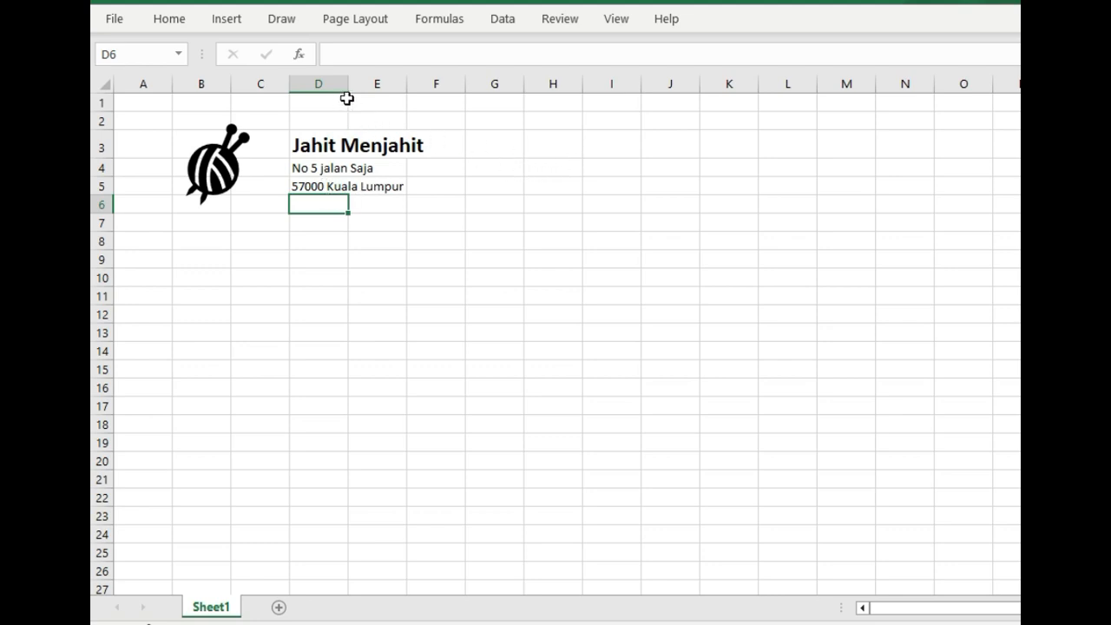
Widen columns D and E to make room for the receipt header
drag(350, 90, 459, 104)
drag(518, 84, 626, 108)
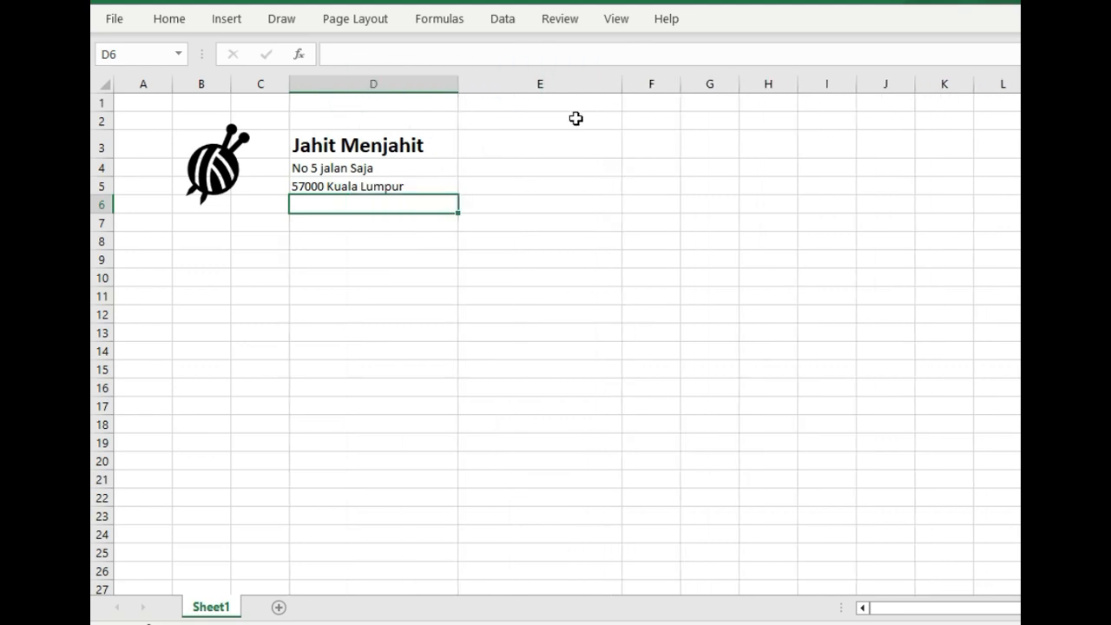
Insert a rounded rectangle shape in column E beside the company address and add the text "RESIT" to it
click(218, 19)
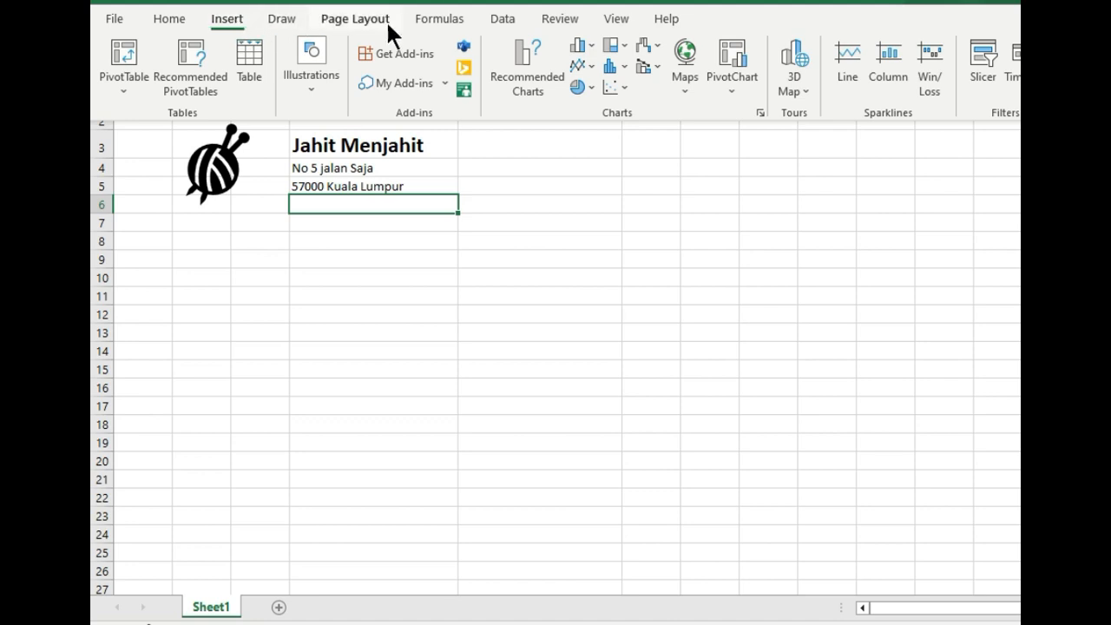
click(308, 81)
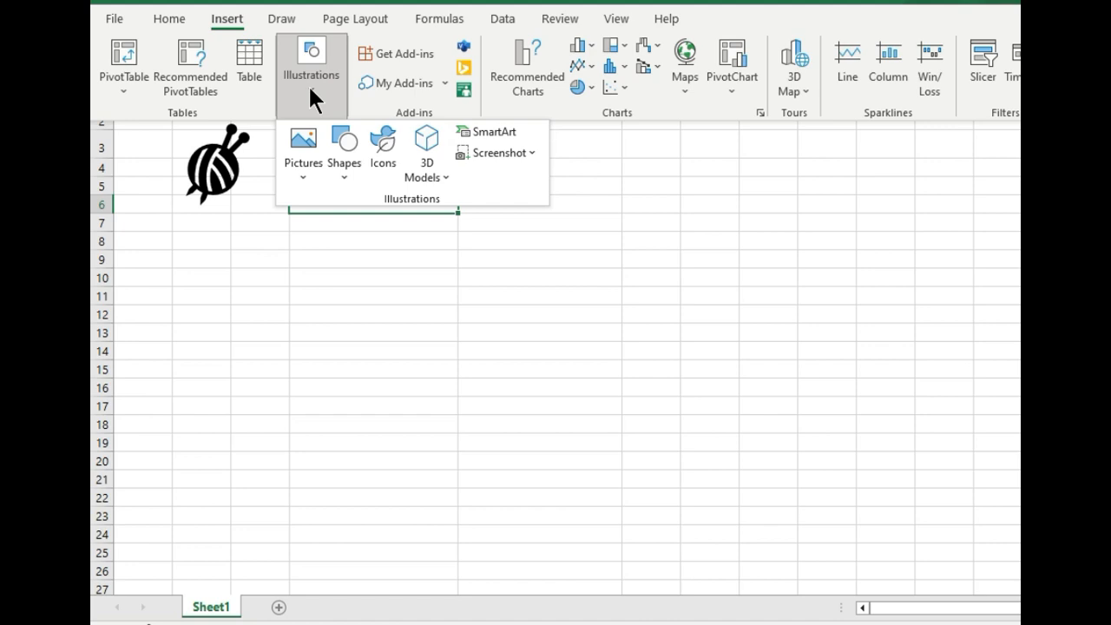
click(341, 168)
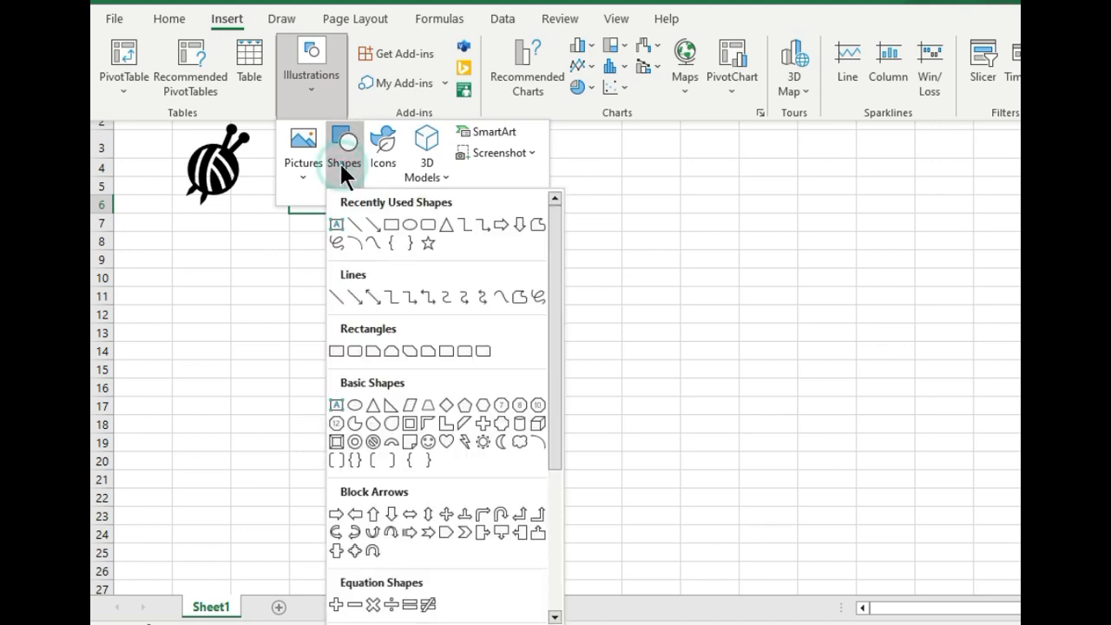
click(431, 233)
drag(484, 167, 573, 255)
click(510, 213)
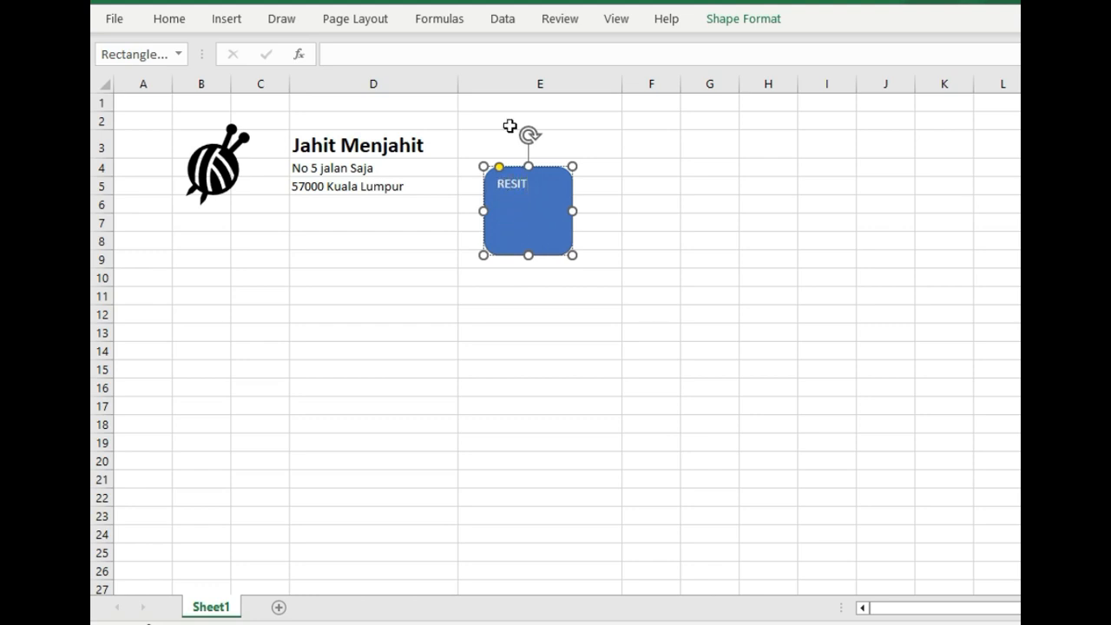
Reshape the RESIT shape into a flat, wide banner spanning rows 4 and 5 of column E
drag(527, 256, 528, 196)
click(492, 176)
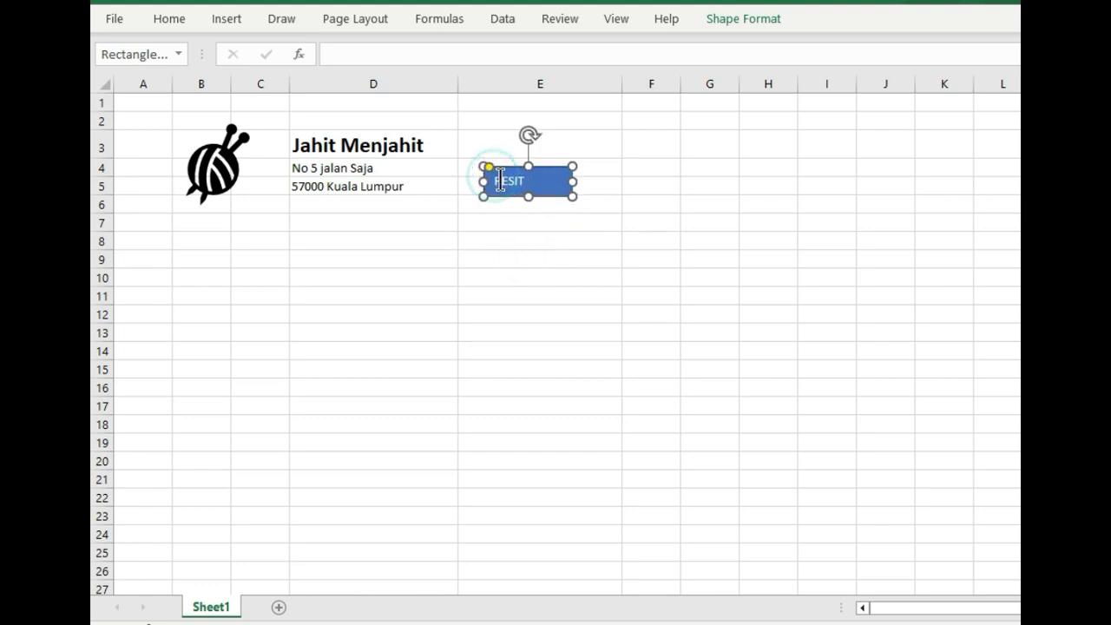
double_click(500, 179)
click(550, 186)
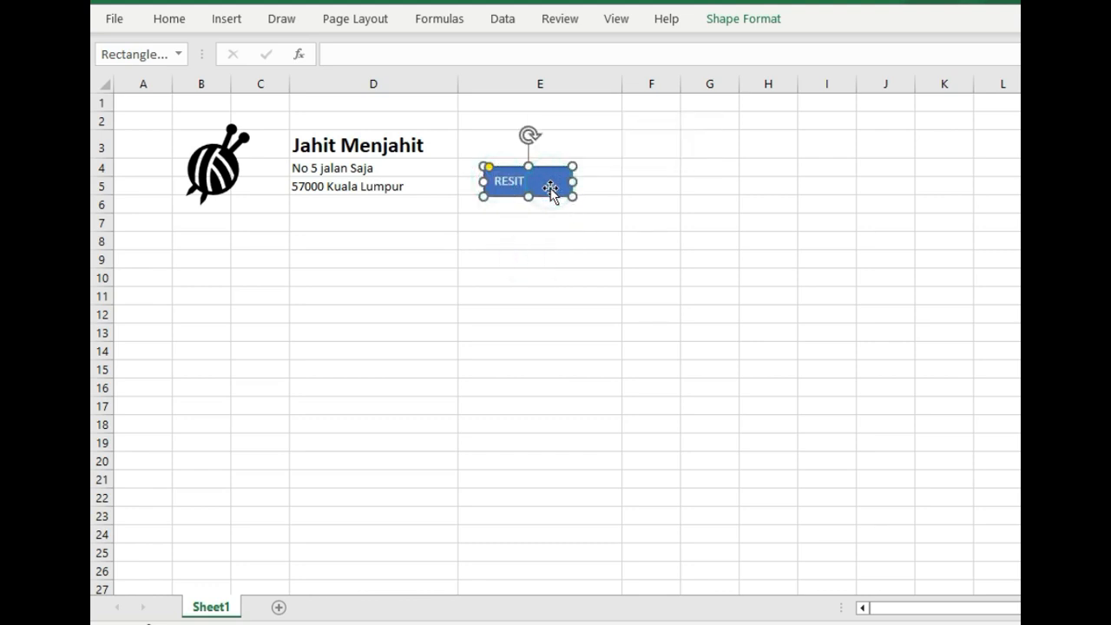
click(547, 189)
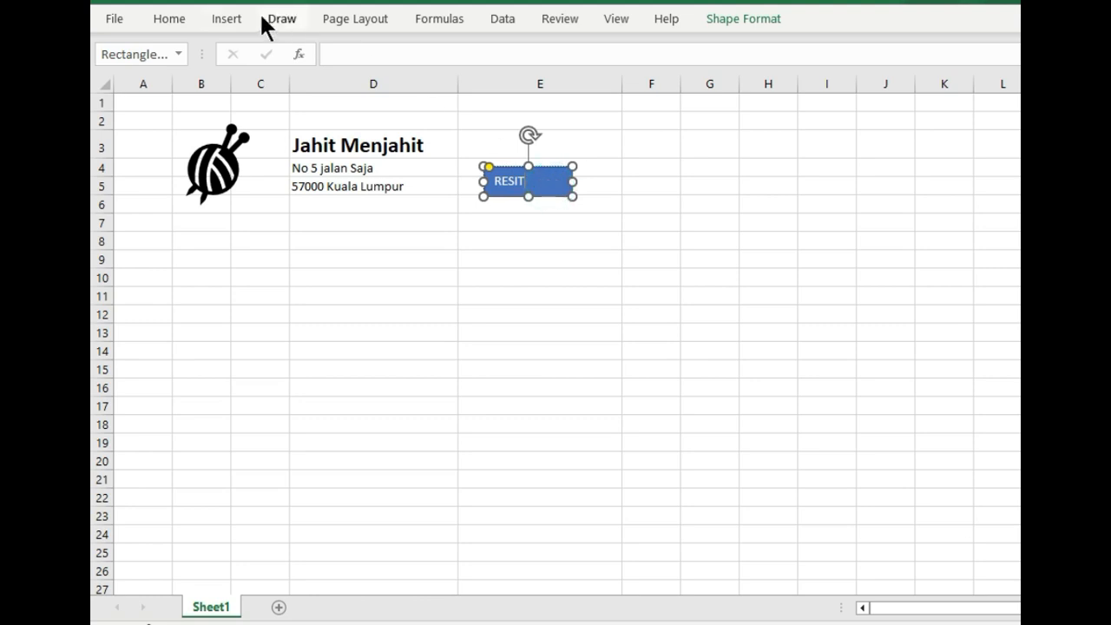
click(233, 18)
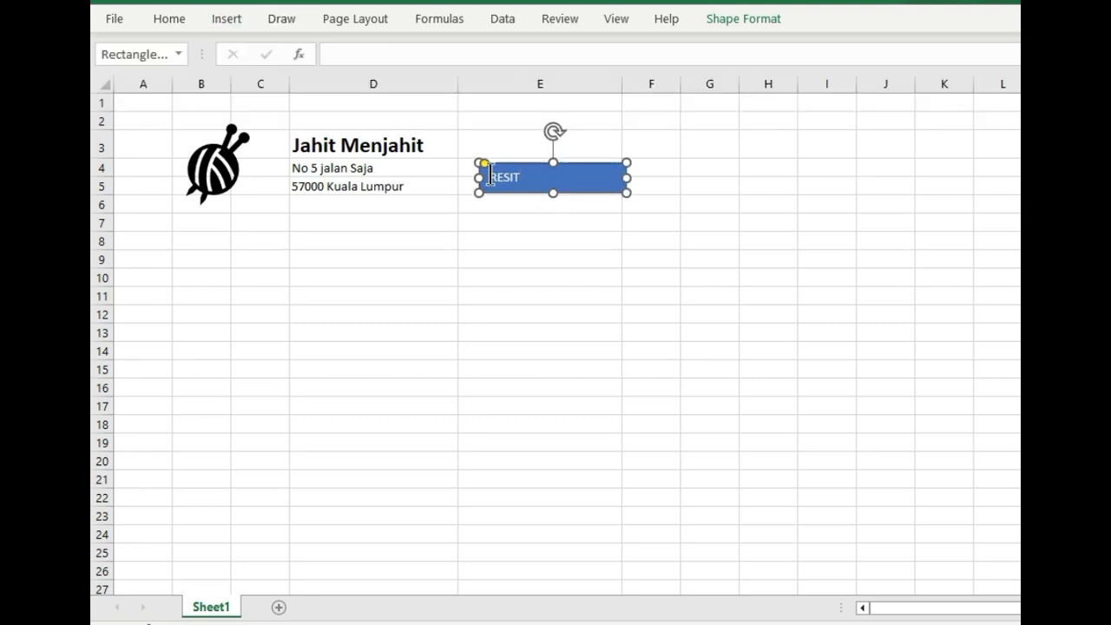
Set the RESIT text to font size 20 and make the shape slightly taller to fit it
drag(491, 175, 533, 176)
click(173, 17)
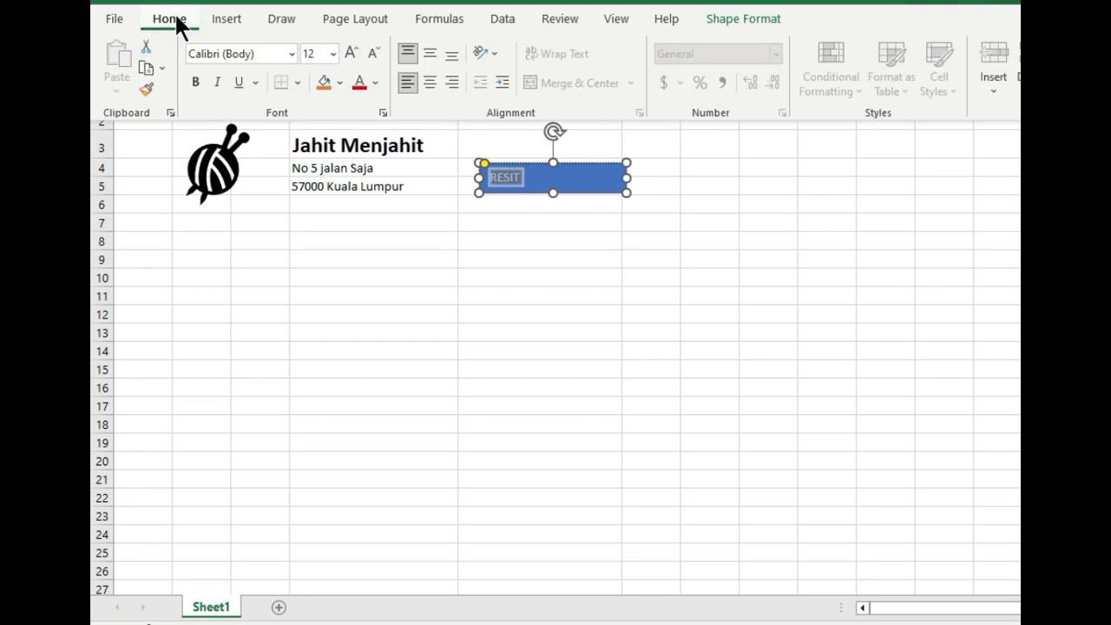
click(332, 53)
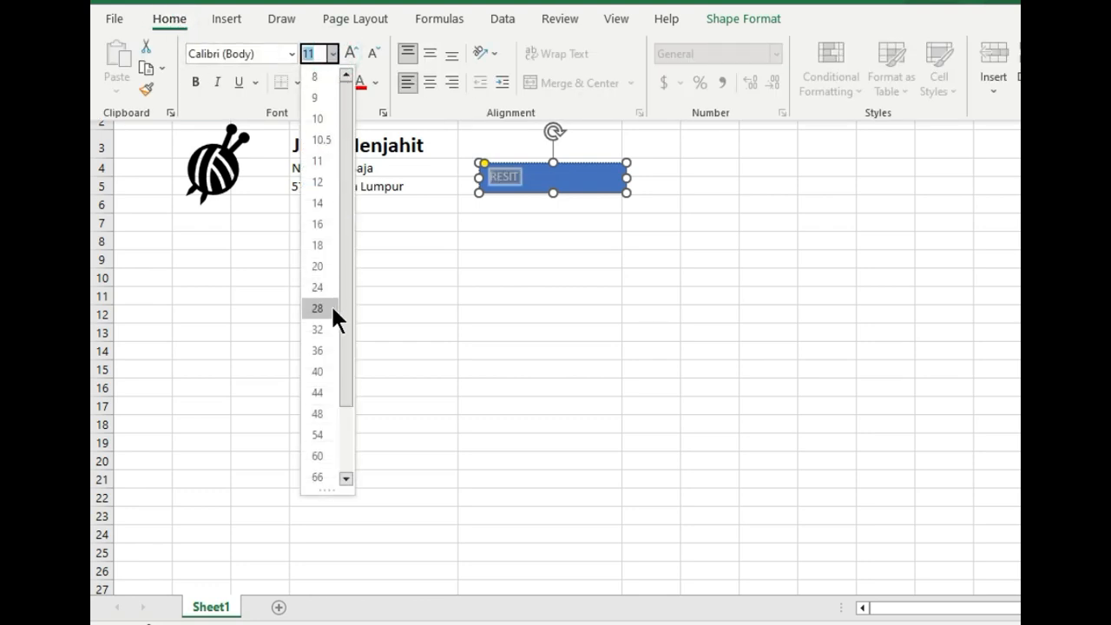
click(320, 260)
click(573, 185)
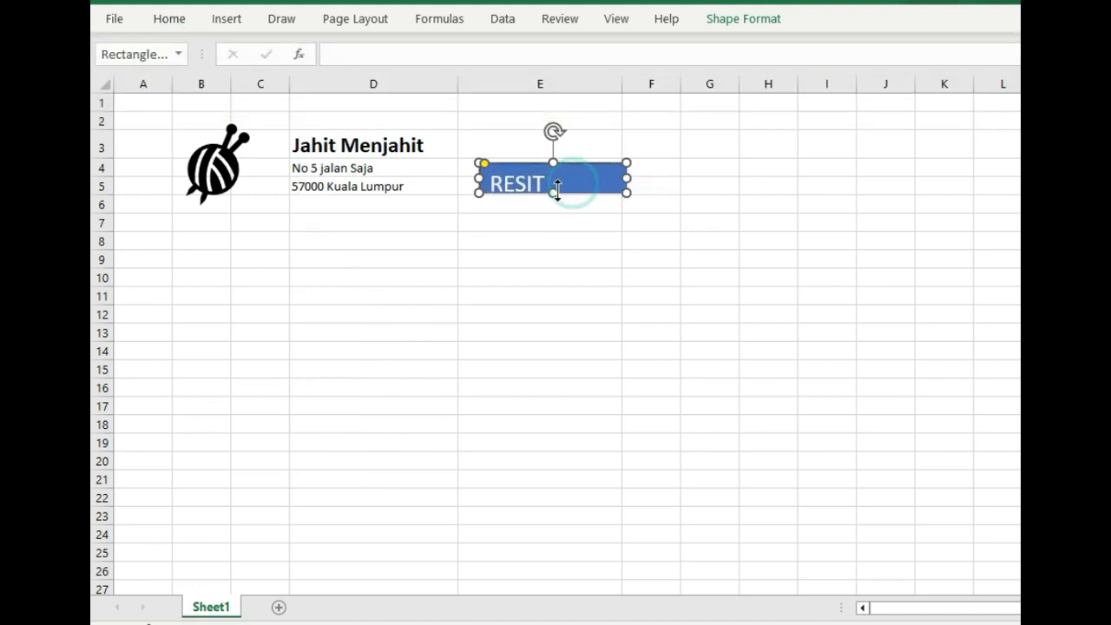
drag(553, 193, 553, 202)
Change the font of the RESIT text to Aharoni
drag(487, 184, 569, 179)
click(176, 14)
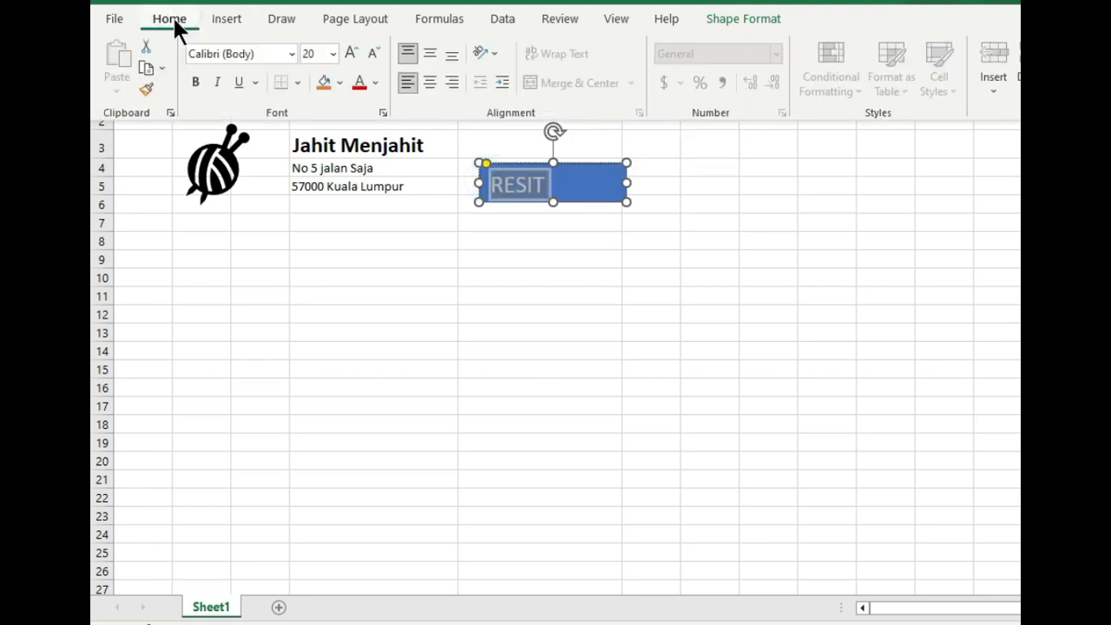
click(292, 54)
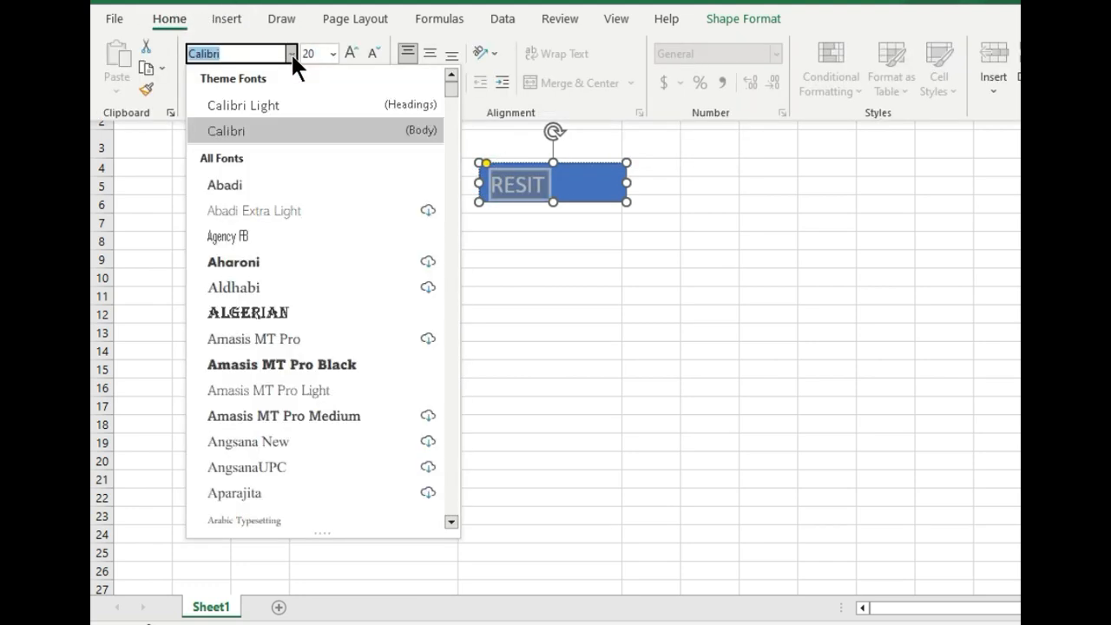
click(229, 262)
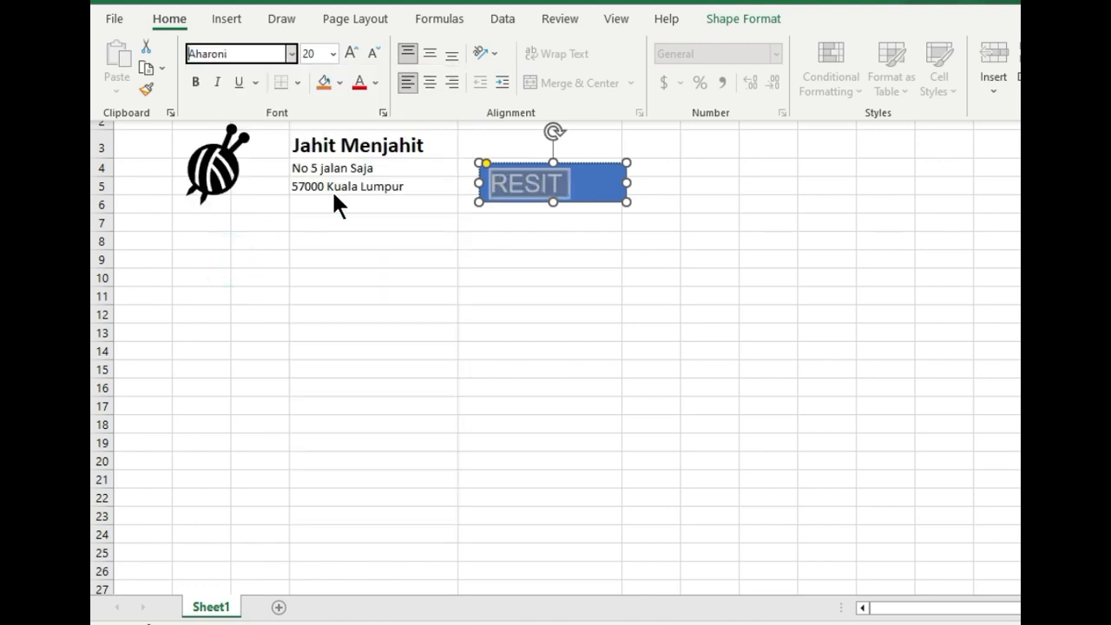
click(594, 248)
Narrow the RESIT shape to fit its text and move it up beside the company name in row 3
click(585, 185)
drag(626, 183, 562, 165)
Enter the receipt number "No: 2023001" in cell E5 below the RESIT shape
click(521, 184)
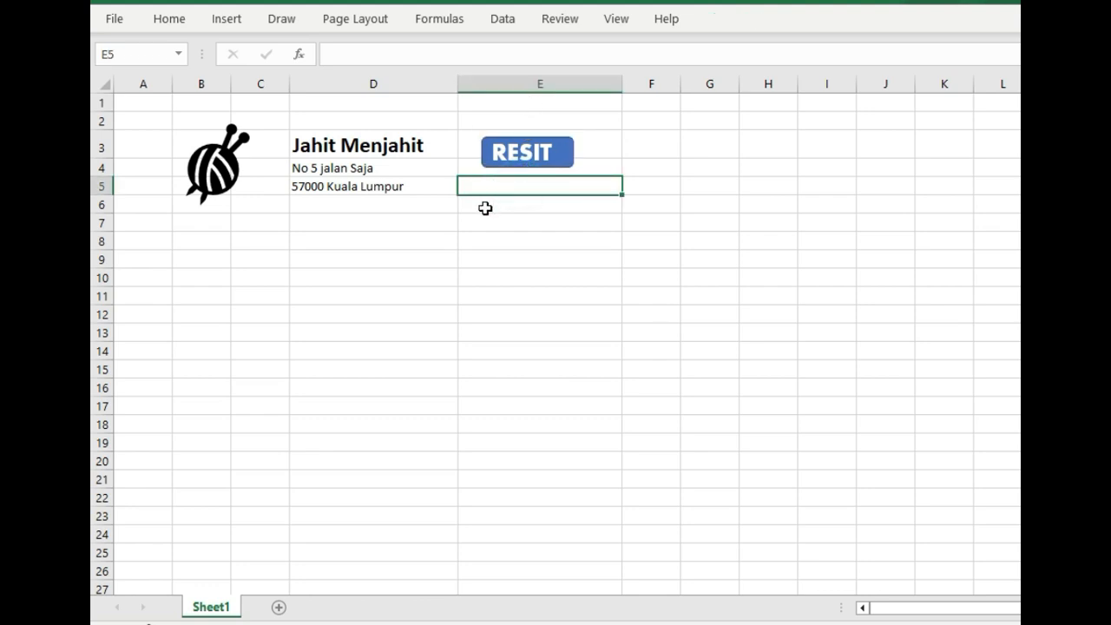
text(No: 2023001)
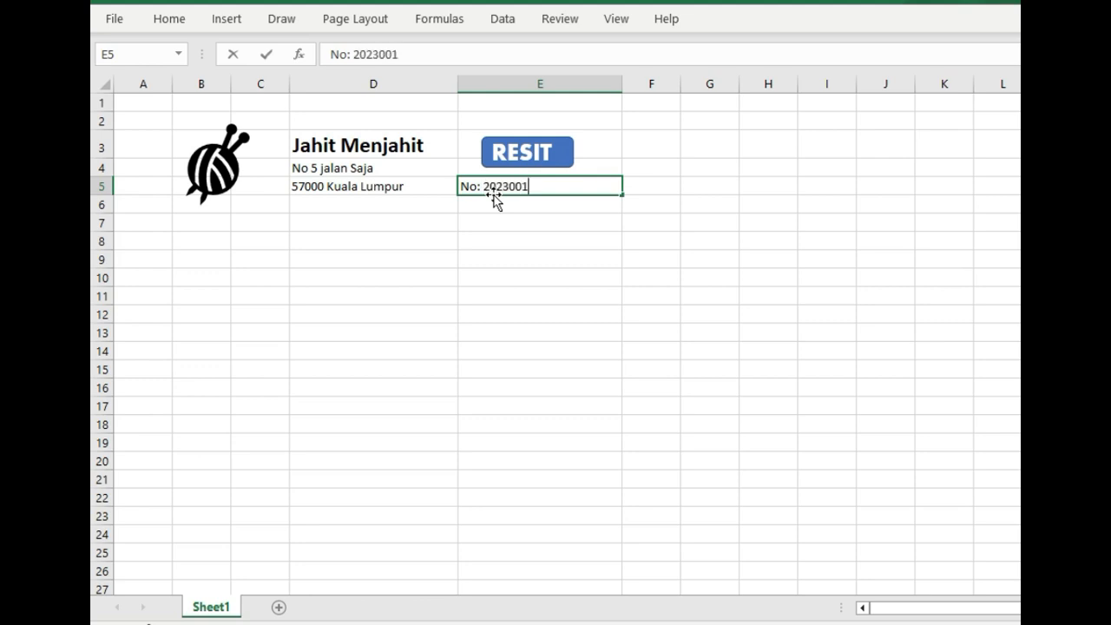
click(512, 243)
Make the receipt number in cell E5 bold and centre it horizontally
click(521, 186)
click(167, 18)
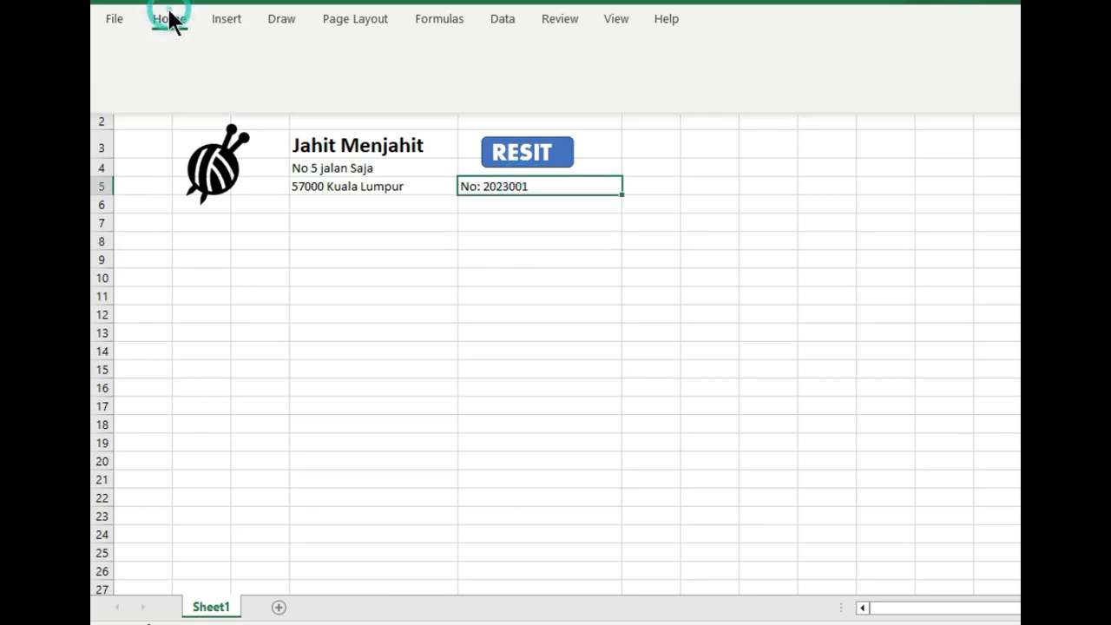
click(197, 82)
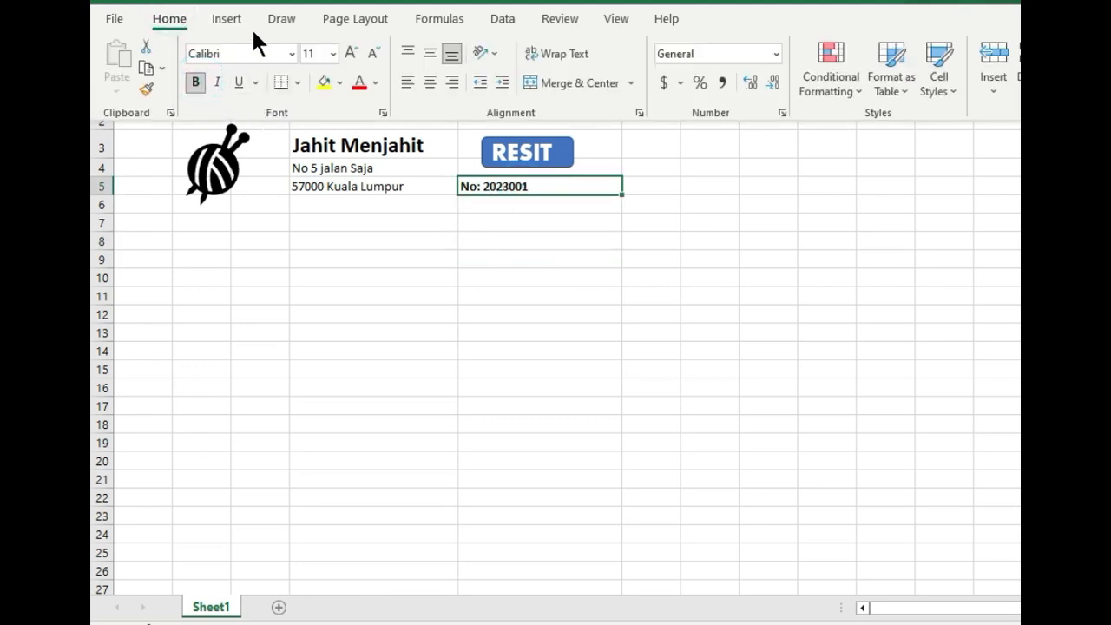
click(429, 82)
click(513, 244)
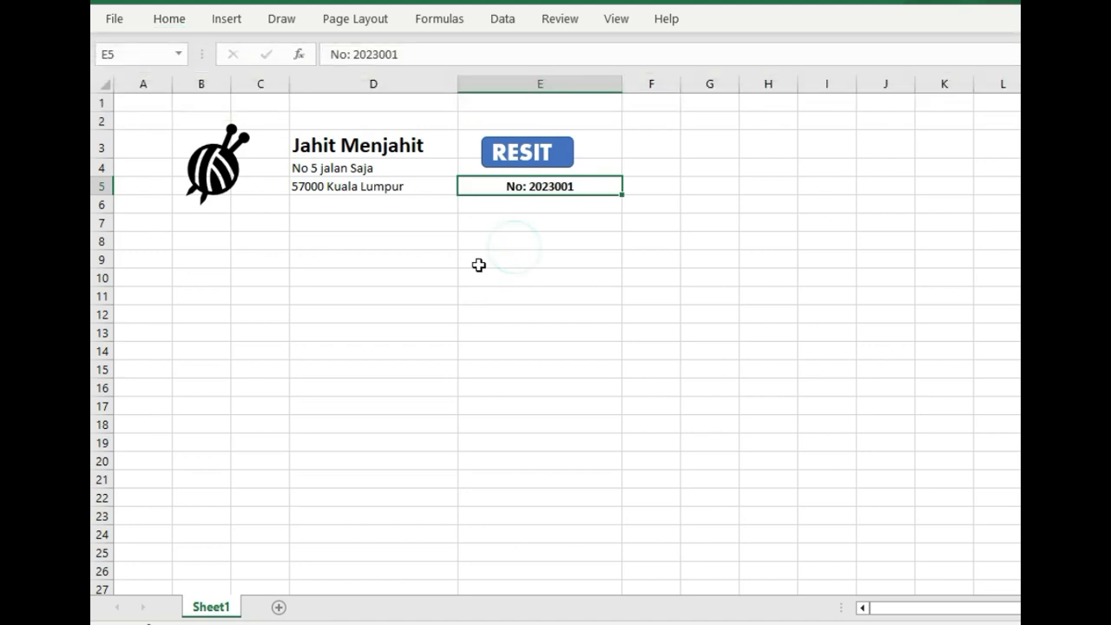
Shift the RESIT shape slightly to the right so it sits centred above the receipt number
drag(555, 161, 570, 161)
click(528, 311)
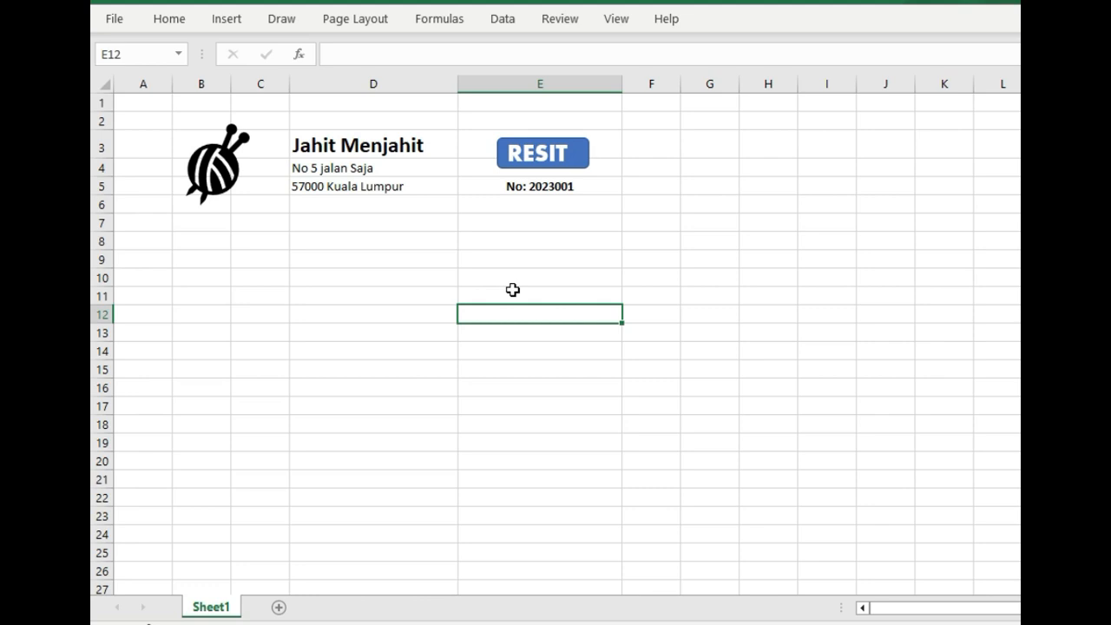
Enter the label "Tarikh:" in cell D7 and align it to the right
click(421, 222)
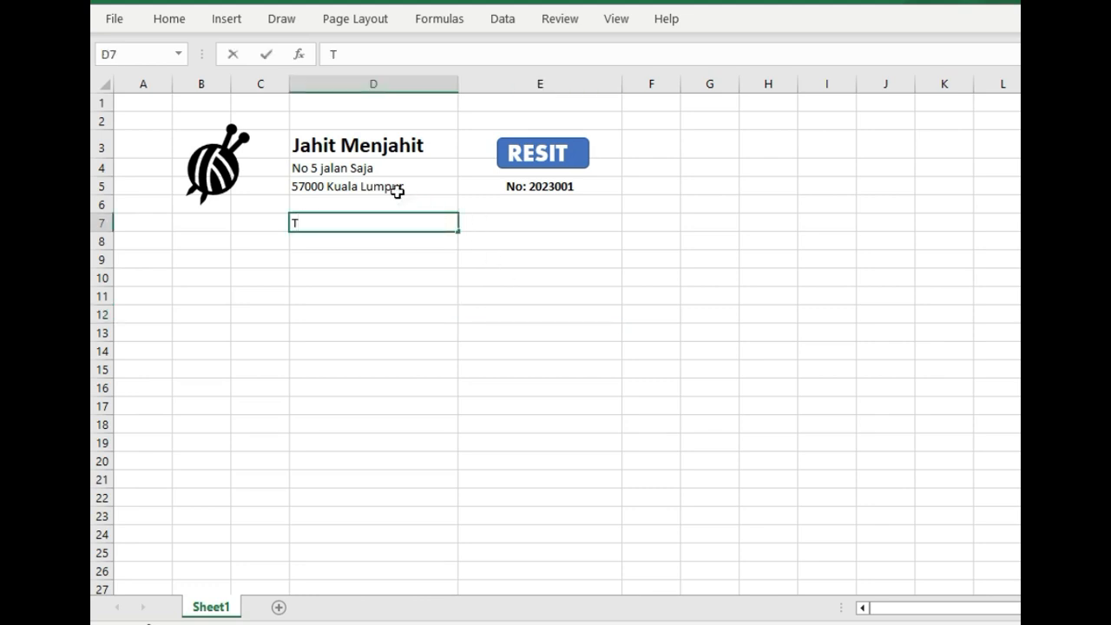
text(Traikh)
click(387, 275)
click(408, 229)
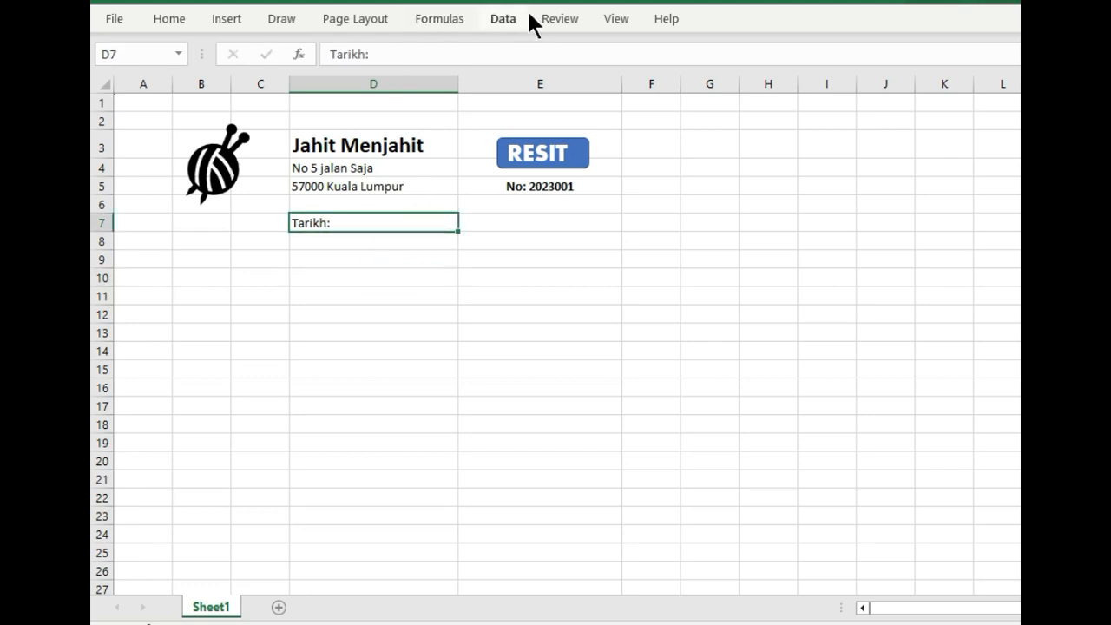
click(176, 19)
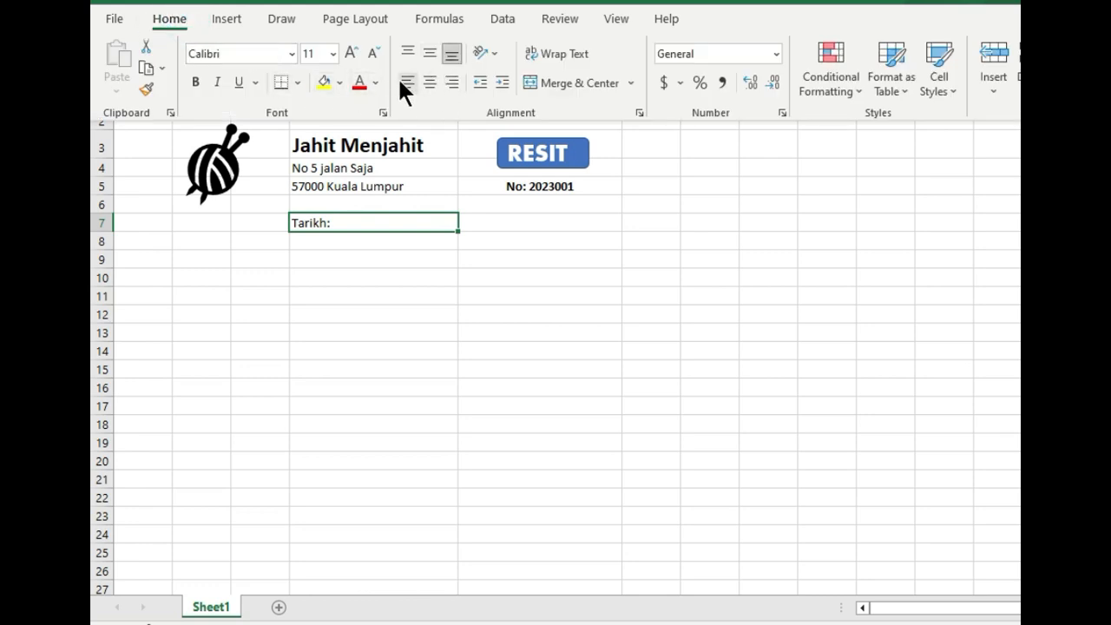
click(451, 81)
Apply outside borders to cell E7 beside the "Tarikh:" label
click(512, 218)
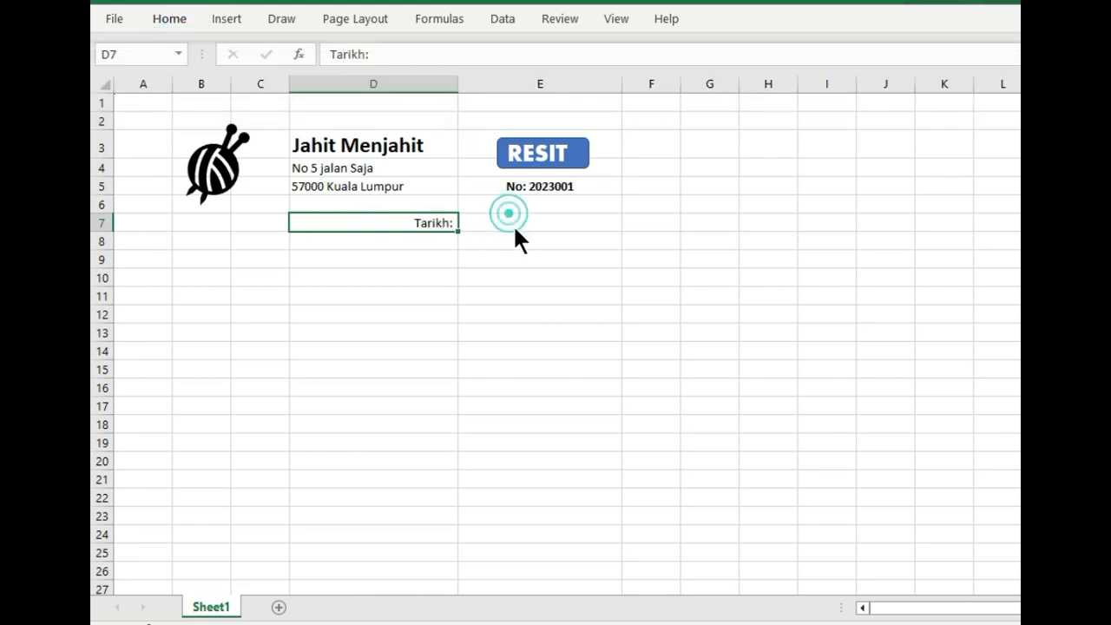
click(168, 21)
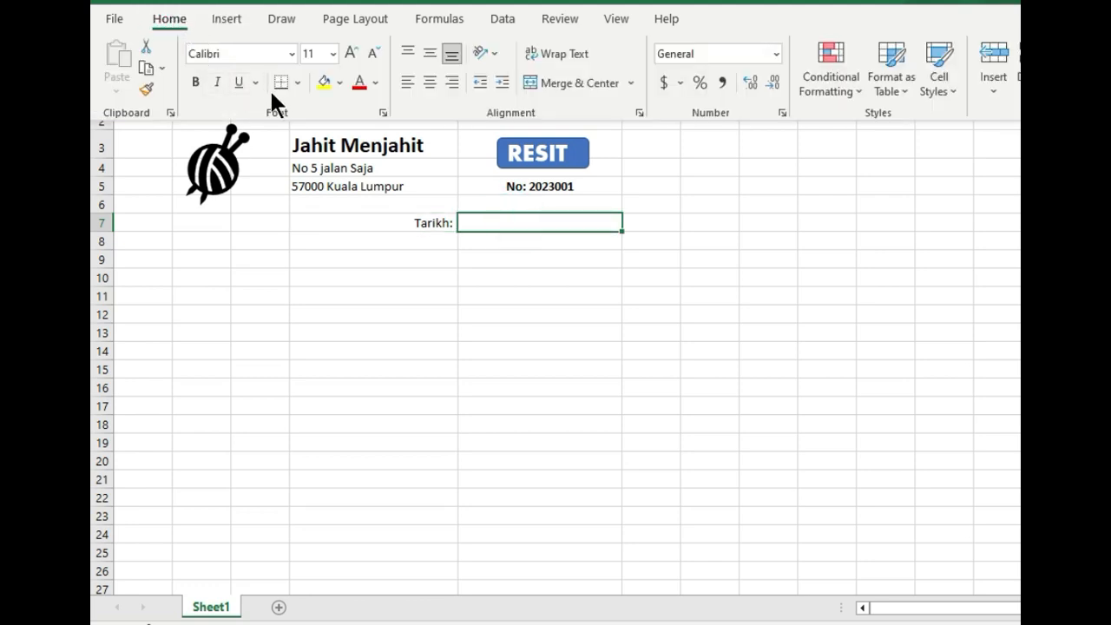
click(299, 82)
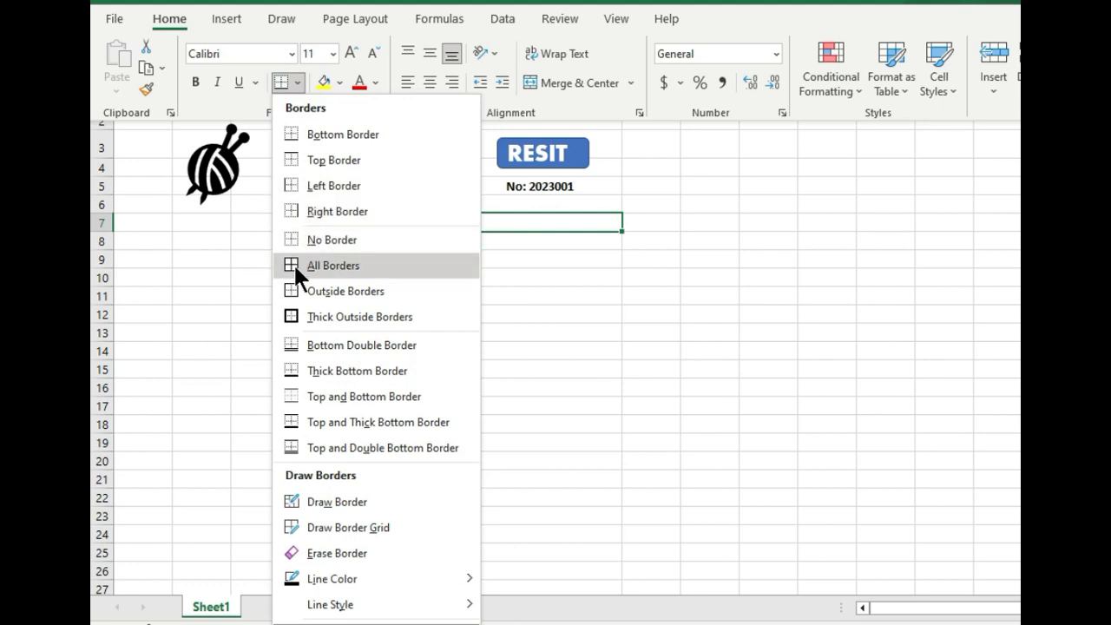
click(333, 292)
click(600, 276)
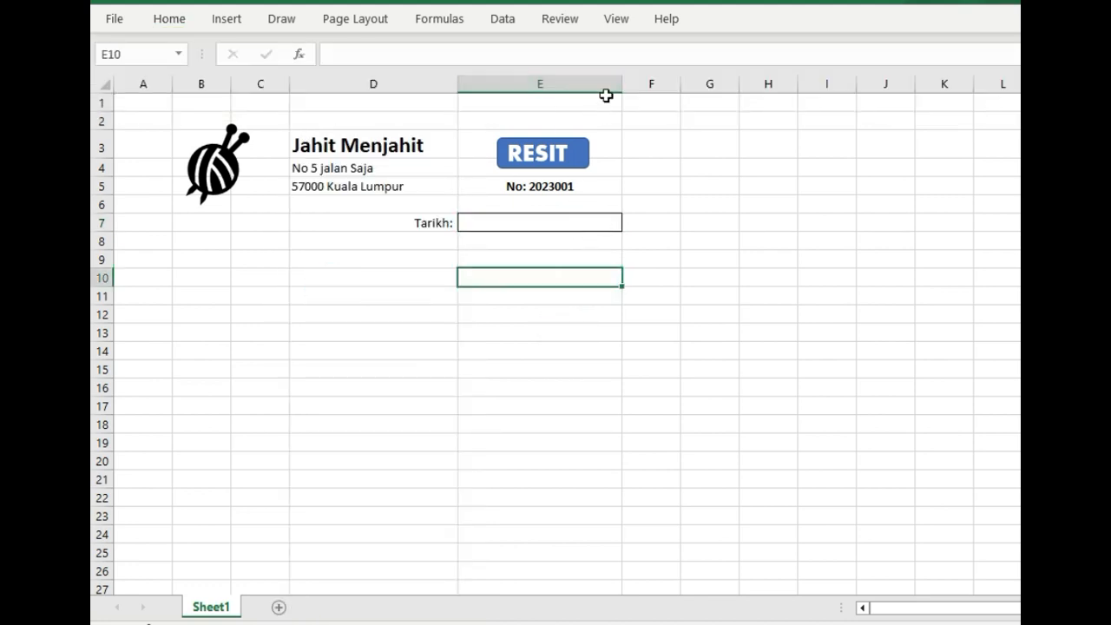
Narrow column E slightly and shift the RESIT shape left to centre it above the receipt number
drag(620, 93, 602, 91)
drag(582, 164, 573, 165)
click(528, 257)
Enter the label "Nama pembayar" in cell B9
click(233, 257)
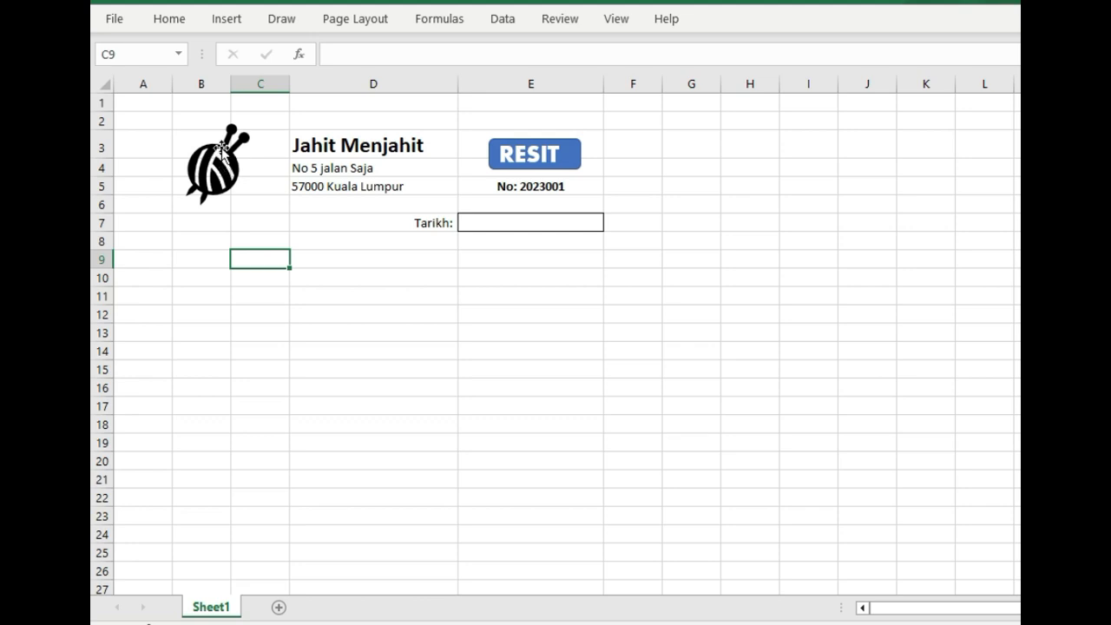
click(186, 243)
click(196, 258)
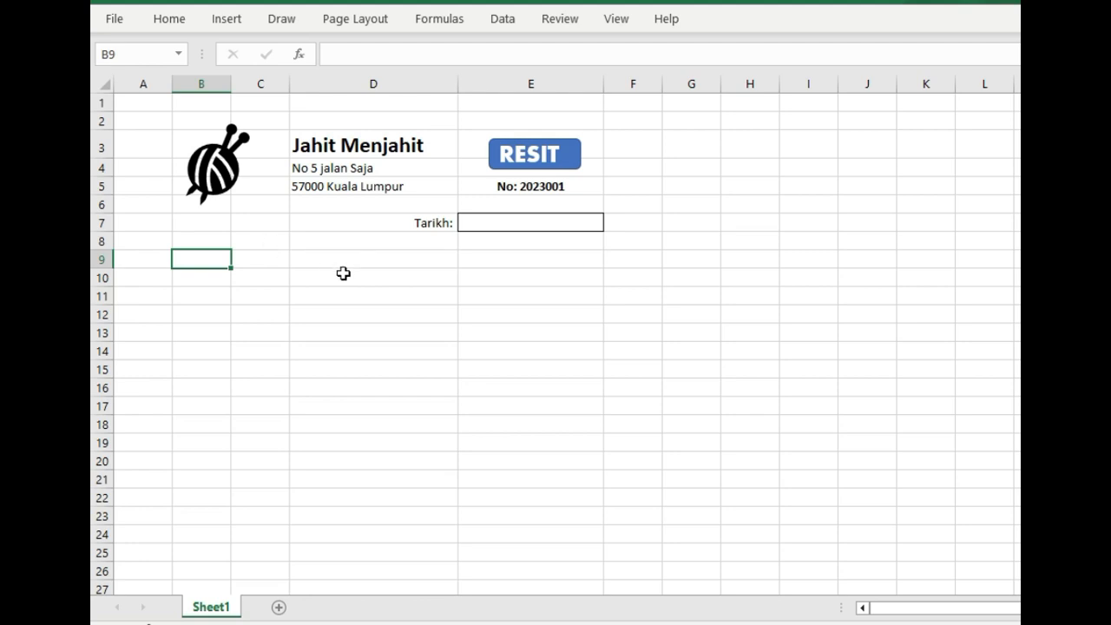
text(Nama pe)
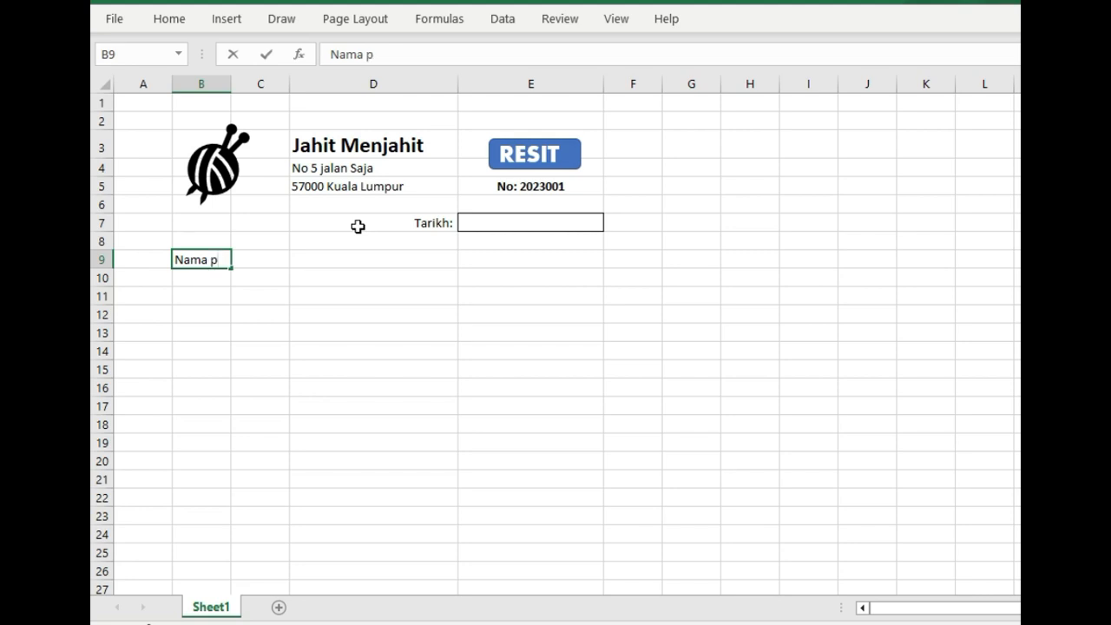
text(mbay)
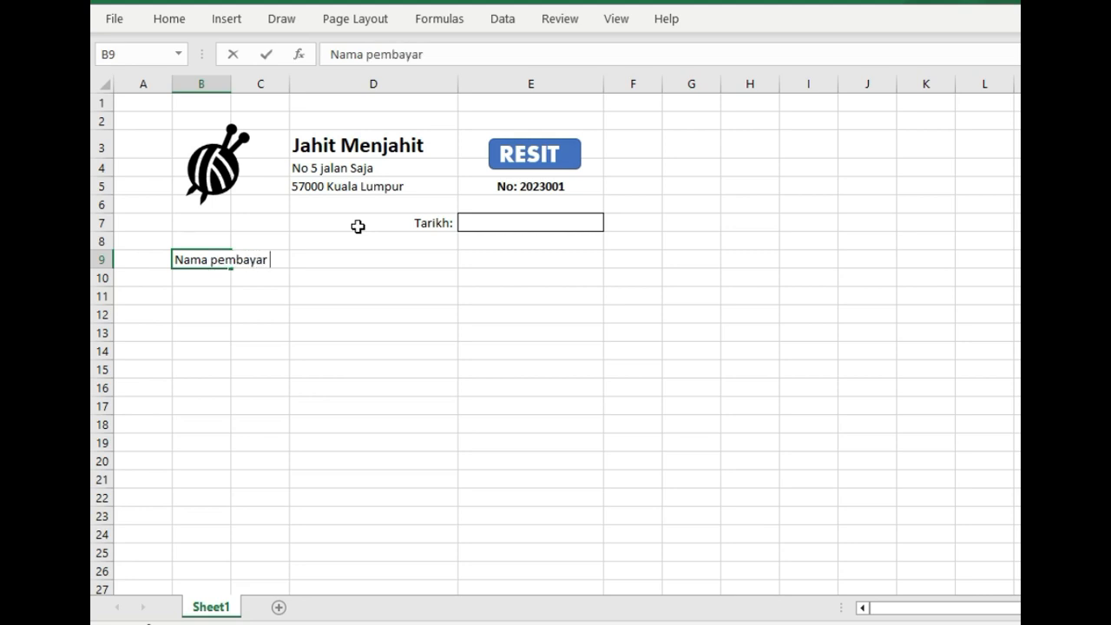
text(ar)
Replace the label text in cell B9 with "Diterima daripada:"
drag(266, 261, 124, 255)
text(D)
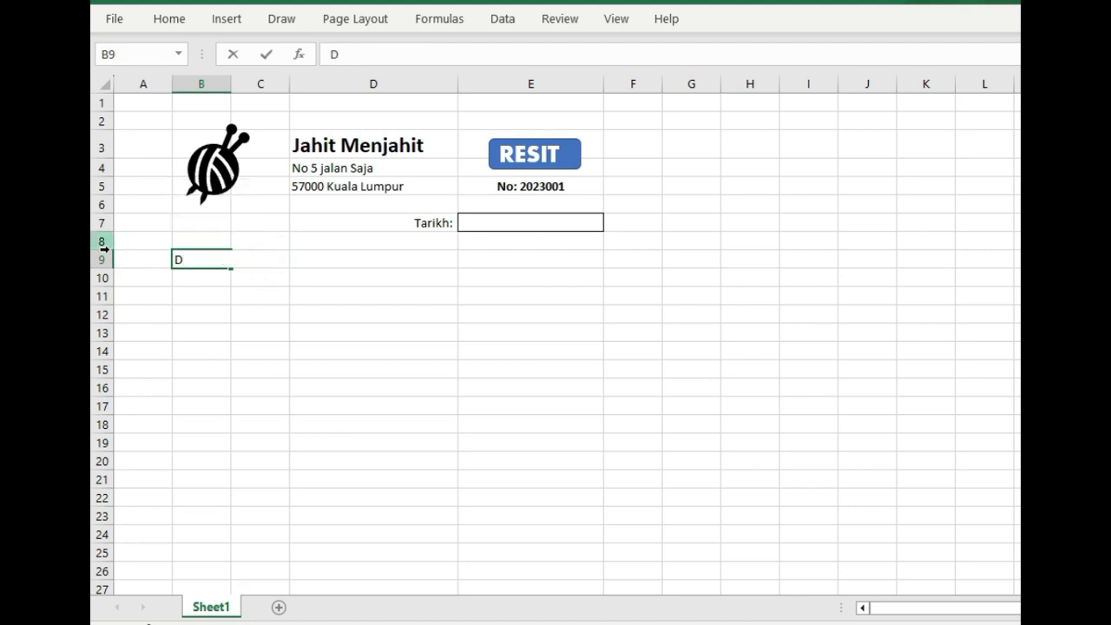
text(iterima daripada:)
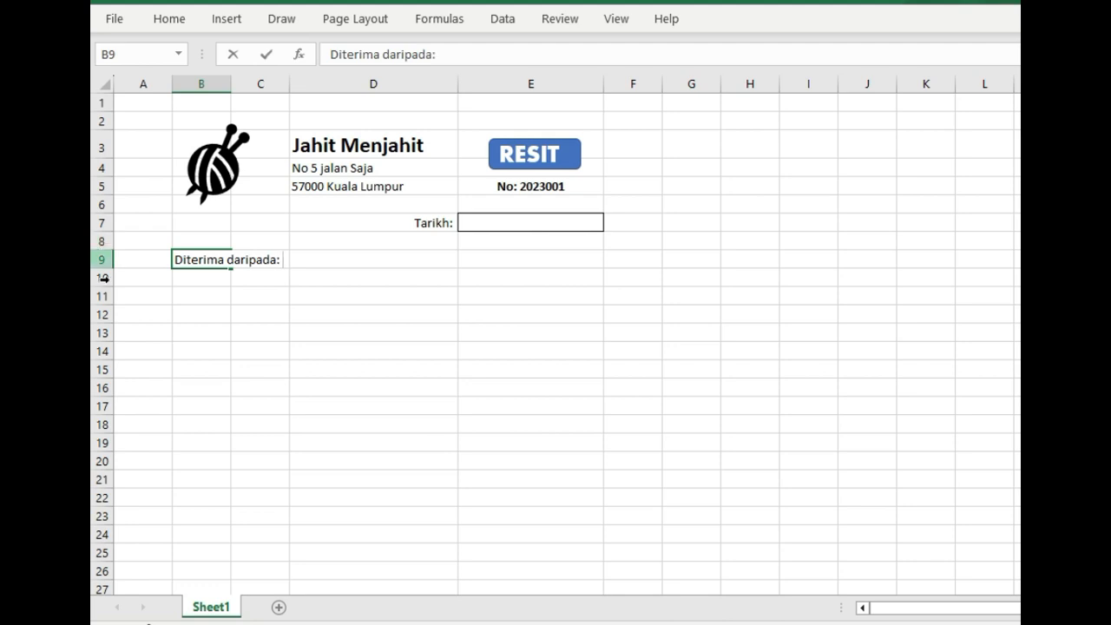
Add a bottom border to cells D9:F9 beside the "Diterima daripada:" label
drag(325, 259, 627, 258)
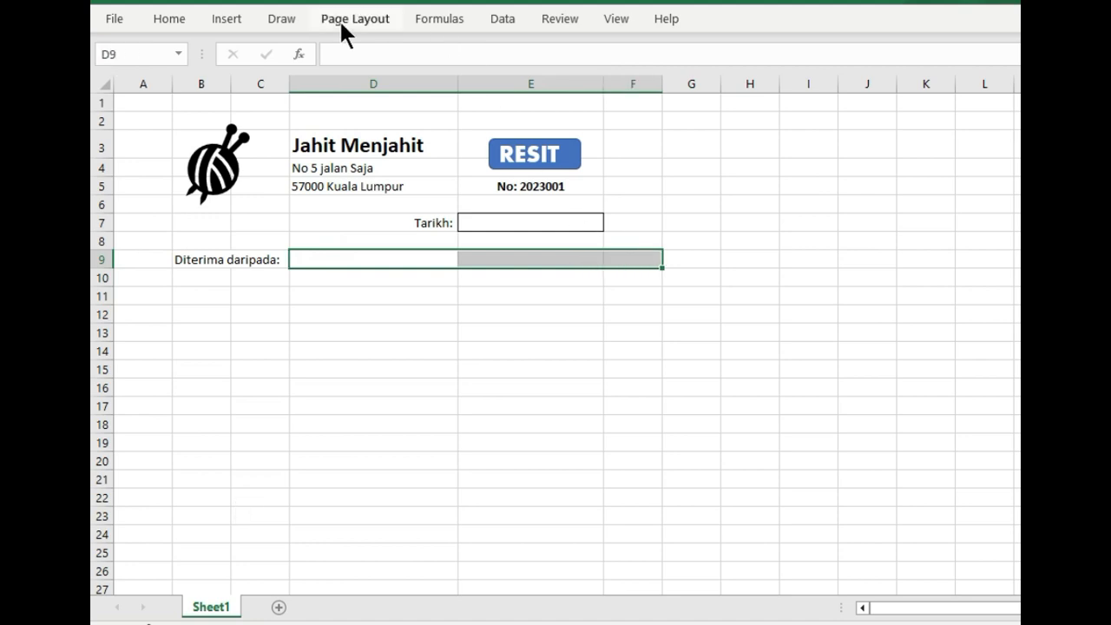
click(170, 19)
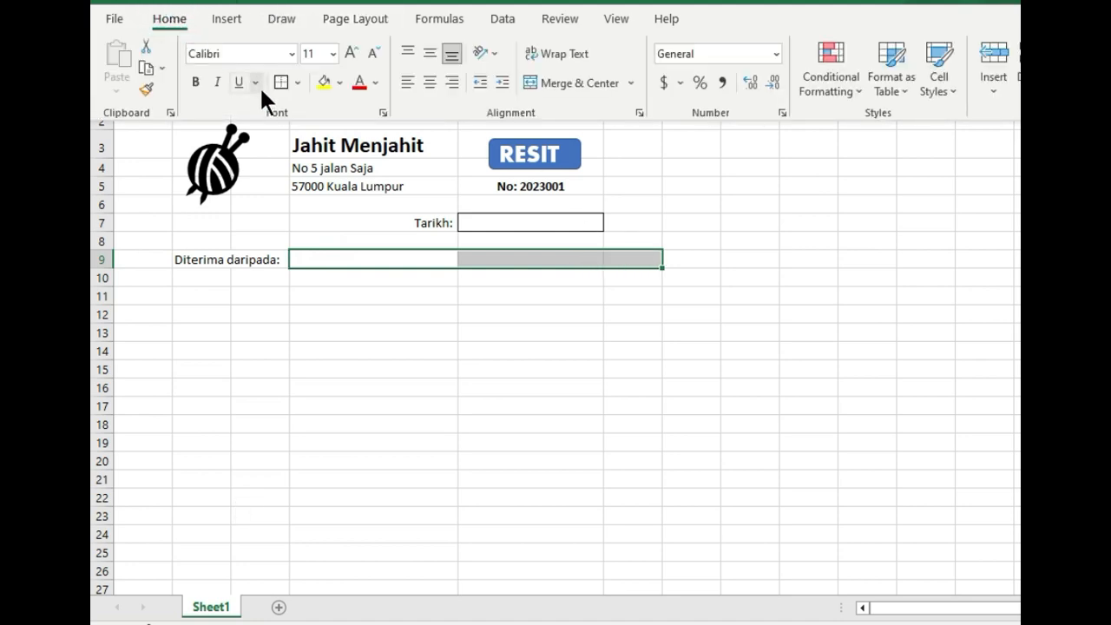
click(296, 80)
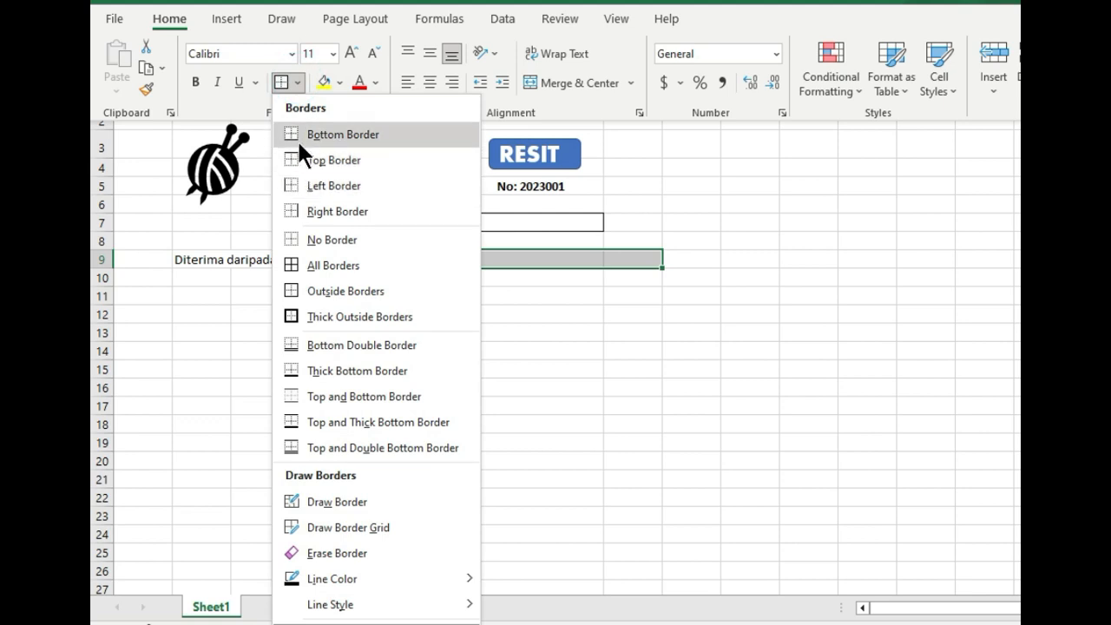
click(330, 134)
click(479, 323)
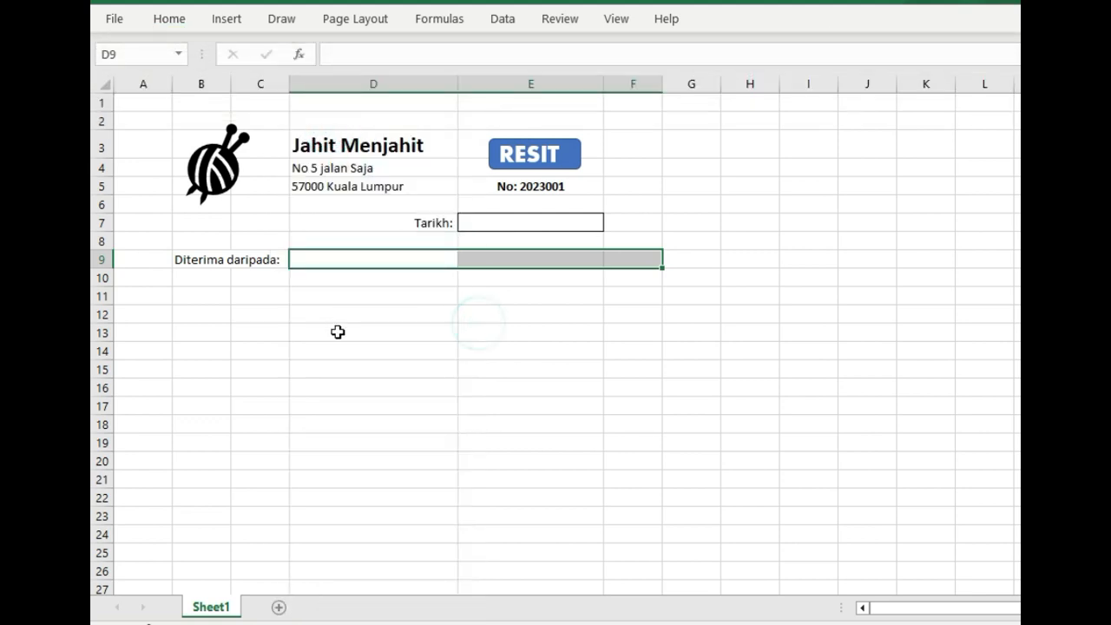
click(338, 332)
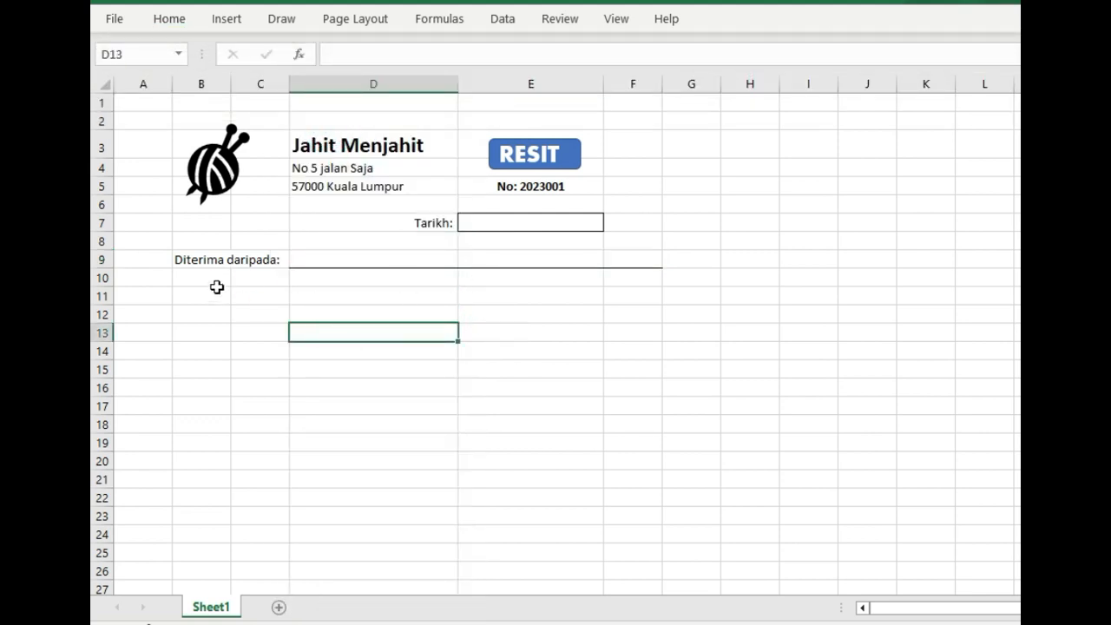
Increase the heights of rows 9 and 10 and enter the label "Untuk bayaran:" in cell B10
drag(107, 268, 109, 318)
click(205, 302)
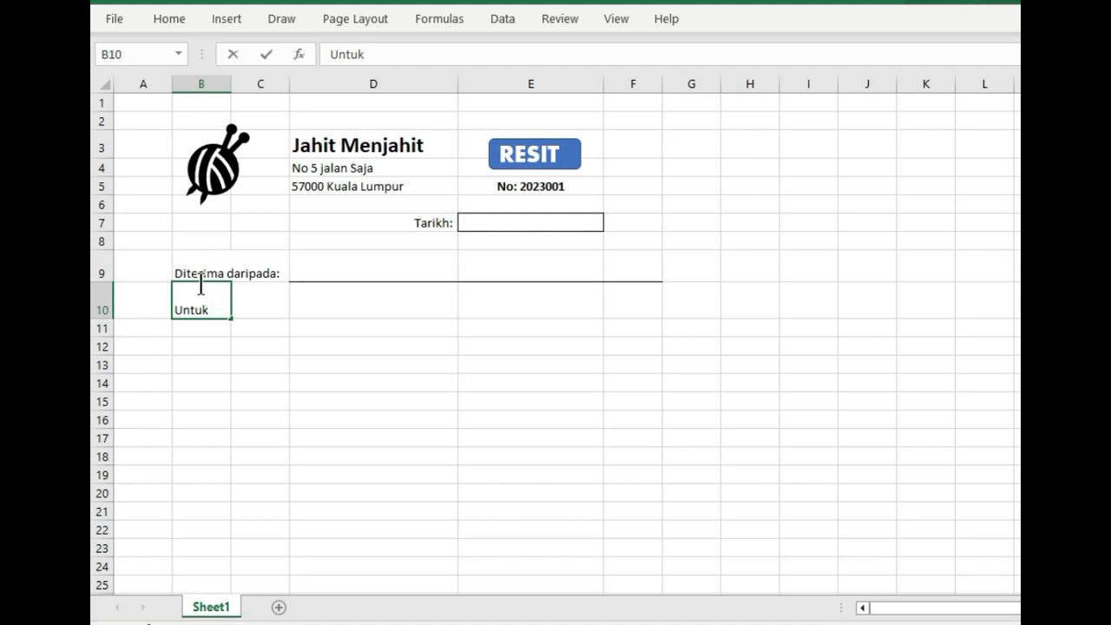
text(Untuk byaran:)
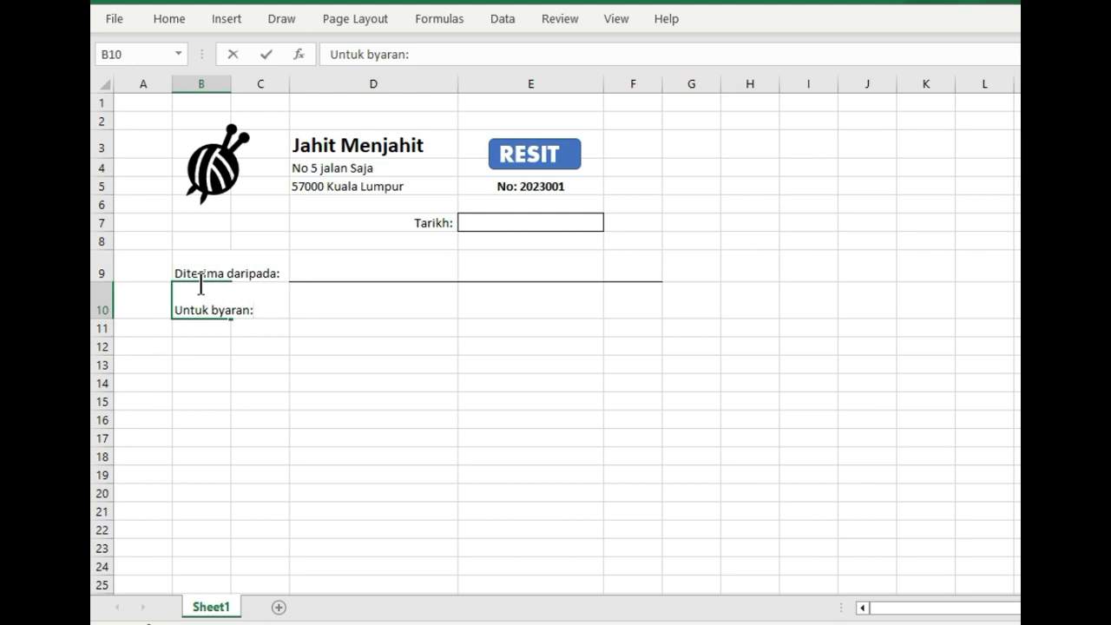
key(Left)
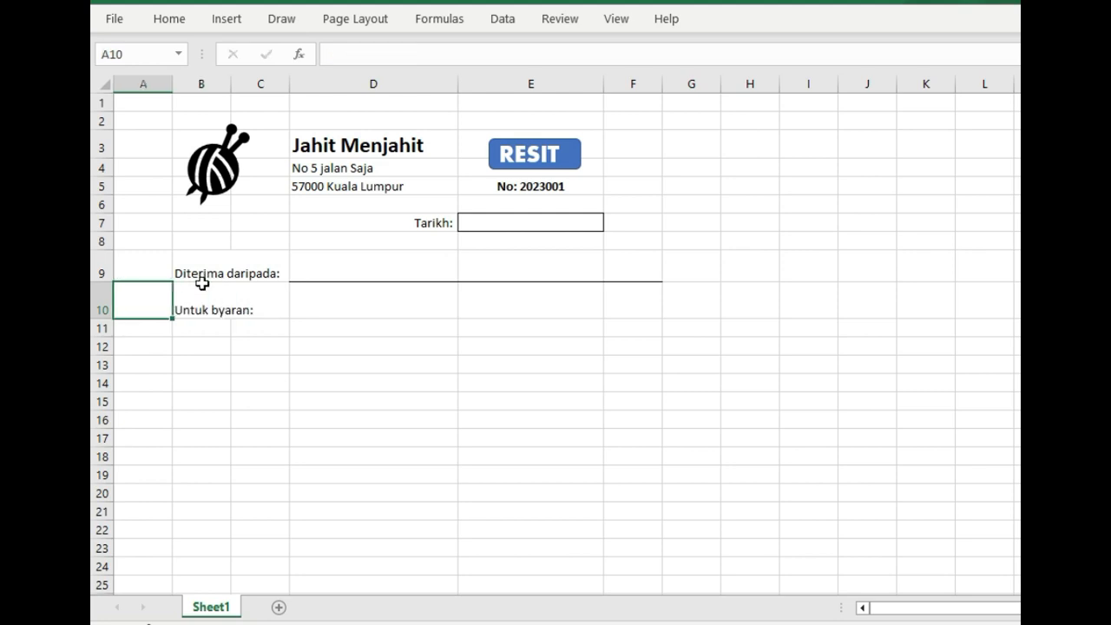
click(203, 304)
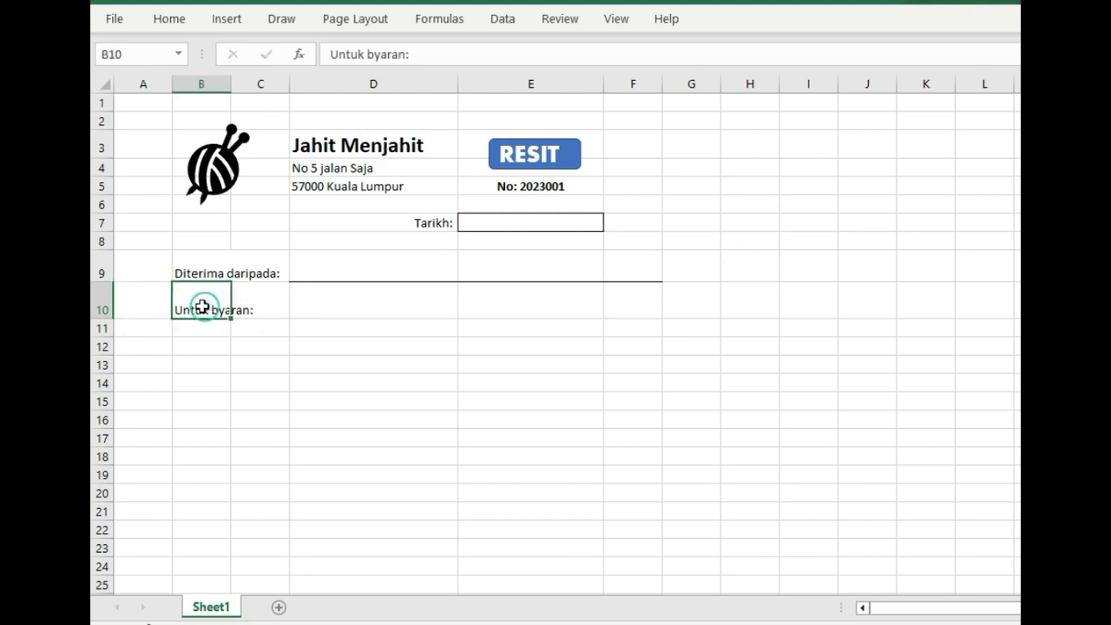
click(377, 54)
text(a)
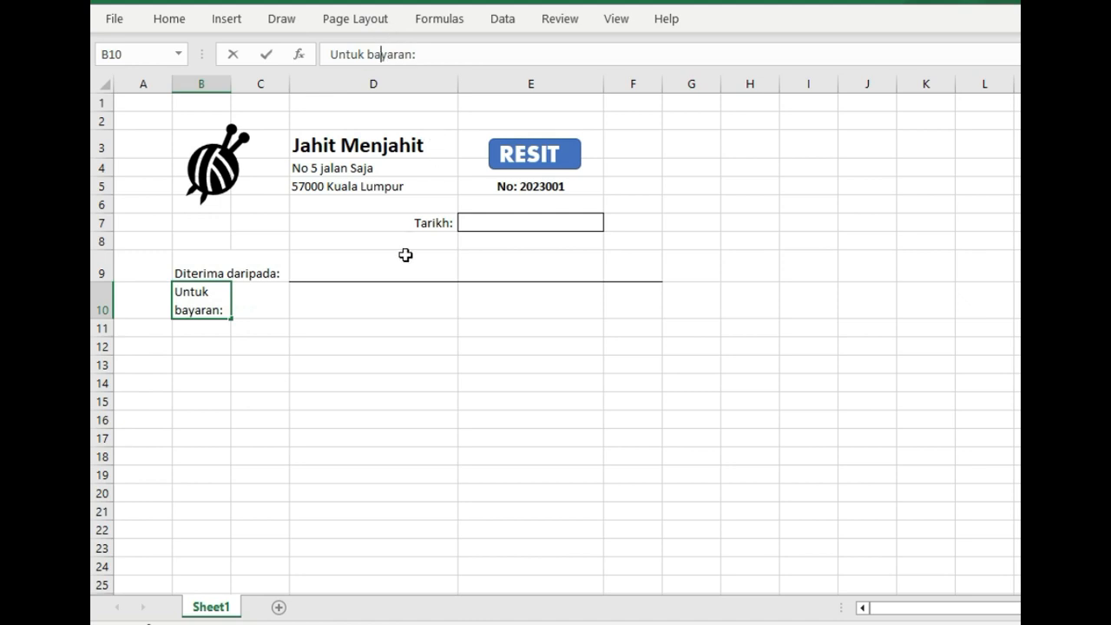
click(330, 322)
Add a bottom border across cells B11:F11 to form a second writing line for the payment description
click(331, 303)
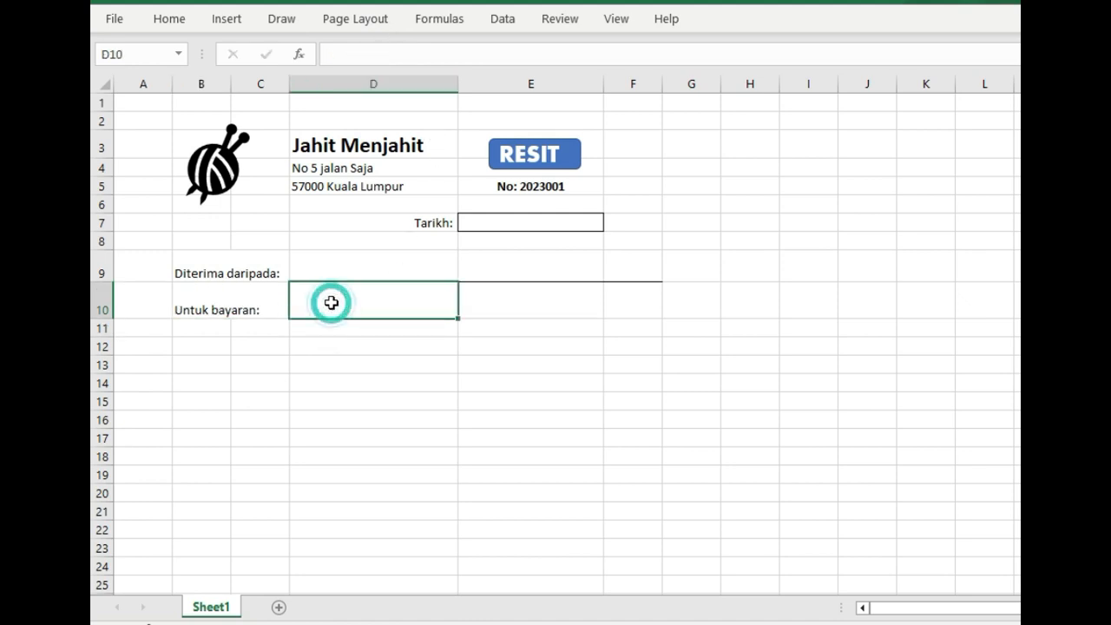
drag(331, 303, 604, 307)
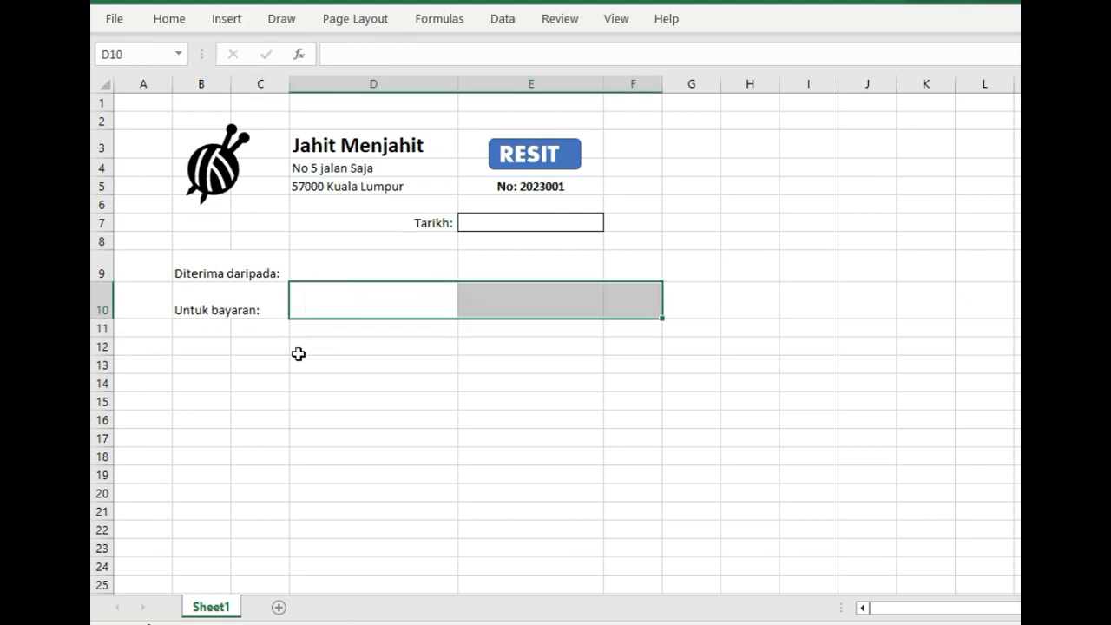
drag(215, 330, 614, 329)
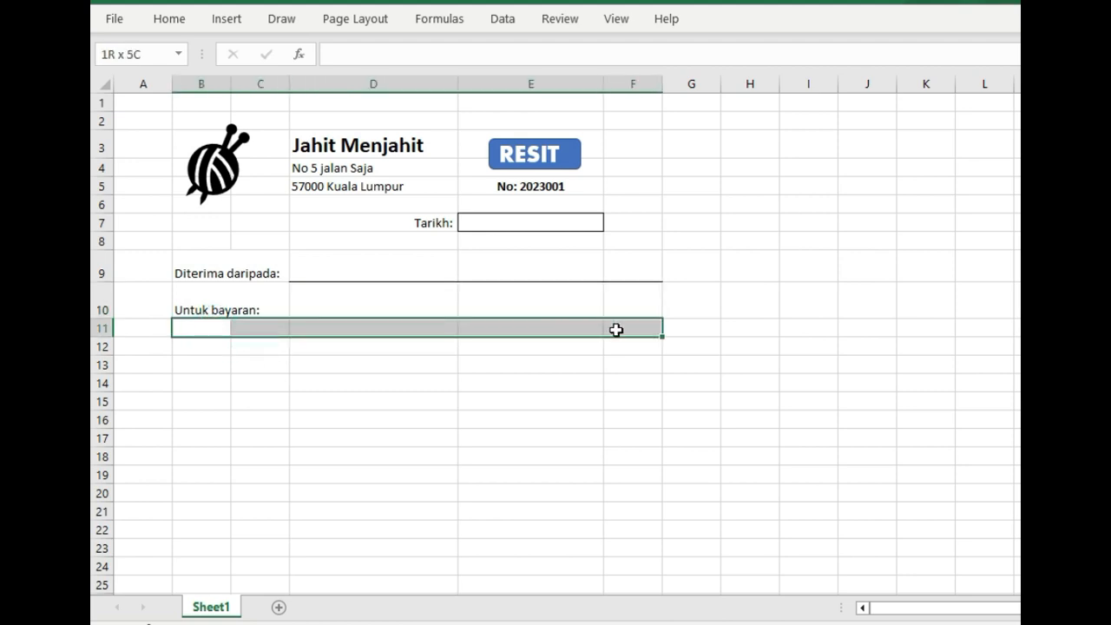
click(169, 19)
click(283, 82)
click(315, 293)
Add a bottom border to cells D10:F10 beside the "Untuk bayaran:" label
drag(389, 294, 610, 290)
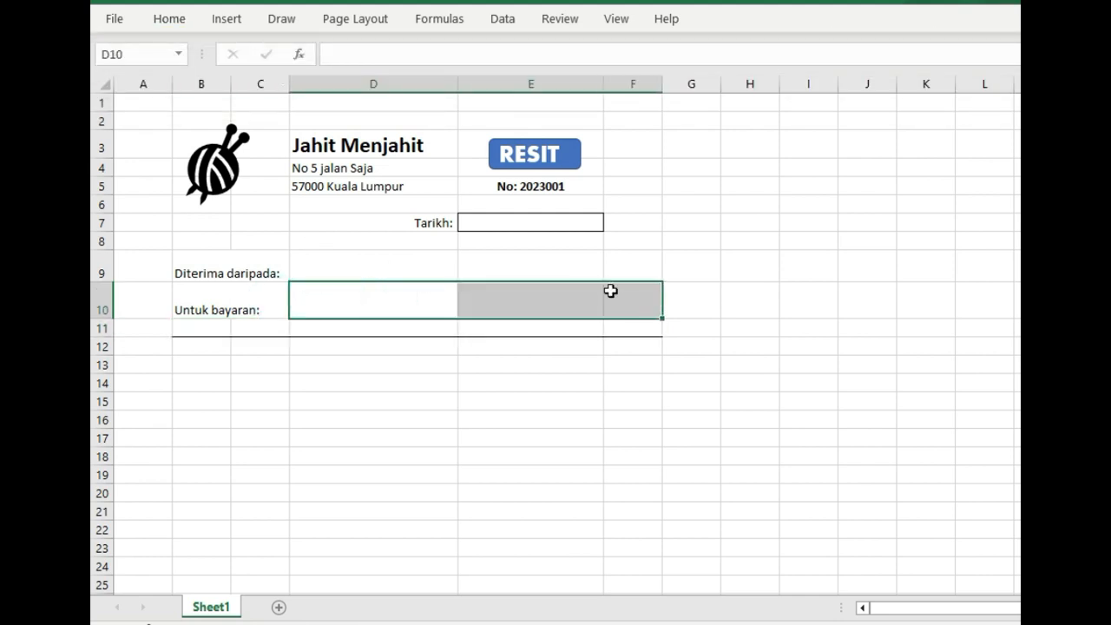
click(179, 20)
click(282, 84)
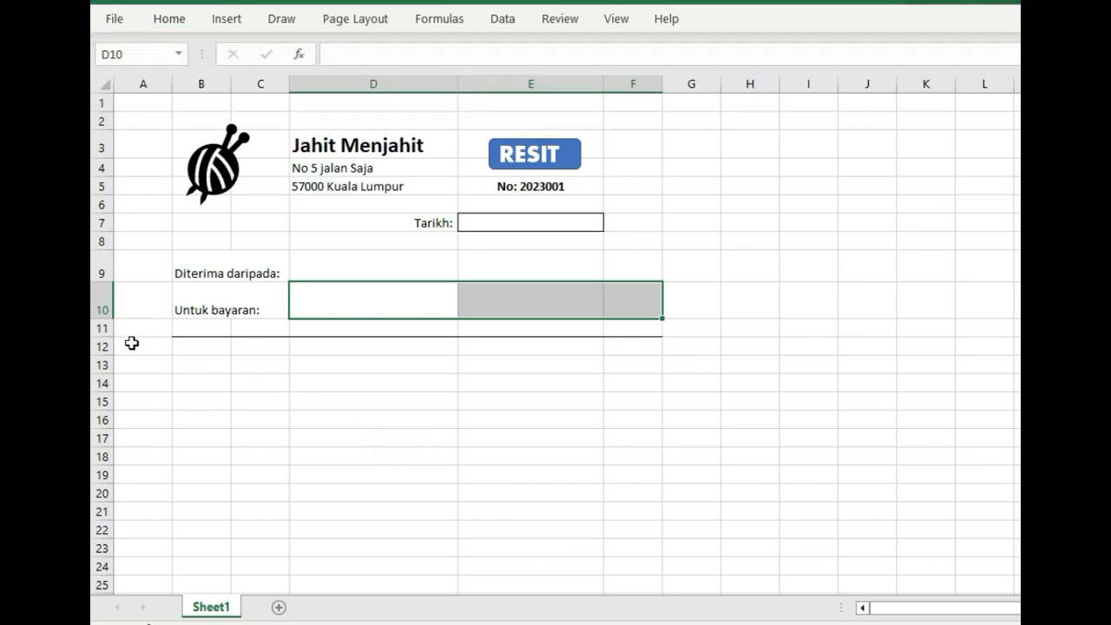
Increase the height of row 11 and slightly reduce row 10 so that rows 9 to 11 are evenly spaced
drag(106, 339, 109, 352)
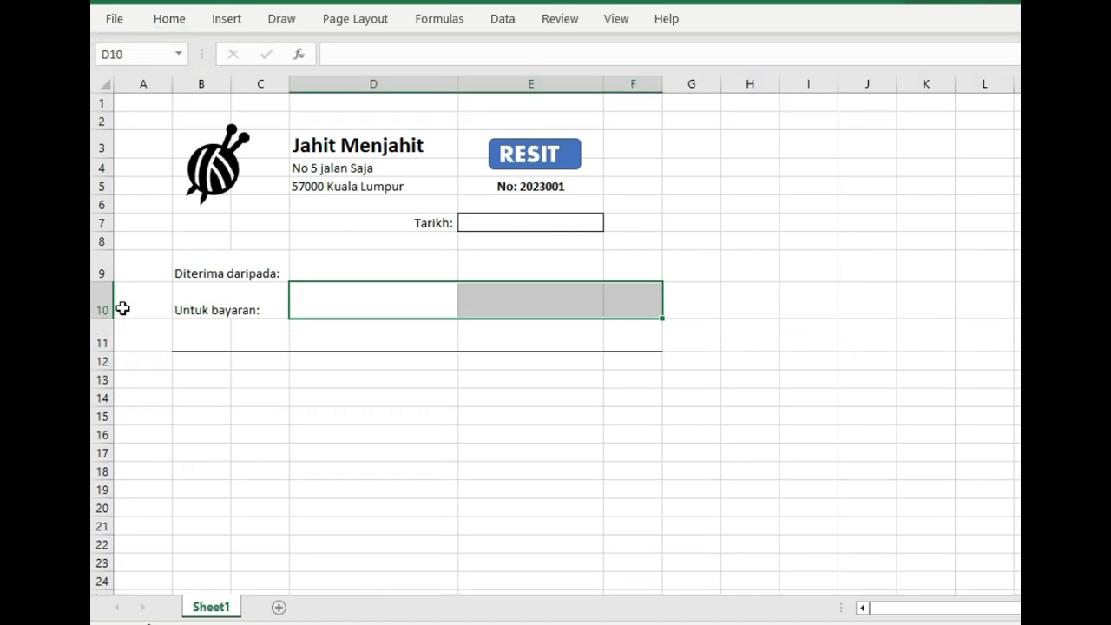
drag(107, 285, 107, 279)
drag(112, 353, 111, 352)
click(254, 433)
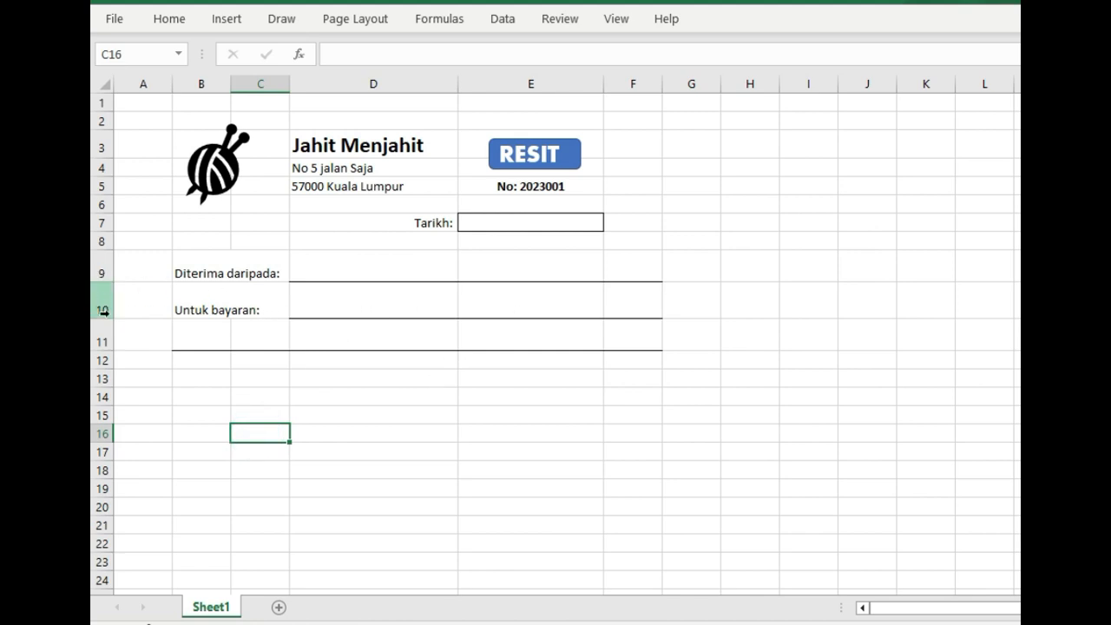
drag(105, 319, 104, 314)
click(243, 394)
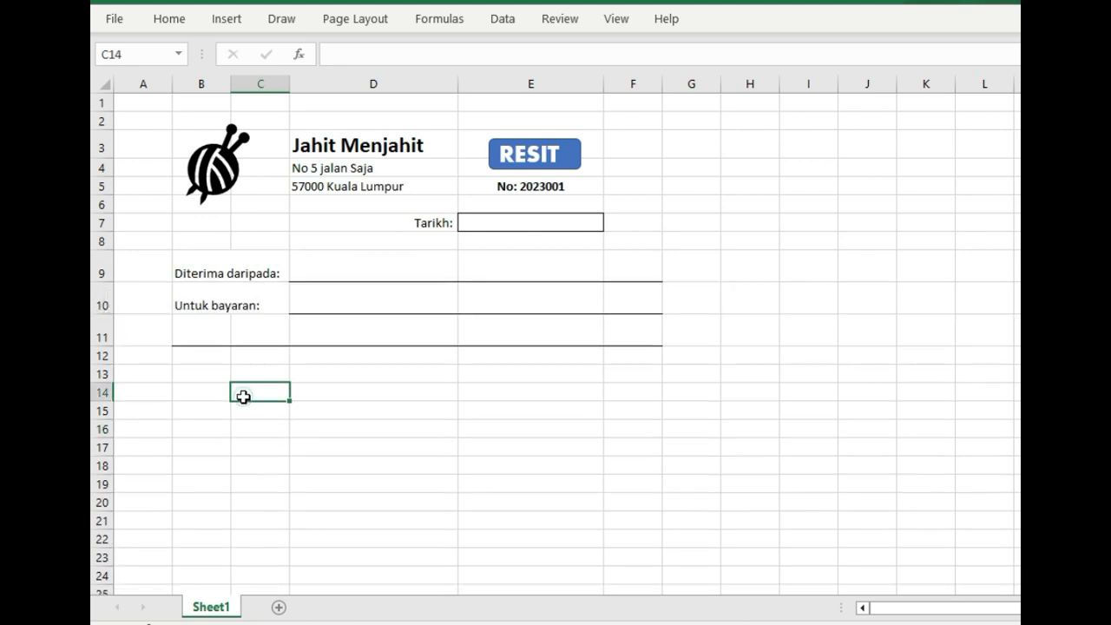
click(640, 351)
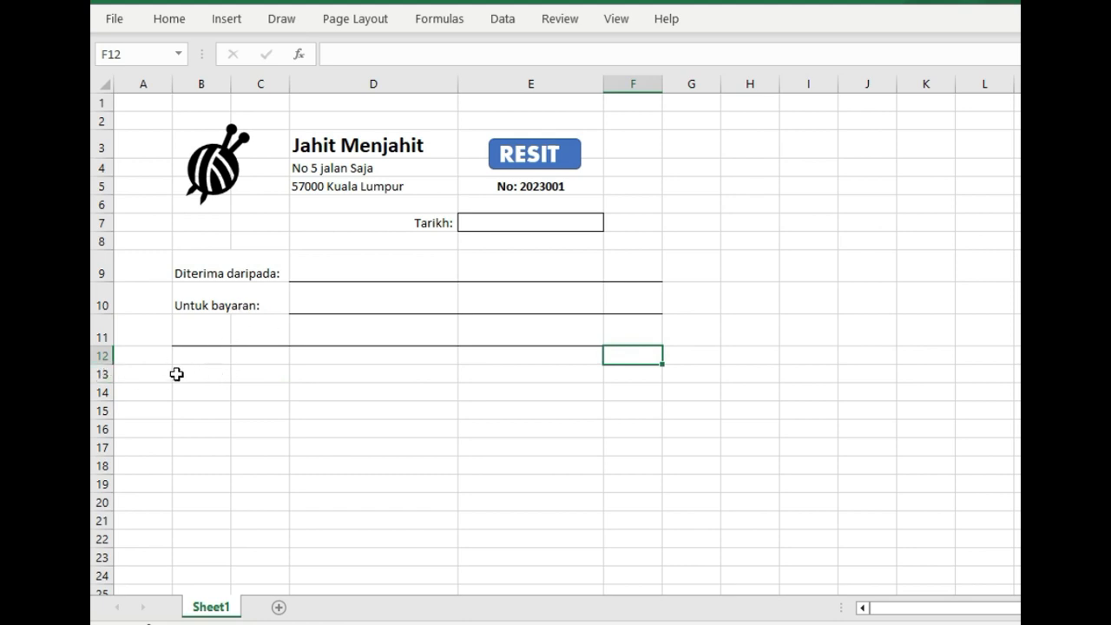
Enter the label "Jumlah diterima:" in cell B12 and make row 12 as tall as the rows above
click(207, 358)
text(JUmlah diterima:)
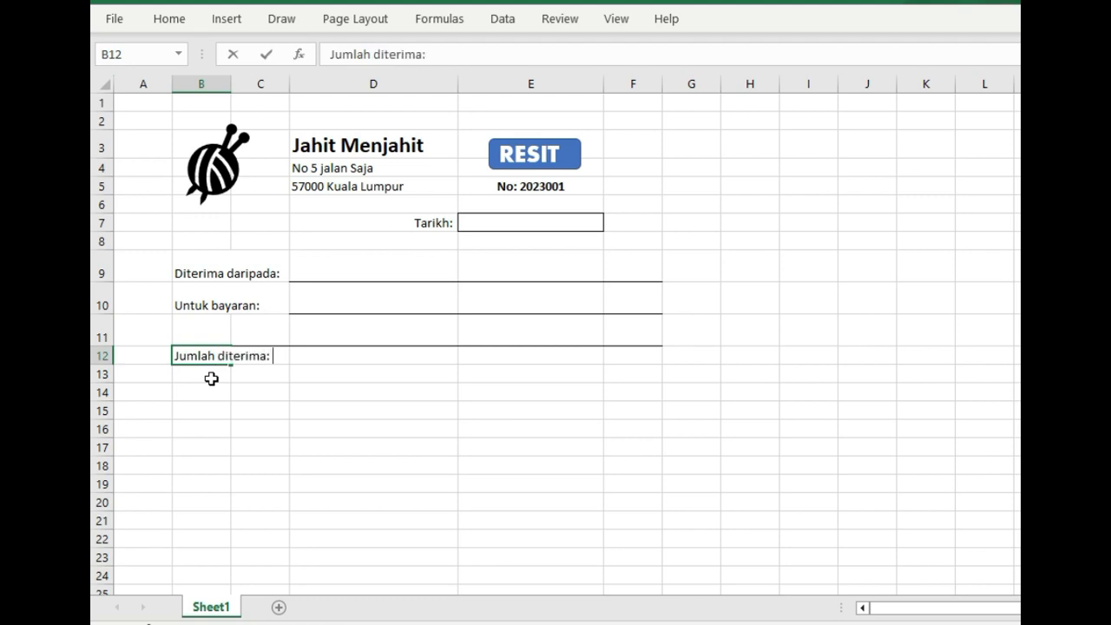
click(224, 412)
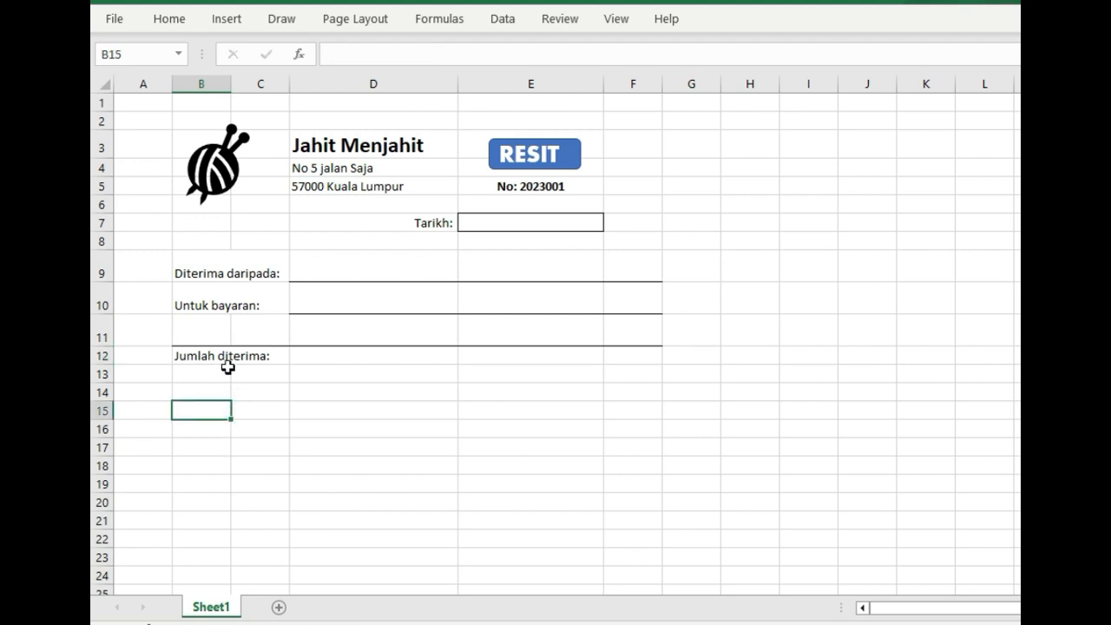
drag(110, 366, 115, 379)
Add a bottom border to cells D12:F12 beside the "Jumlah diterima:" label
drag(295, 369, 625, 369)
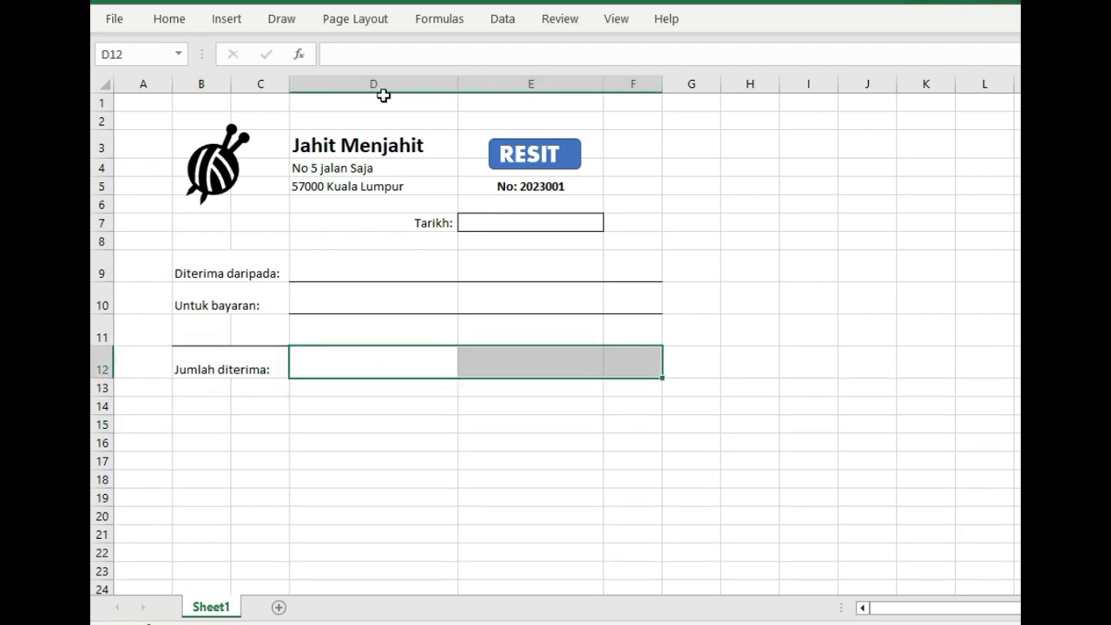
click(168, 21)
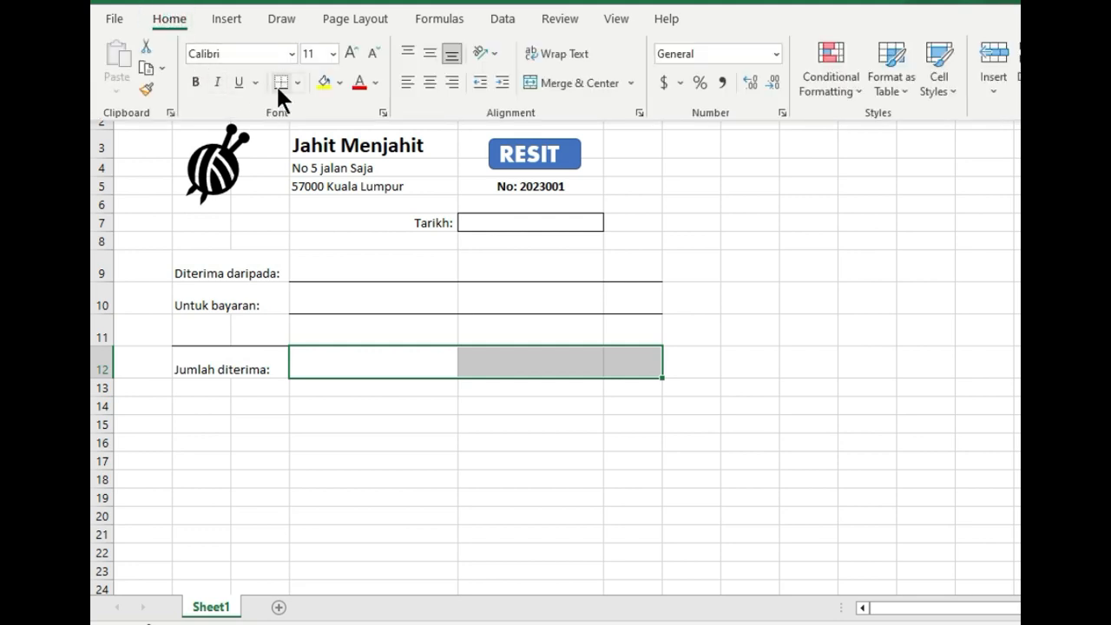
click(423, 521)
click(251, 404)
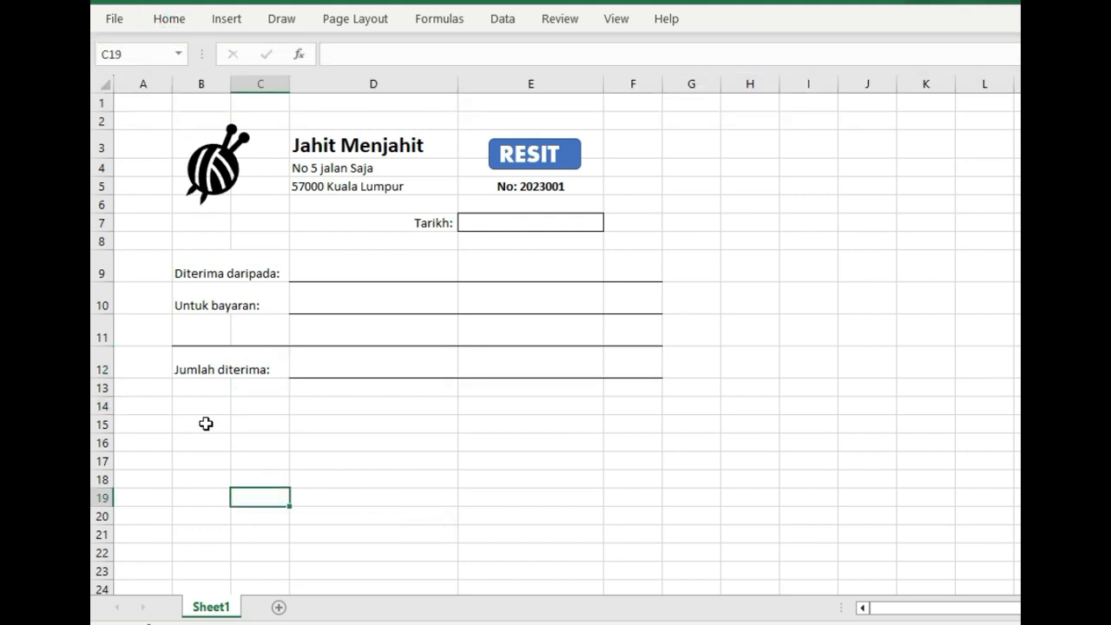
Enter the label "RM:" in cell B14
click(206, 423)
click(216, 407)
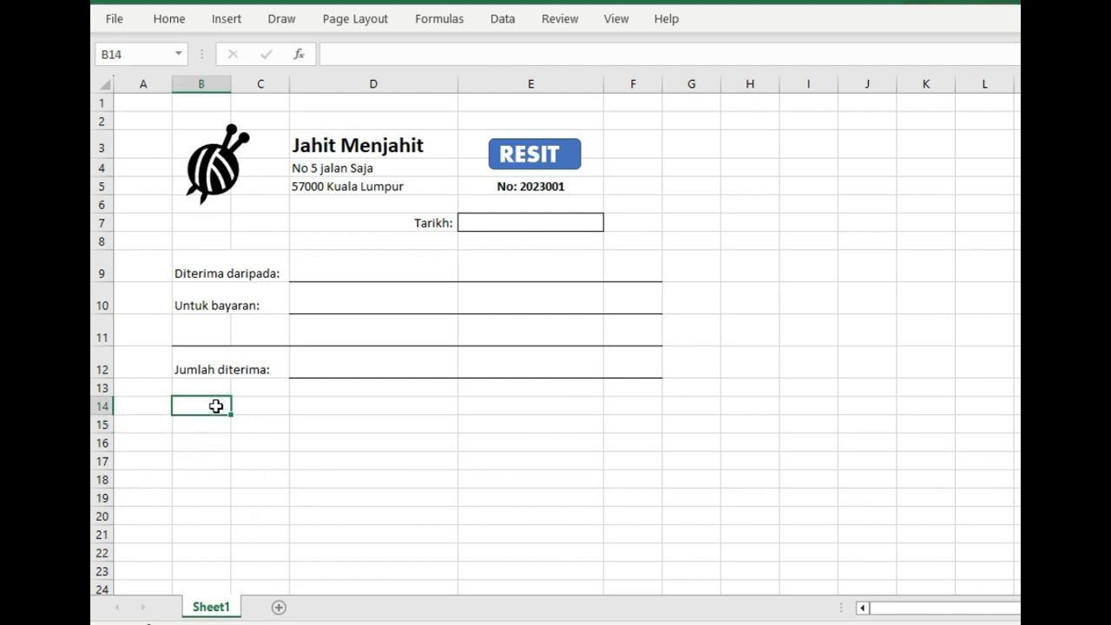
text(RM:)
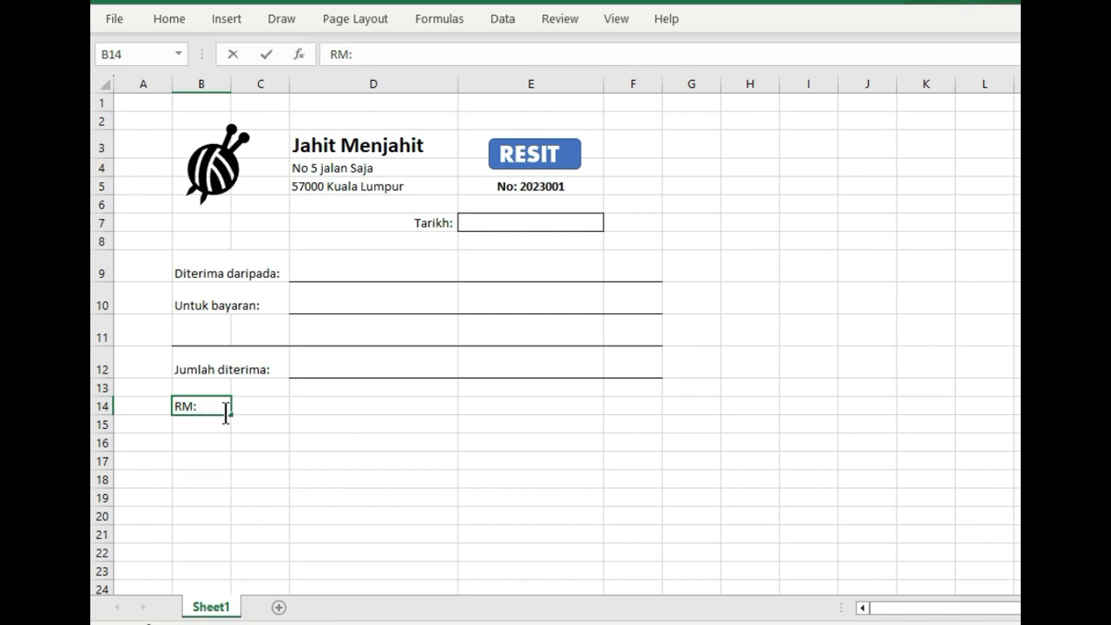
click(275, 414)
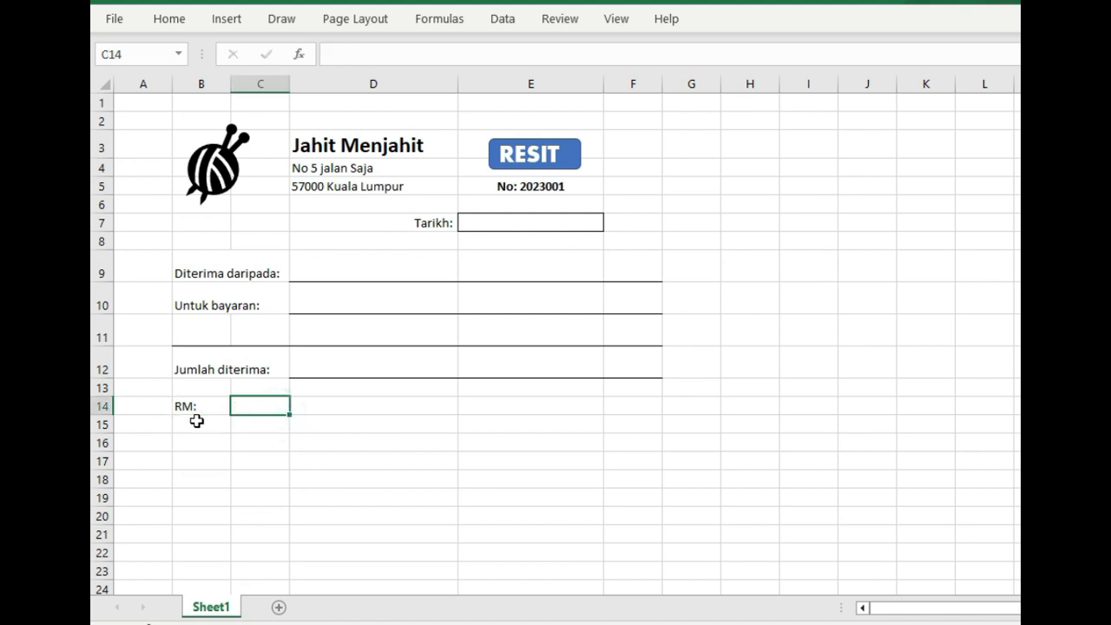
Add a bottom border to cell C14 beside the "RM:" label
click(194, 409)
click(283, 412)
click(228, 19)
click(167, 19)
click(280, 81)
click(273, 420)
click(265, 443)
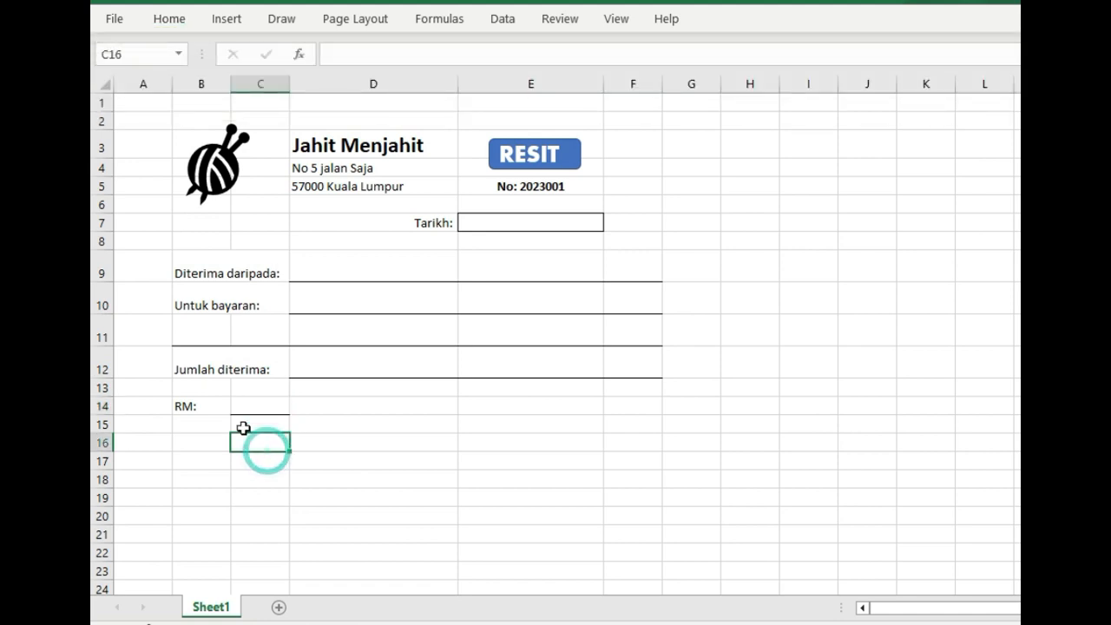
Right-align the "RM:" label in cell B14
click(214, 406)
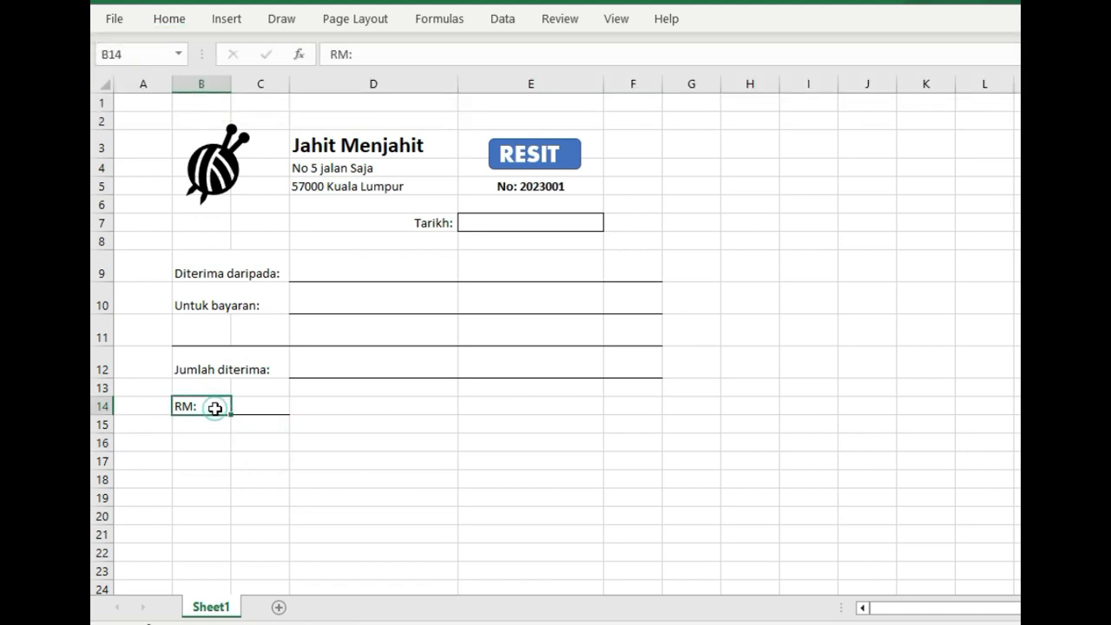
click(168, 19)
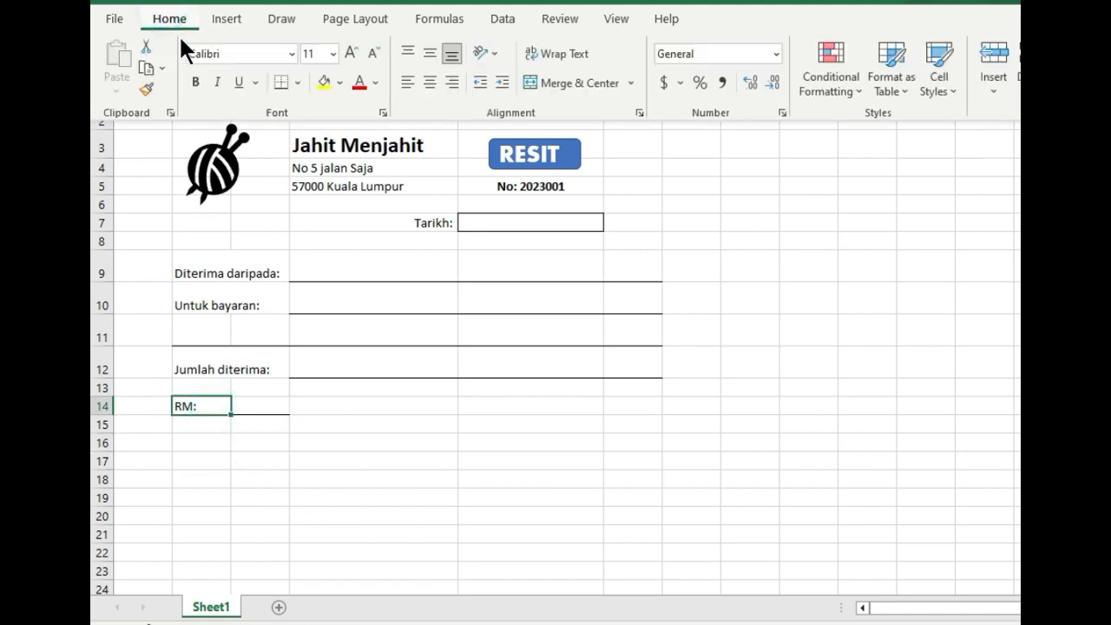
click(453, 81)
click(249, 404)
click(256, 440)
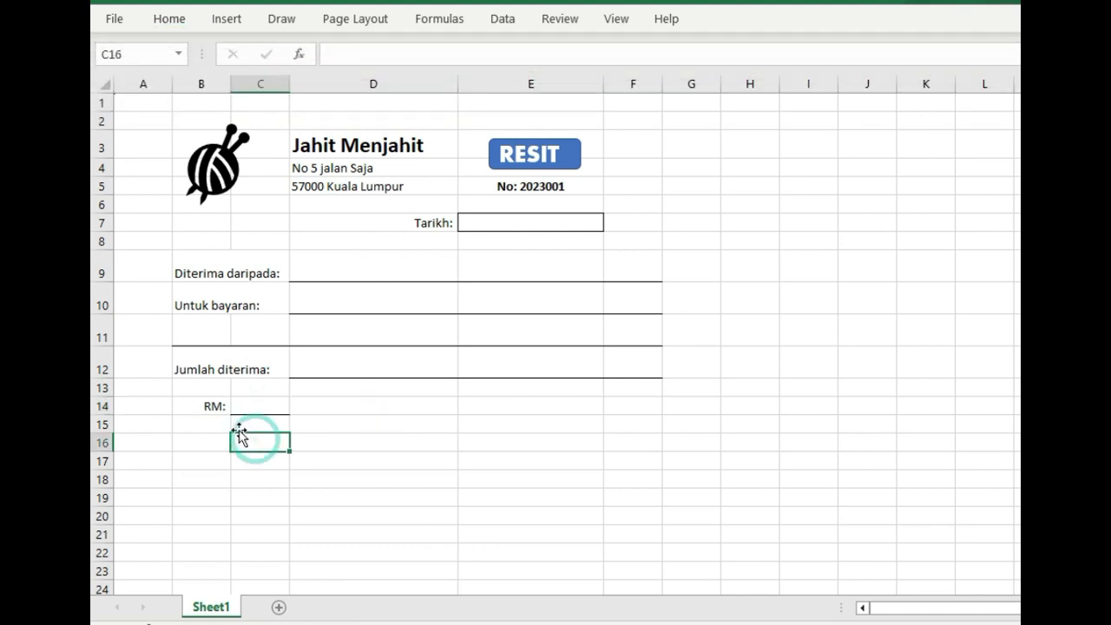
Enter the label "Cara Bayaran:" in cell B15 and select that cell
click(223, 423)
text(C)
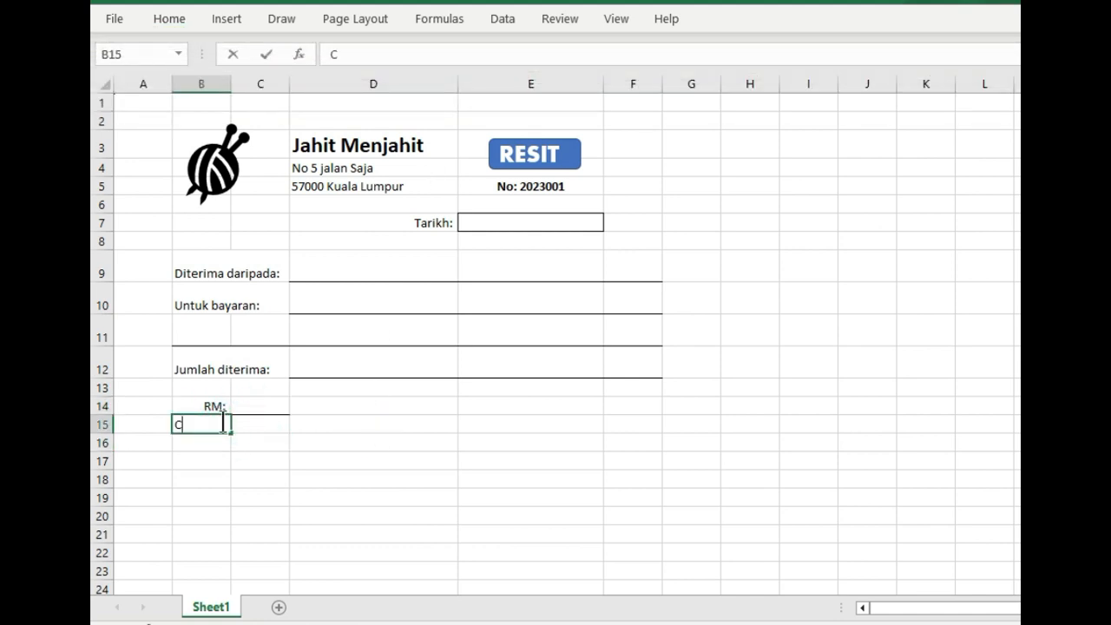
text(ara BAyara)
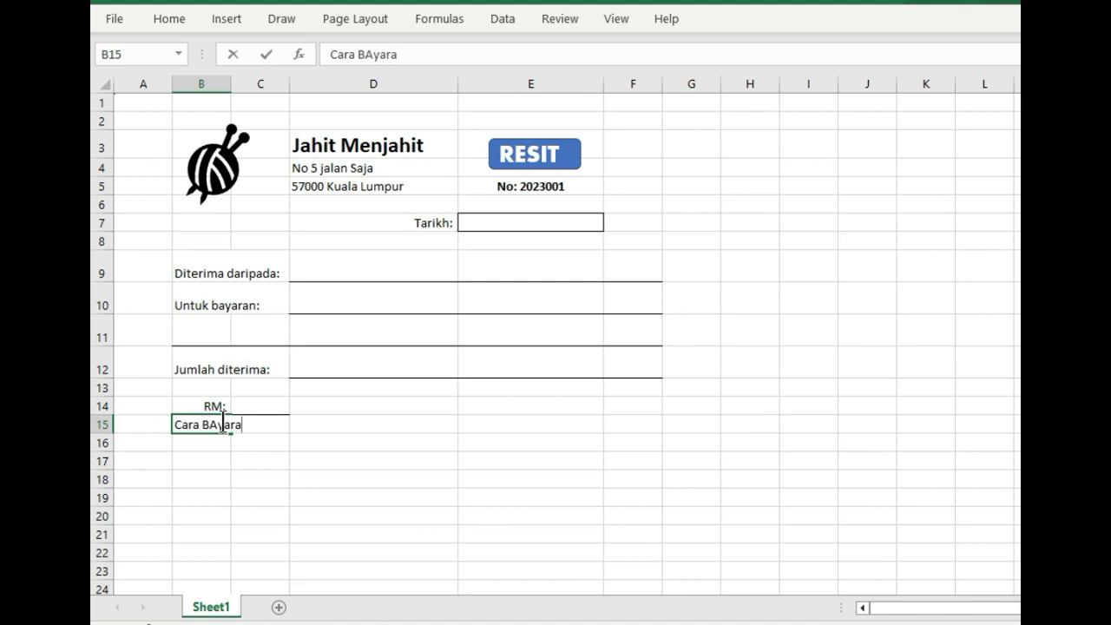
text(n:)
click(275, 452)
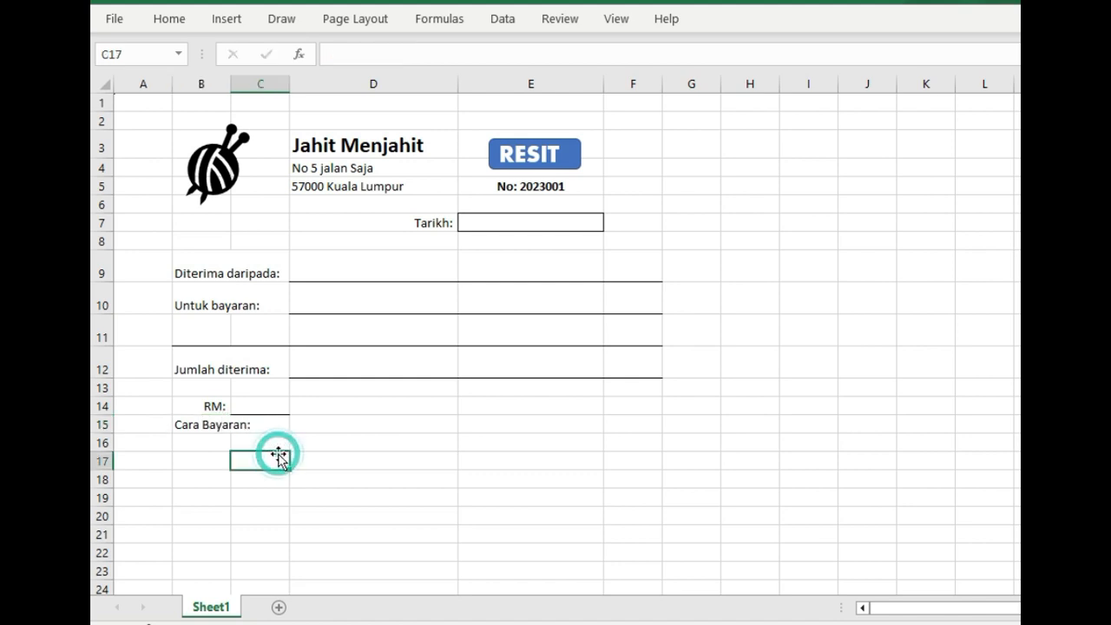
click(208, 424)
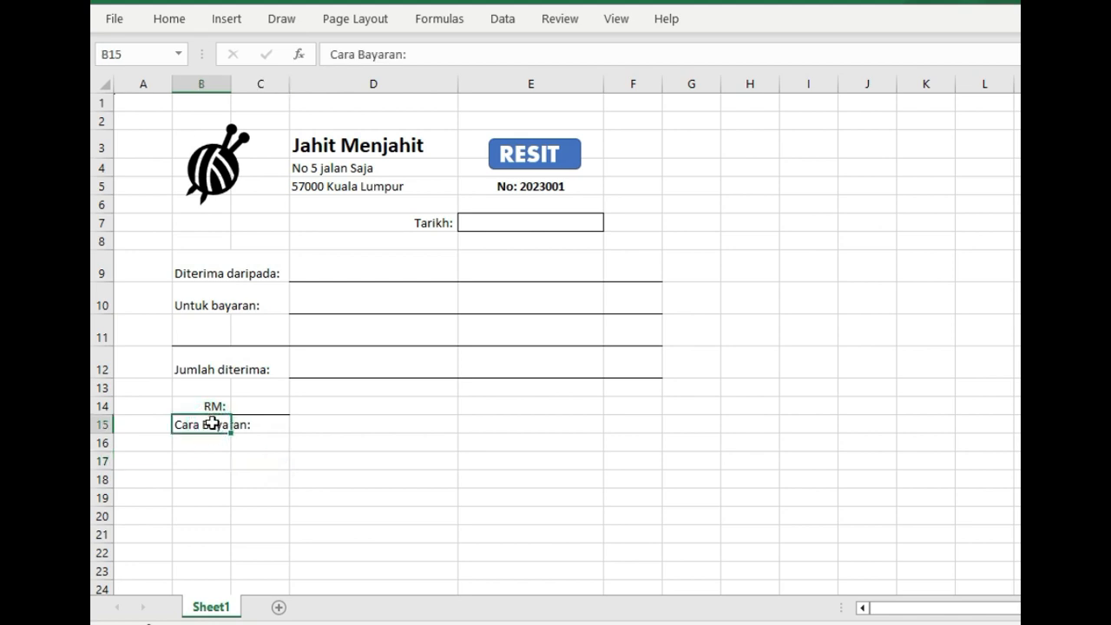
Add a bottom border to cell D15 beside the "Cara Bayaran:" label
click(263, 407)
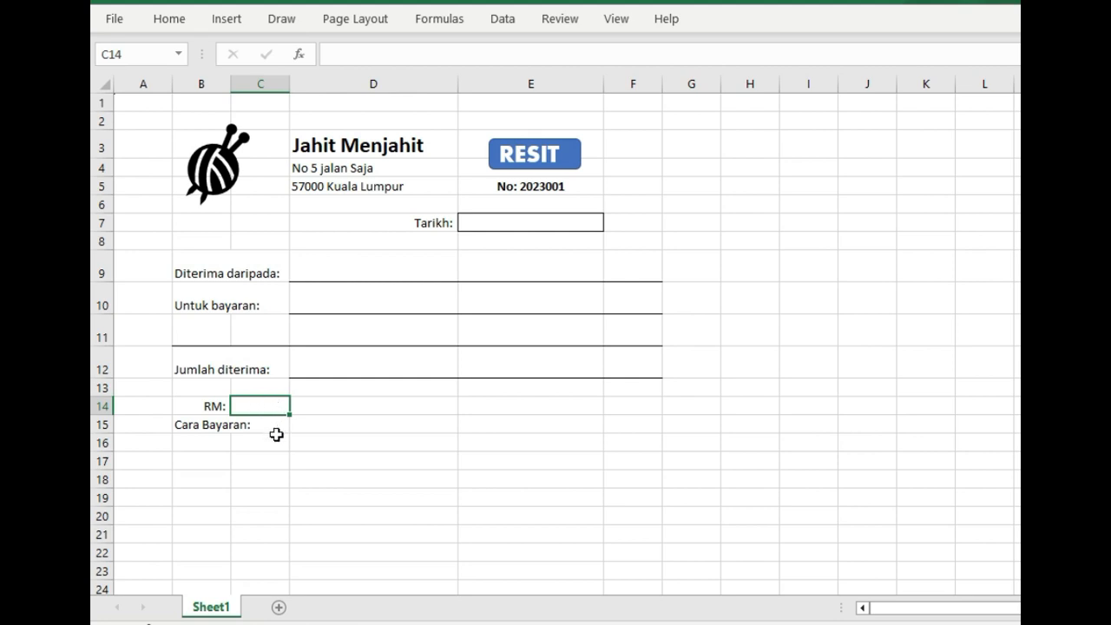
click(218, 424)
click(313, 431)
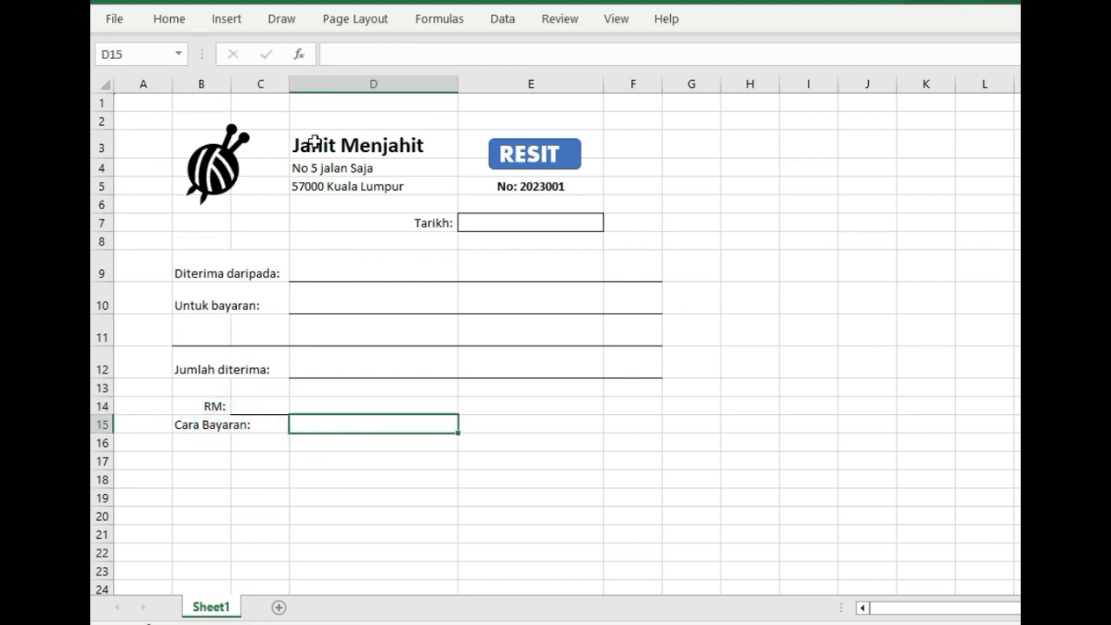
click(174, 20)
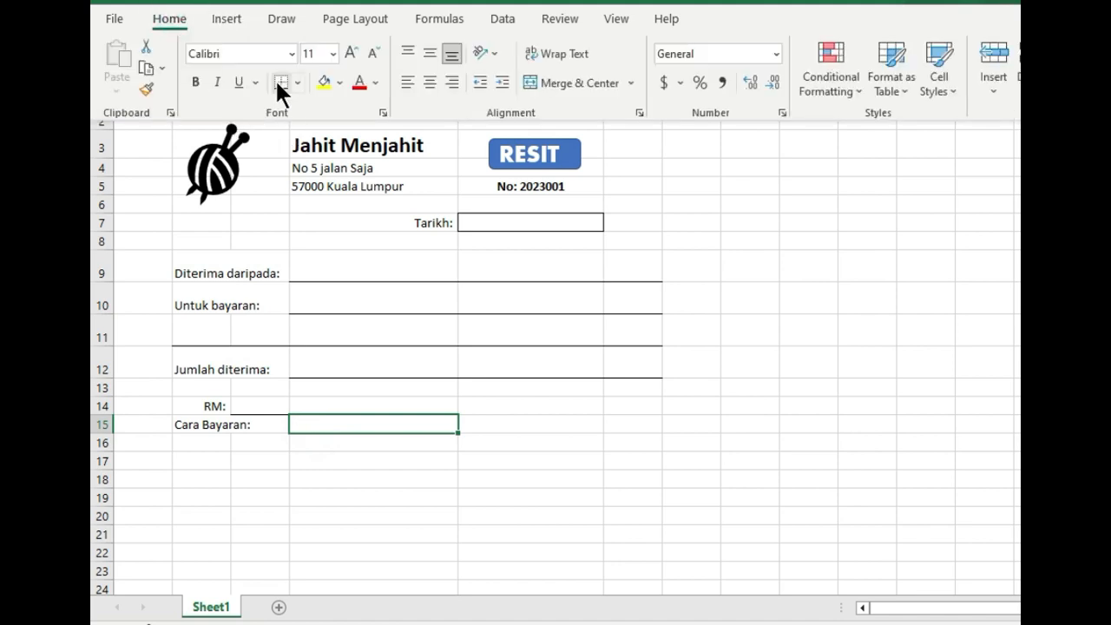
click(465, 421)
click(217, 423)
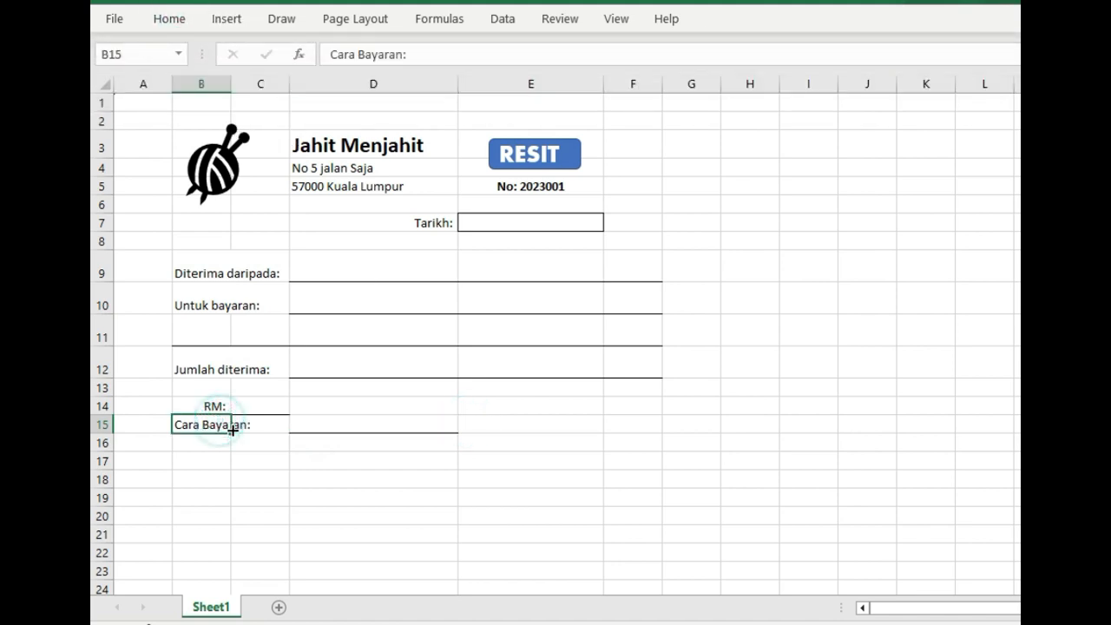
Move the bottom border of the "RM:" row from cell C14 to cell D14
click(293, 426)
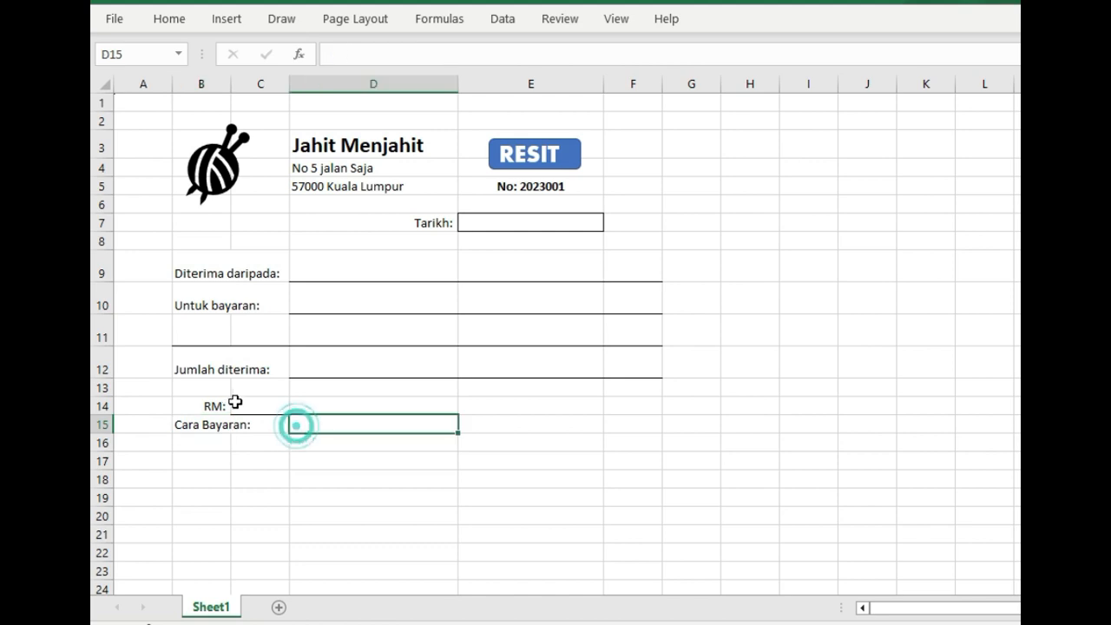
click(198, 408)
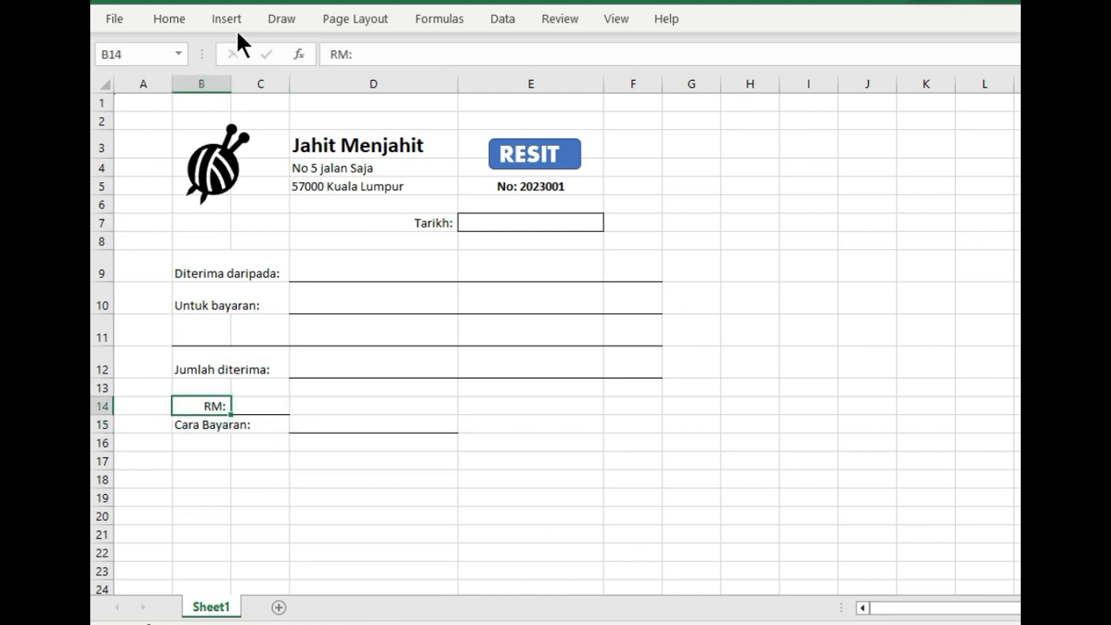
click(260, 405)
drag(261, 406, 411, 480)
click(308, 410)
click(434, 495)
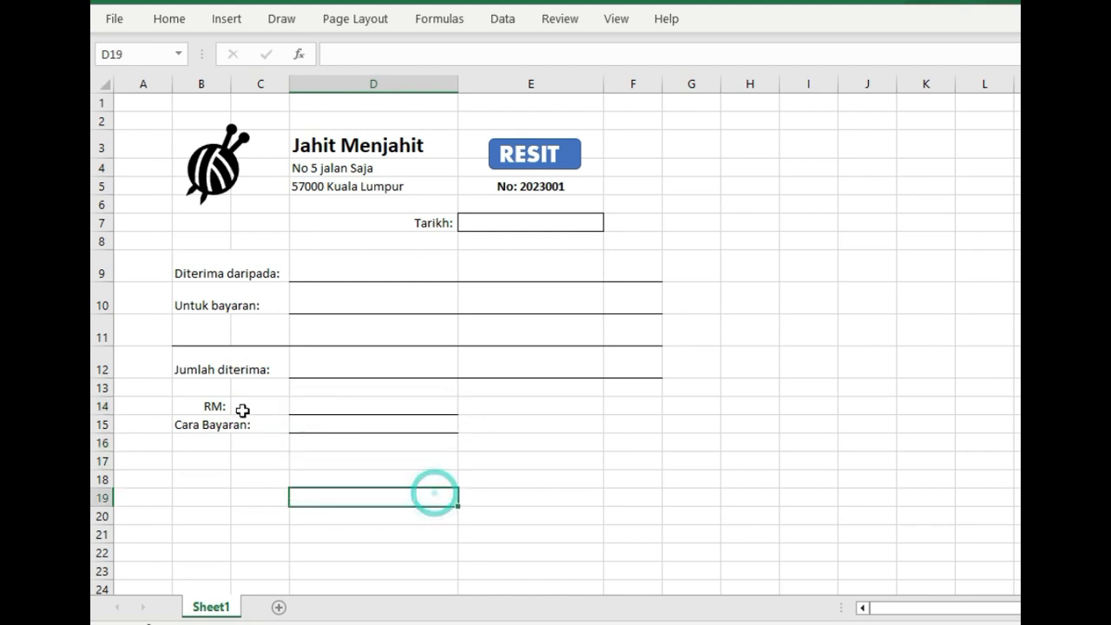
click(214, 406)
click(206, 424)
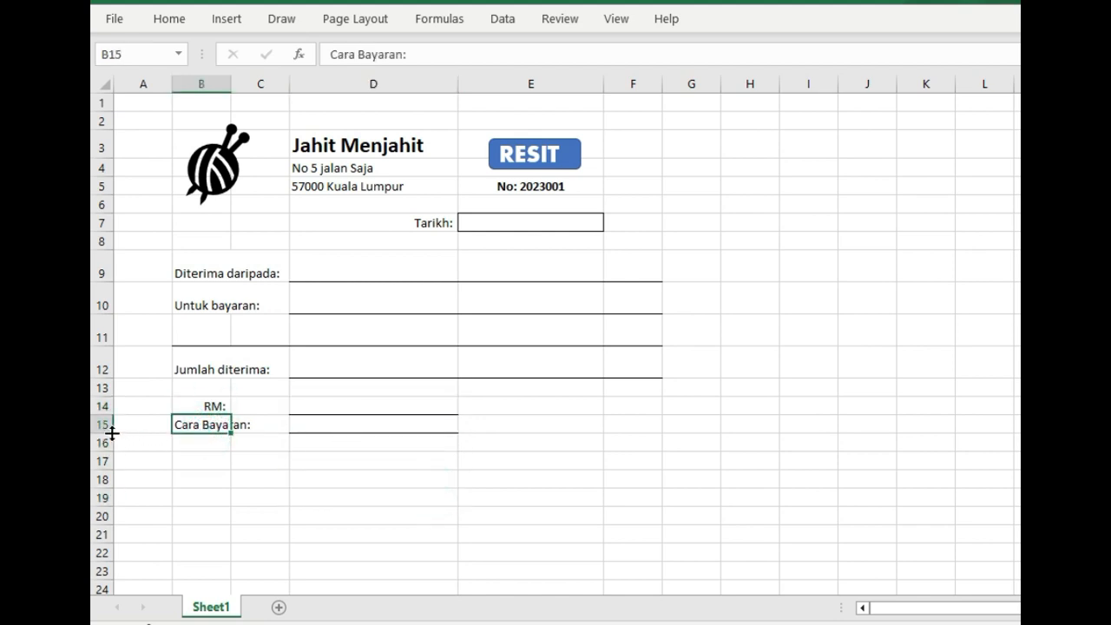
click(276, 425)
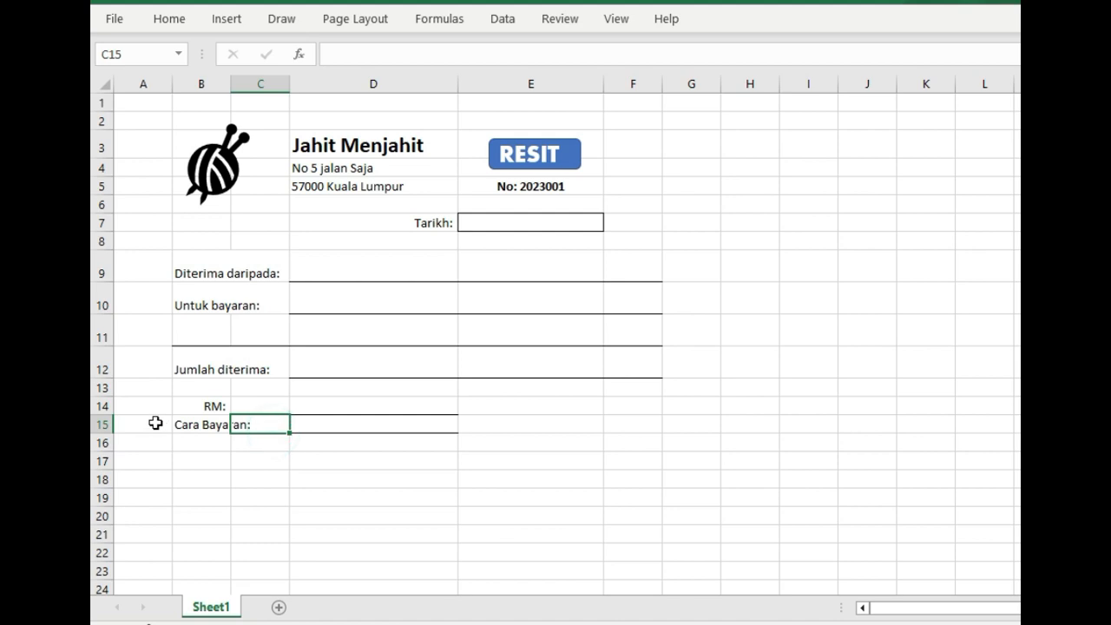
click(260, 479)
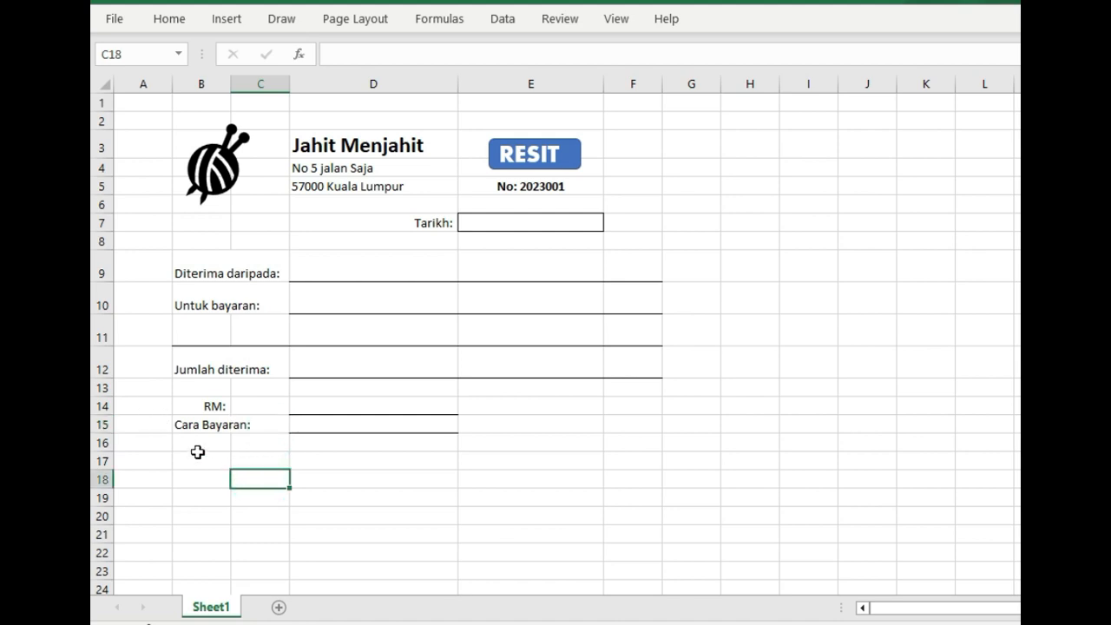
click(199, 408)
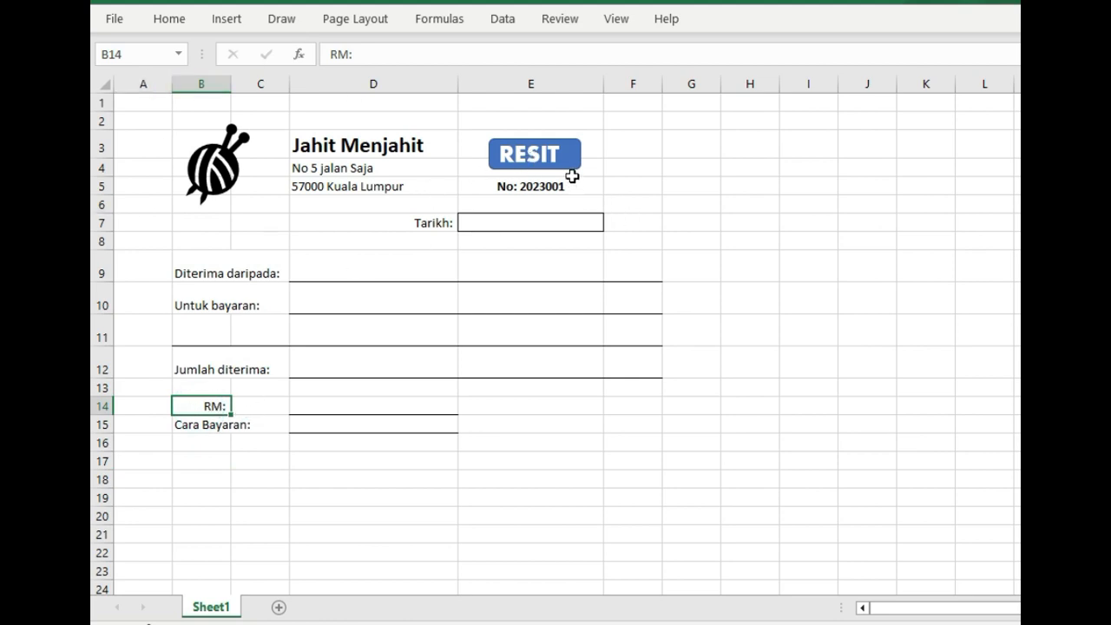
Copy the blue RESIT shape, paste it into the sheet and place the copy beside the "RM:" label in row 14
click(572, 176)
right_click(577, 167)
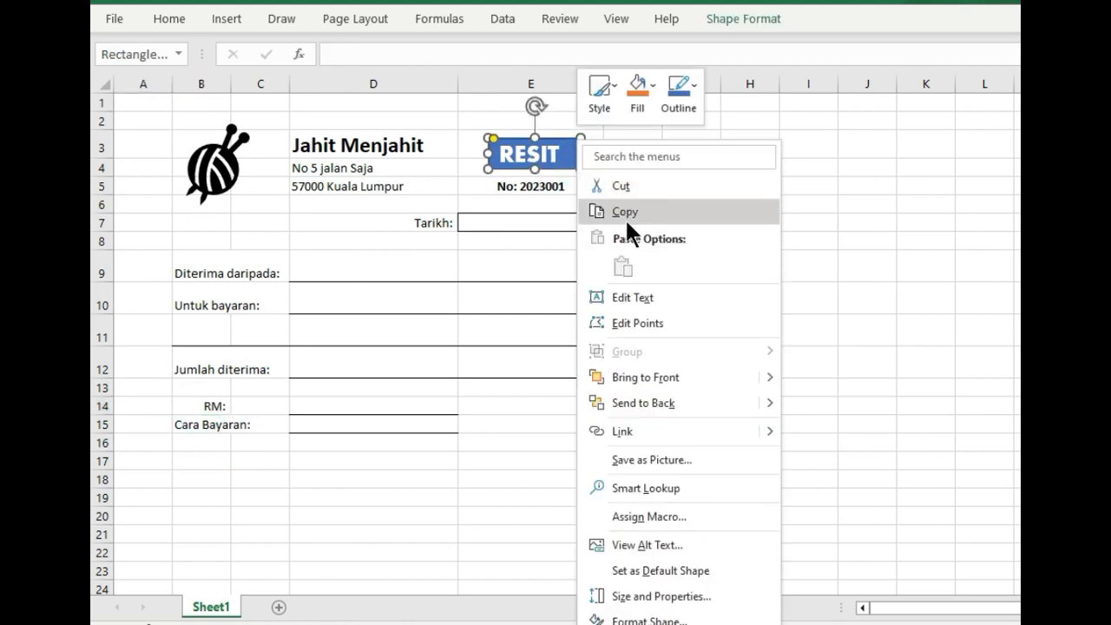
click(625, 211)
right_click(477, 392)
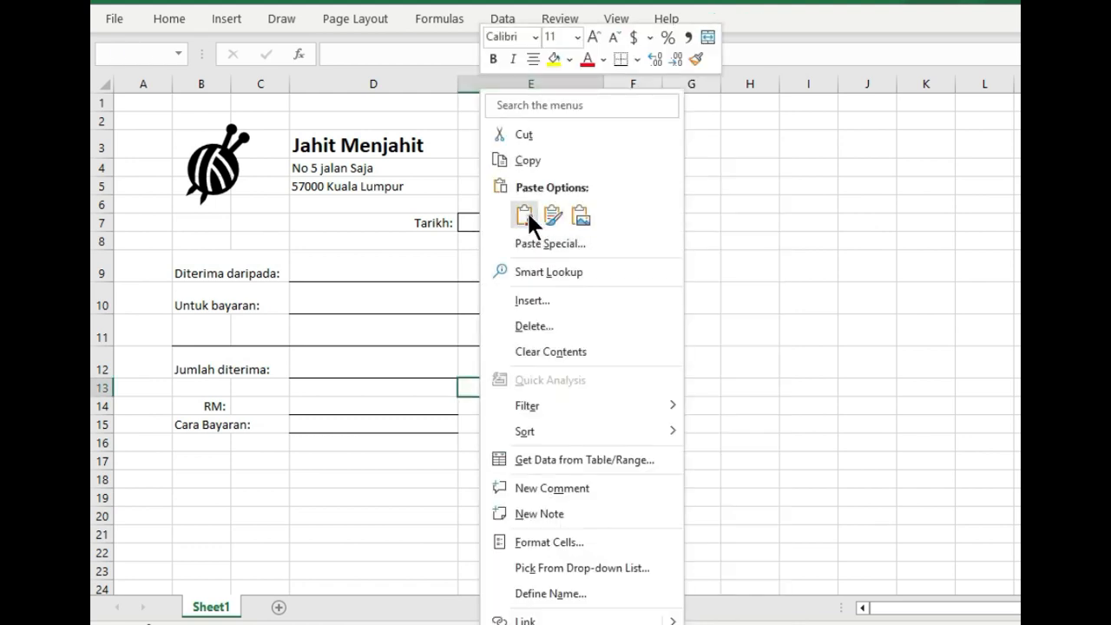
click(527, 210)
drag(525, 407, 314, 404)
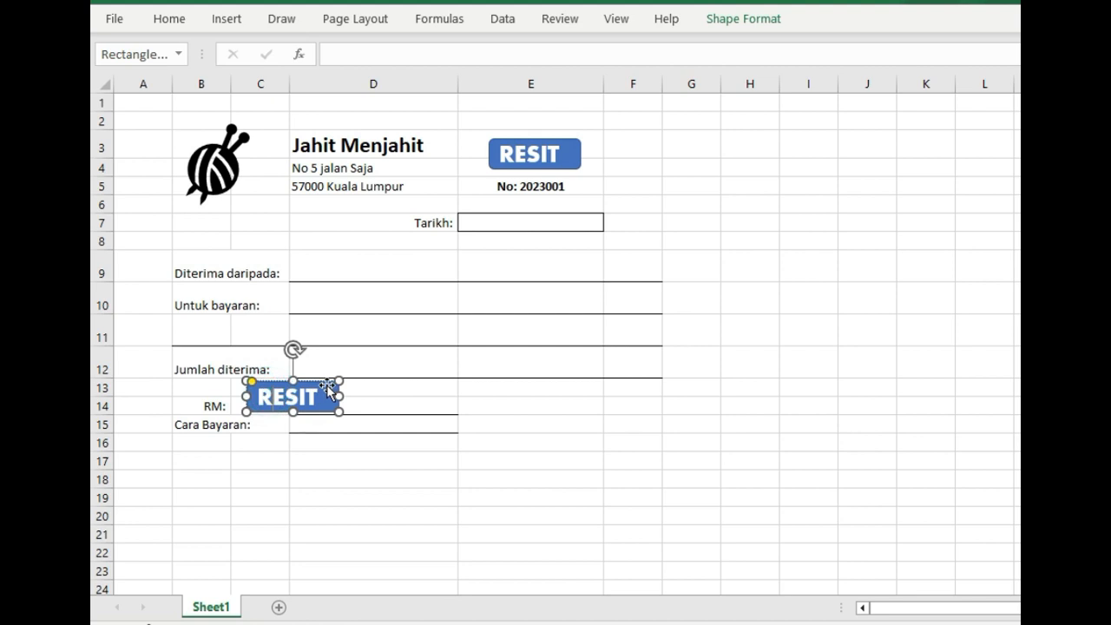
Replace the text of the copied blue shape with "RM:" and widen the shape to about double its width
text(M:)
key(Delete)
key(Delete)
key(Delete)
key(Delete)
text(T)
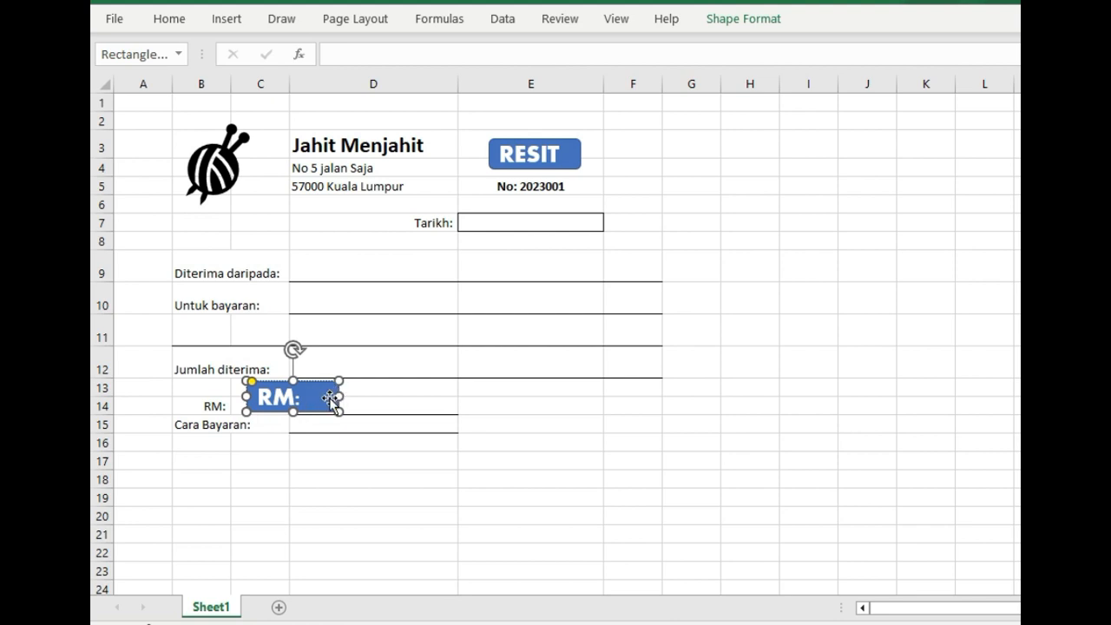
drag(339, 396, 429, 397)
click(381, 421)
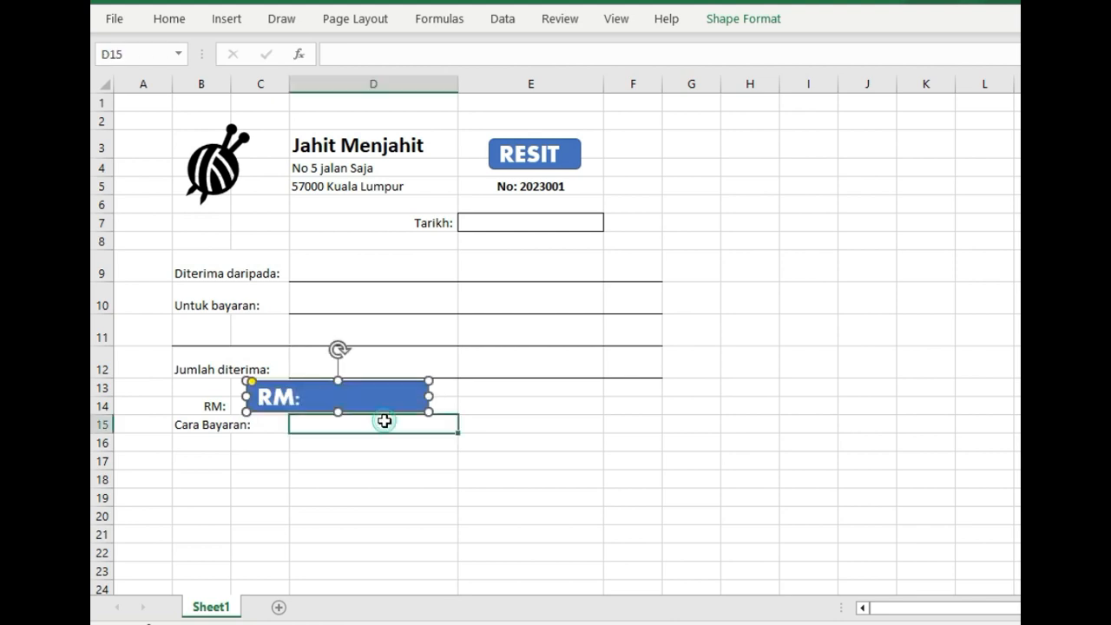
Remove the bottom border from cell D14 behind the blue RM shape
click(446, 406)
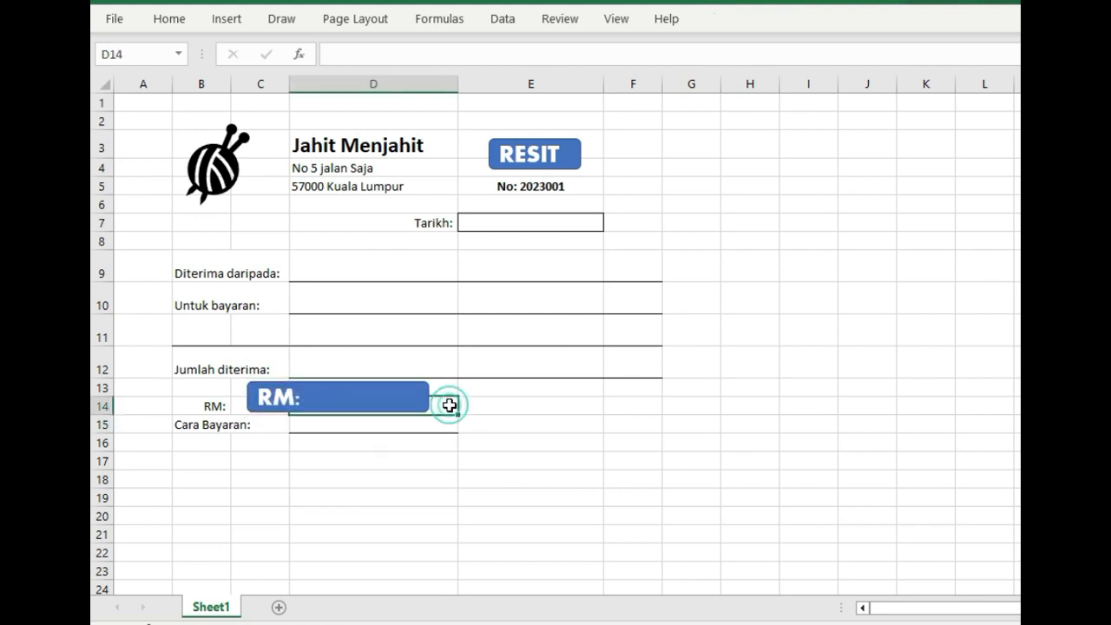
click(190, 16)
click(298, 81)
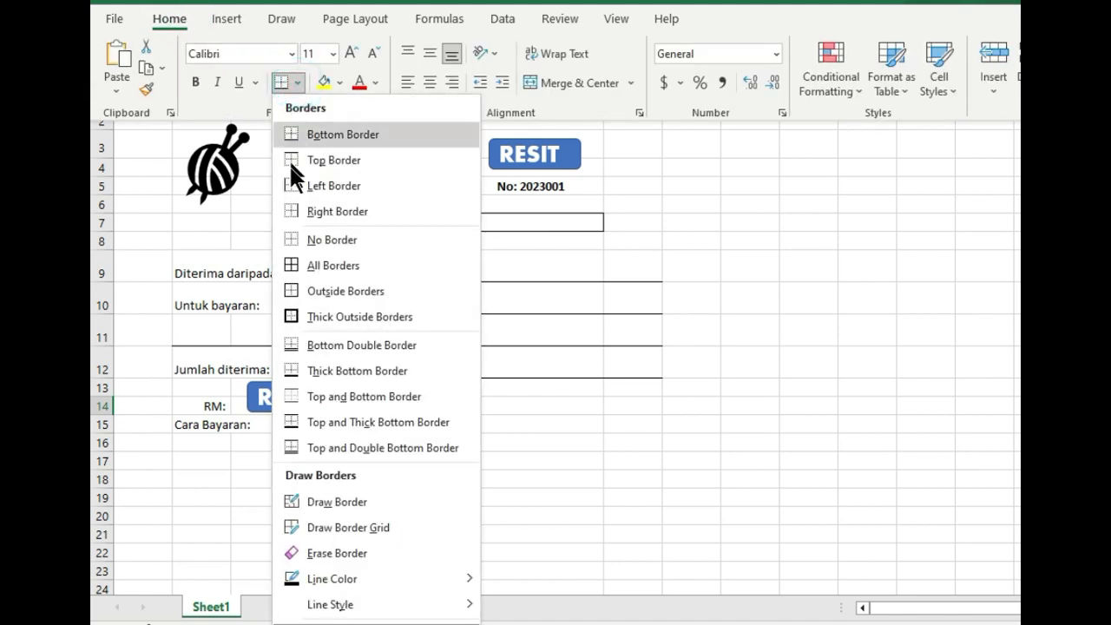
click(293, 227)
click(540, 433)
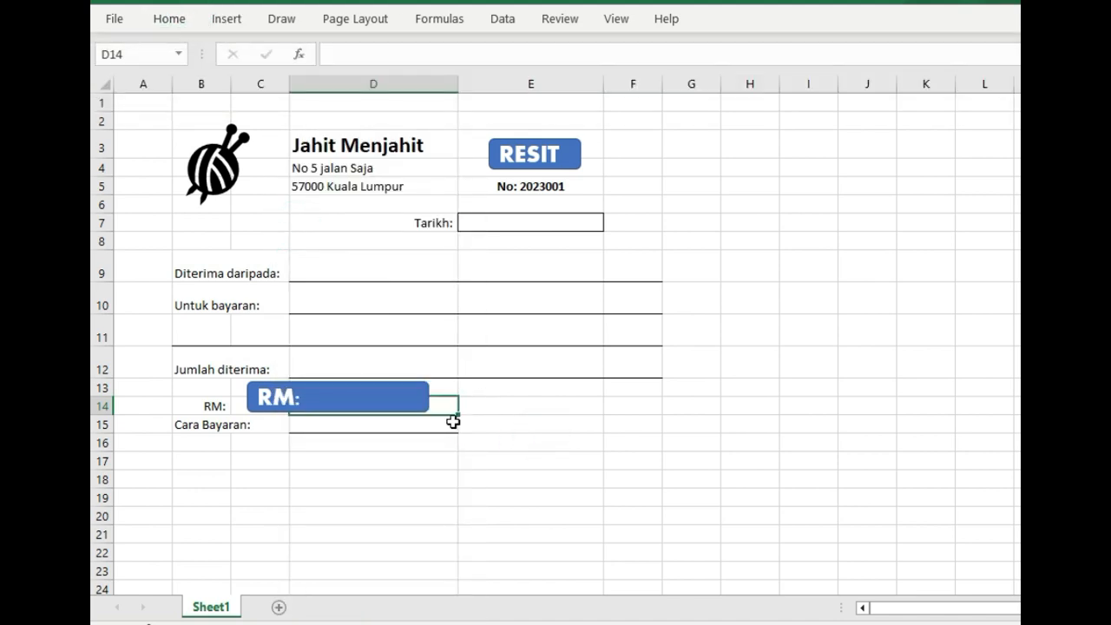
click(480, 423)
Move the blue RM shape slightly lower onto row 14 and delete the "RM:" label from cell B14
click(374, 397)
drag(374, 397, 389, 407)
click(223, 402)
key(Delete)
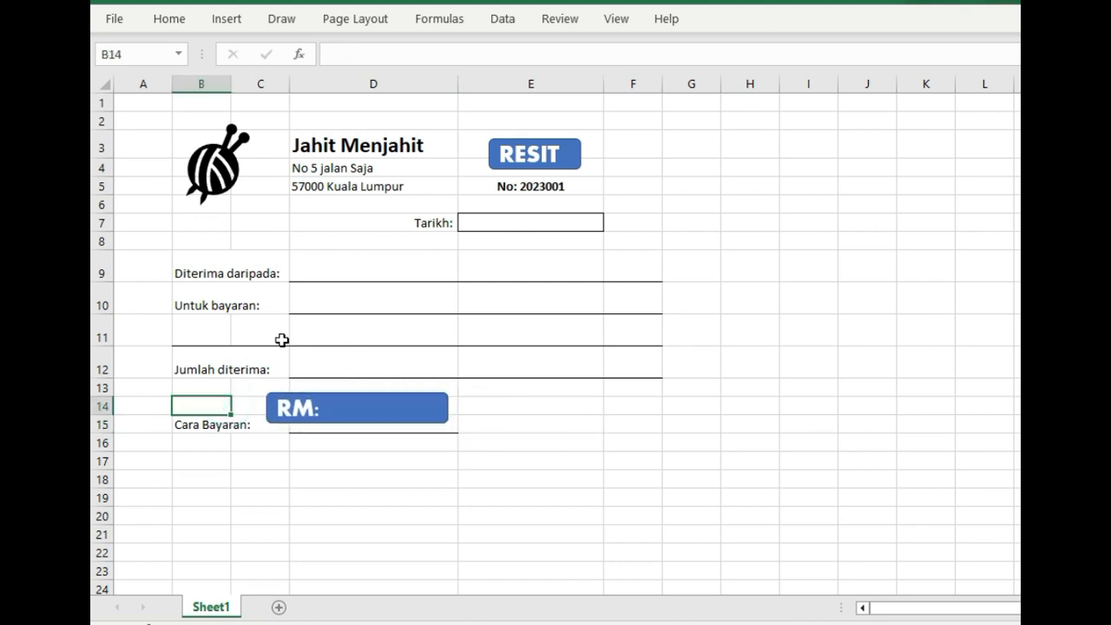
Increase the height of row 15 to about 31 points and move the blue RM shape to start in cell B14
click(222, 428)
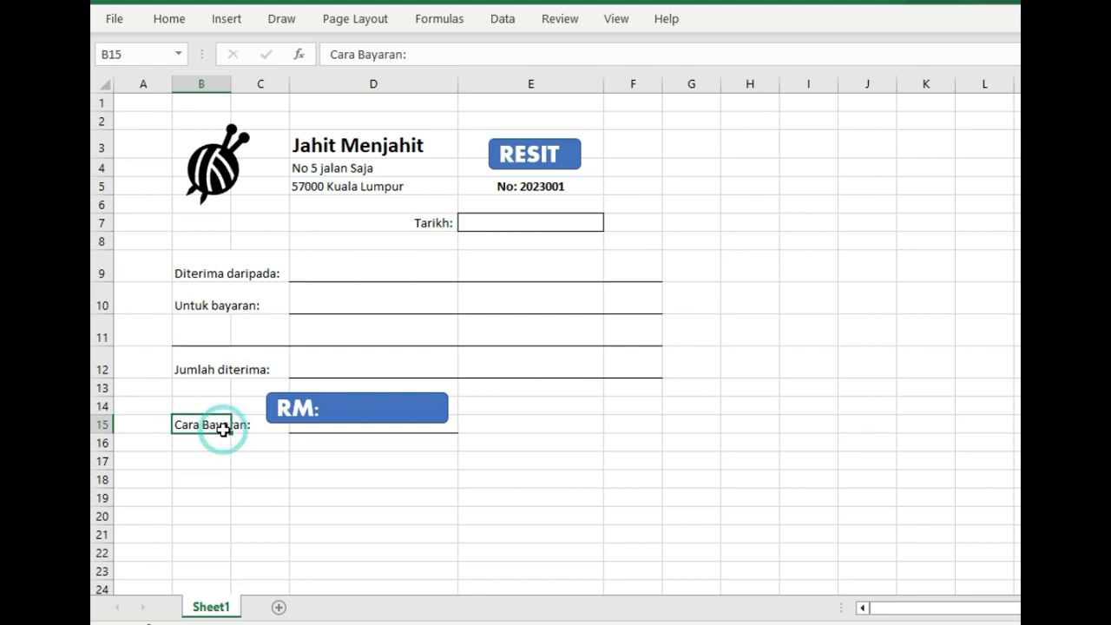
drag(113, 433, 113, 452)
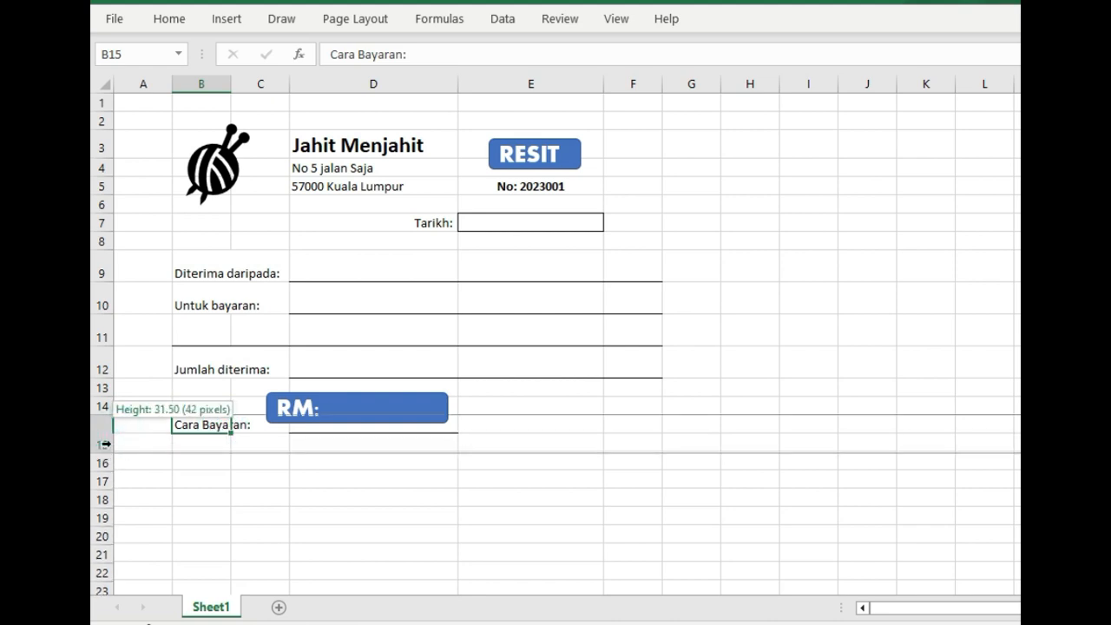
drag(404, 425, 318, 414)
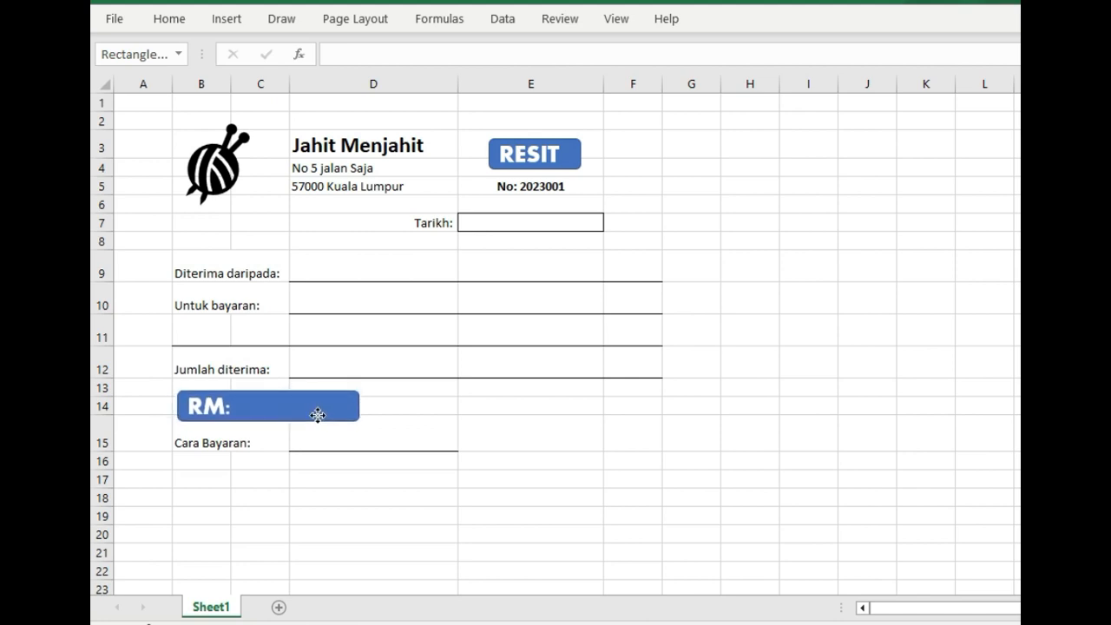
click(466, 426)
click(631, 458)
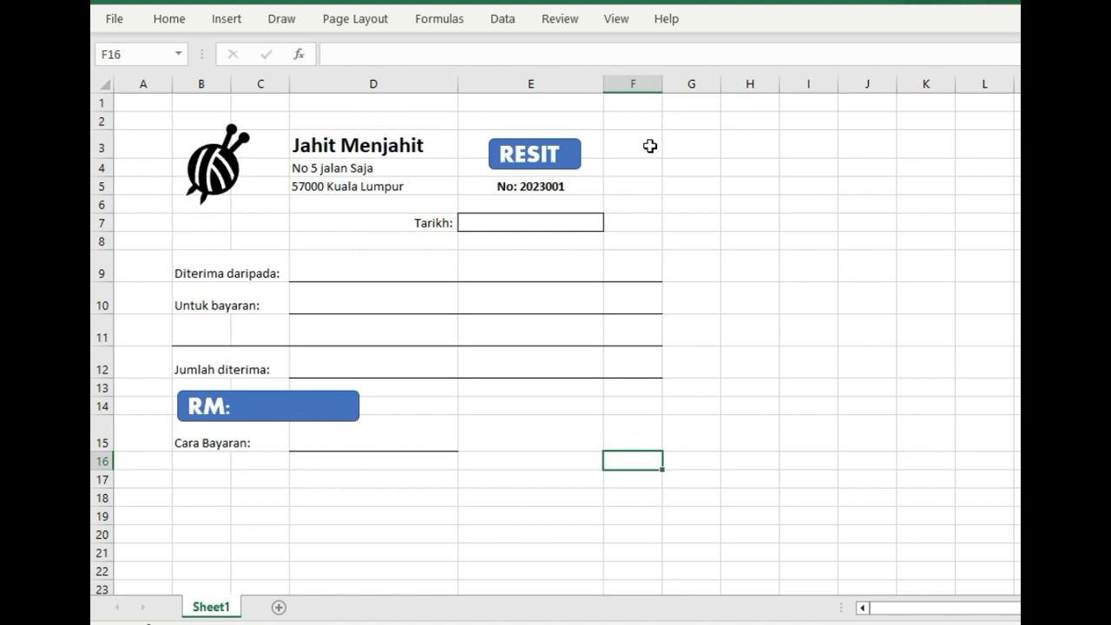
Widen column F to about twice its width and narrow column E slightly
drag(662, 83, 721, 117)
click(508, 446)
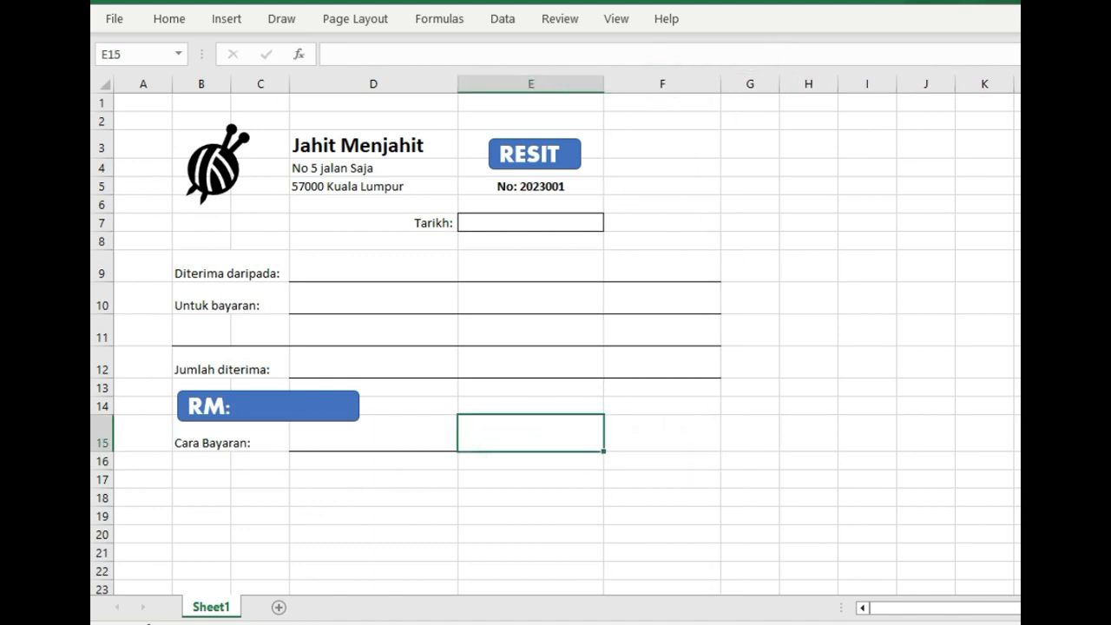
click(642, 441)
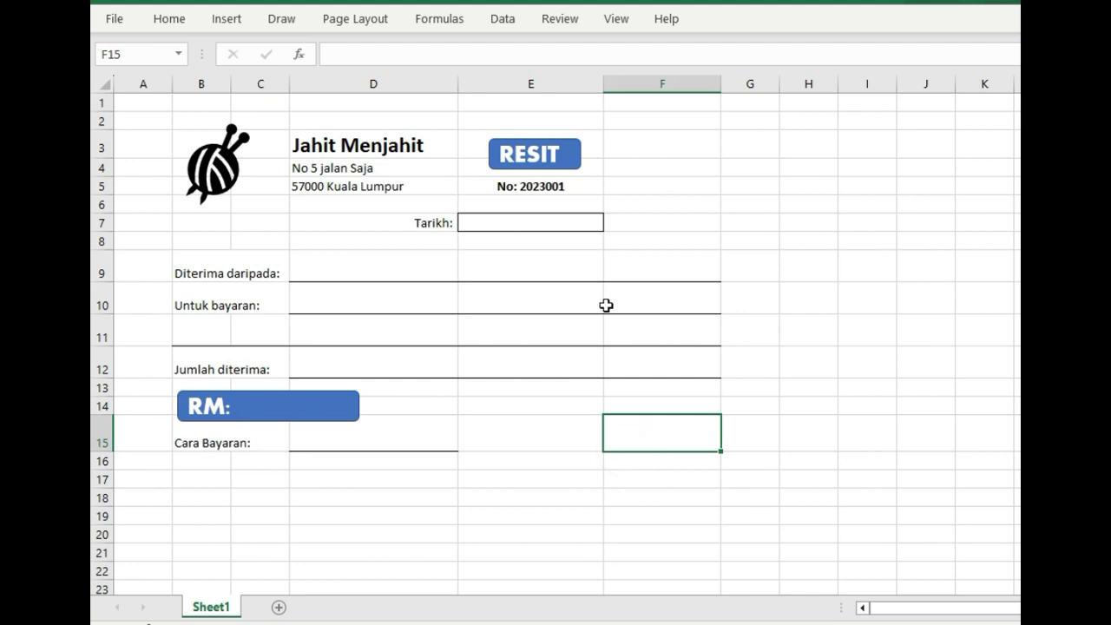
drag(604, 98, 595, 95)
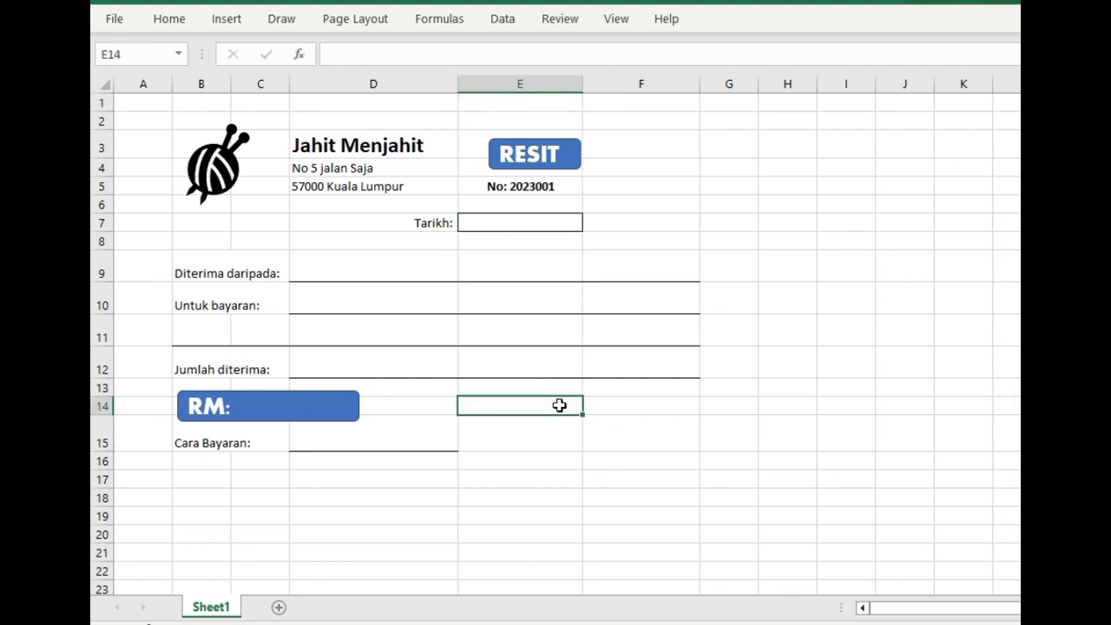
Draw a large rounded rectangle across columns E and F, from about row 13 to row 18
click(226, 19)
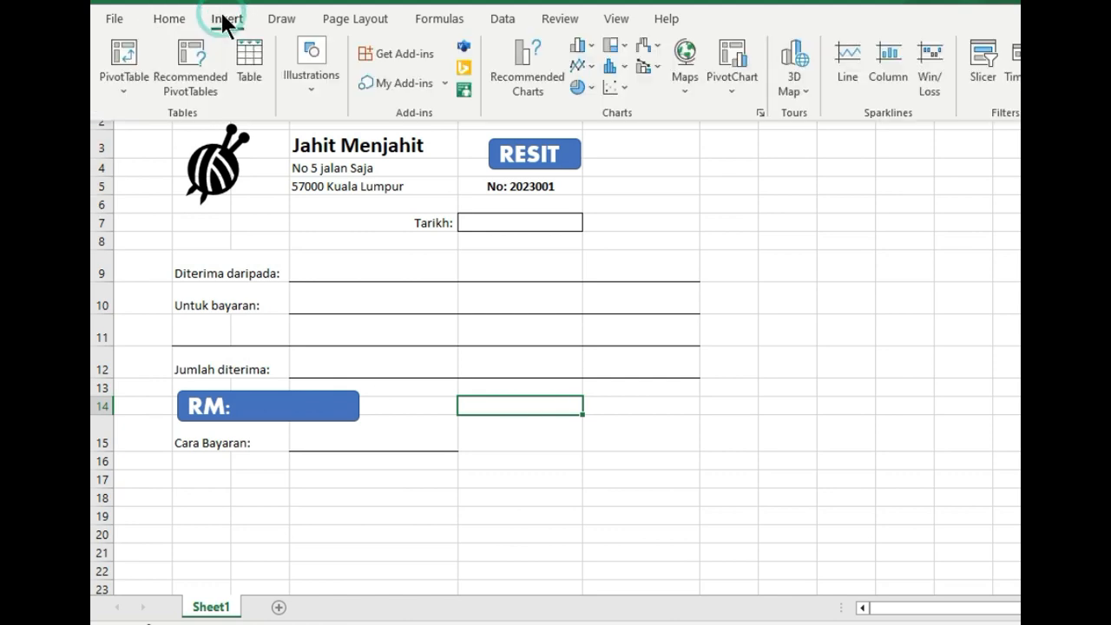
click(313, 78)
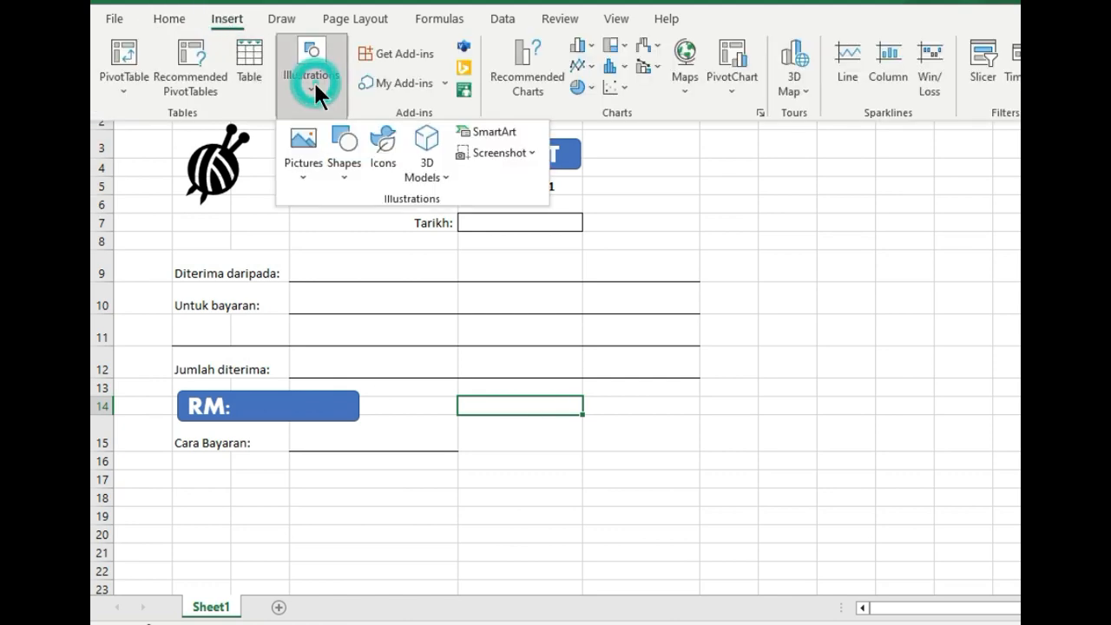
click(349, 149)
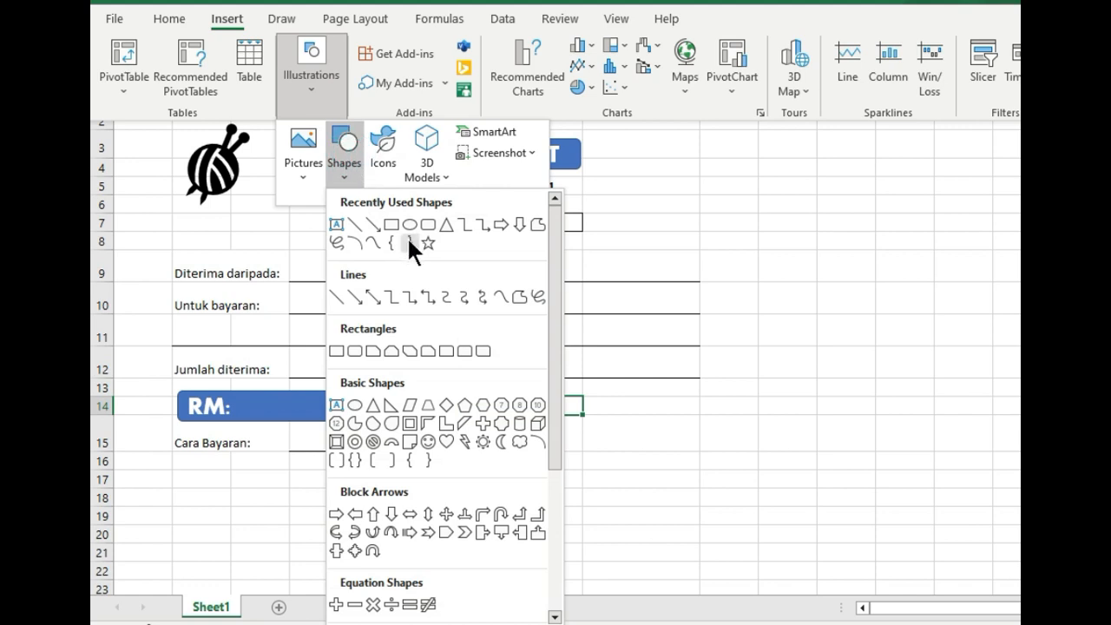
click(426, 224)
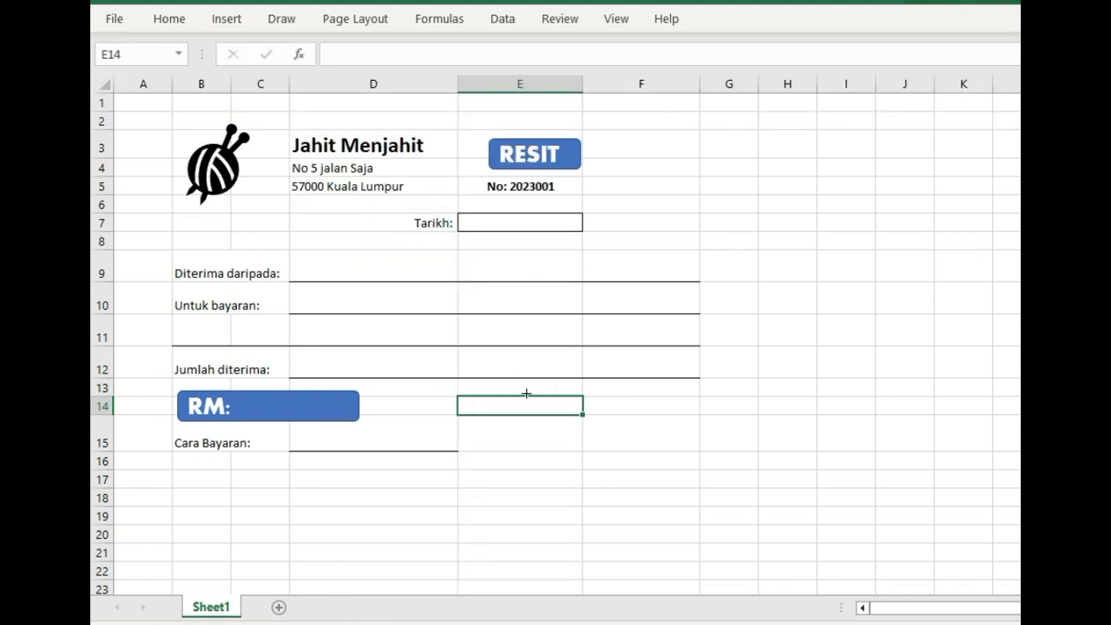
mouse_move(520, 406)
mouse_down()
mouse_move(617, 491)
mouse_move(700, 496)
mouse_move(703, 511)
mouse_move(635, 488)
mouse_up()
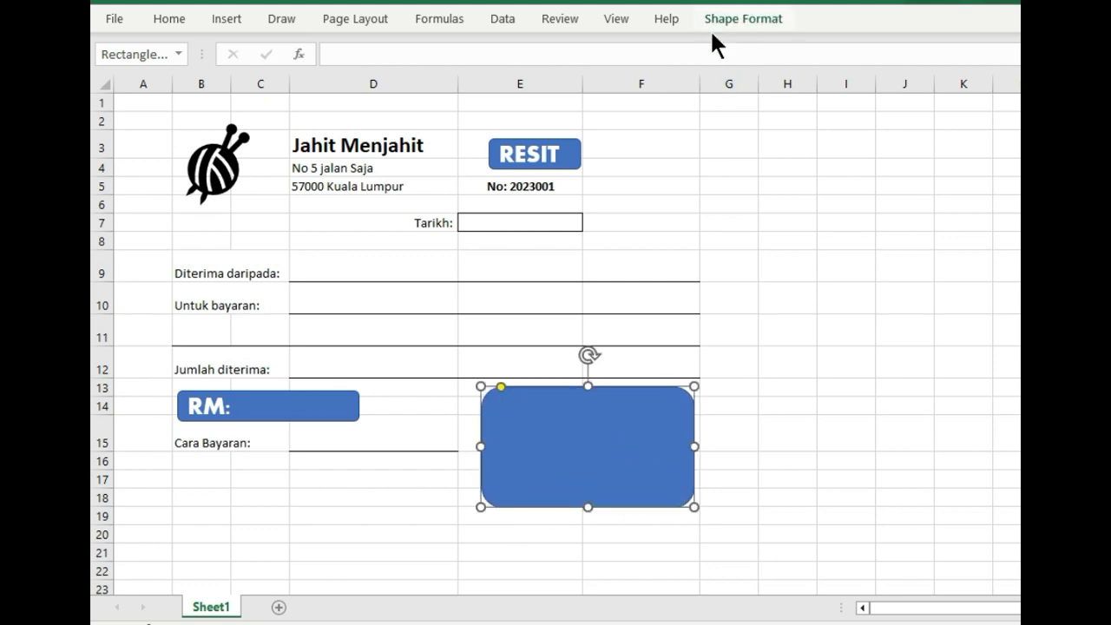
Restyle the large rounded rectangle with a white fill and black outline, and add the text "Di terima oleh:" inside it
click(757, 17)
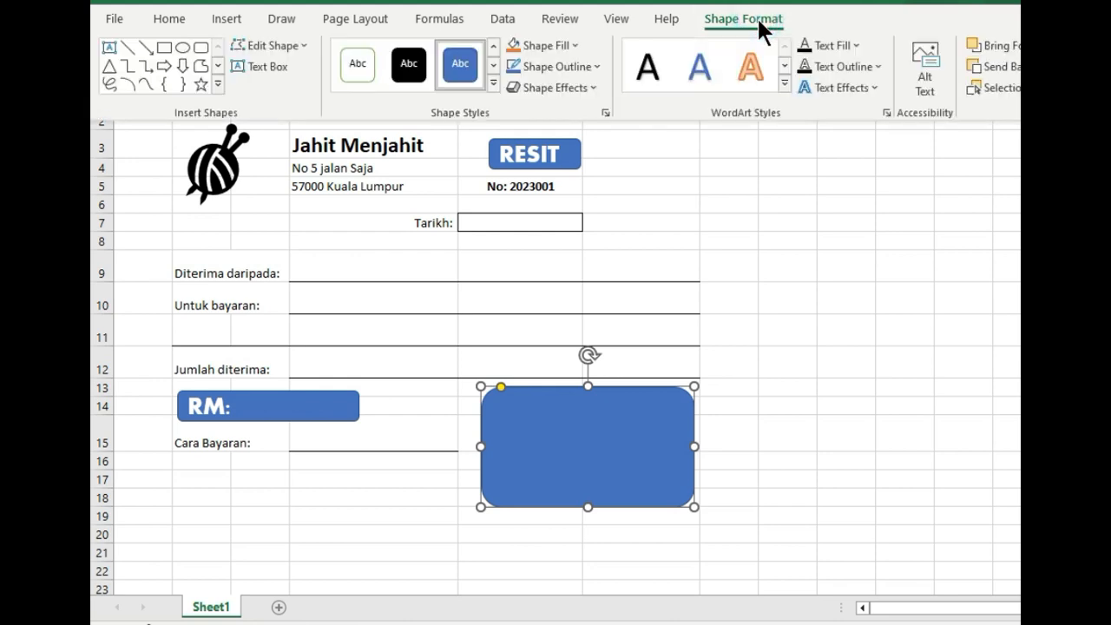
click(367, 62)
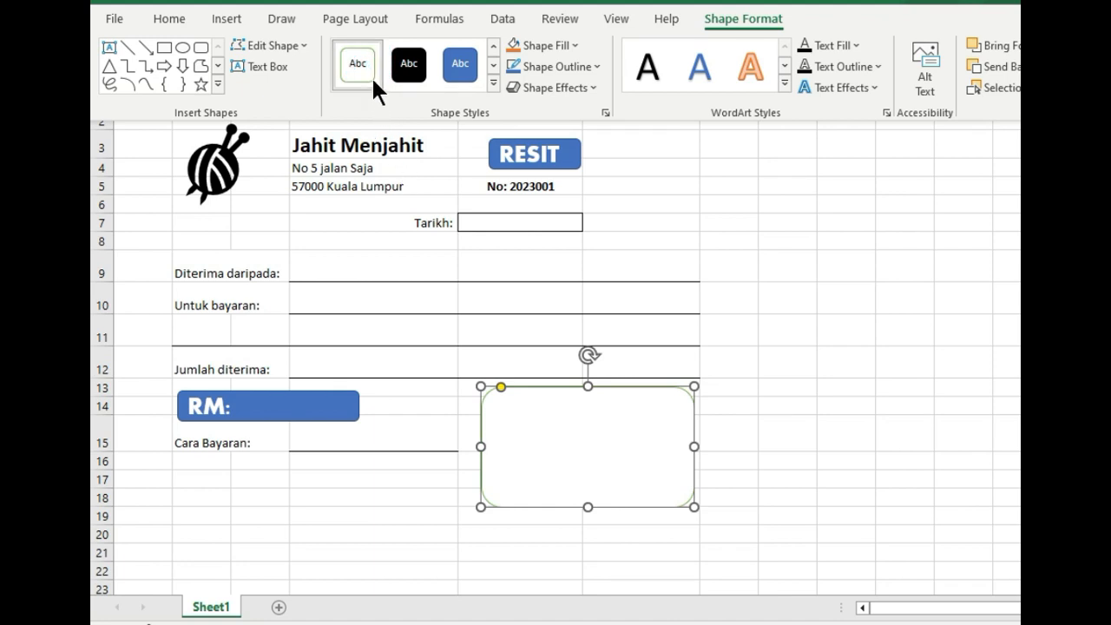
click(494, 81)
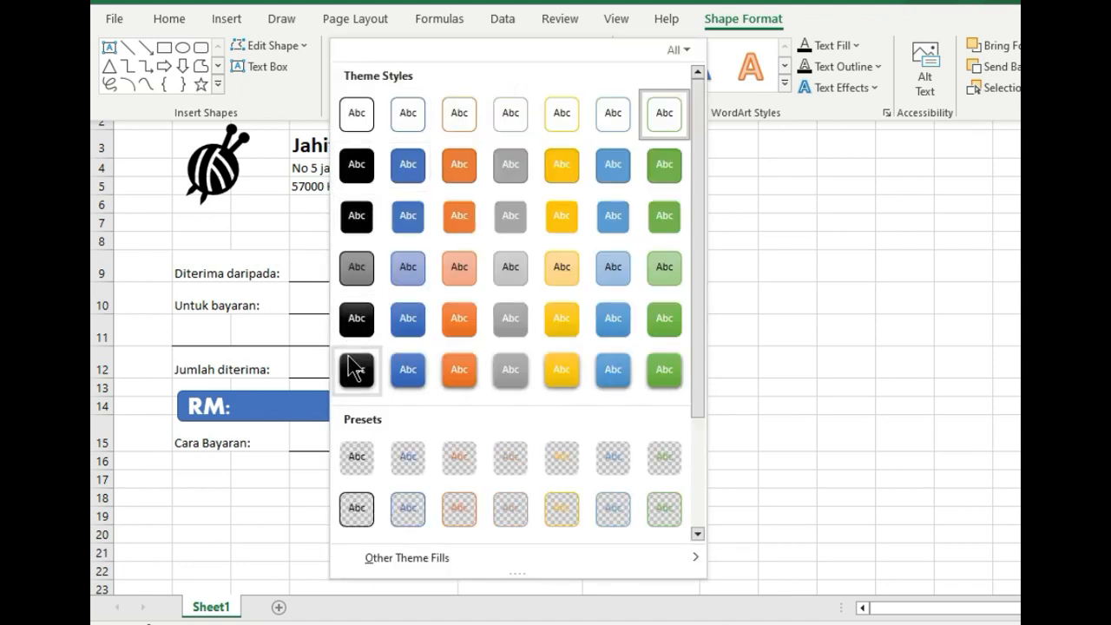
click(352, 113)
click(582, 421)
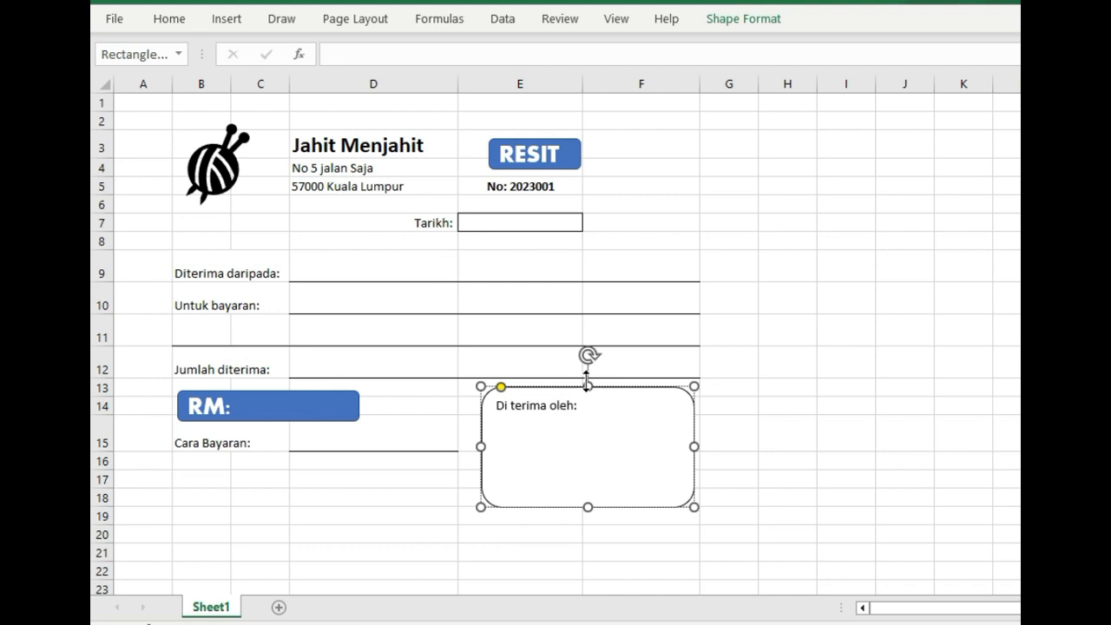
click(764, 436)
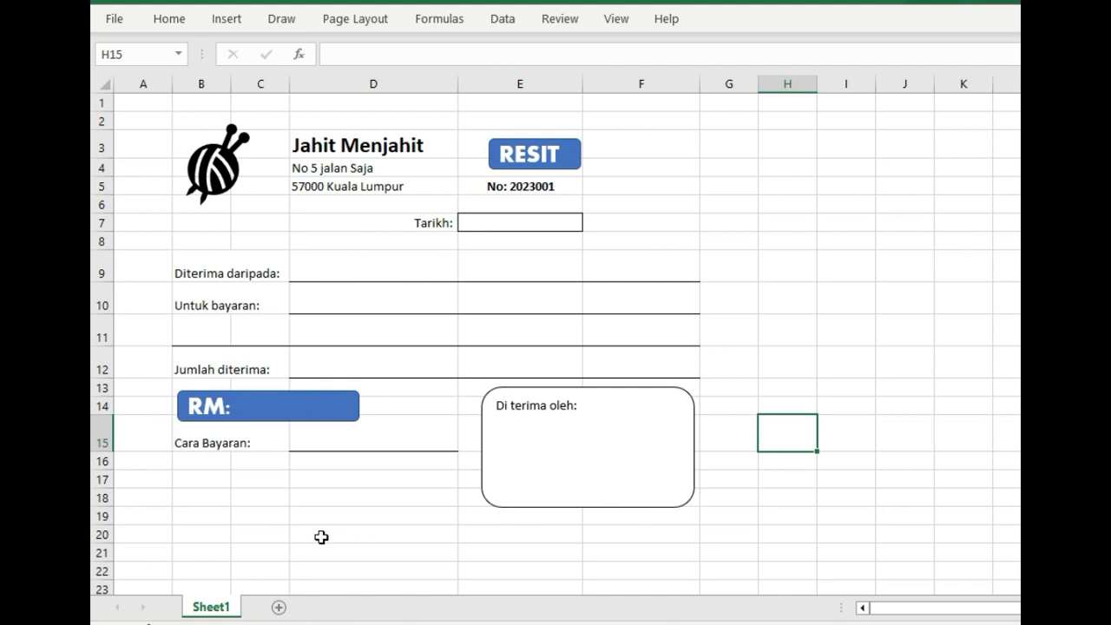
Move the Cara Bayaran label and its underline down to row 17, and move the blue RM shape down to row 15
drag(185, 438, 417, 489)
click(312, 421)
click(312, 421)
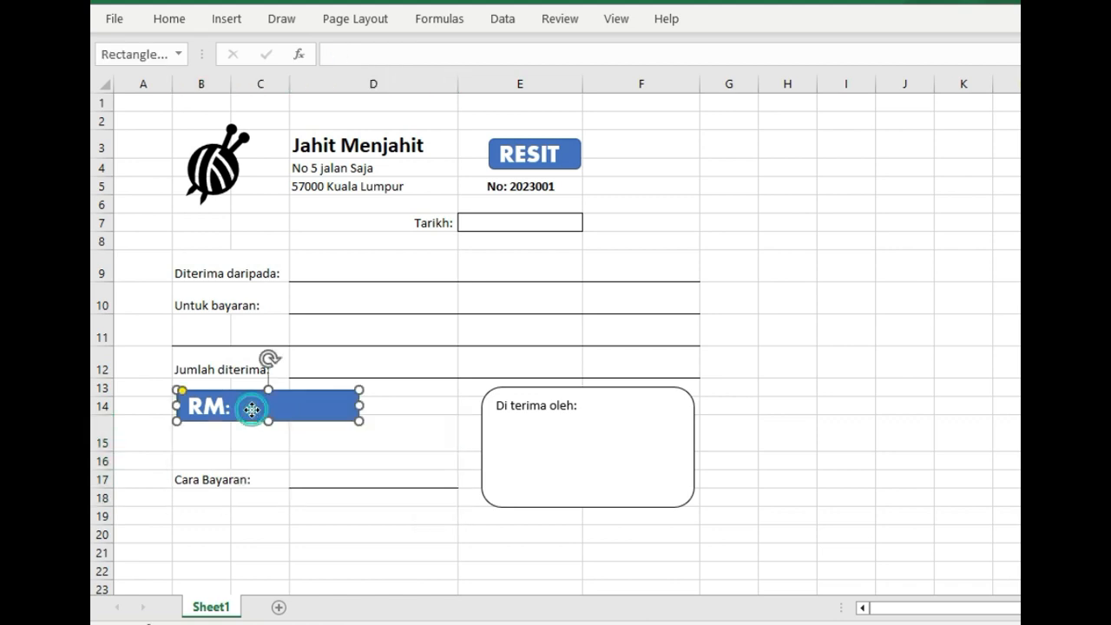
drag(256, 415, 261, 449)
click(863, 529)
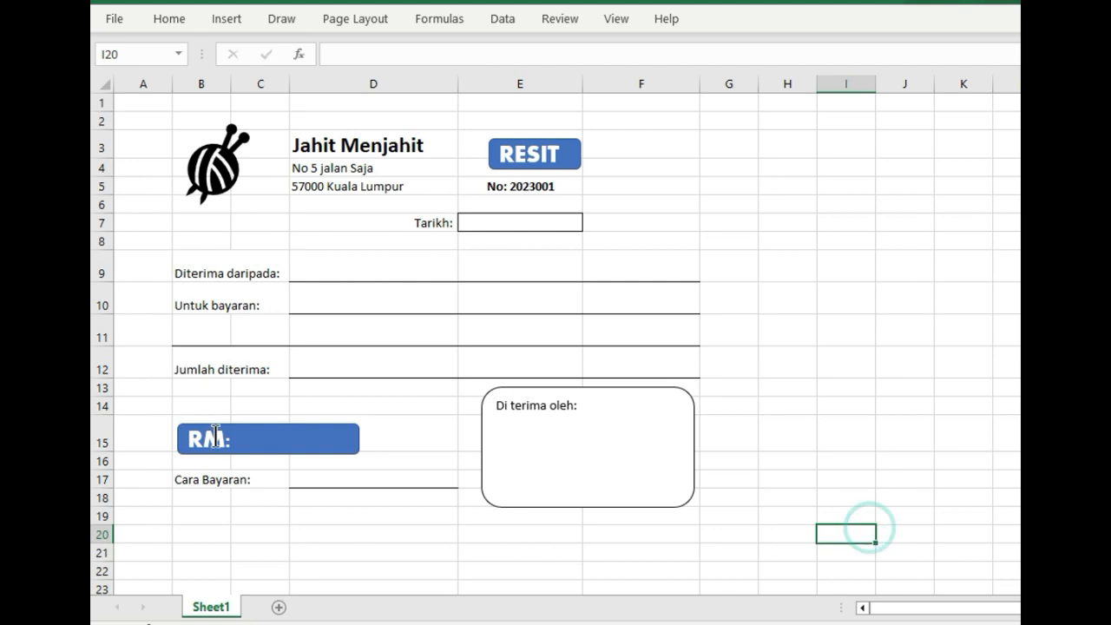
Delete the empty row 14 above the RM shape
click(101, 405)
right_click(104, 405)
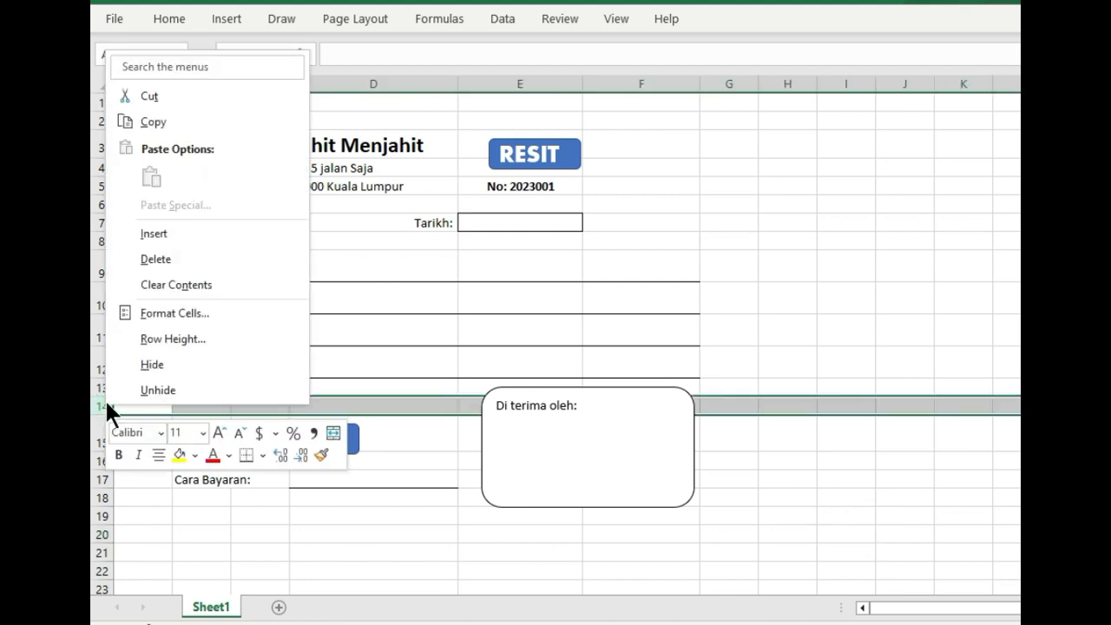
click(192, 259)
click(617, 462)
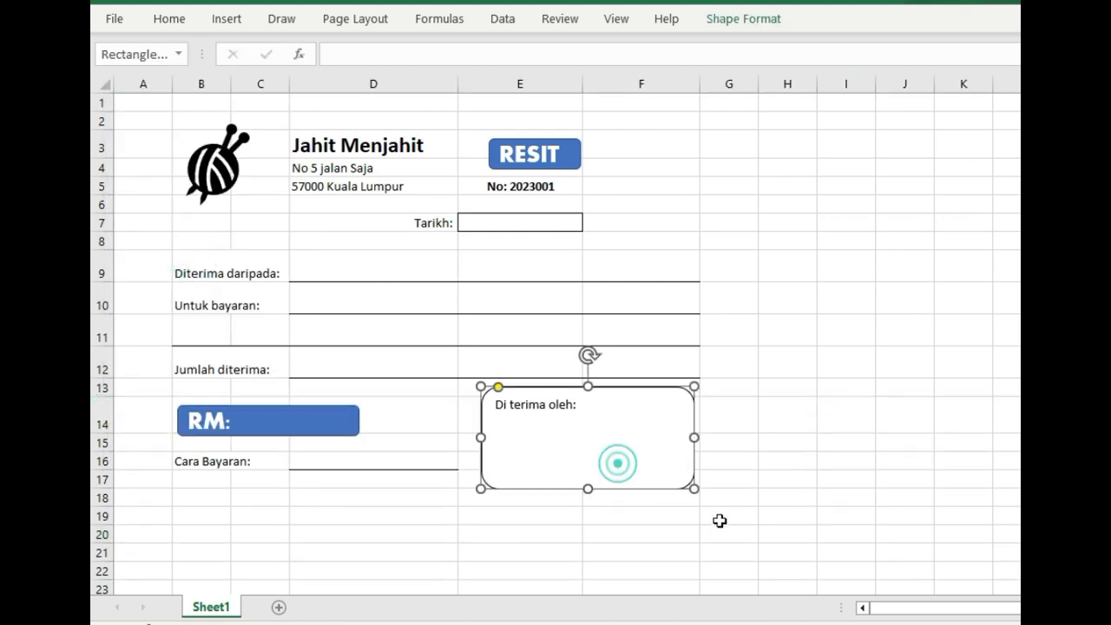
click(739, 572)
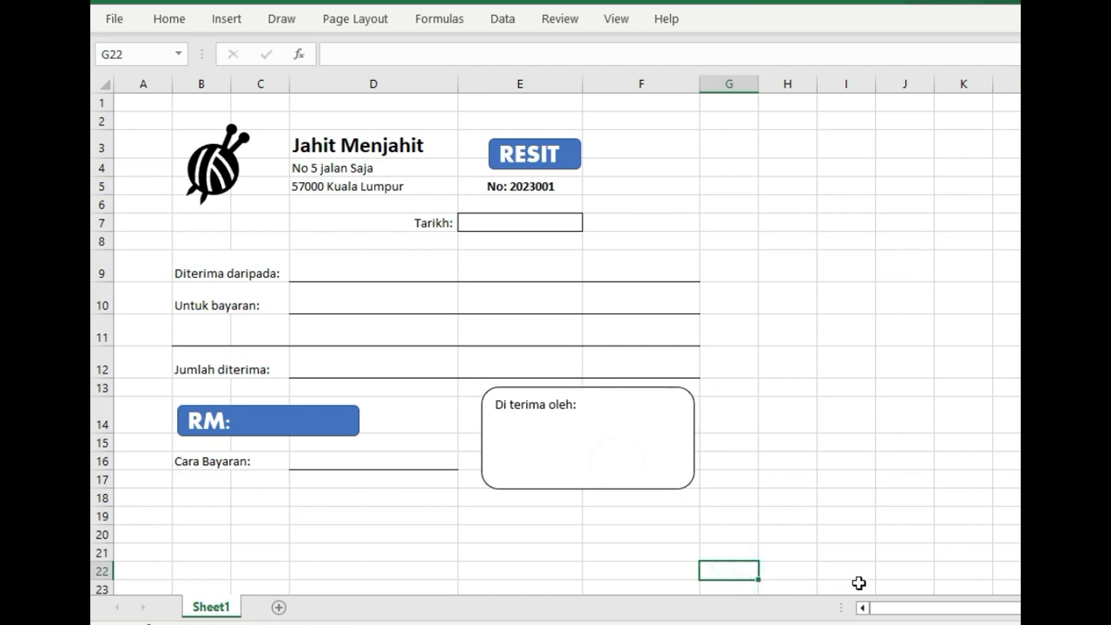
Move the Tarikh label and its bordered date cell one column over, to E7:F7
drag(431, 220, 660, 216)
click(509, 222)
drag(443, 222, 637, 233)
click(607, 263)
Move the blue RESIT shape and the receipt number below it from column E to column F
drag(463, 191, 648, 147)
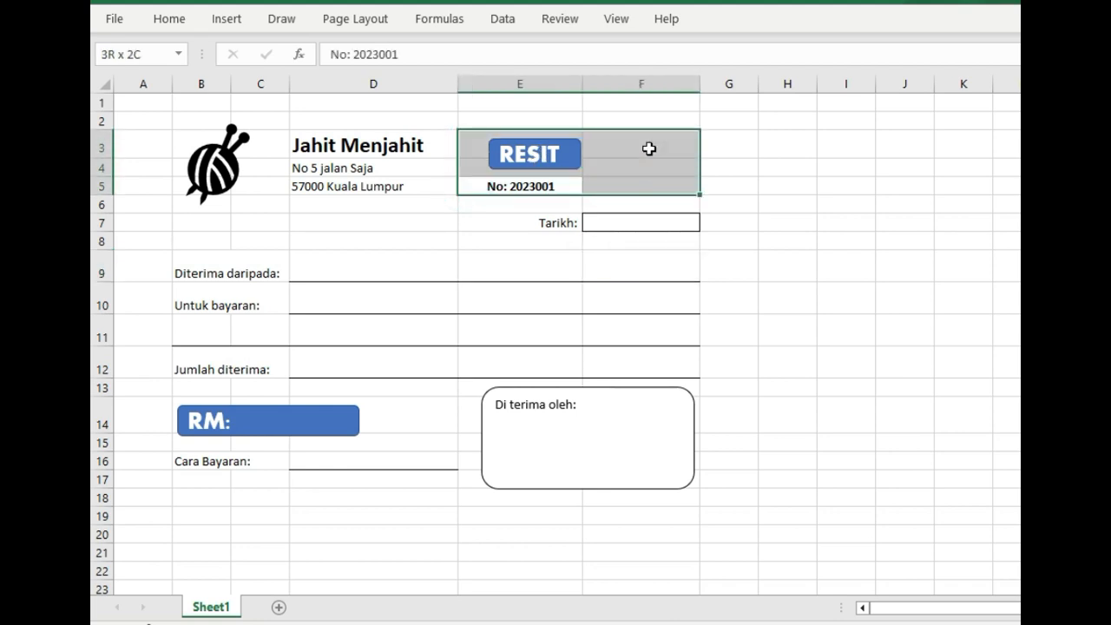
click(568, 198)
drag(530, 166, 638, 169)
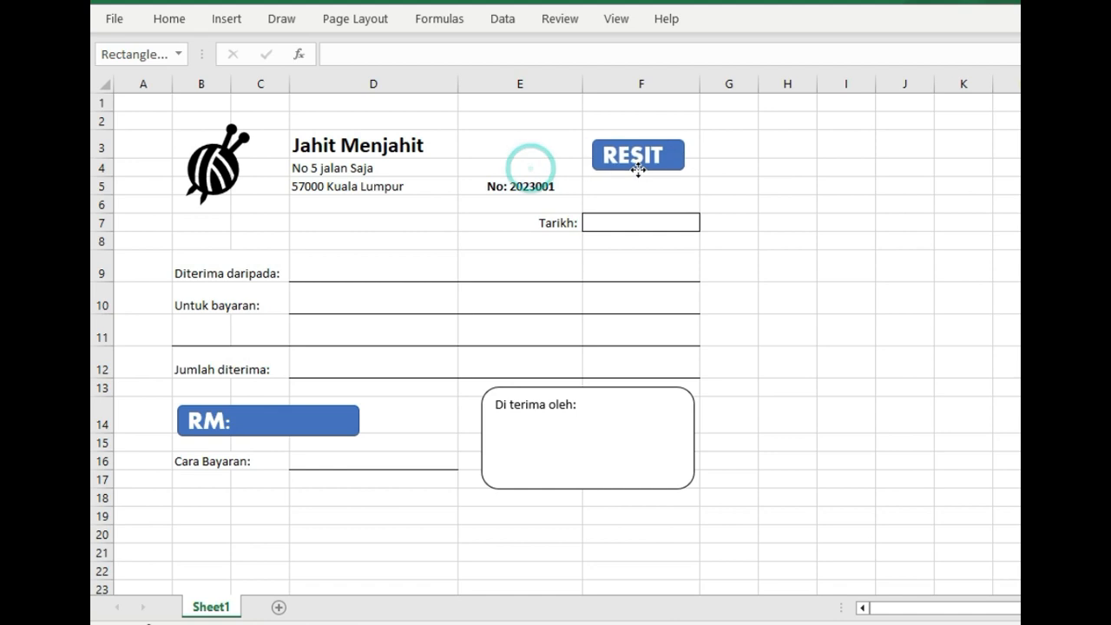
click(551, 185)
drag(547, 192, 645, 194)
click(774, 268)
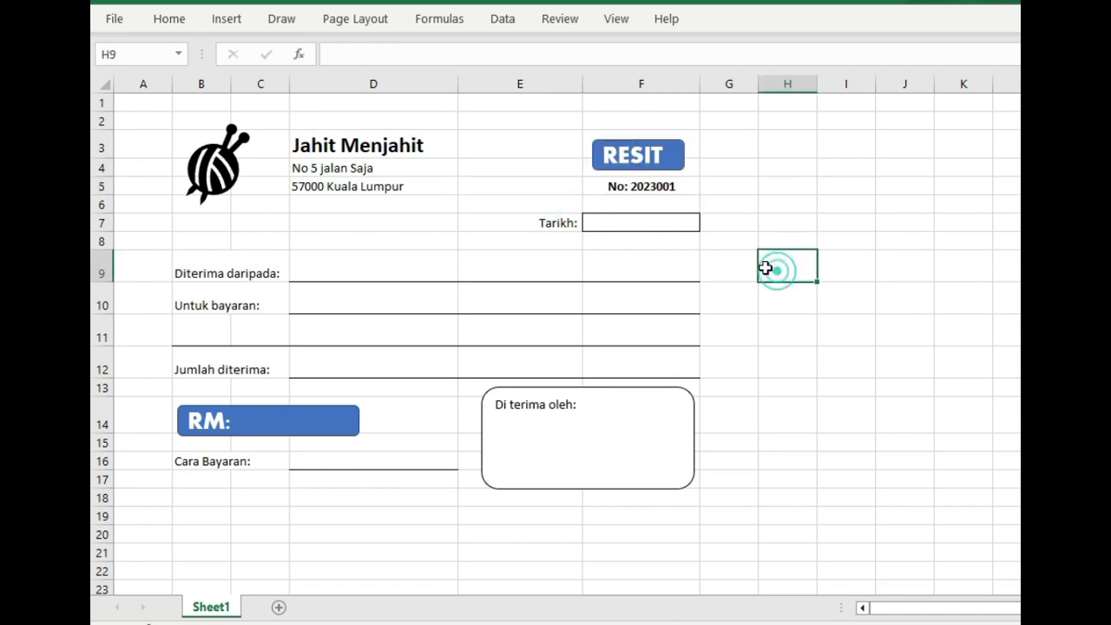
Add the shop's telephone line in D6 and its email line in D7 below the address
click(389, 145)
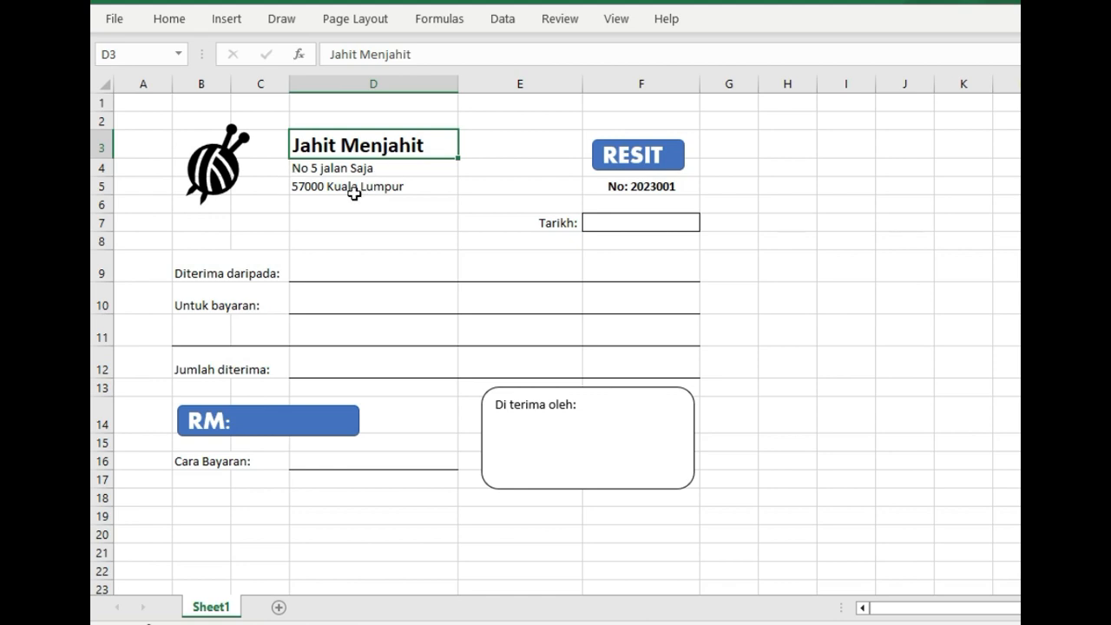
click(354, 195)
click(379, 200)
text(Te)
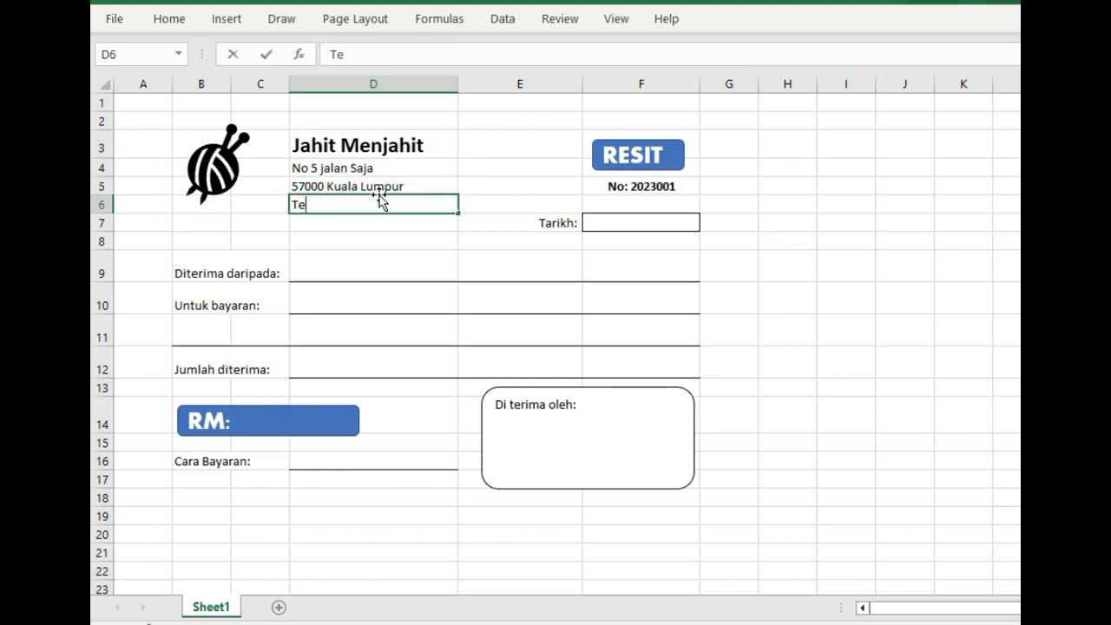
text(lephone: 03-258963)
click(422, 222)
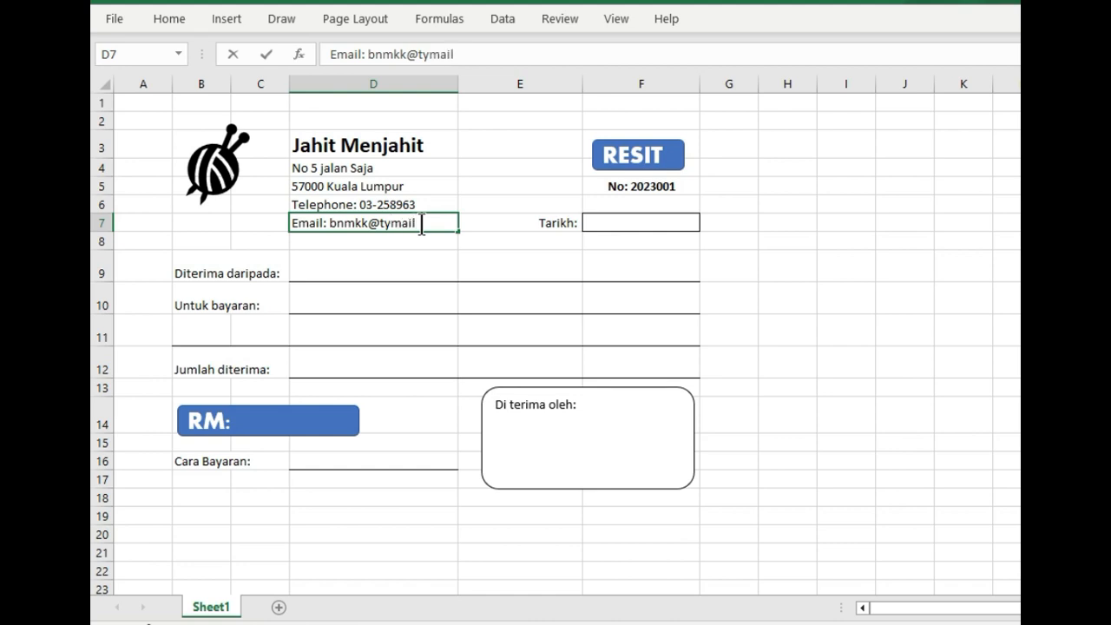
click(416, 255)
Extend the business name in D3 to "Jahit Menjahit Enterprise"
click(390, 168)
click(492, 148)
click(333, 140)
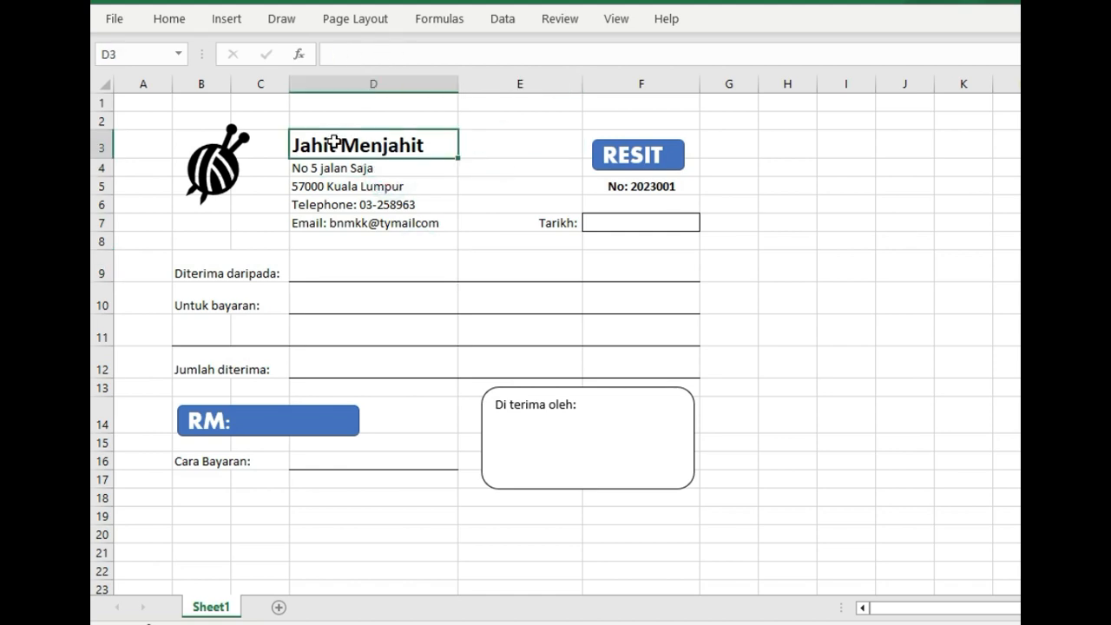
click(427, 53)
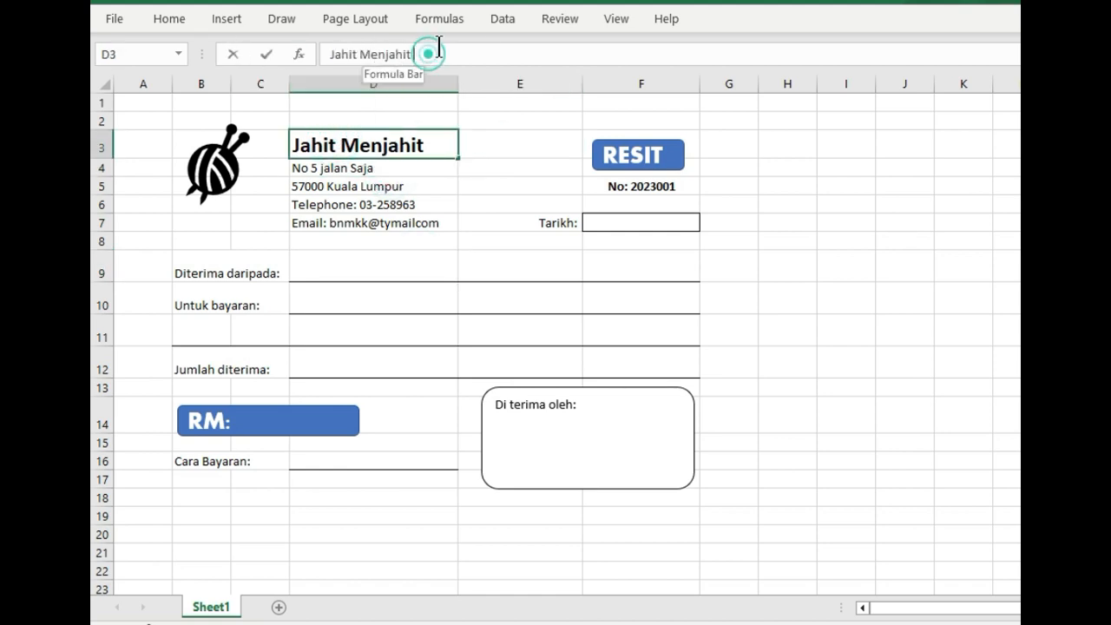
text(Enterpr)
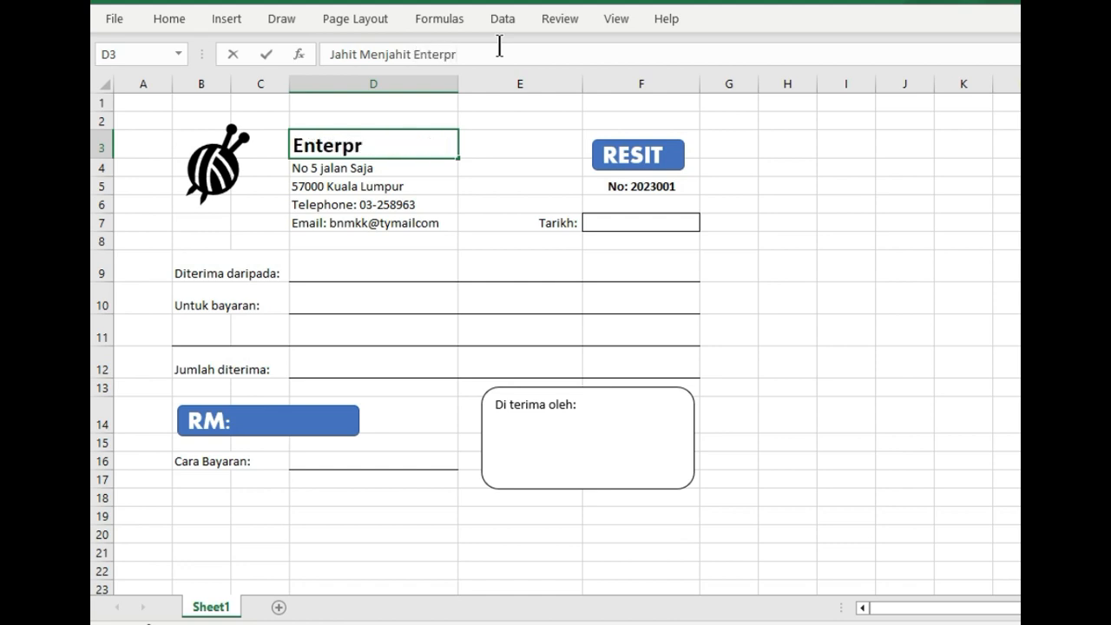
text(oise)
text(se)
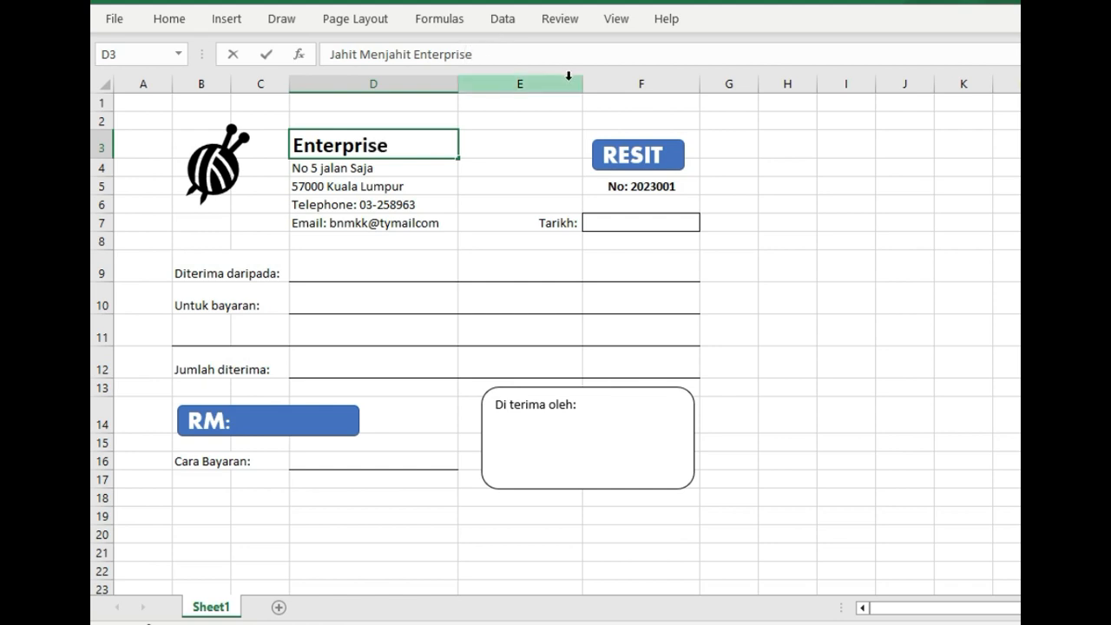
key(Return)
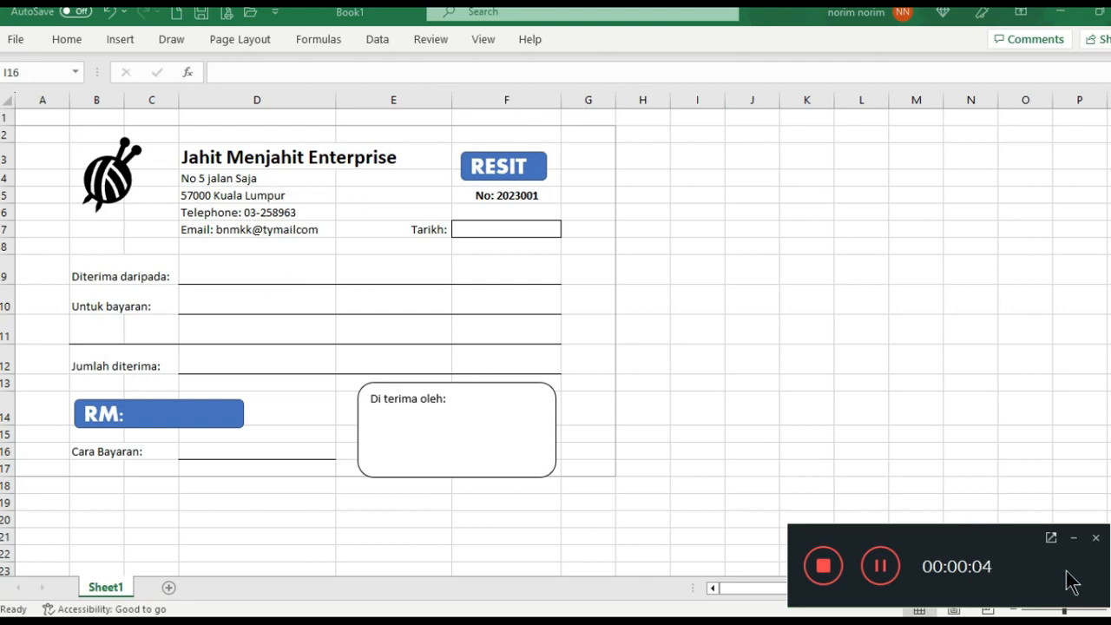
Narrow columns A and G to slim margins on either side of the receipt
click(1074, 537)
drag(1065, 610, 1072, 613)
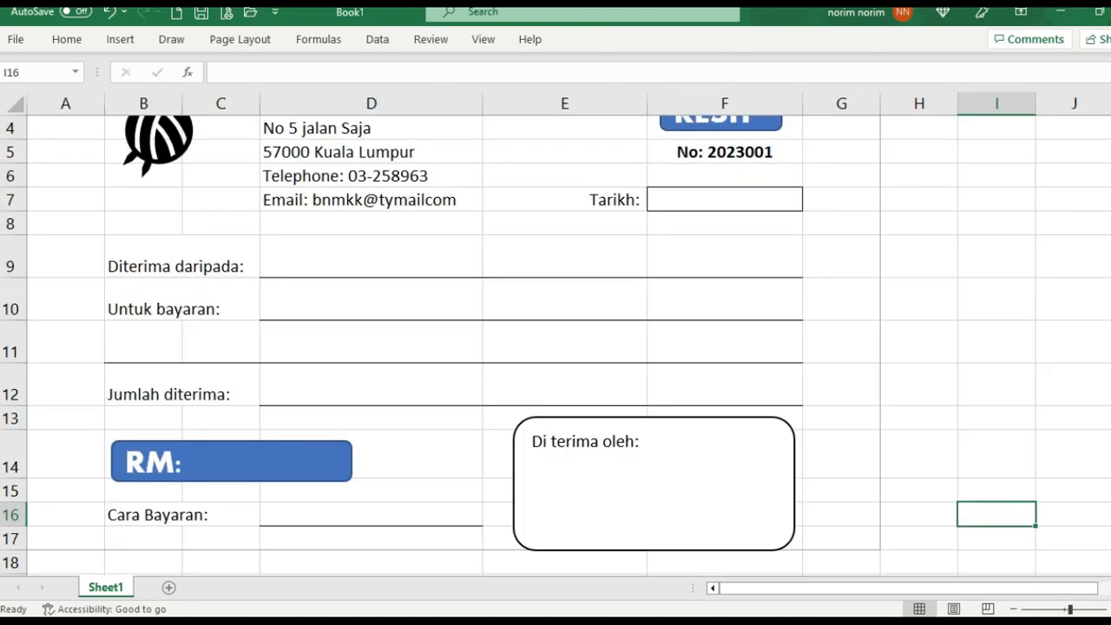
scroll(498, 278, up, 1)
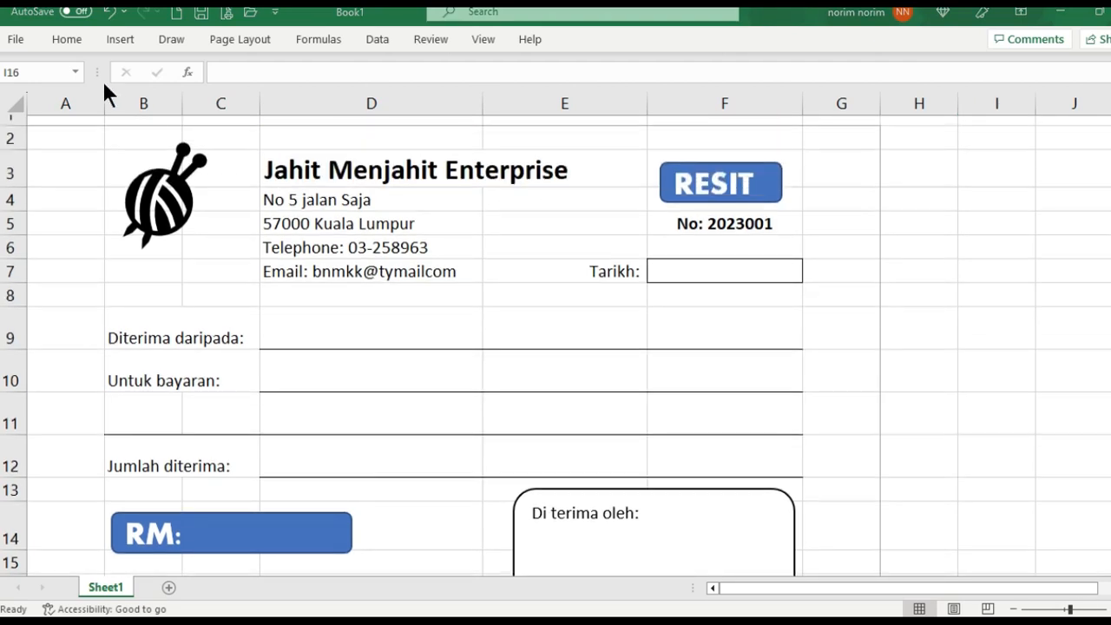
click(103, 104)
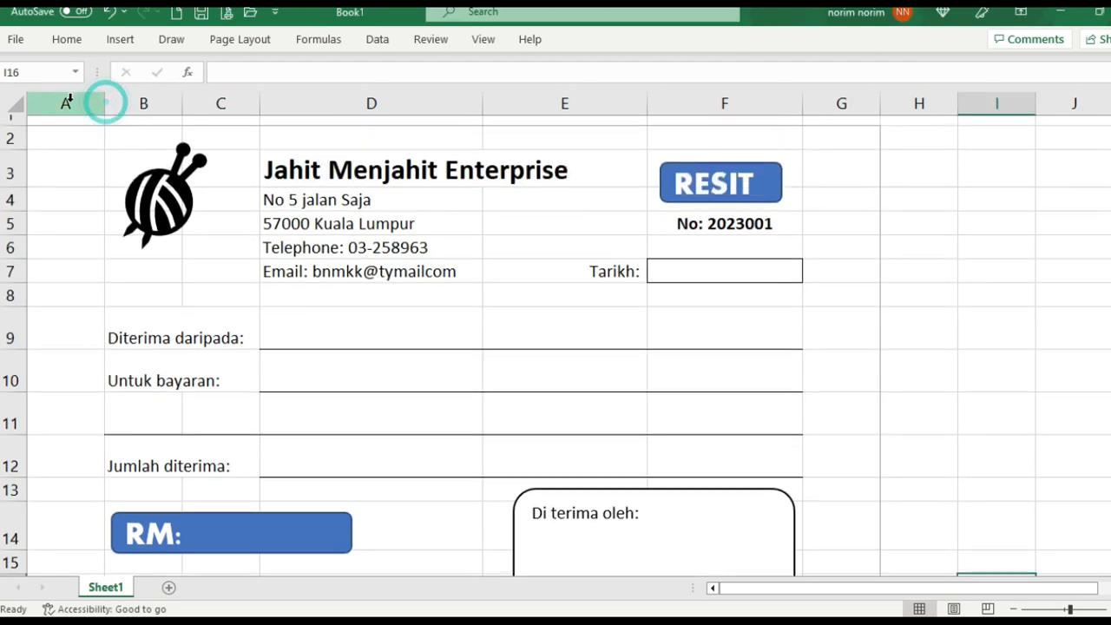
drag(102, 109, 41, 110)
drag(817, 110, 759, 128)
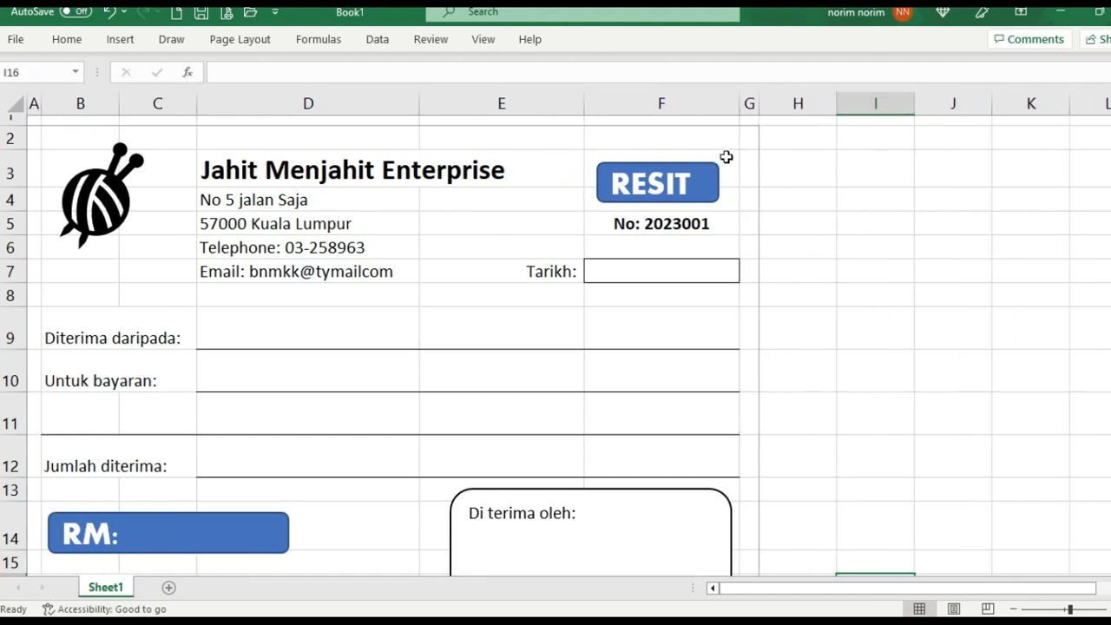
Move the "Di terima oleh:" box slightly up and to the right below the Jumlah diterima line
scroll(739, 226, down, 2)
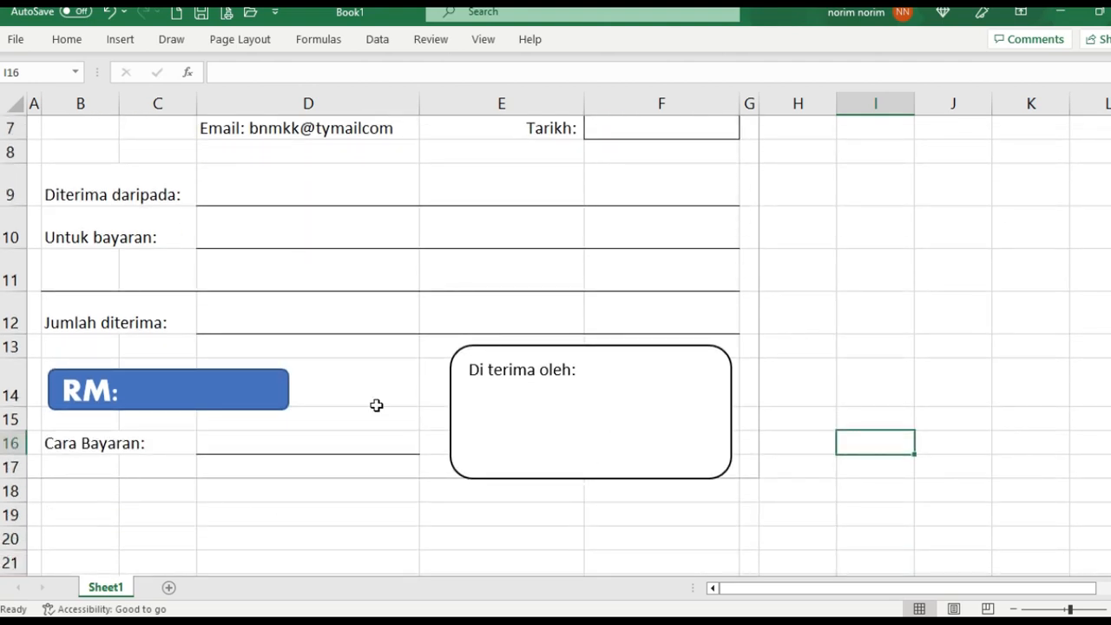
click(615, 416)
drag(616, 416, 615, 413)
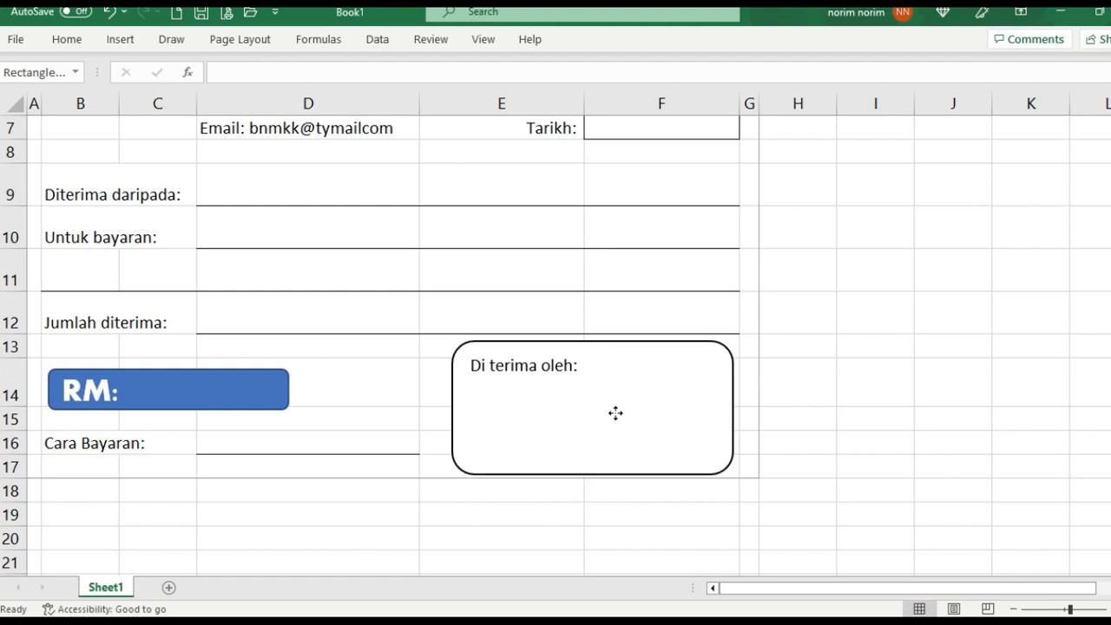
click(615, 416)
drag(752, 474, 12, 153)
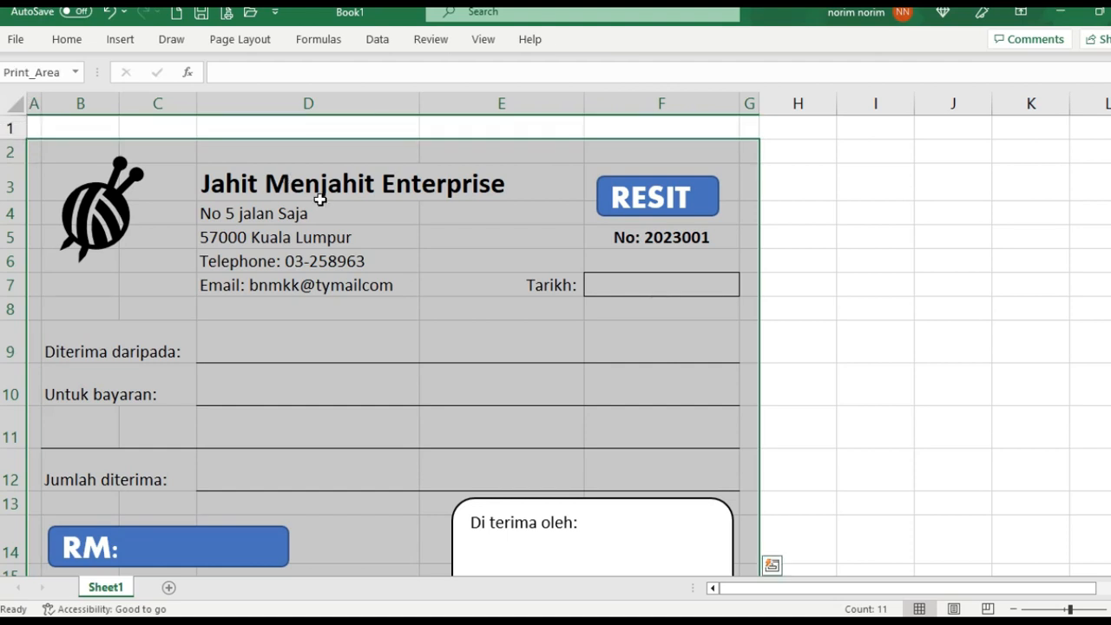
click(319, 198)
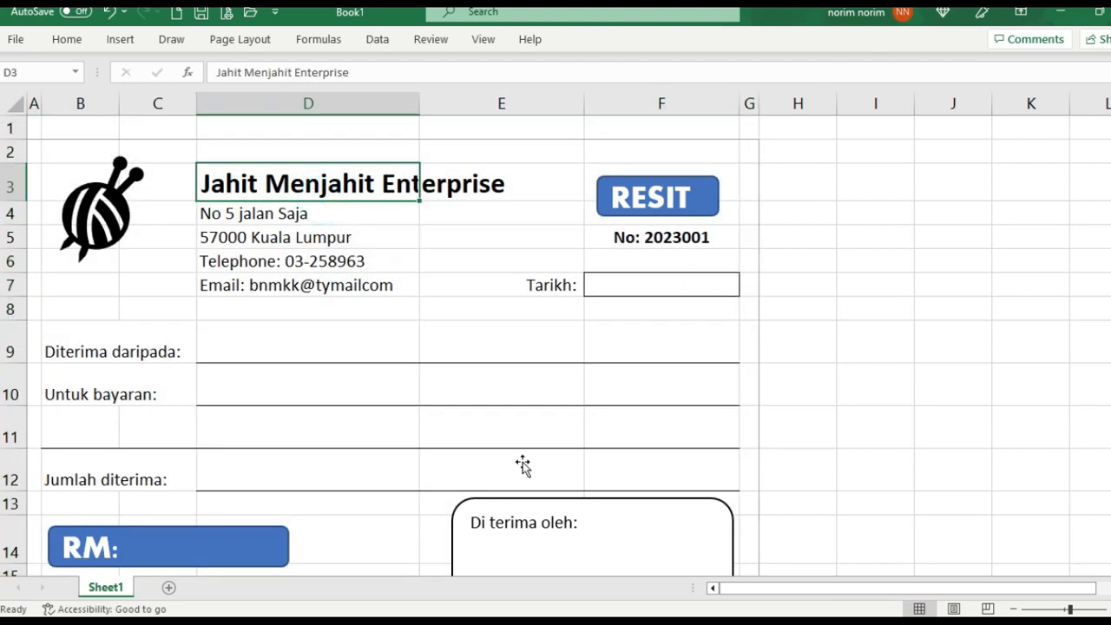
scroll(301, 368, down, 3)
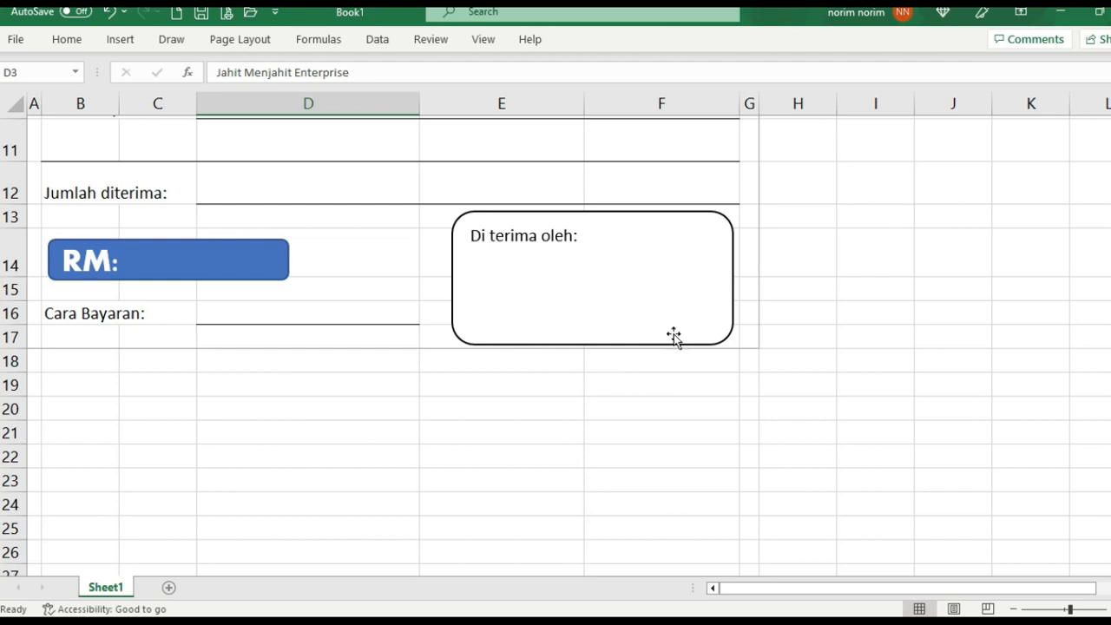
mouse_move(32, 344)
mouse_down()
mouse_move(645, 345)
mouse_move(737, 278)
mouse_move(694, 52)
mouse_move(646, 167)
mouse_up()
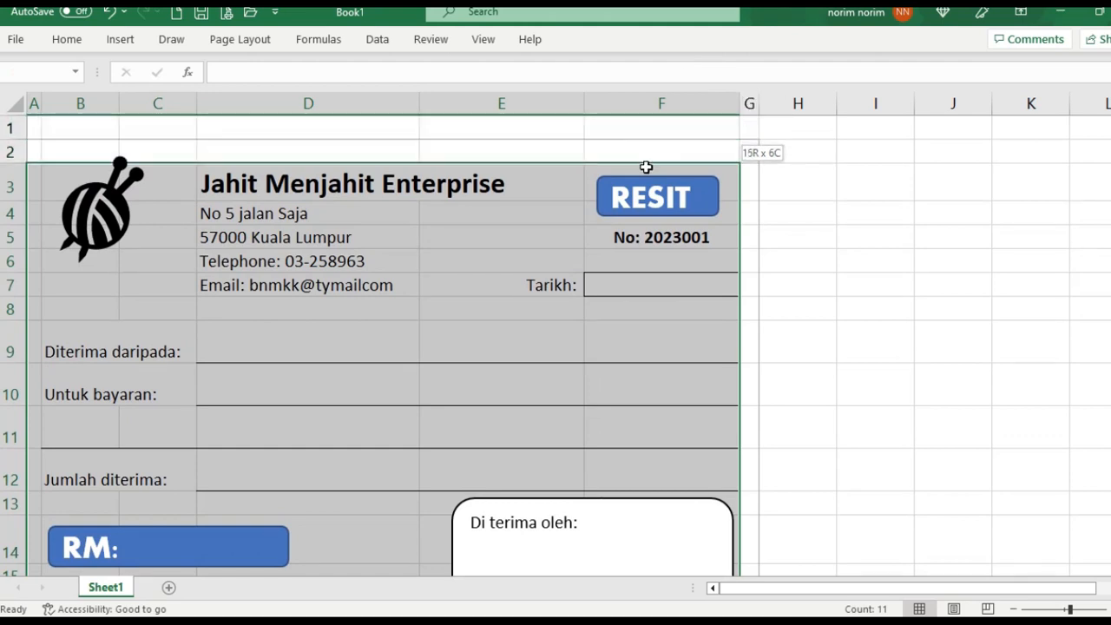
Move the yarn logo slightly down and to the right beside the business details
drag(117, 232, 129, 258)
click(50, 170)
Set the receipt range B3:F17 as the print area
drag(31, 173, 738, 526)
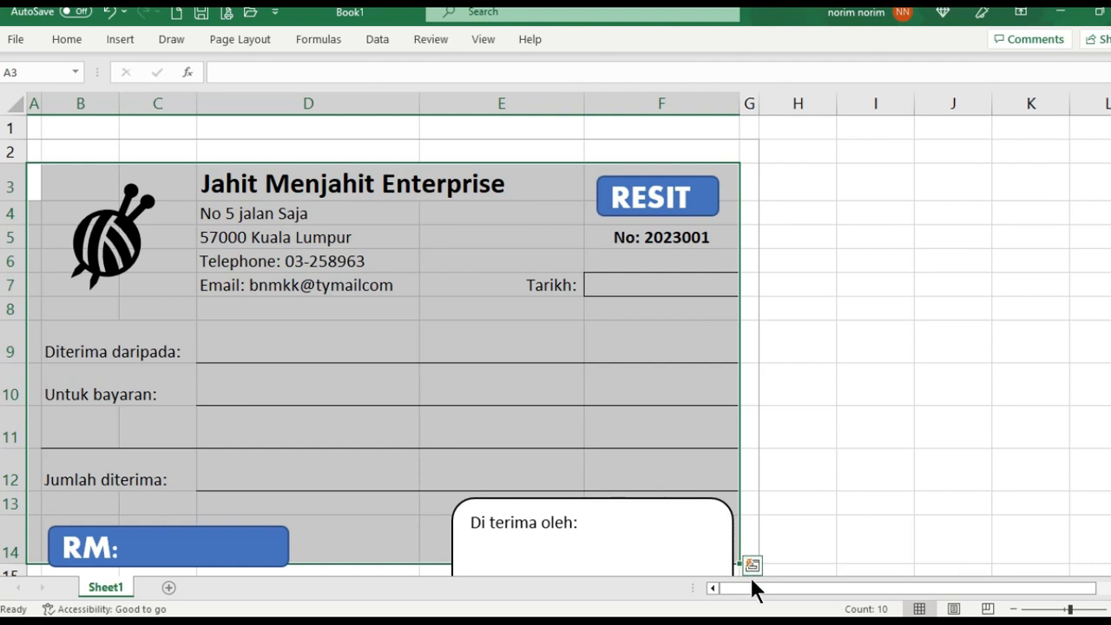
click(794, 426)
drag(67, 171, 654, 515)
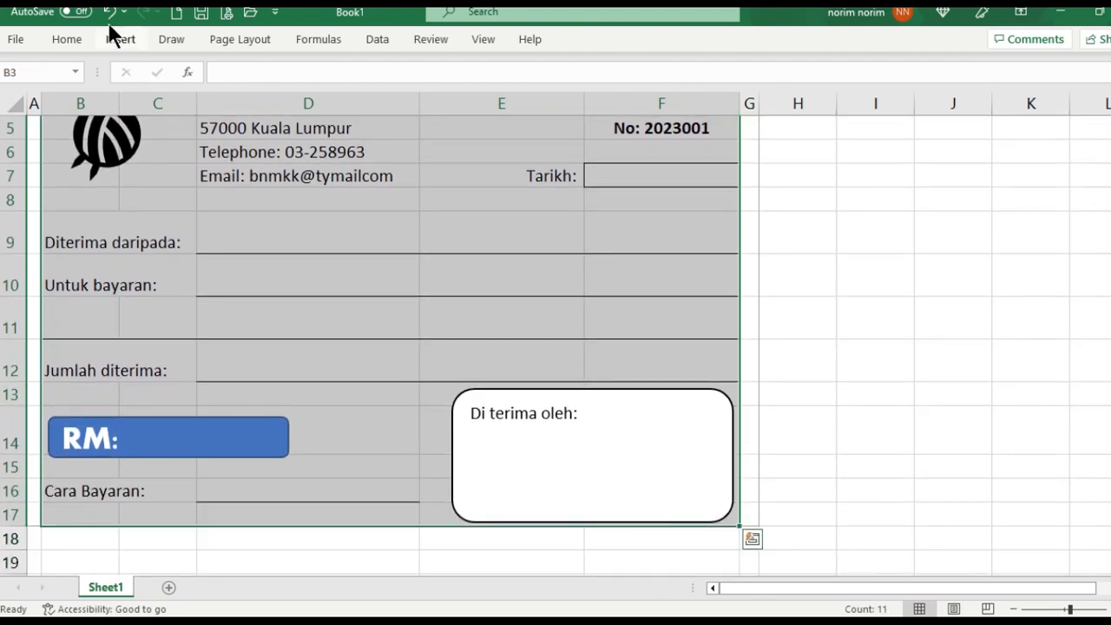
click(240, 37)
click(271, 101)
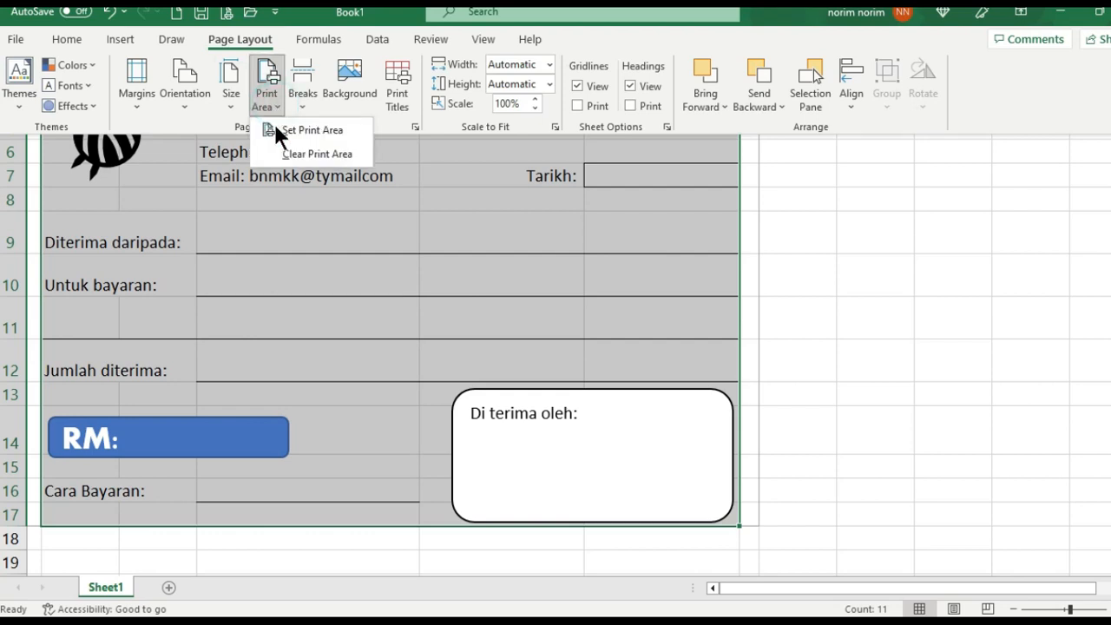
click(278, 129)
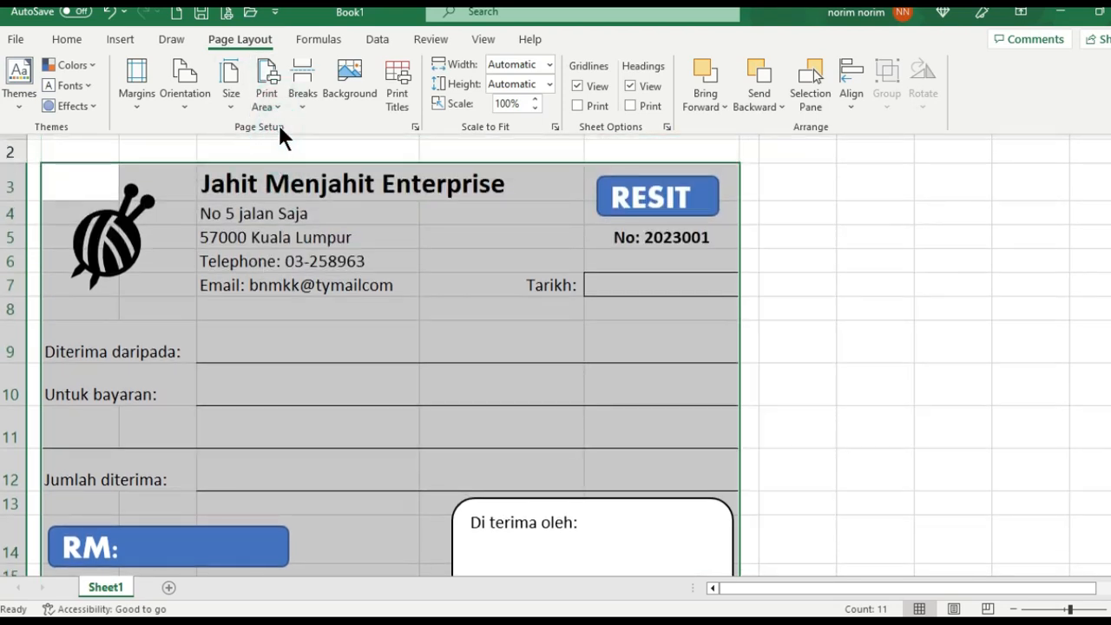
Set the receipt's print scaling to 115% of normal size, trying portrait and returning to landscape orientation
click(226, 13)
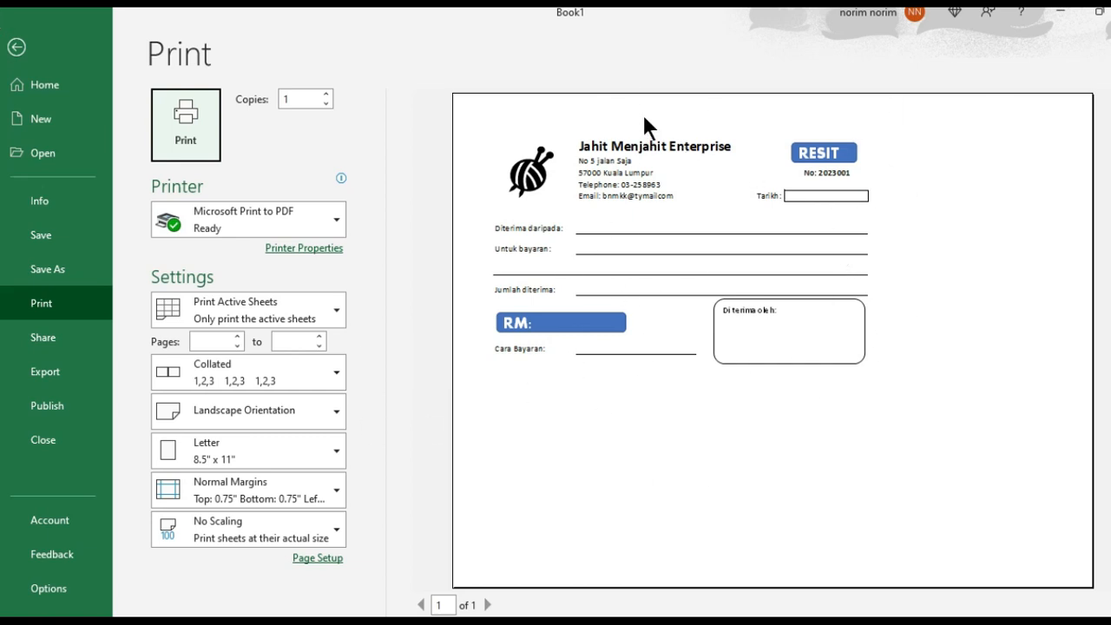
click(319, 560)
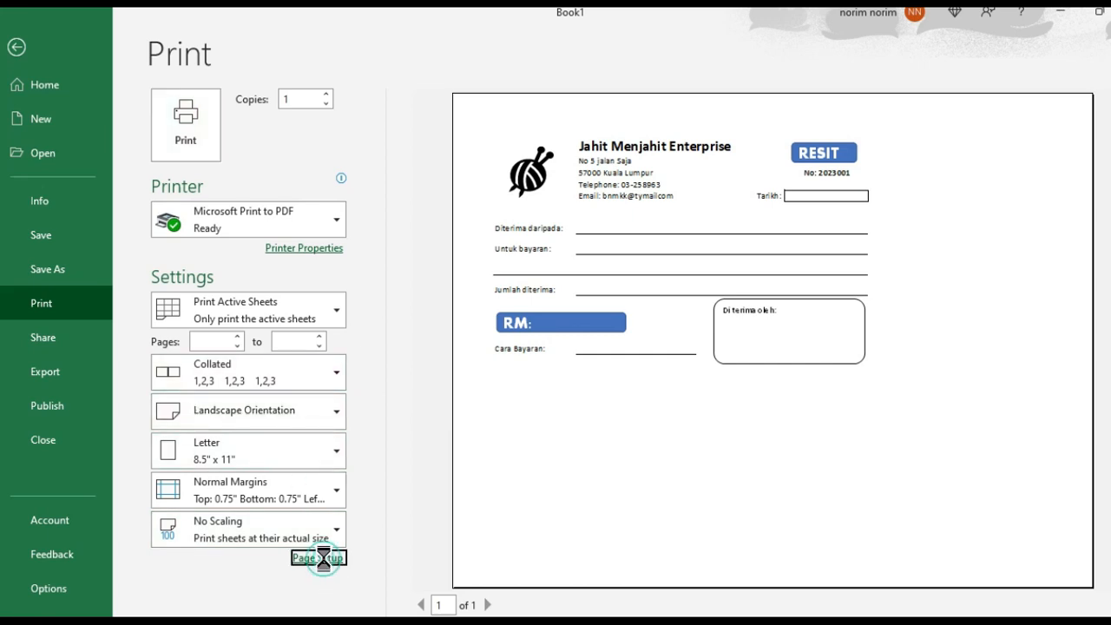
click(582, 217)
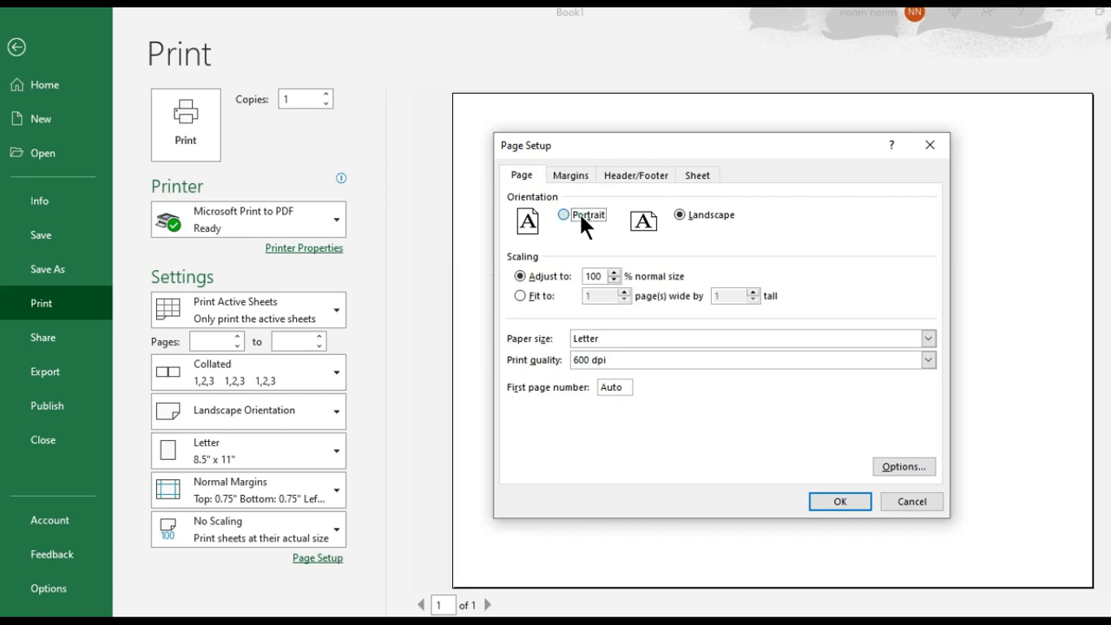
click(528, 285)
click(519, 296)
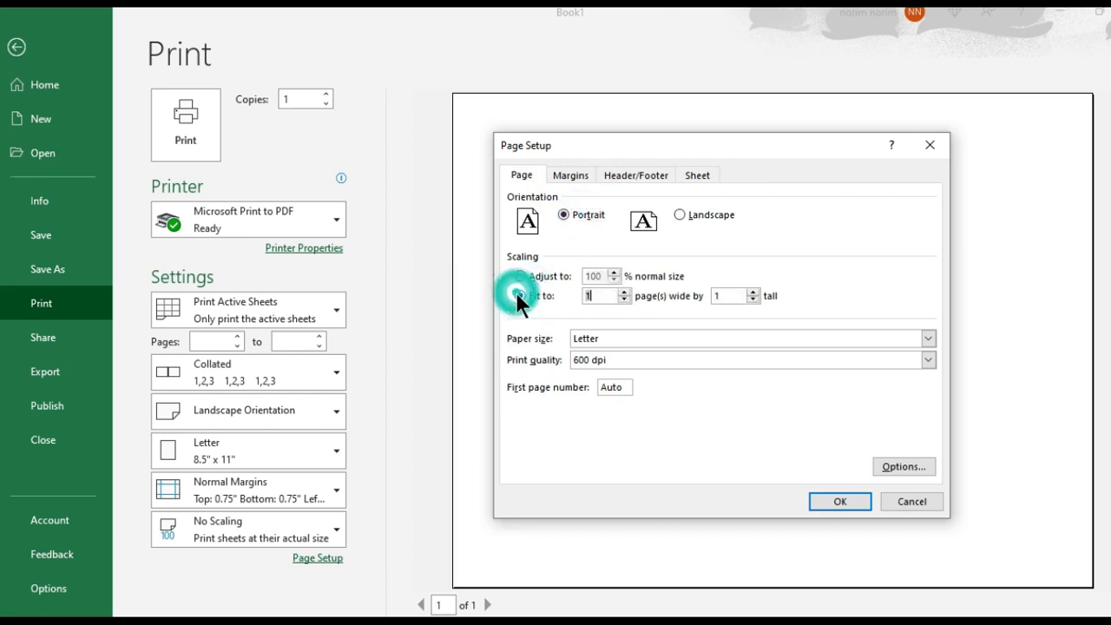
click(534, 275)
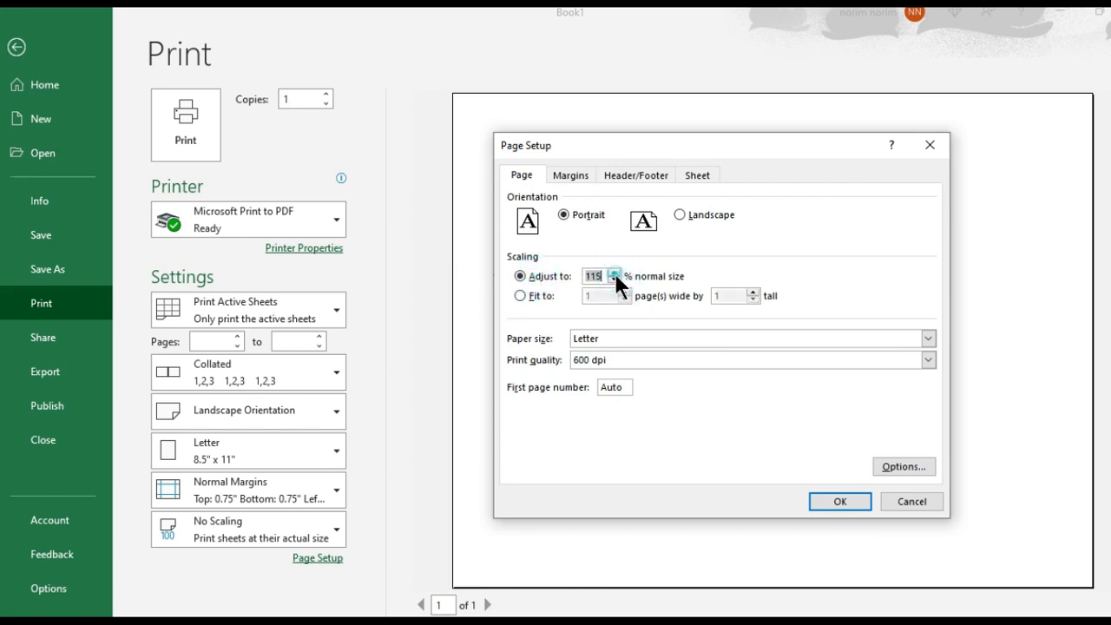
click(829, 500)
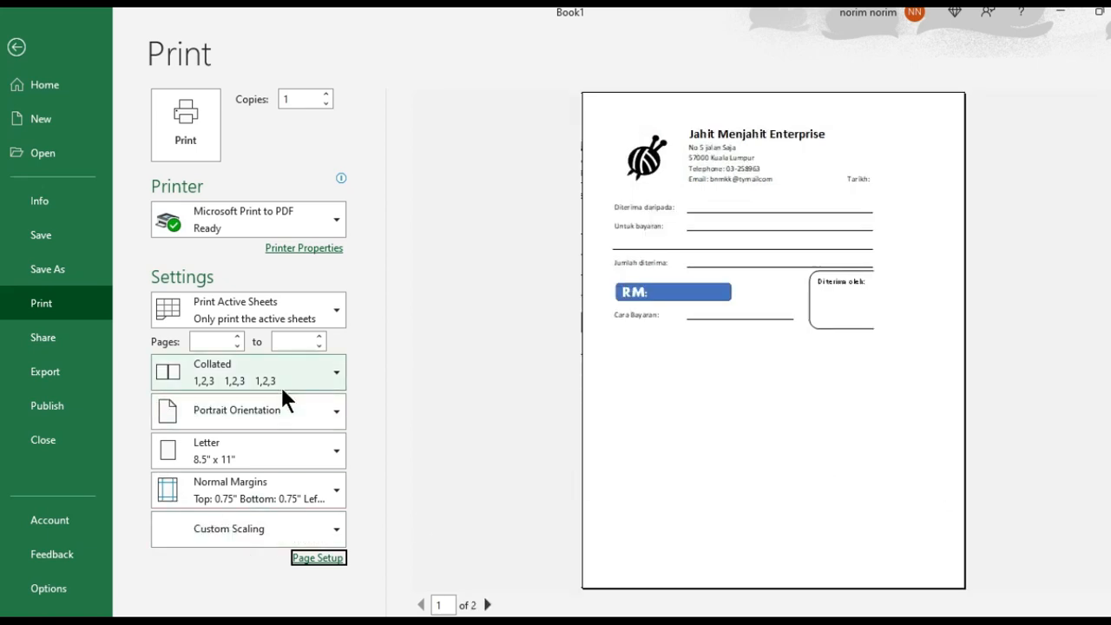
click(330, 410)
click(267, 492)
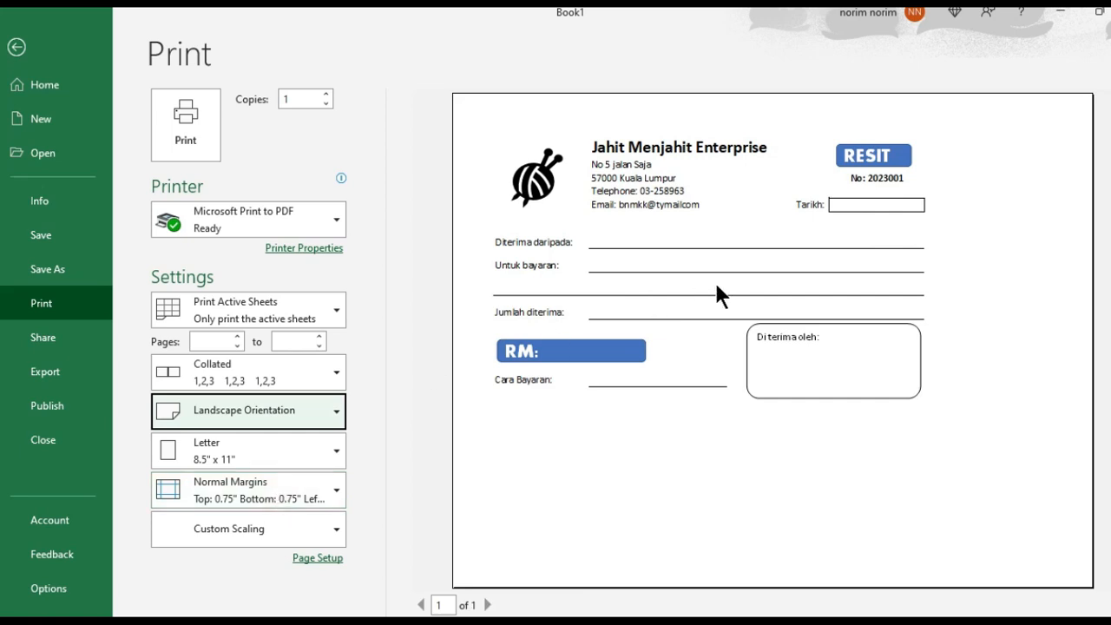
Centre the receipt on the printed page both horizontally and vertically
click(314, 557)
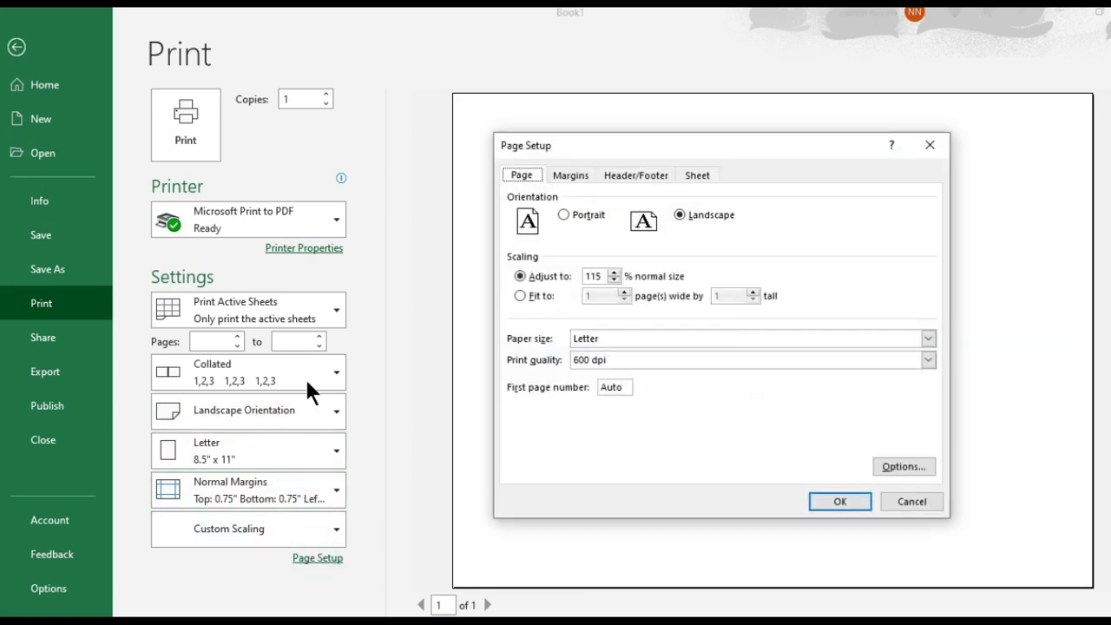
click(562, 177)
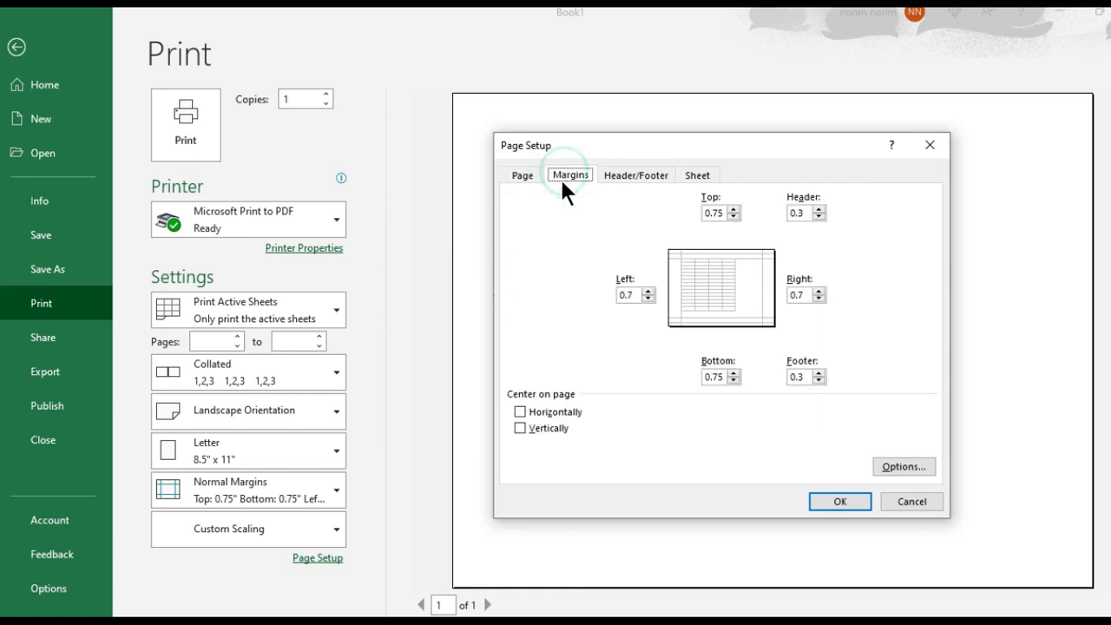
click(538, 413)
click(534, 427)
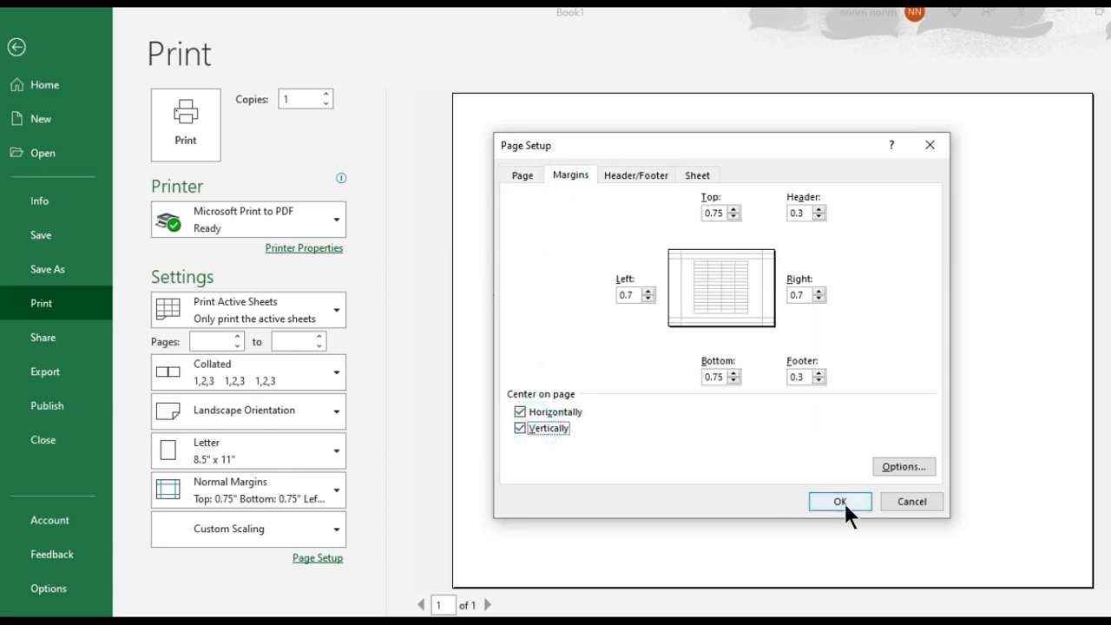
Reduce the print margins to 0.45 at the left and 0.5 at top and bottom, and narrow the right margin
click(646, 298)
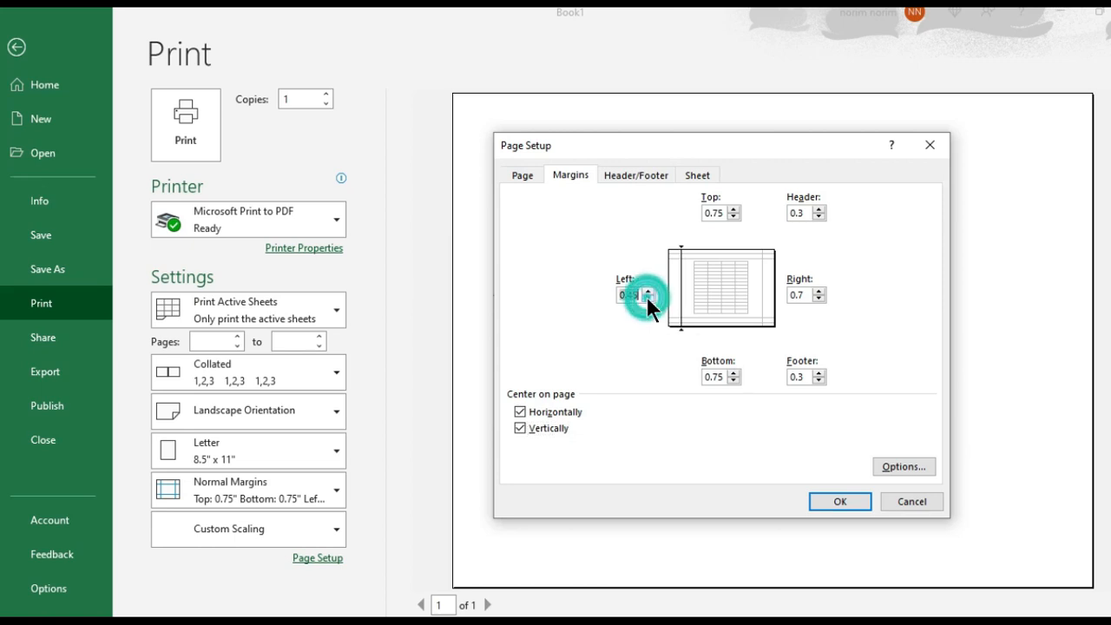
click(818, 298)
click(733, 381)
click(734, 216)
click(829, 501)
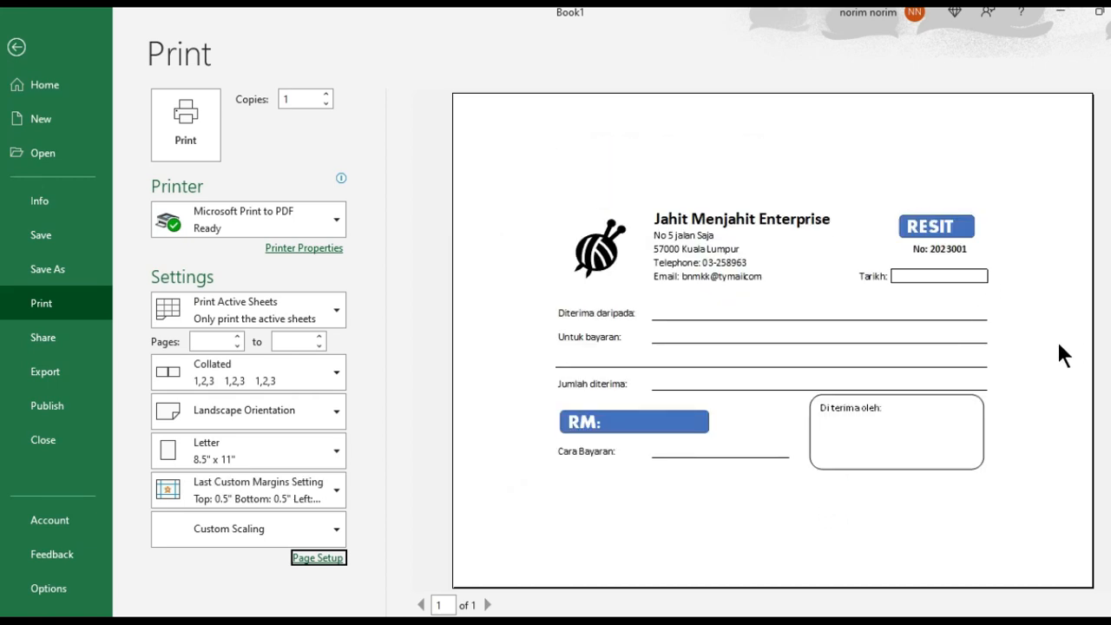
Increase the print scaling a little further so the receipt fills more of the page, and return to the sheet
click(328, 558)
click(614, 273)
click(839, 501)
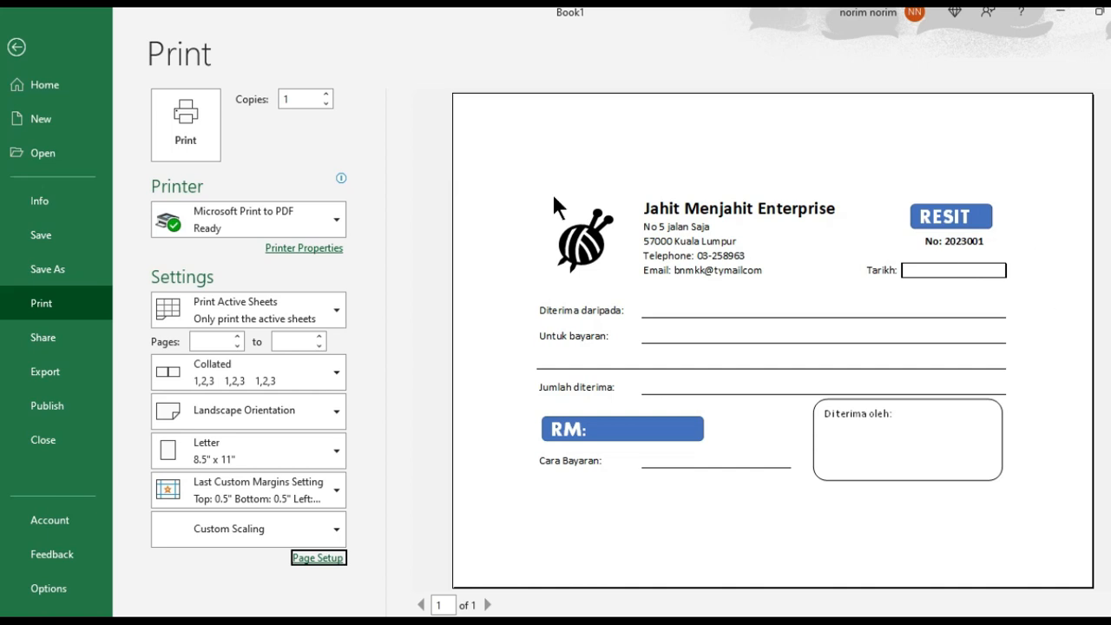
click(17, 49)
Review the receipt's fields on the sheet and check its layout in the print preview
click(123, 380)
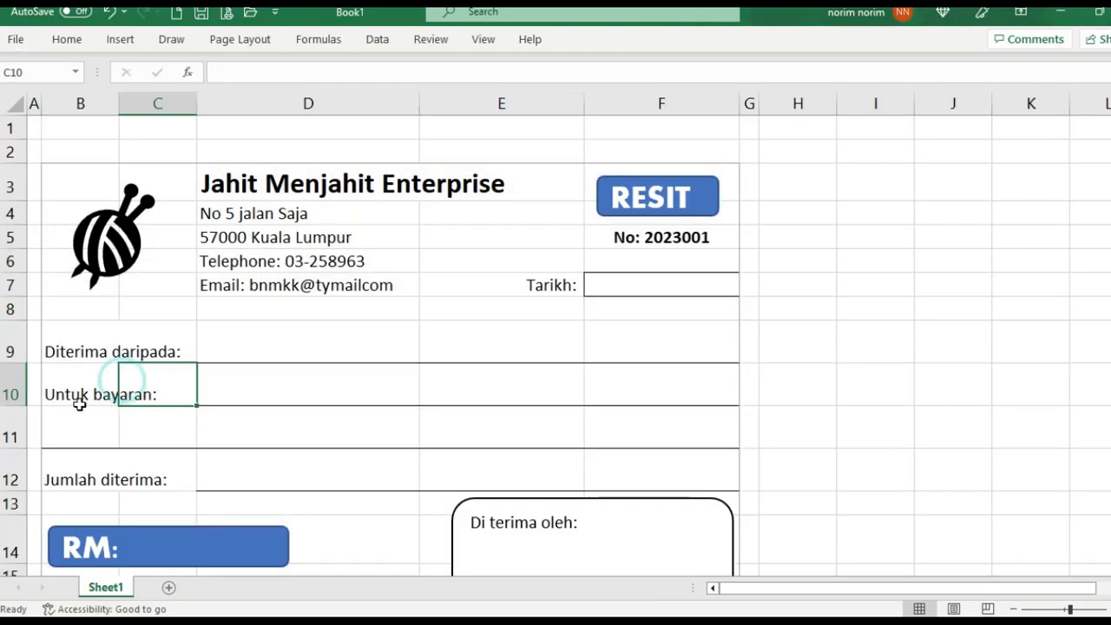
click(77, 401)
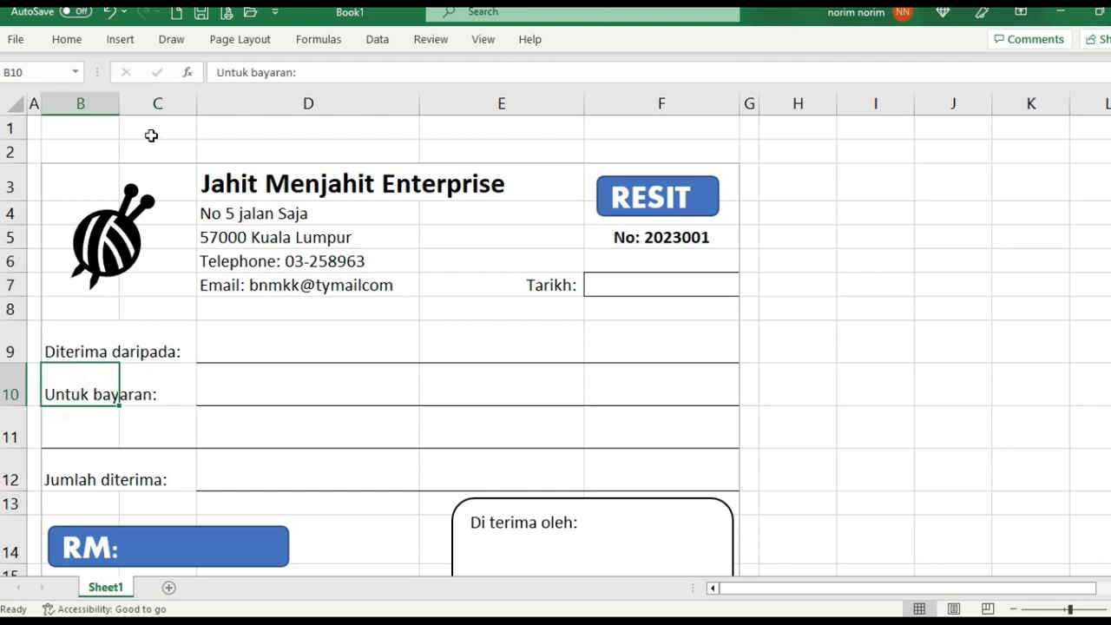
scroll(151, 136, down, 3)
scroll(169, 169, up, 3)
click(226, 12)
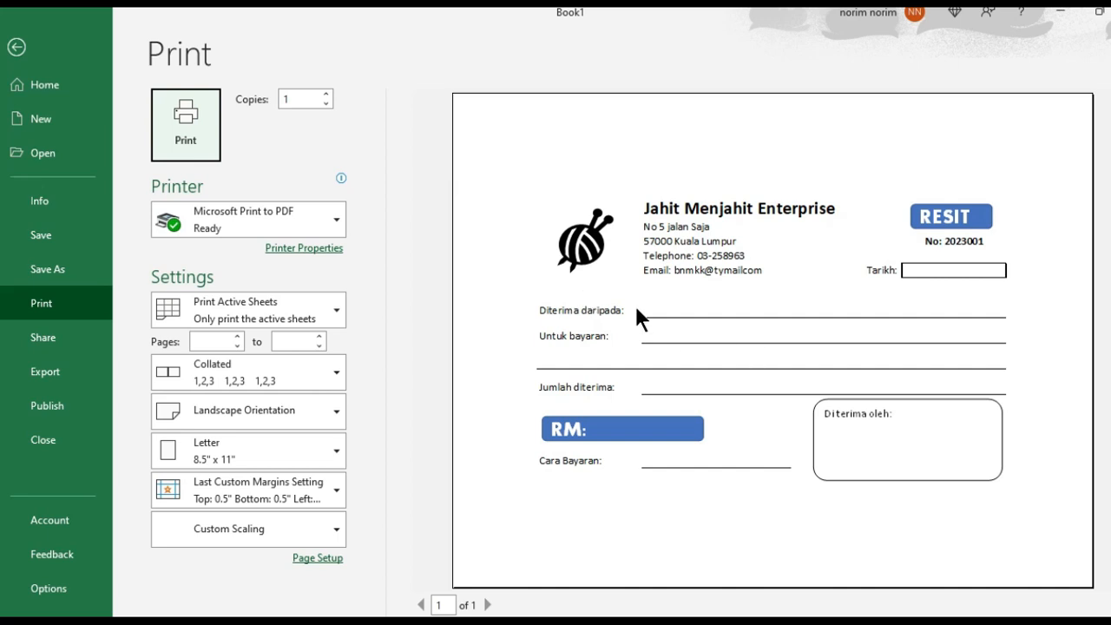
click(17, 47)
click(240, 347)
click(233, 390)
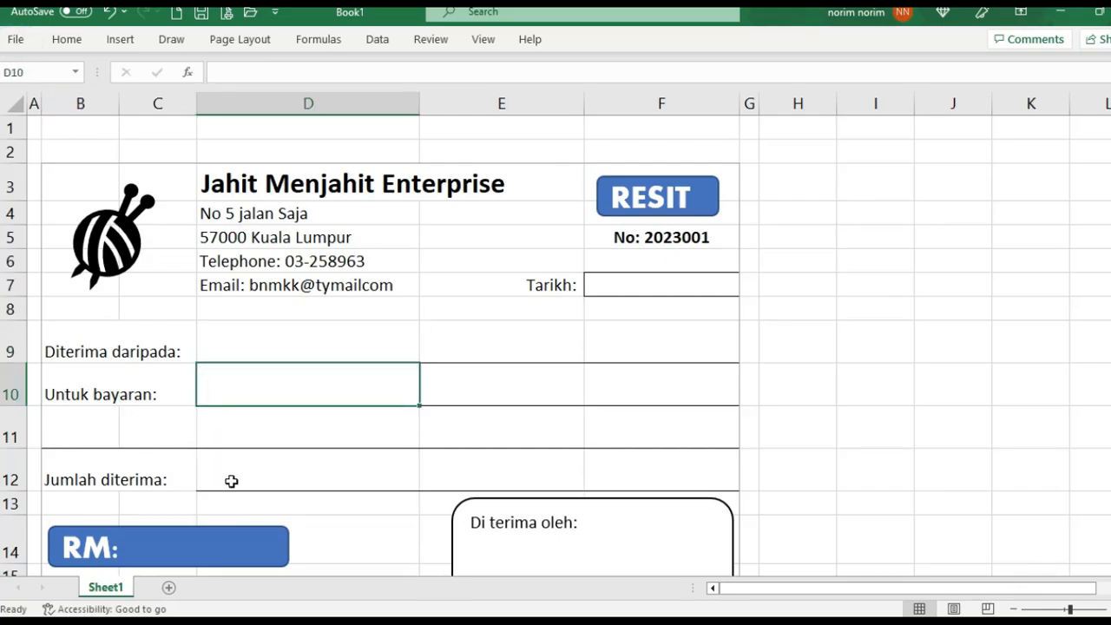
click(240, 475)
Enter the amount 1000.00 after "RM:" in the blue shape
scroll(439, 469, down, 3)
click(139, 338)
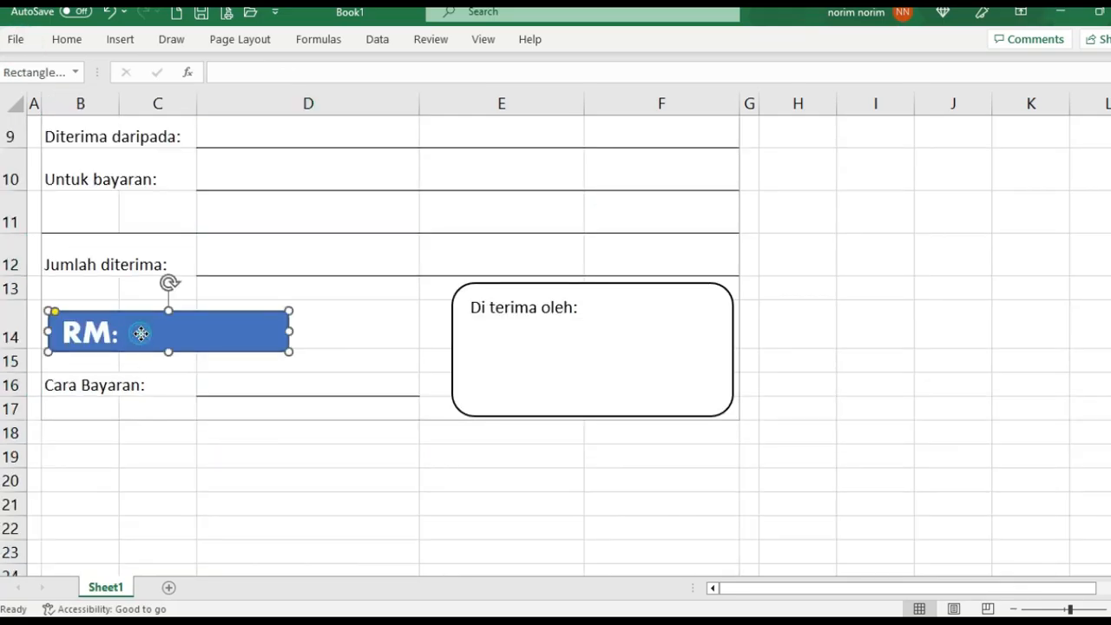
click(121, 335)
text(: 10)
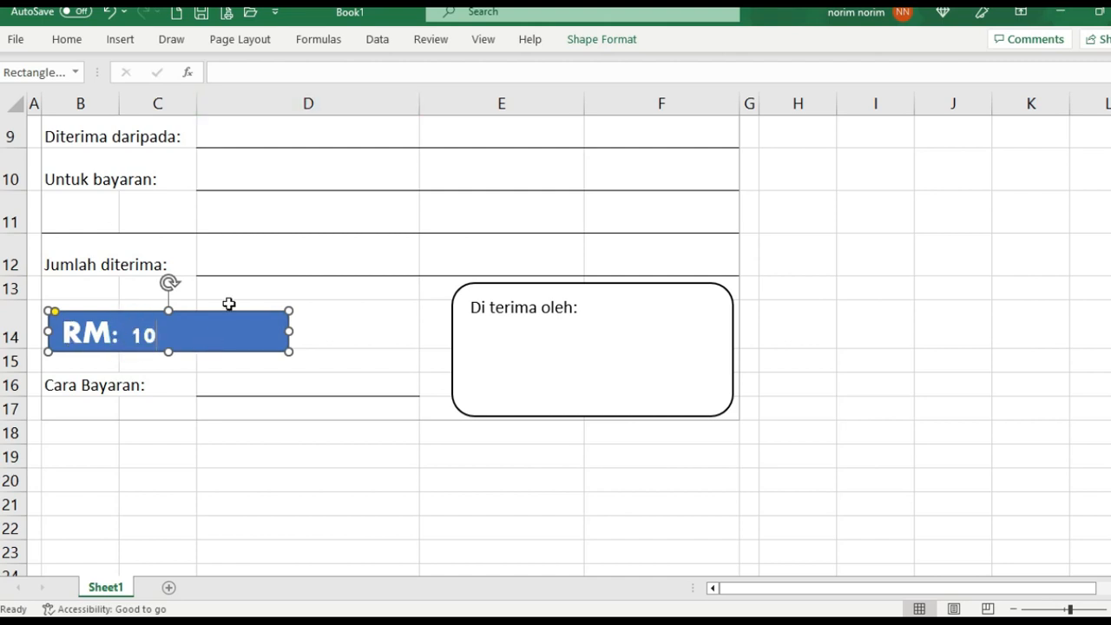
text(00.00)
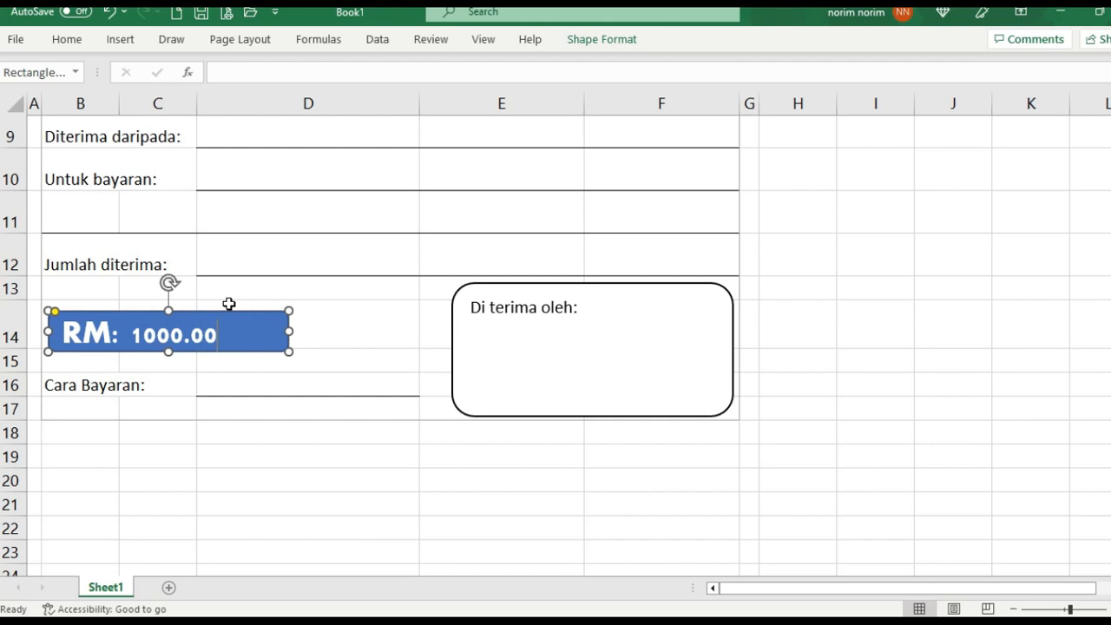
Enter "Online transfer" as the Cara Bayaran payment method in cell D16
click(362, 385)
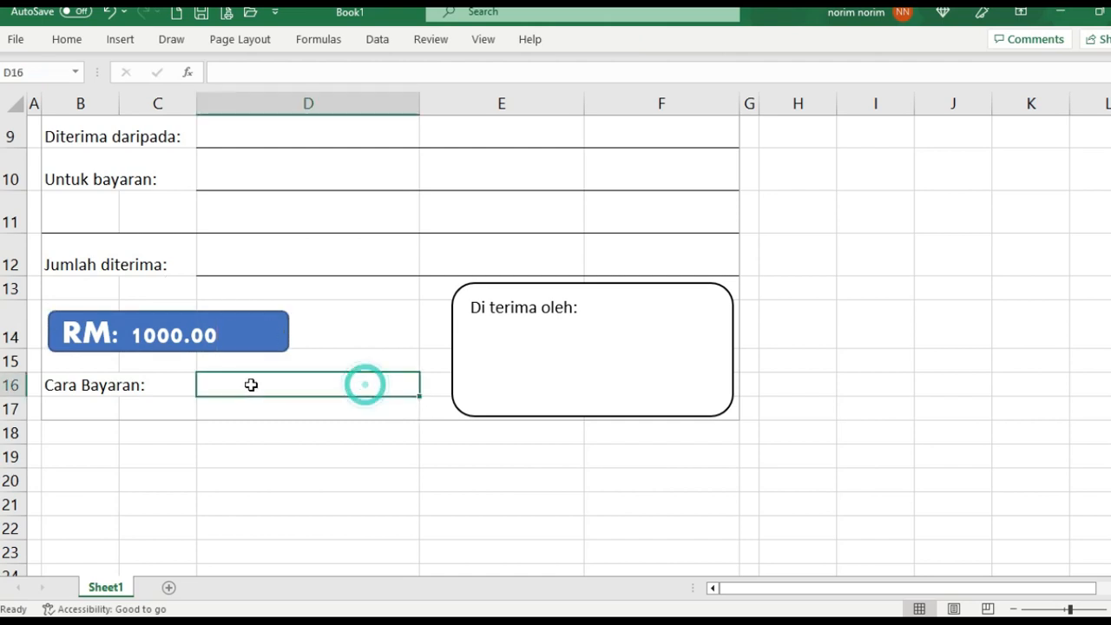
text(Onlin)
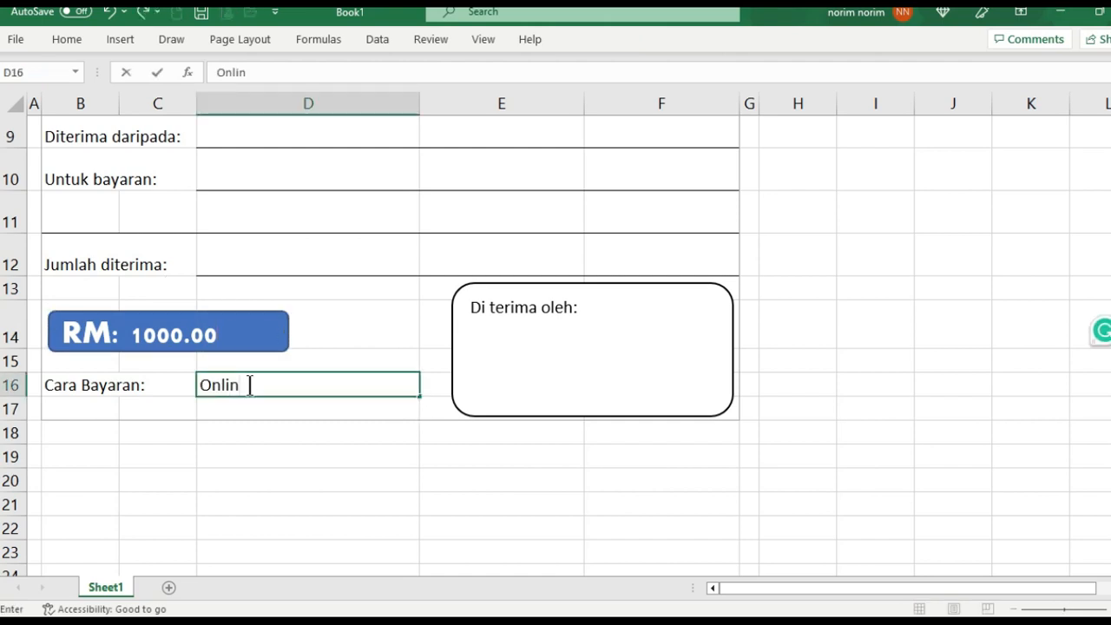
text(e transfer)
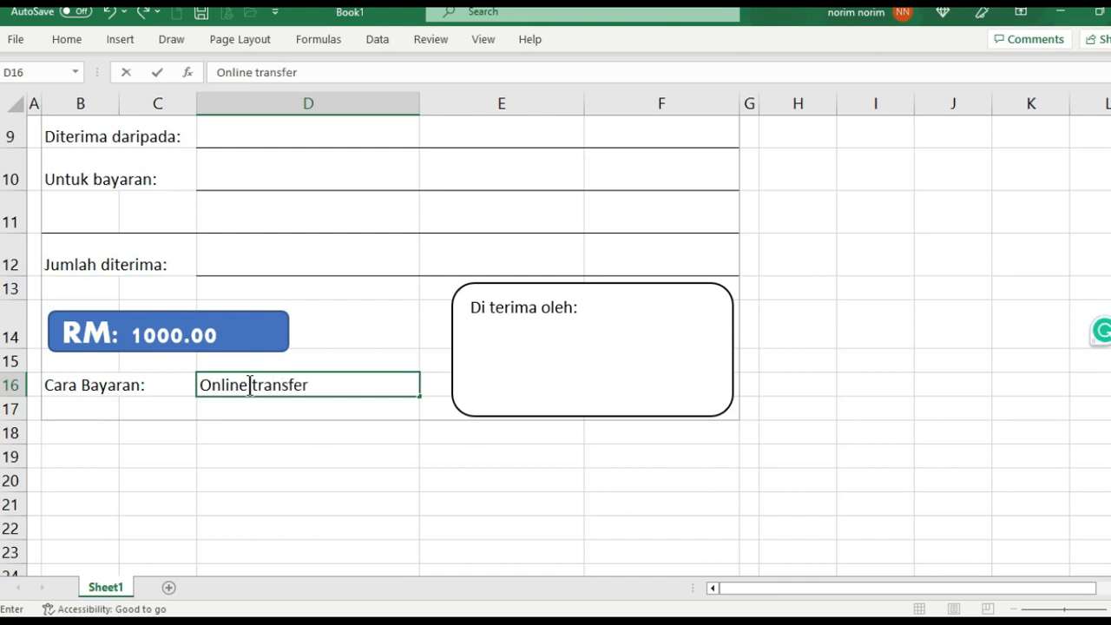
click(367, 324)
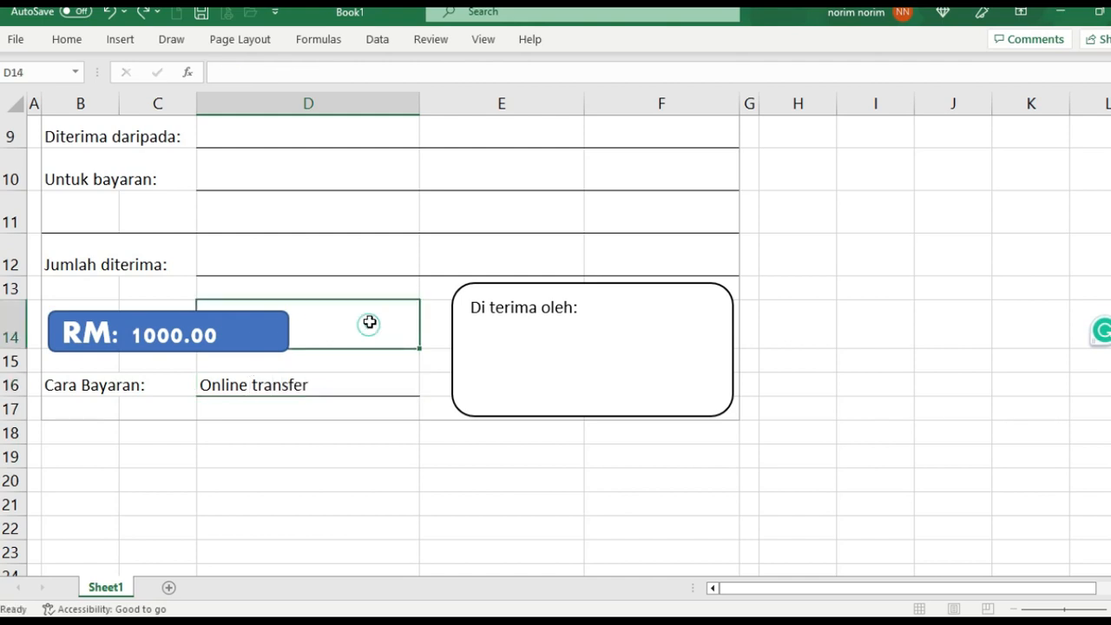
Enter the date 15/5/23 in the Tarikh box
click(557, 360)
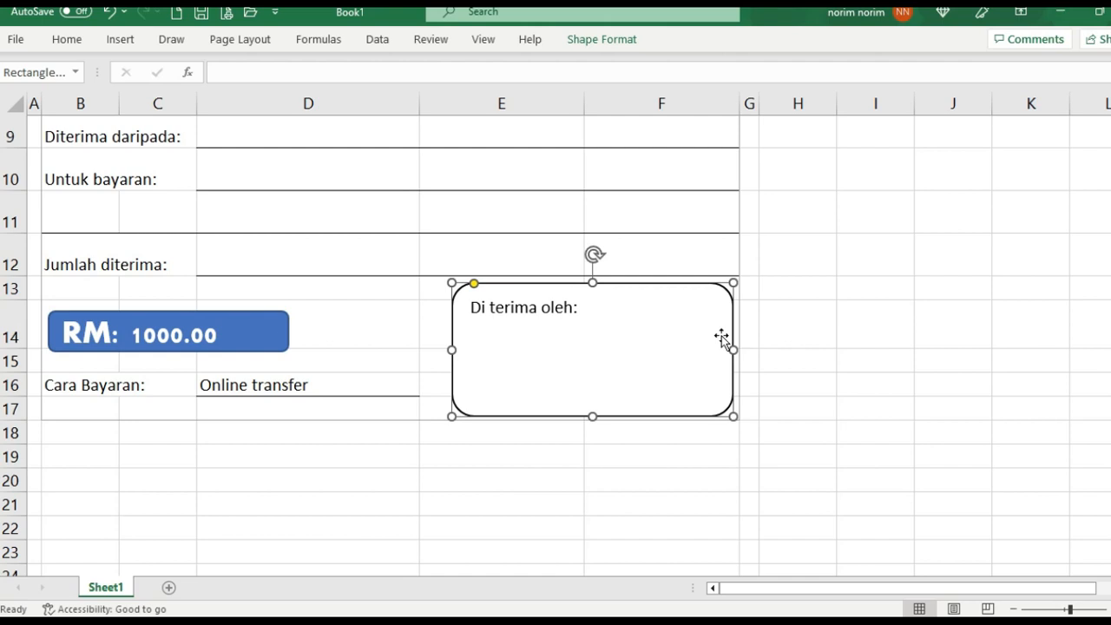
scroll(784, 316, up, 2)
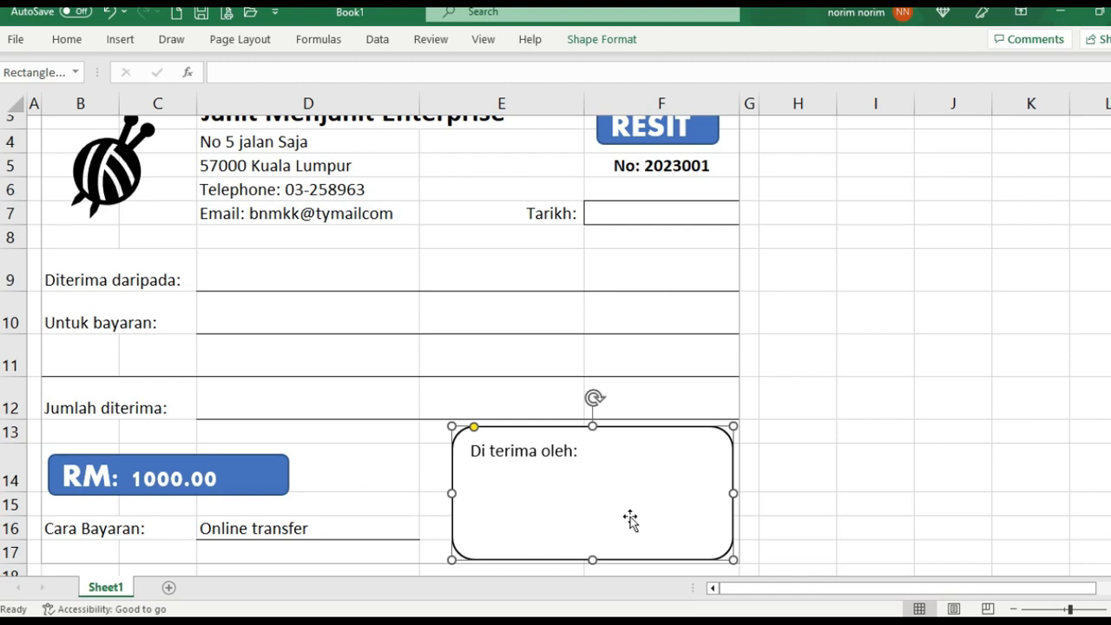
click(643, 221)
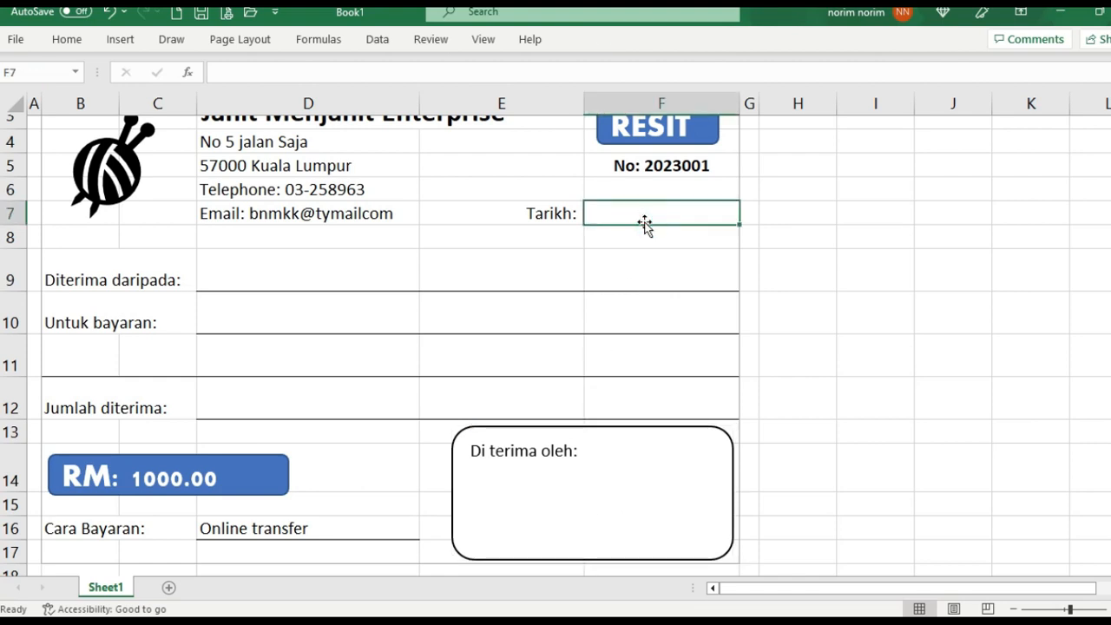
text(15)
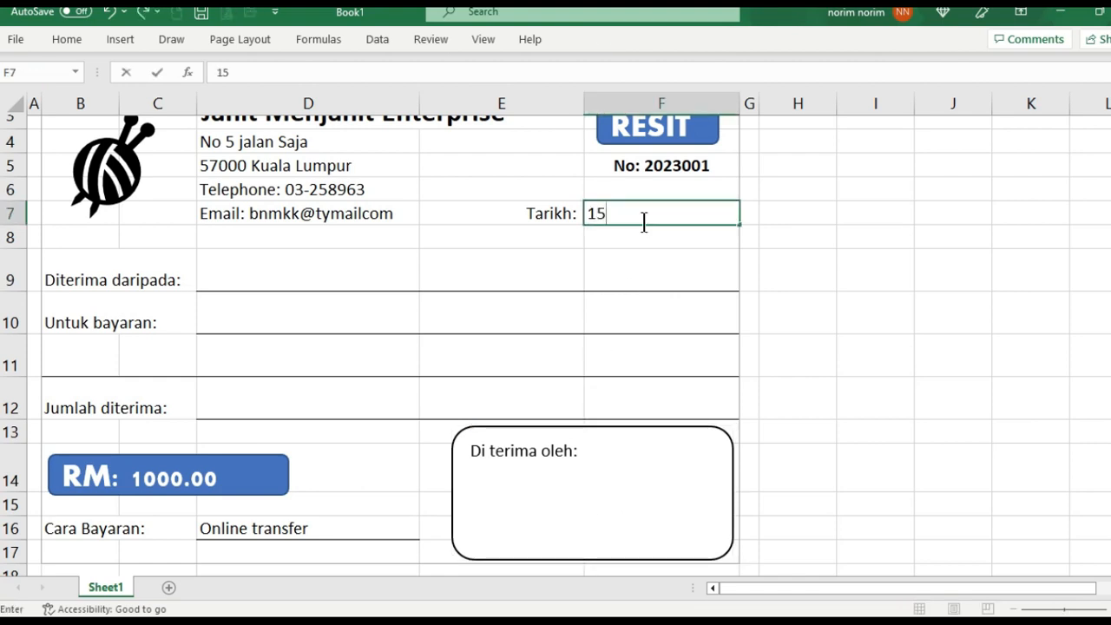
text(/5/23)
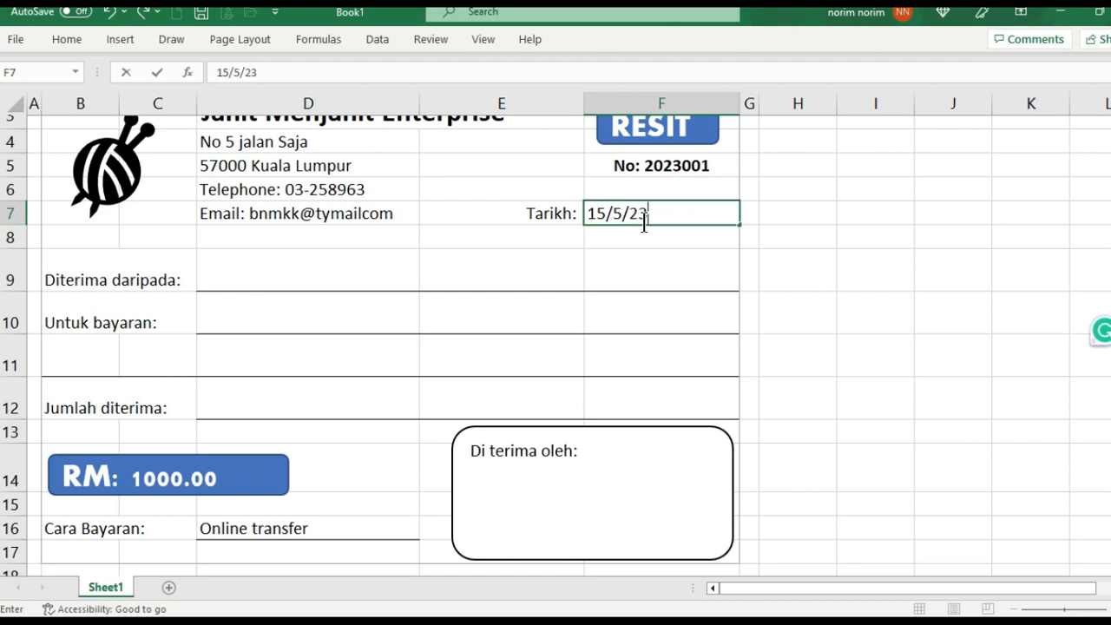
key(Return)
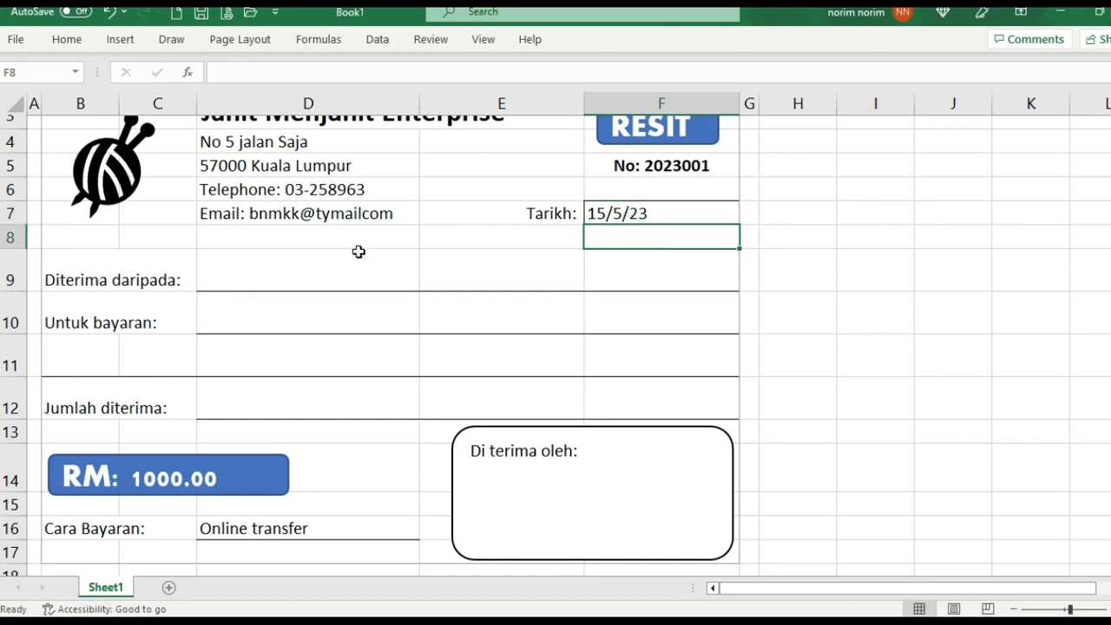
Enter the payer's title and name on the Diterima daripada line in cell D9
click(241, 276)
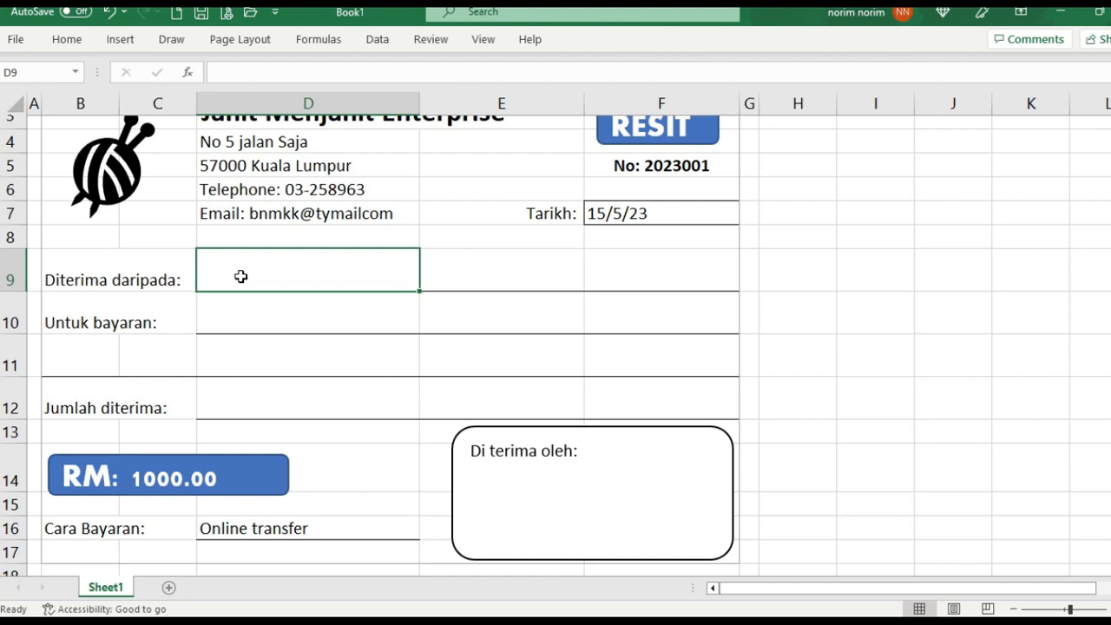
text(Encik)
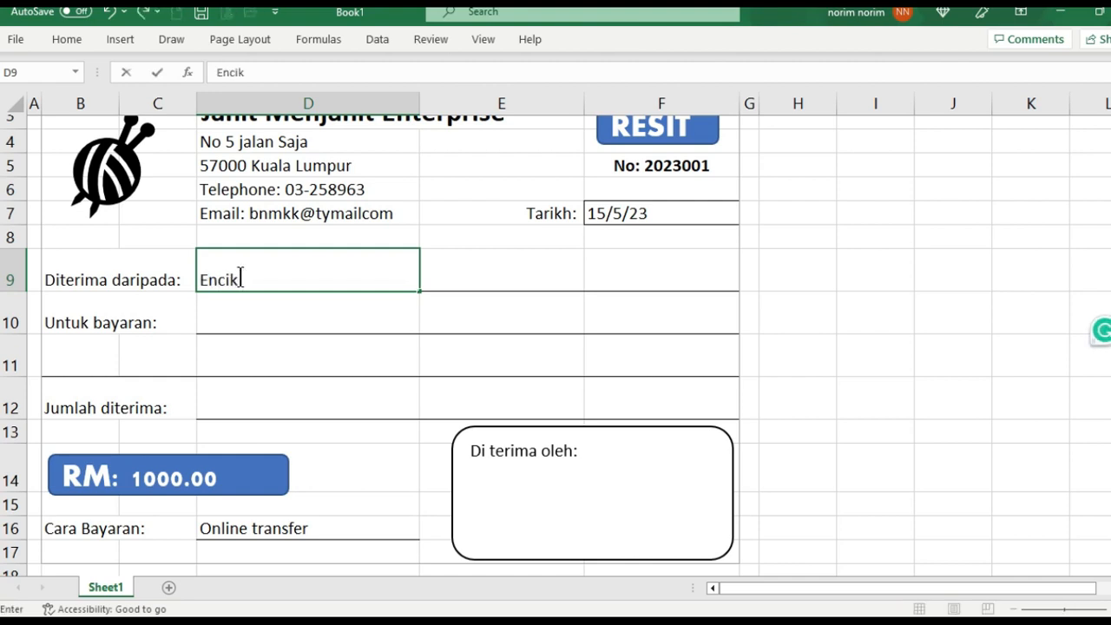
text( Gulam)
click(240, 316)
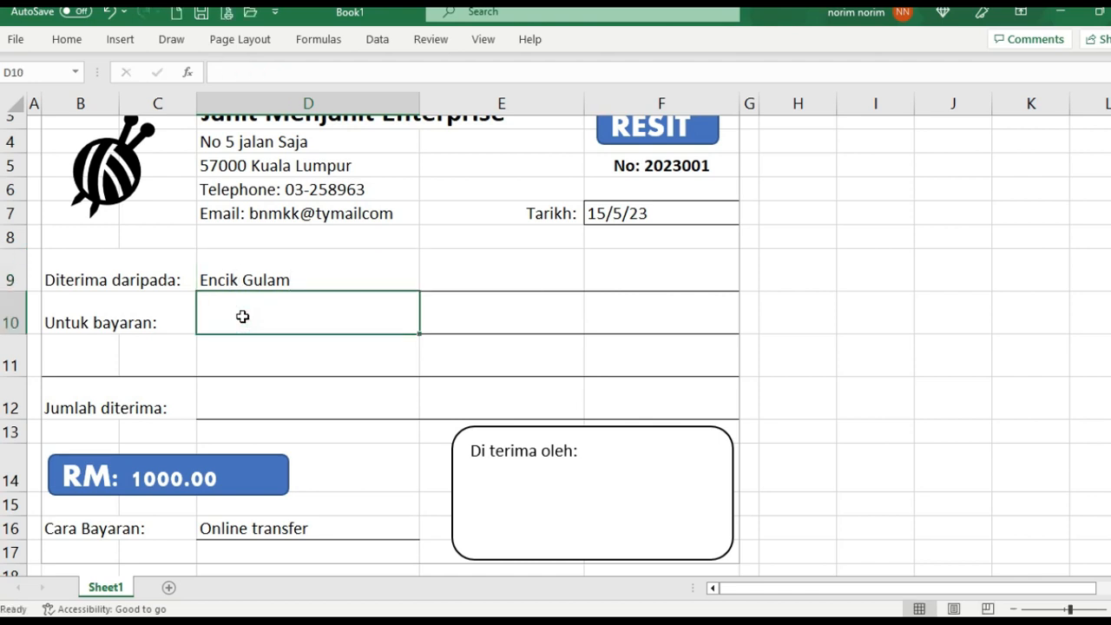
text(Services re)
key(BackSpace)
key(BackSpace)
key(BackSpace)
key(BackSpace)
key(BackSpace)
key(BackSpace)
key(BackSpace)
key(BackSpace)
key(BackSpace)
key(BackSpace)
key(BackSpace)
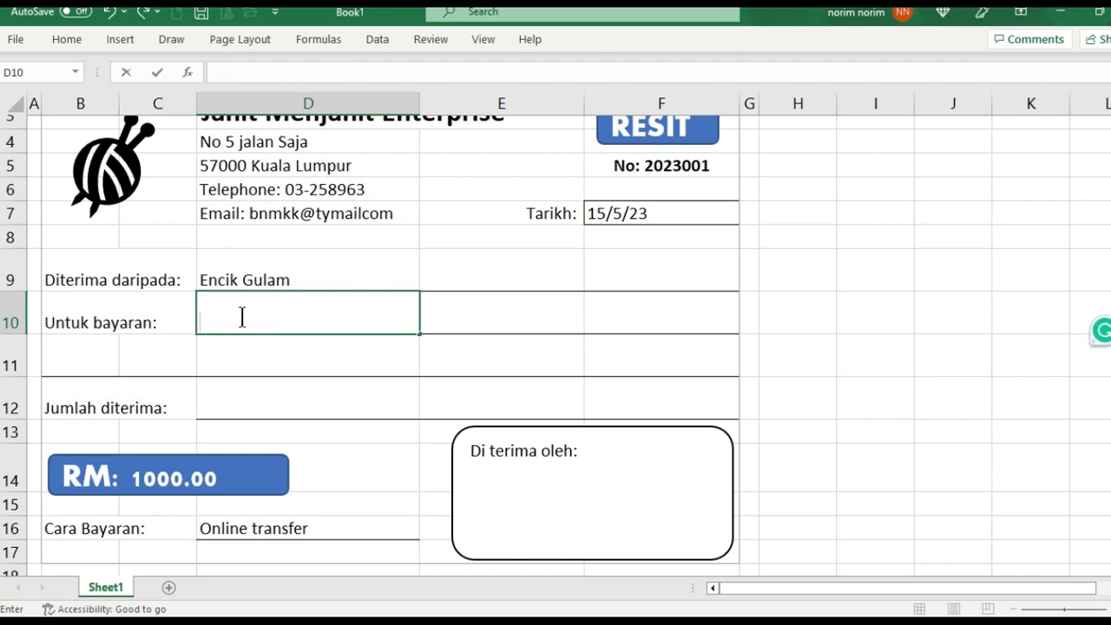
Enter "Renovation Dapur 50%" on the Untuk bayaran line in cell D10
text(Renovat)
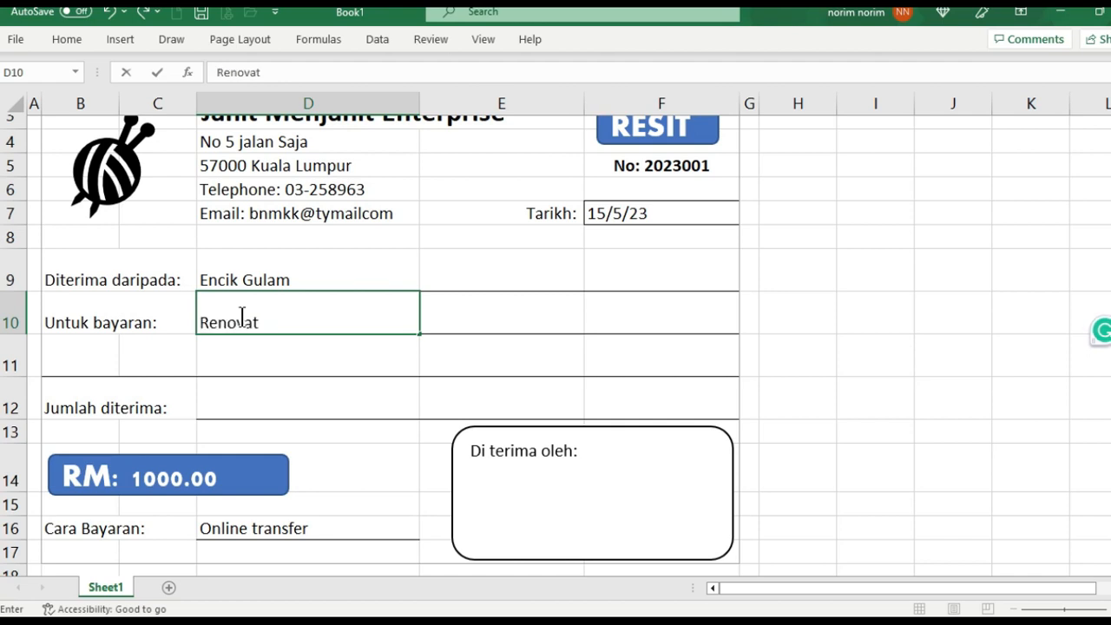
text(ion Dap)
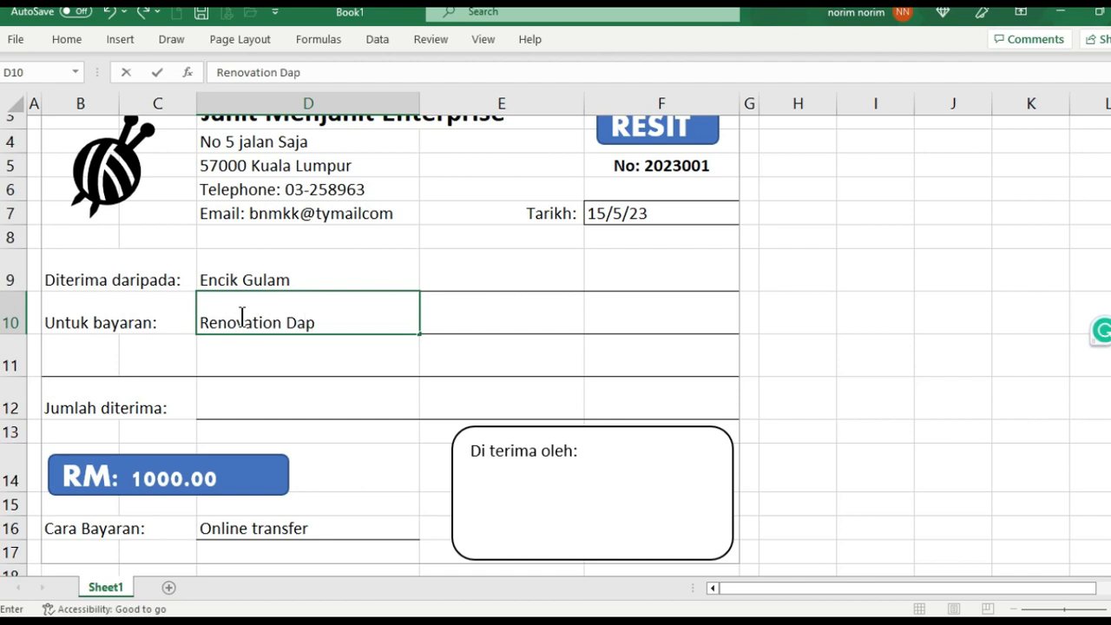
text(ur 50%)
Enter "Seribu Ringgit" on the Jumlah diterima line in cell D12
click(229, 405)
text(Ser)
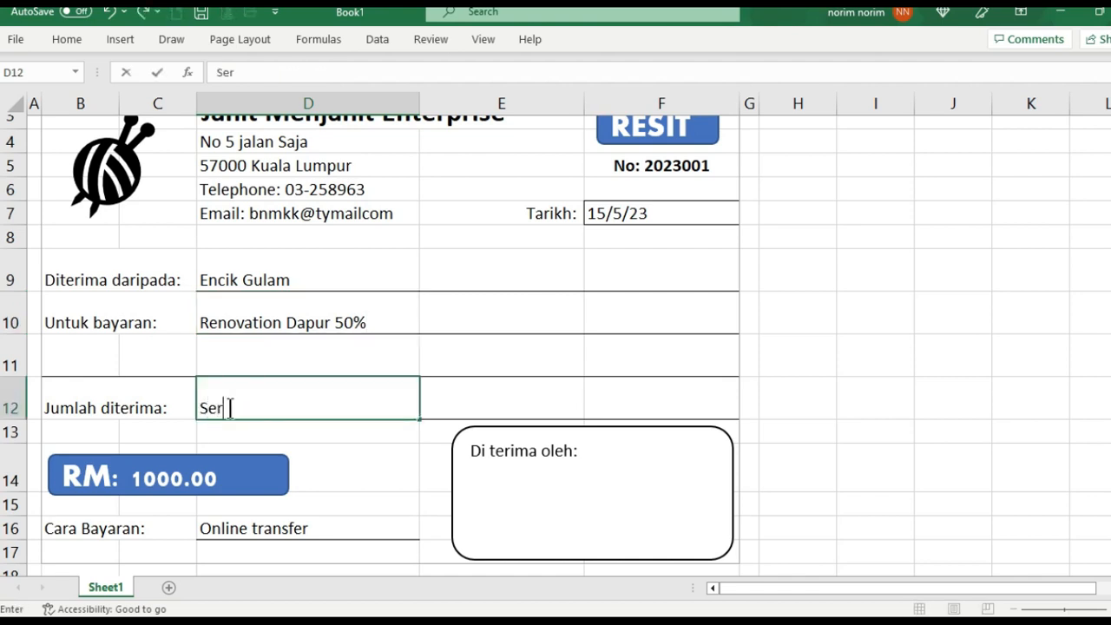
text(ibu Ru=)
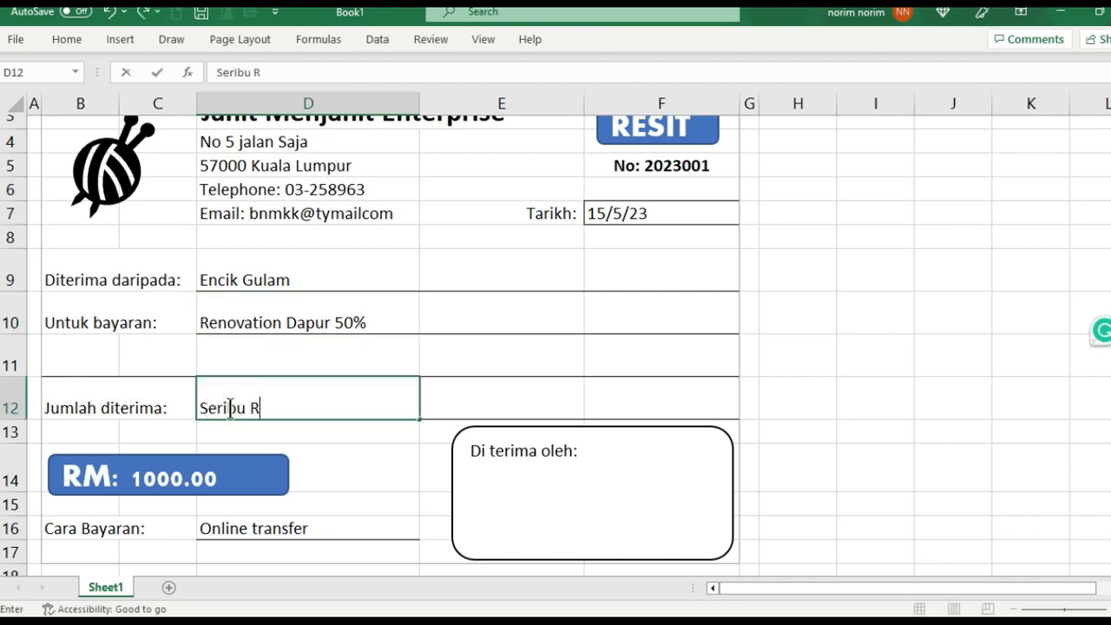
key(BackSpace)
key(BackSpace)
text(inggit)
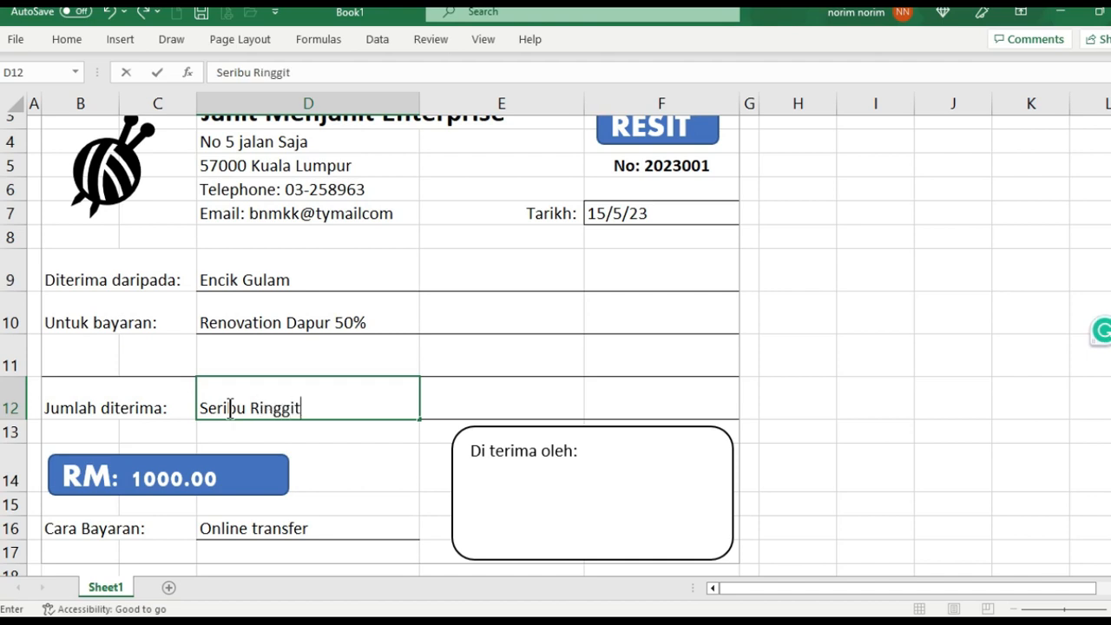
click(970, 495)
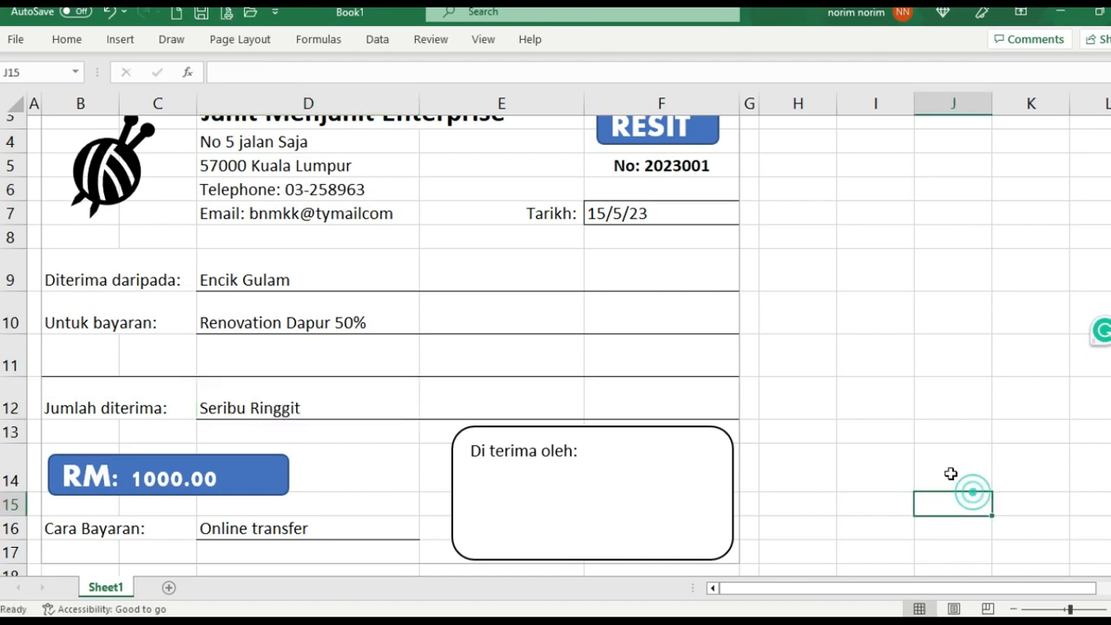
click(552, 488)
click(589, 455)
click(588, 447)
double_click(558, 446)
click(575, 447)
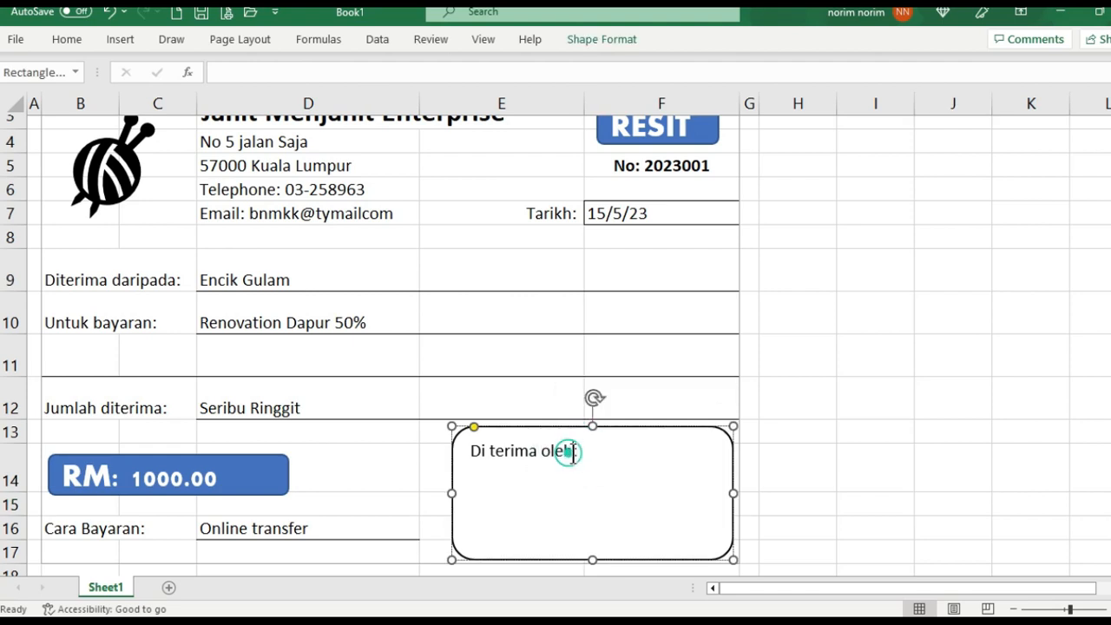
click(582, 451)
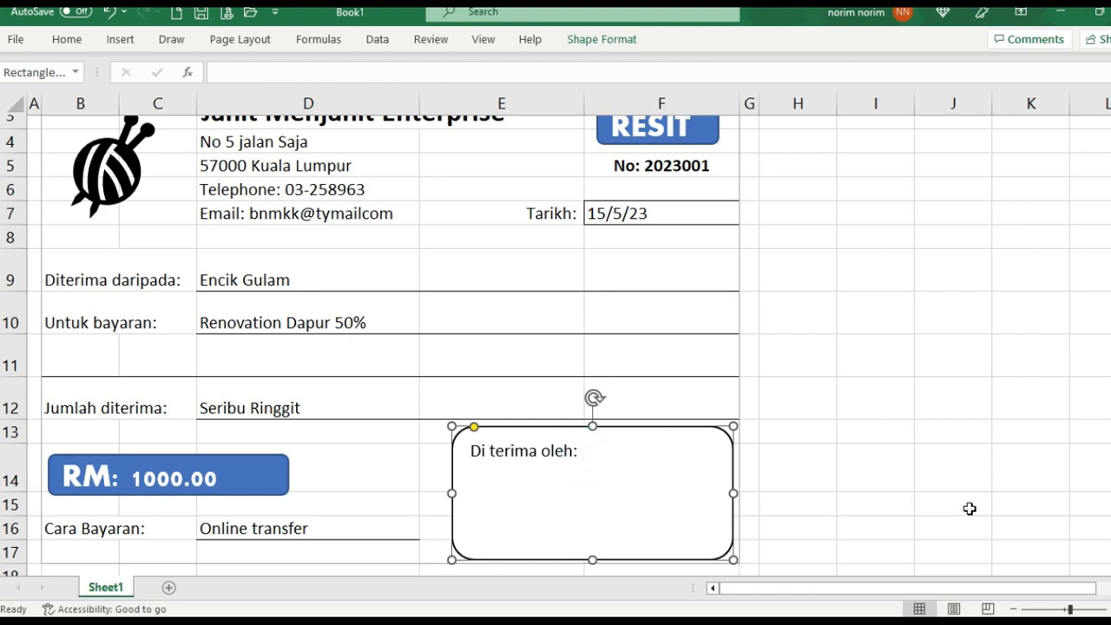
click(969, 507)
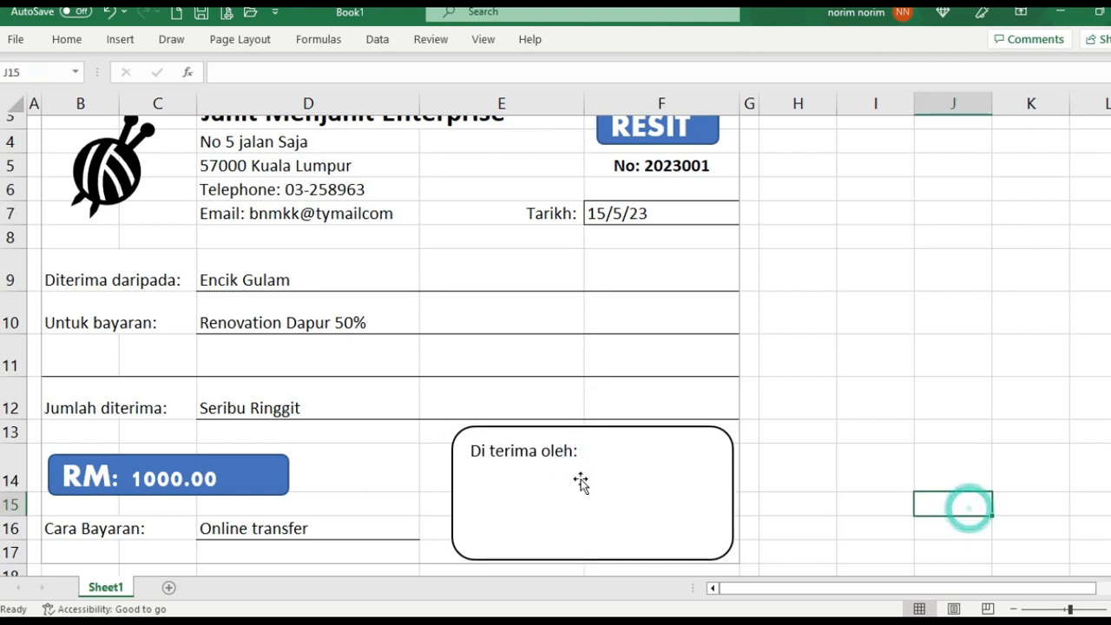
Draw a freehand signature with the black pen inside the "Di terima oleh:" box
click(61, 42)
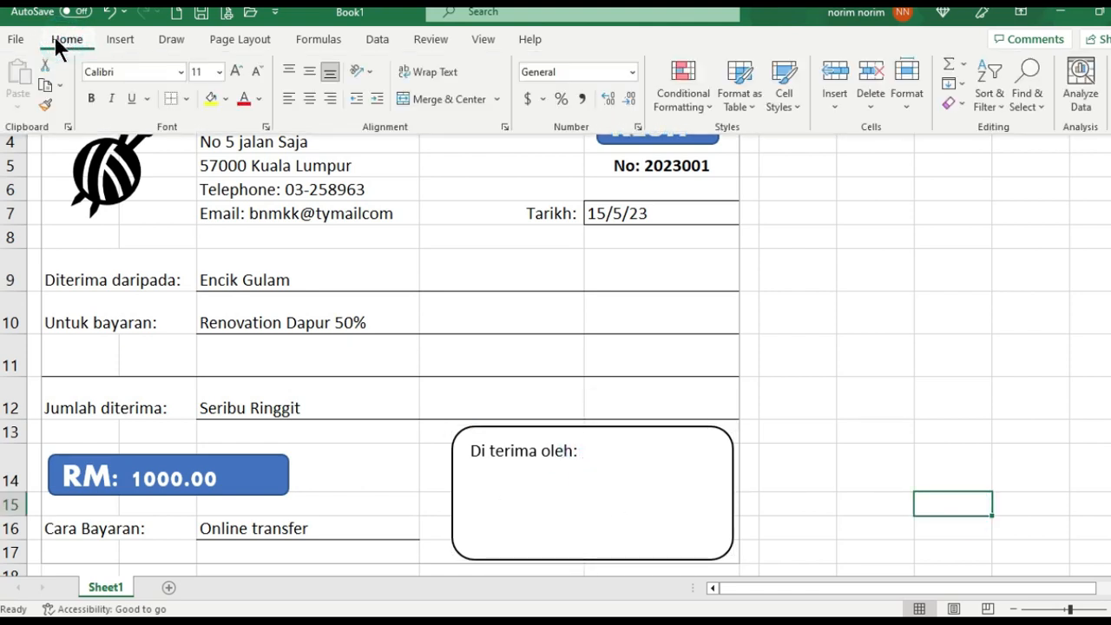
click(120, 42)
click(166, 41)
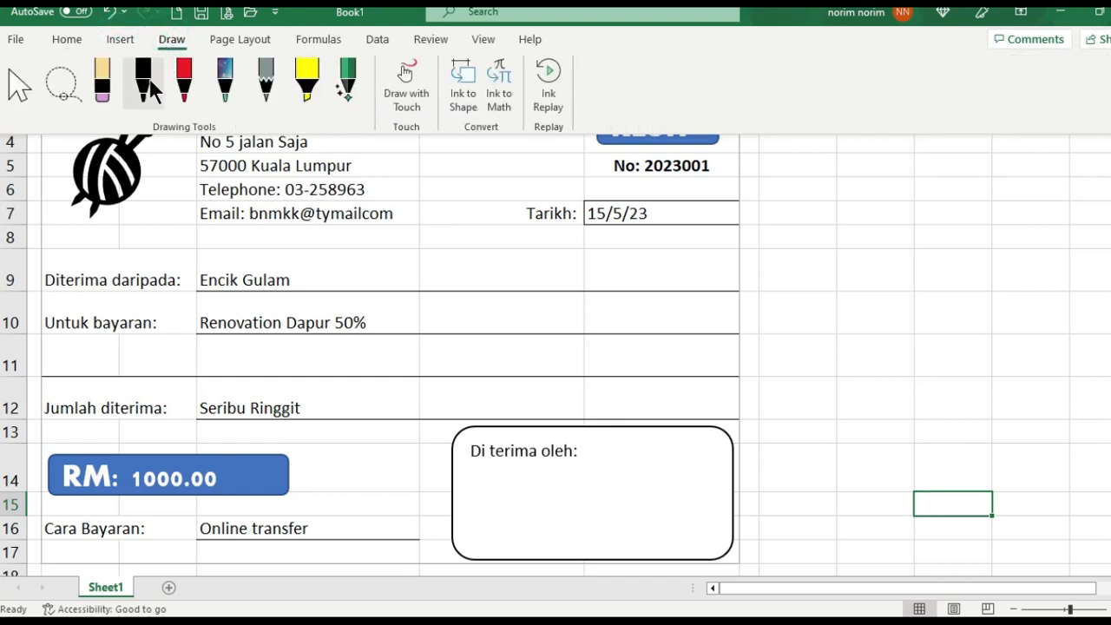
click(142, 85)
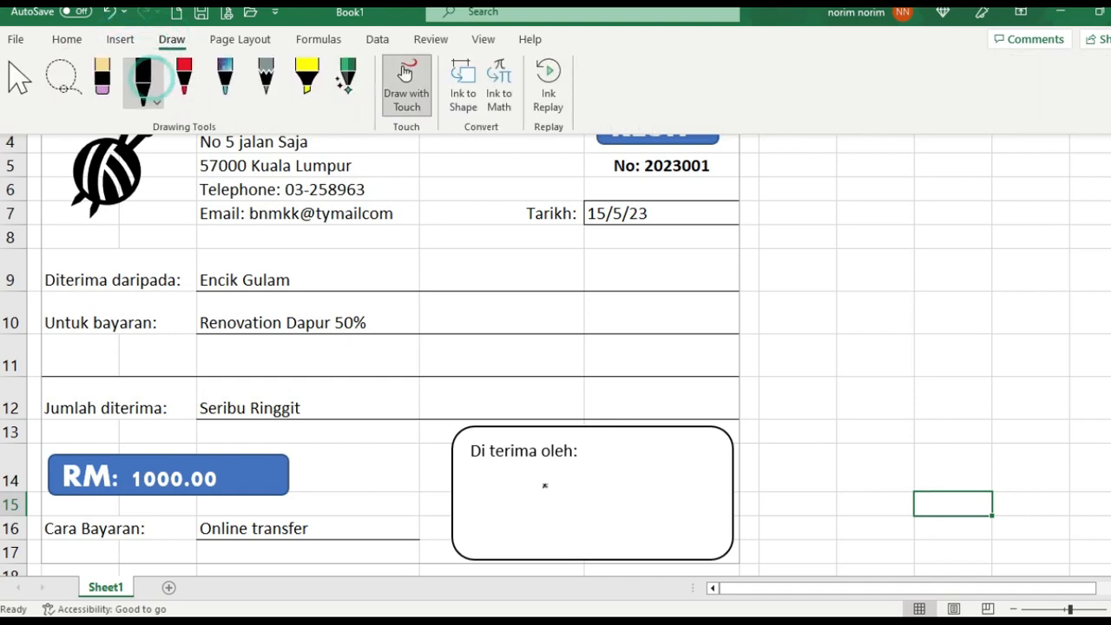
mouse_move(524, 507)
mouse_down()
mouse_move(547, 526)
mouse_move(608, 524)
mouse_move(689, 492)
mouse_up()
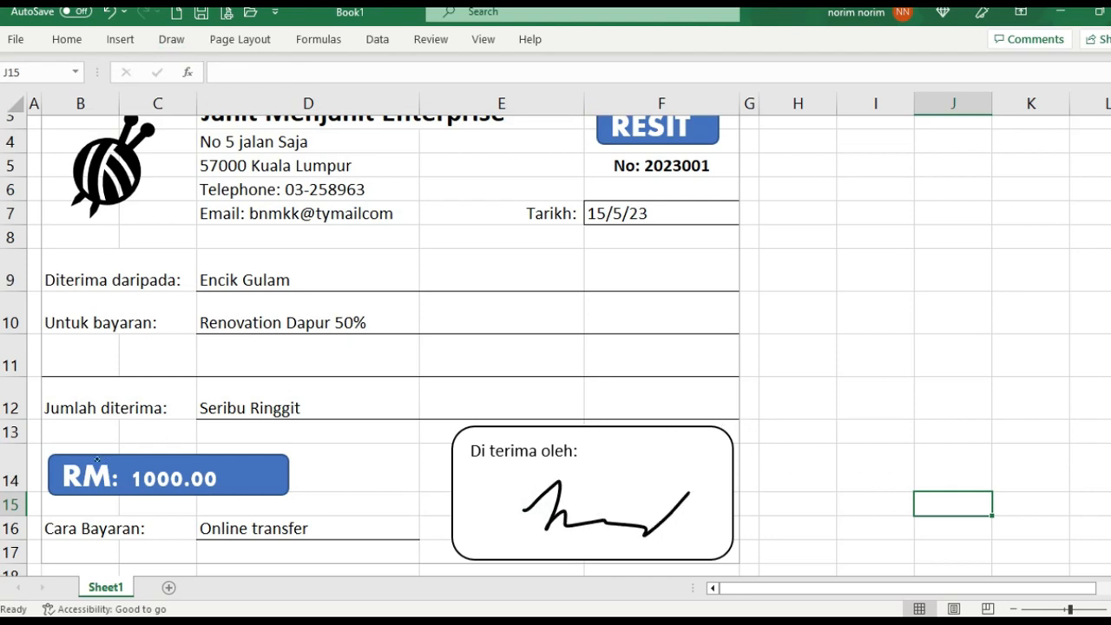
Check the filled-in, signed receipt in the print preview and return to the worksheet
click(224, 13)
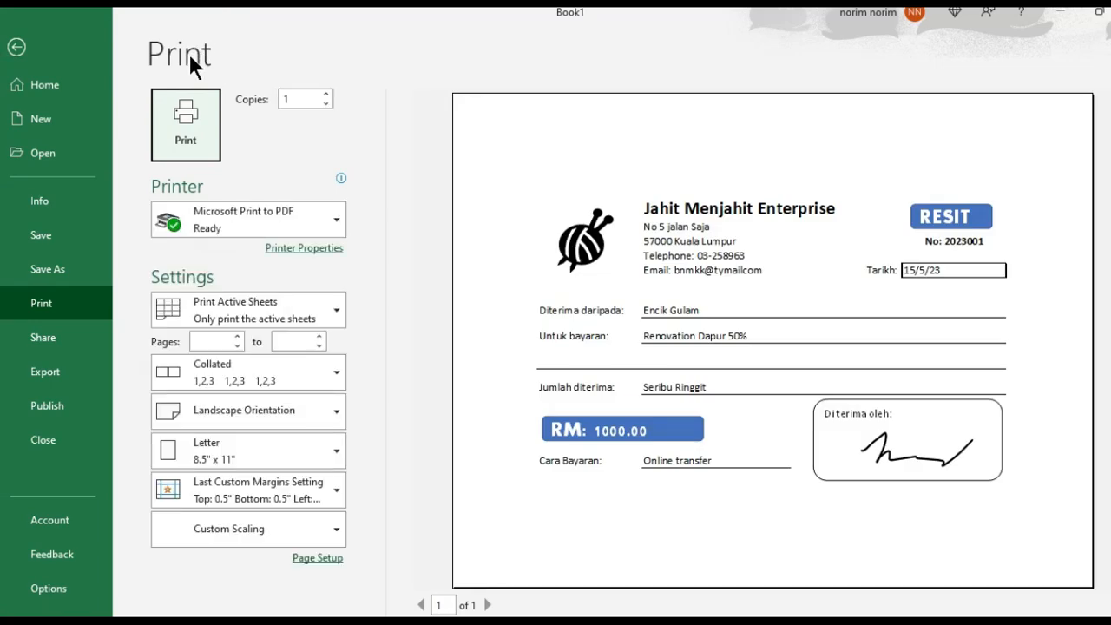
click(17, 48)
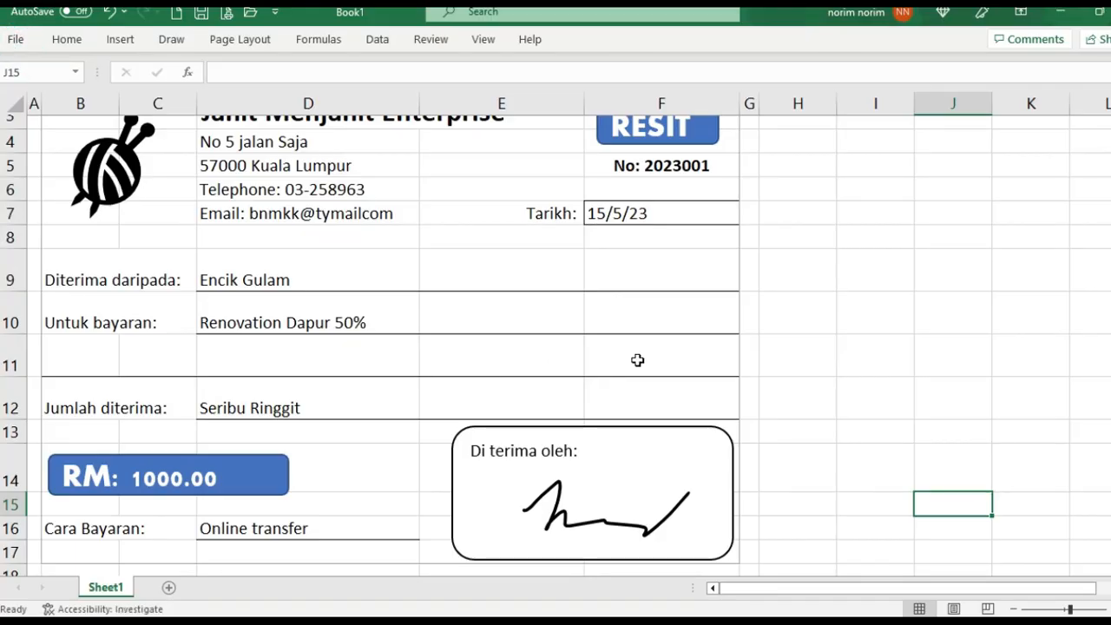
scroll(637, 359, up, 1)
scroll(633, 374, down, 1)
Create a copy of Sheet1 in the same workbook, placed after the last sheet
right_click(105, 588)
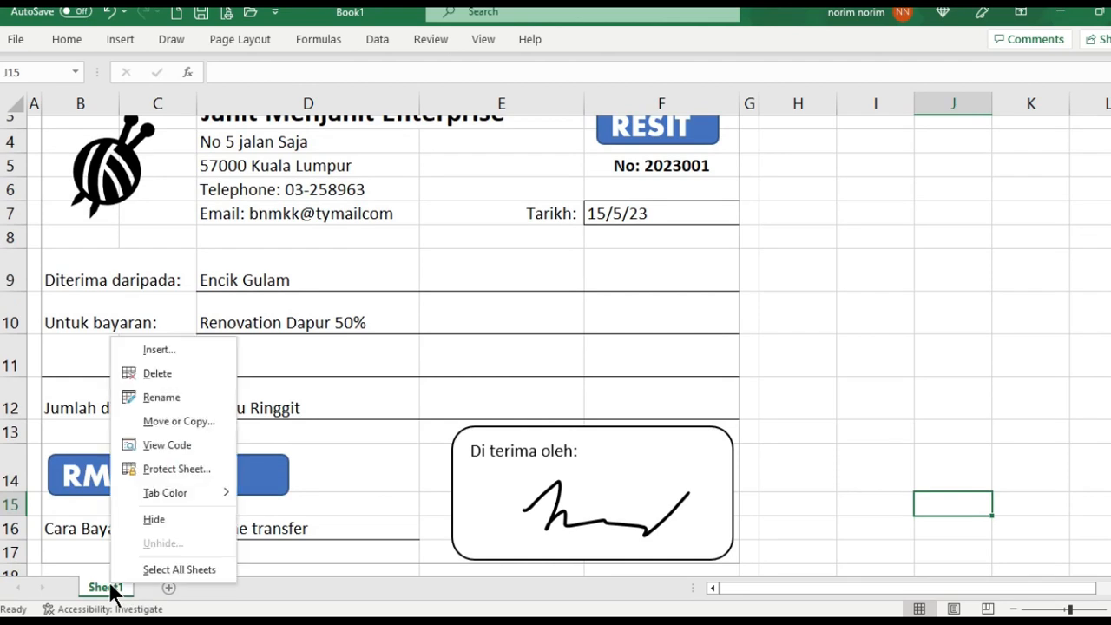
click(173, 420)
click(94, 425)
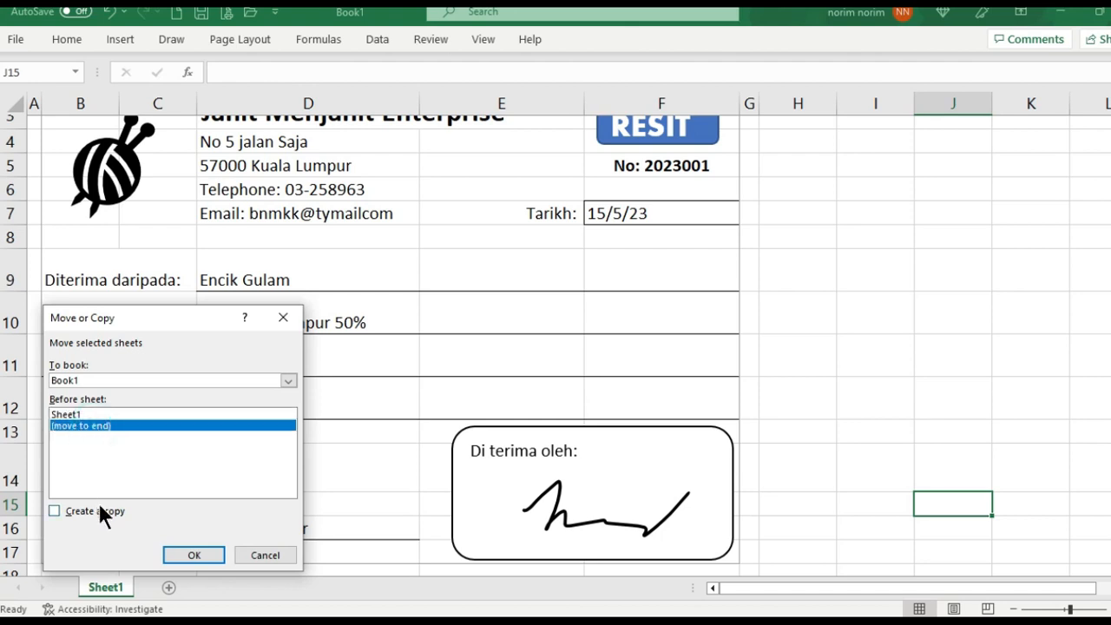
click(54, 511)
click(192, 555)
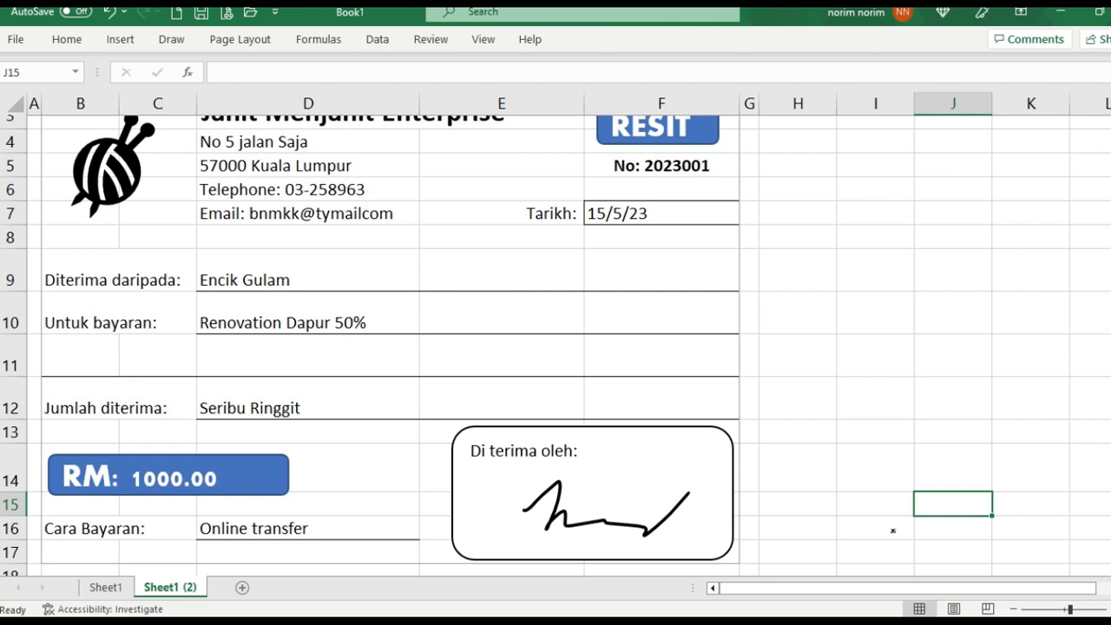
click(1013, 610)
click(1013, 610)
click(1014, 610)
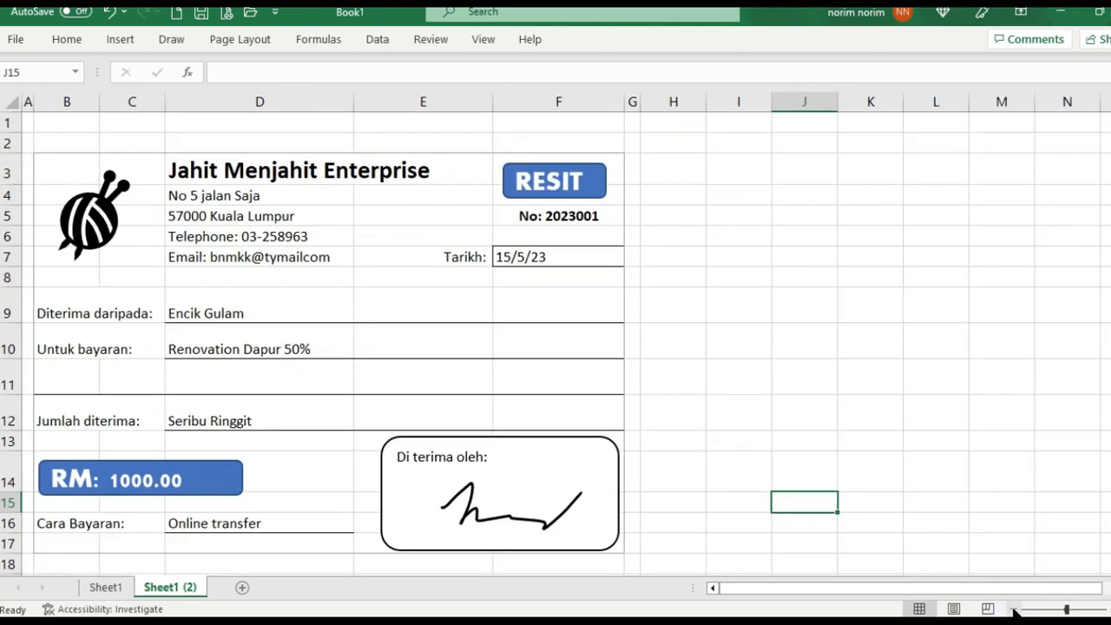
click(1014, 610)
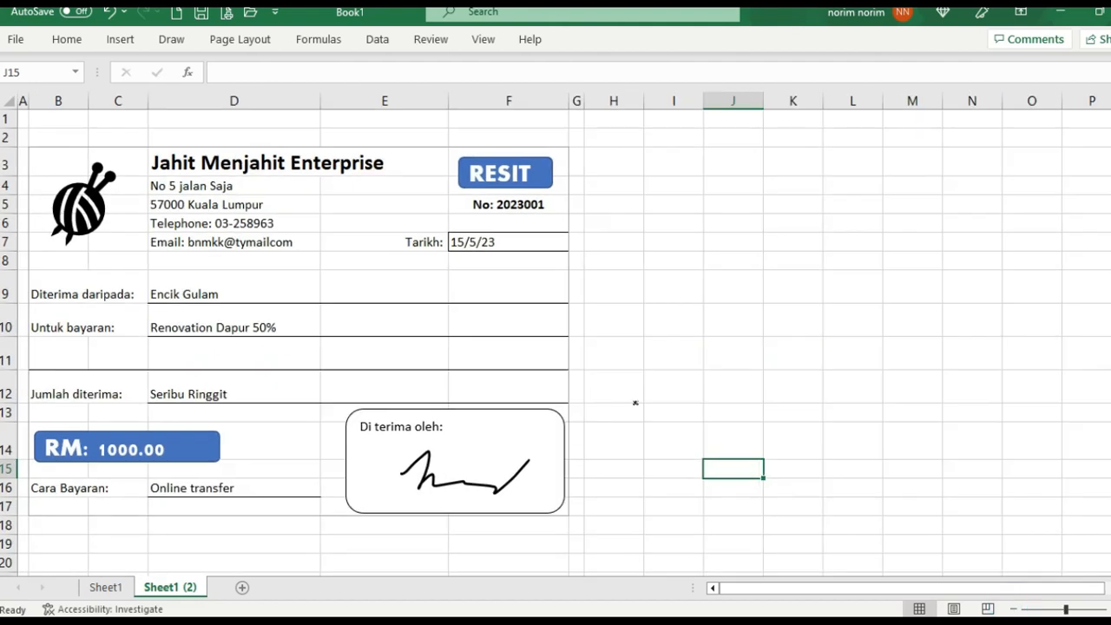
click(120, 45)
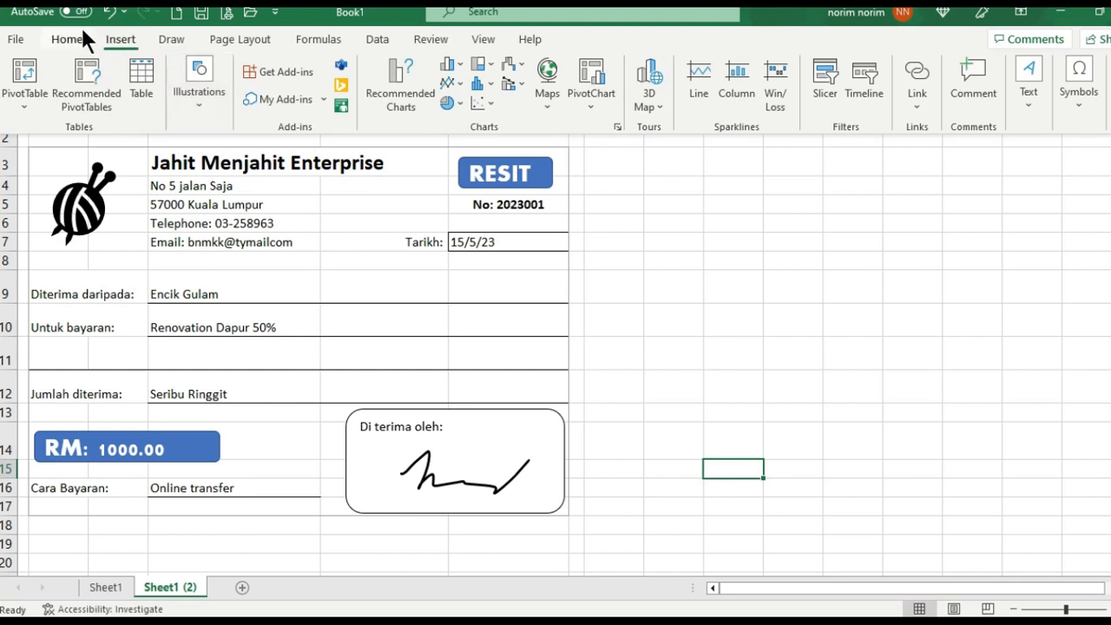
click(18, 39)
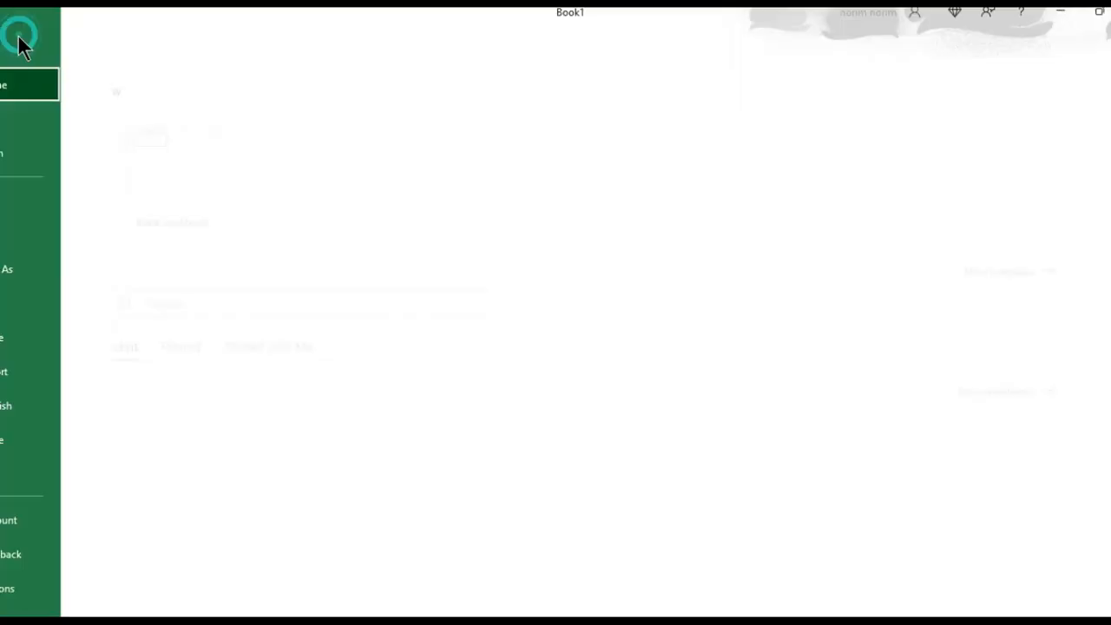
click(16, 47)
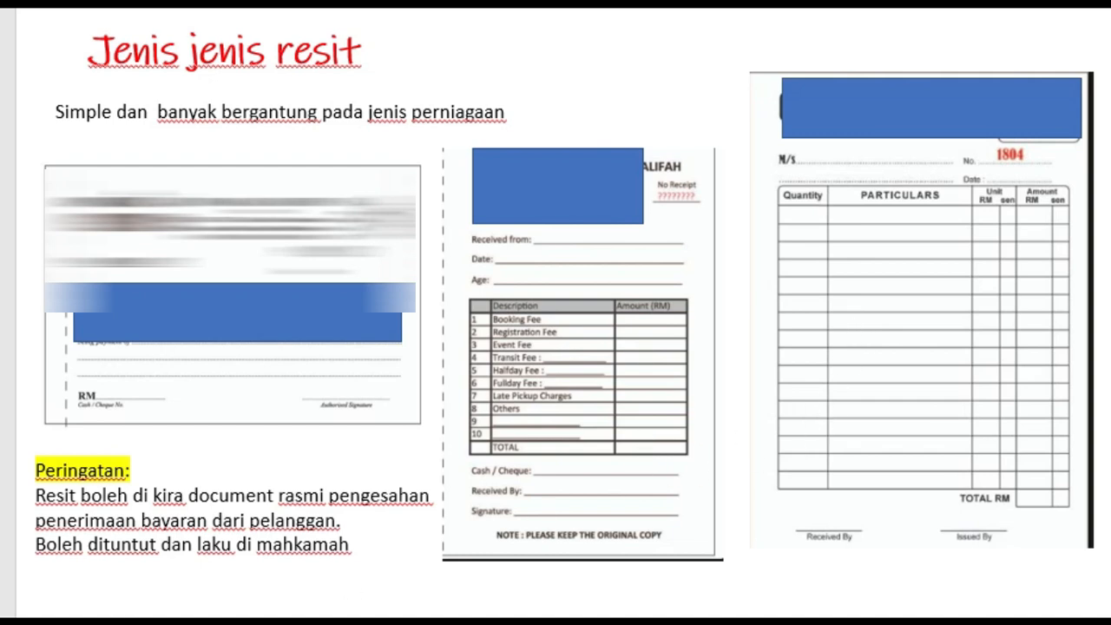
Switch to the Book1 workbook in Excel and insert two rows above row 10 of the copied receipt sheet
mouse_move(242, 624)
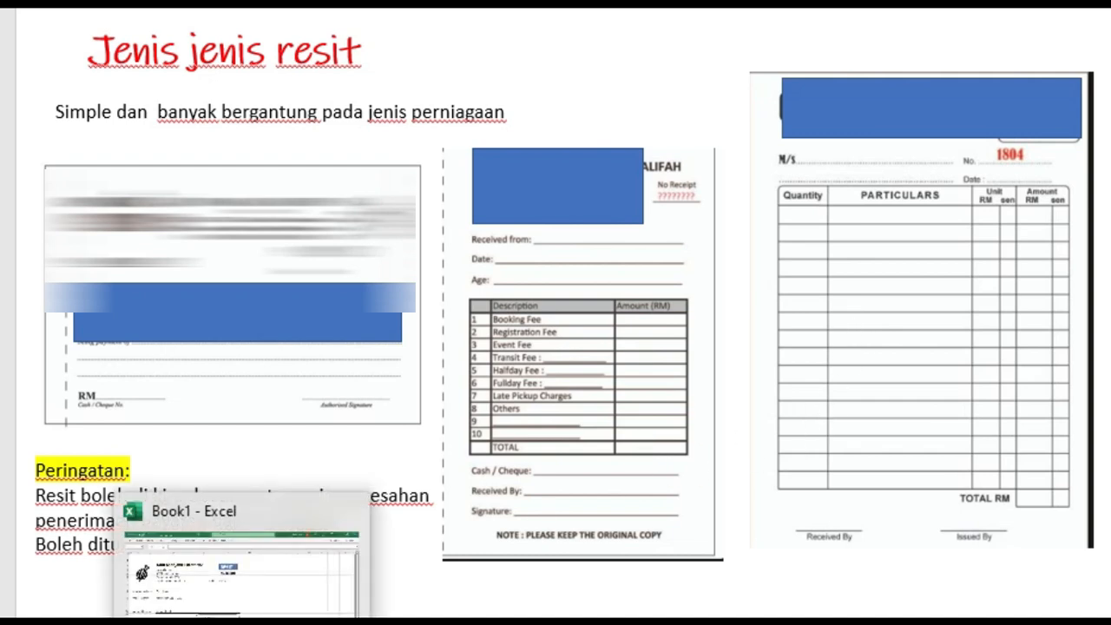
click(242, 621)
drag(6, 329, 4, 350)
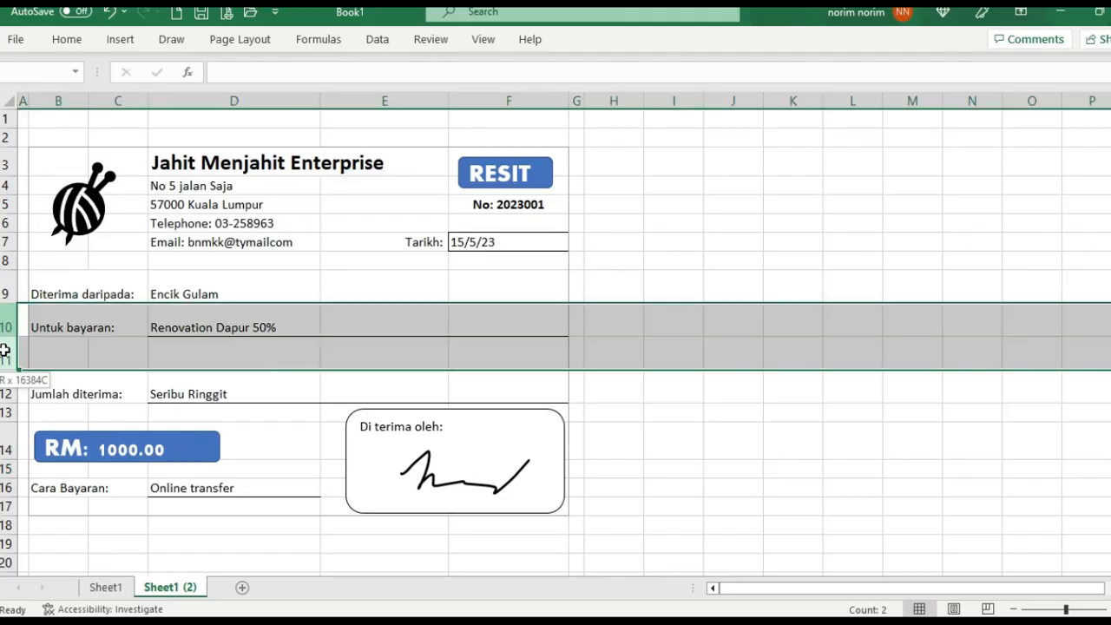
right_click(5, 358)
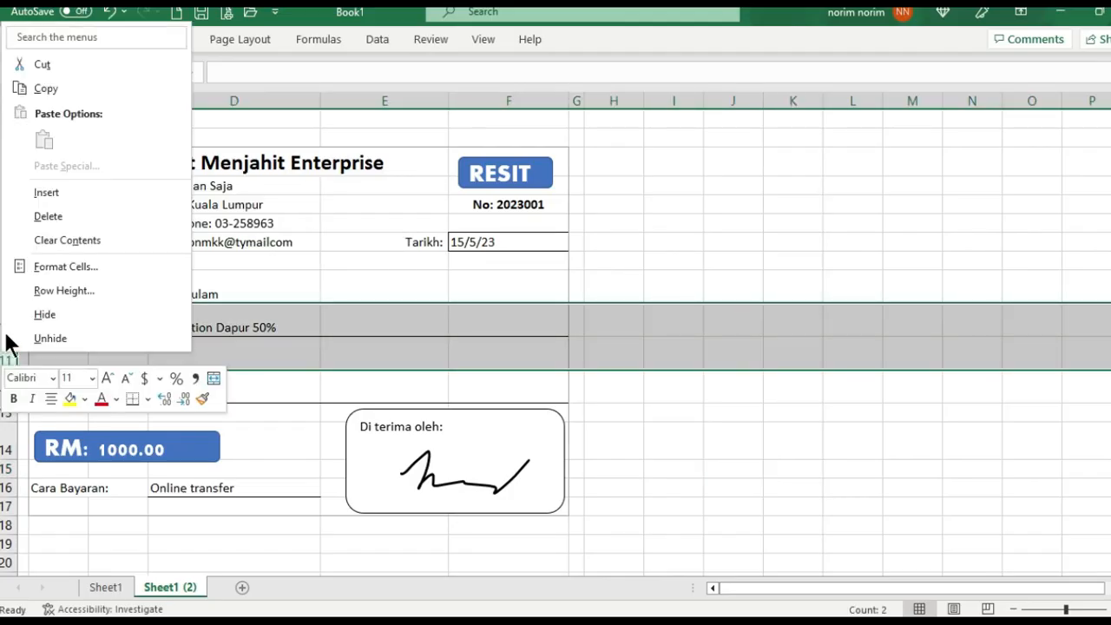
click(59, 197)
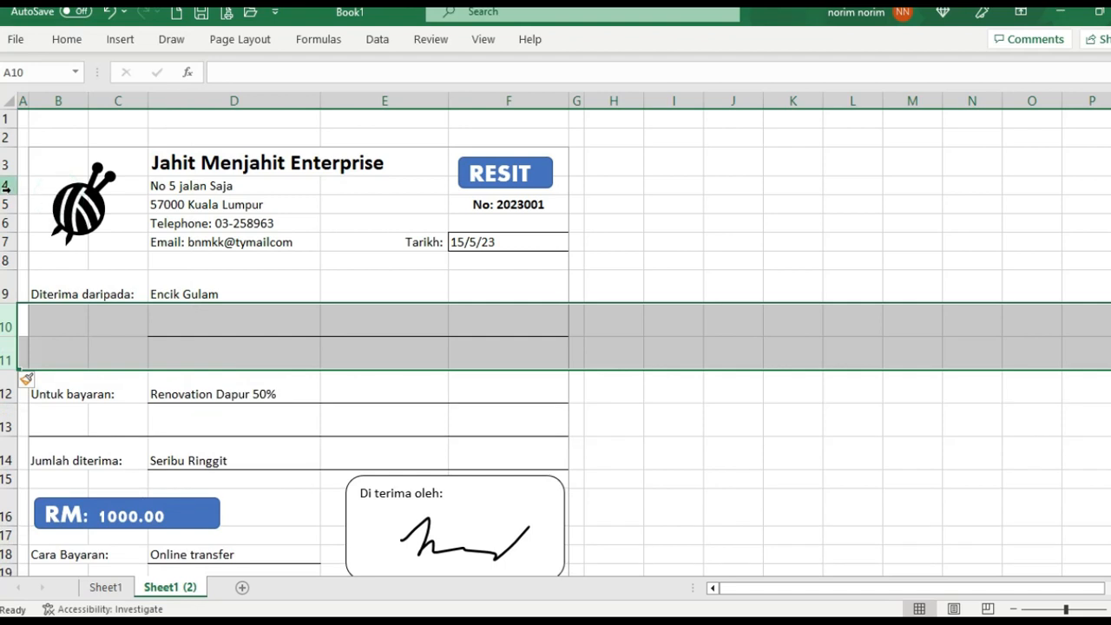
Insert four more rows above row 10, below the Diterima daripada line
click(40, 343)
drag(12, 322, 6, 414)
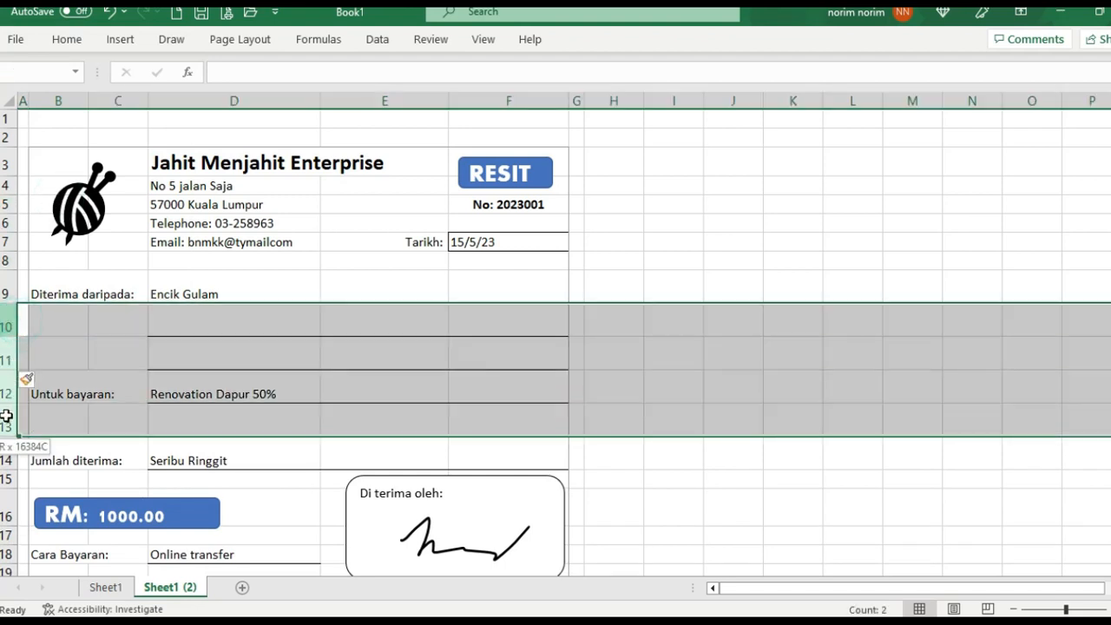
right_click(7, 403)
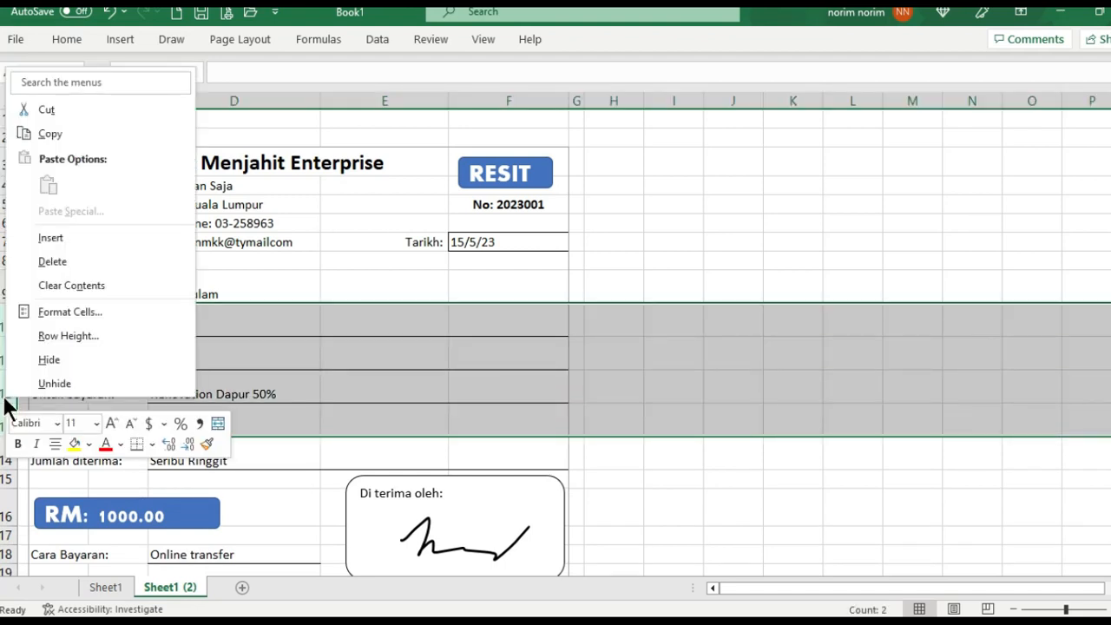
click(67, 237)
click(156, 382)
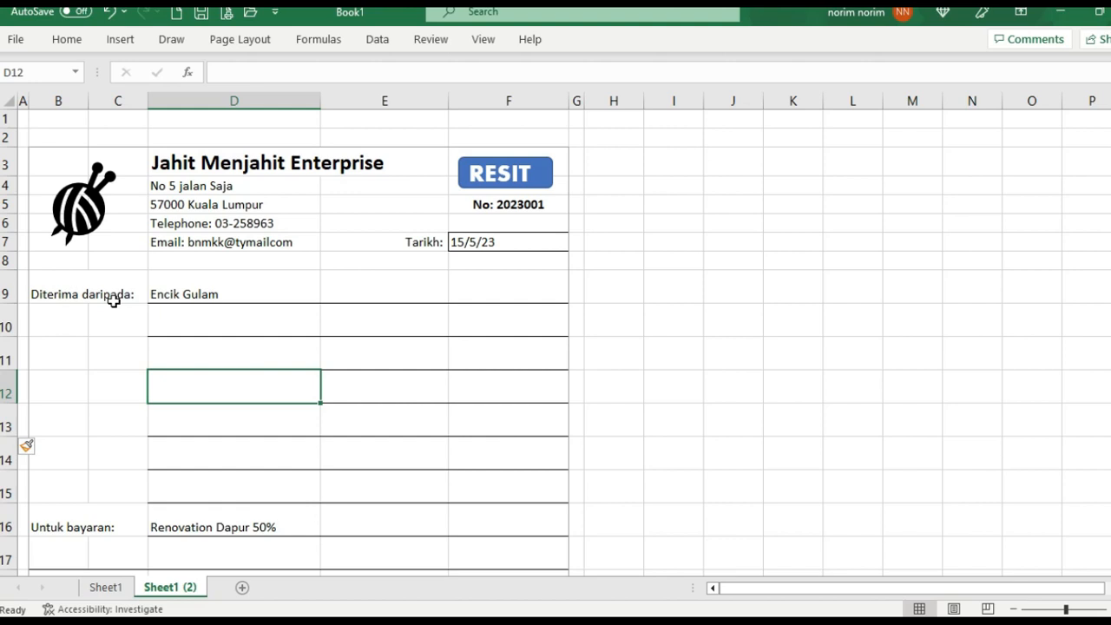
Move the "Untuk bayaran:" label from cell B16 to cell B10
mouse_move(67, 319)
mouse_down()
mouse_move(441, 347)
mouse_move(524, 476)
mouse_move(526, 503)
mouse_up()
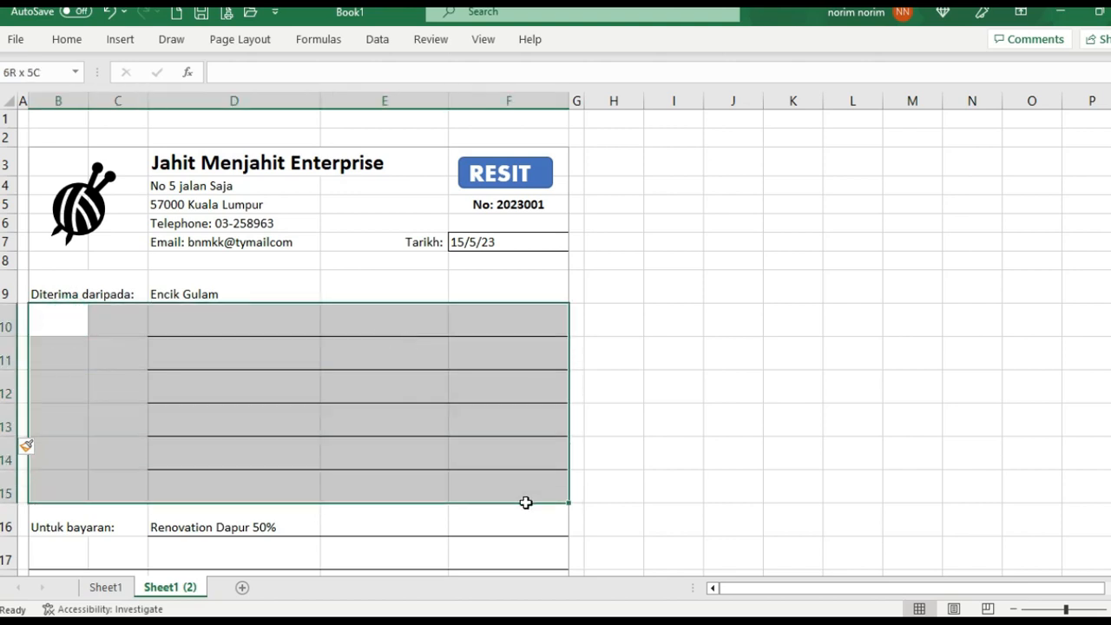
click(182, 325)
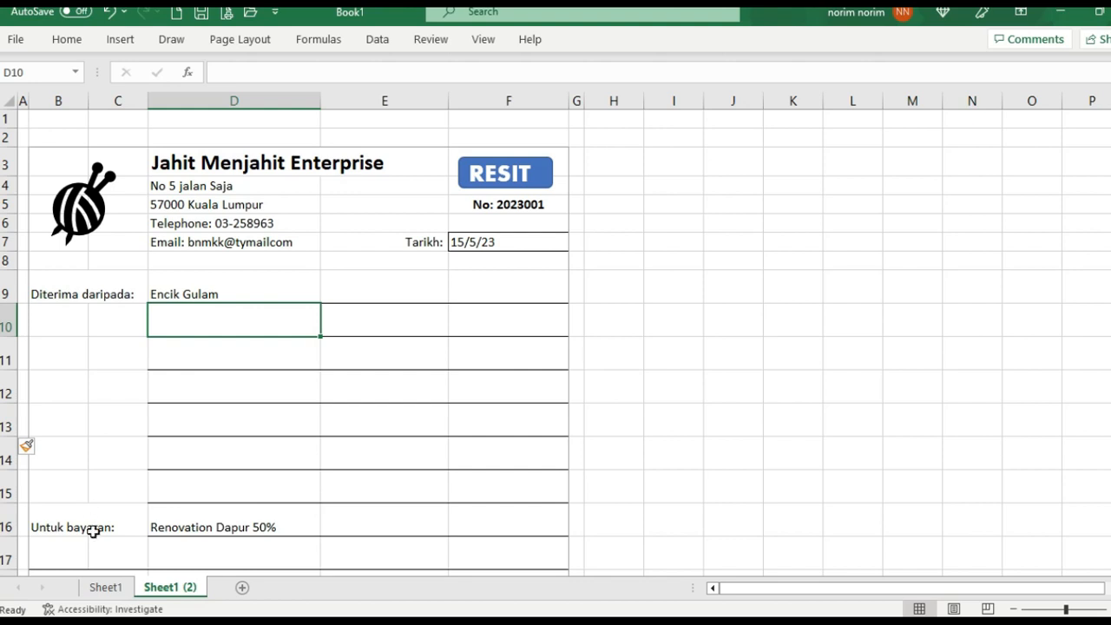
click(65, 529)
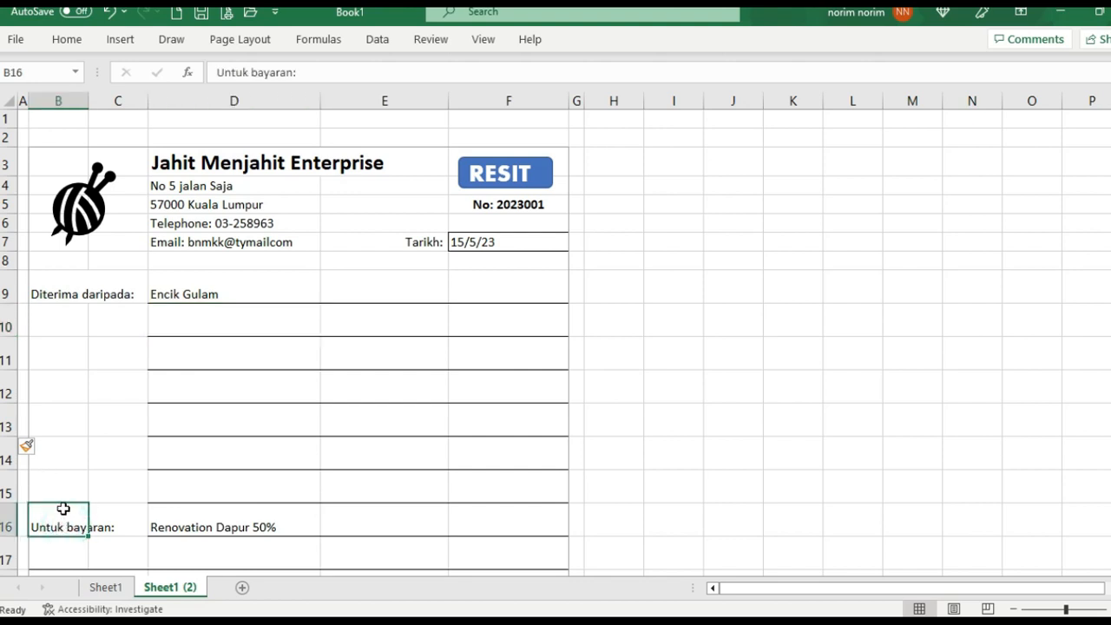
drag(61, 508, 83, 317)
Remove the border lines from cells D9:F10 beside the Diterima daripada and Untuk bayaran labels
drag(189, 294, 518, 326)
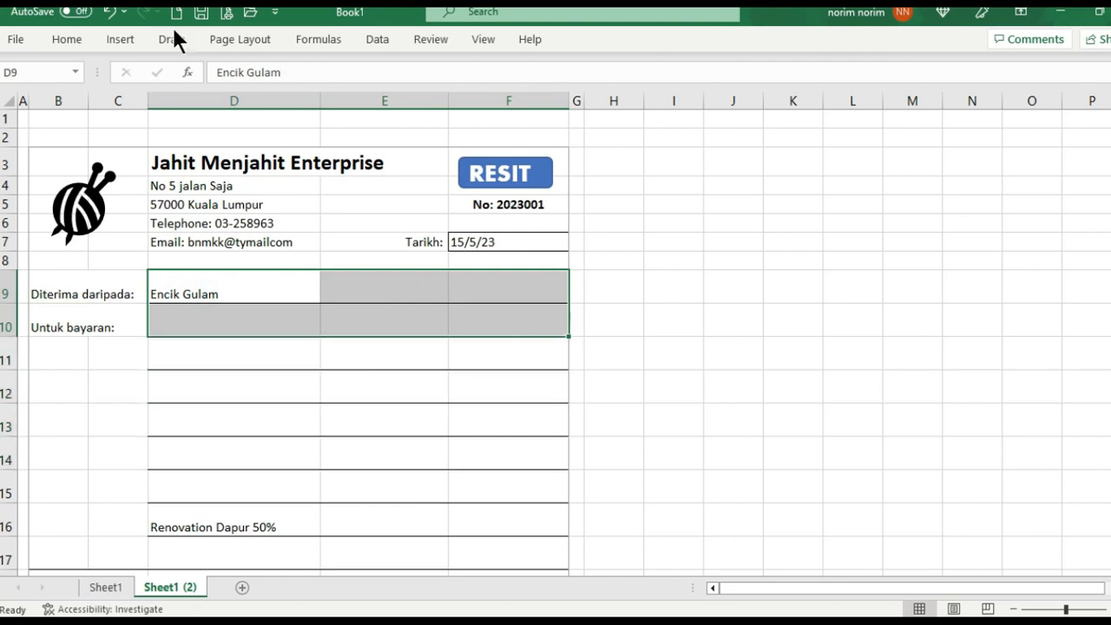
click(69, 40)
click(176, 97)
click(211, 309)
Clear the old payment description from cell D16
drag(56, 350, 555, 392)
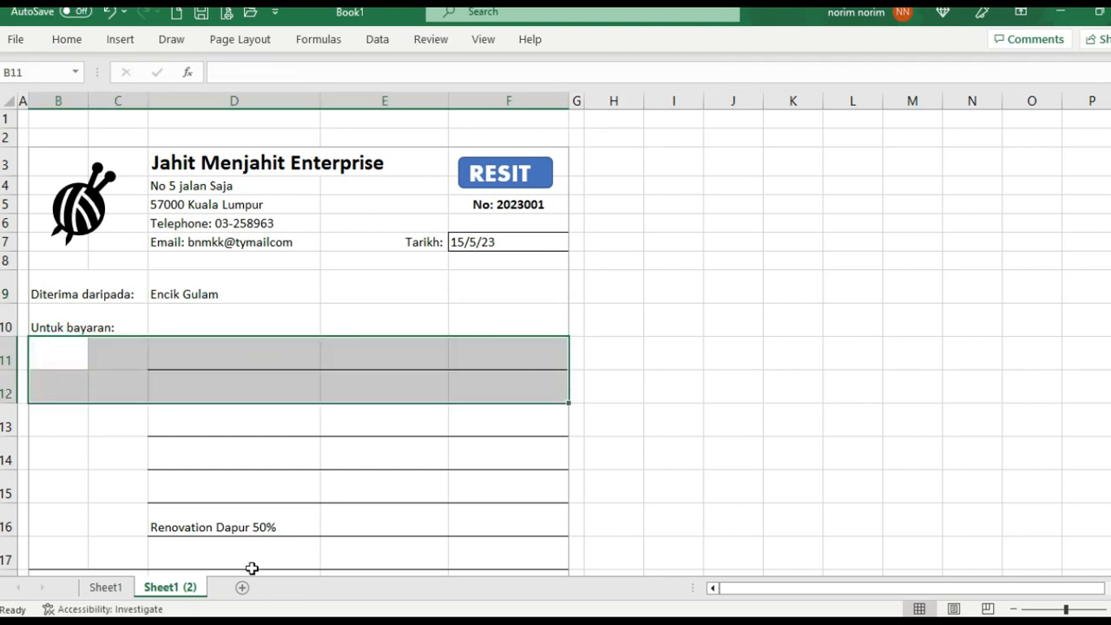
click(169, 522)
key(Delete)
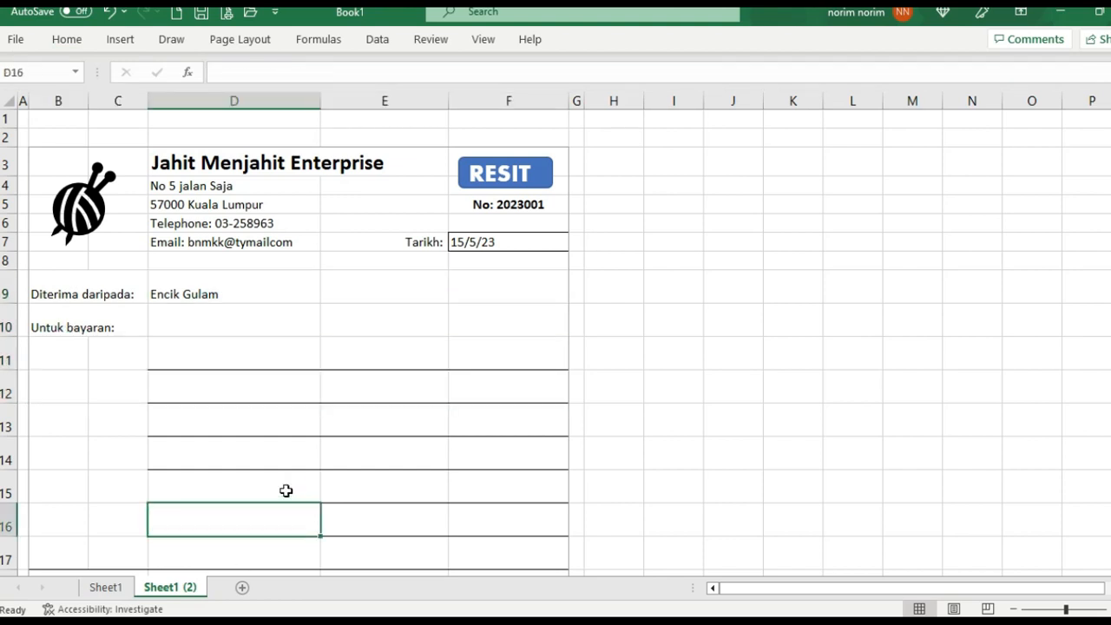
Enter the table headings No in cell B11 and Barangn in cell C11, directly below the Untuk bayaran label
scroll(403, 461, down, 1)
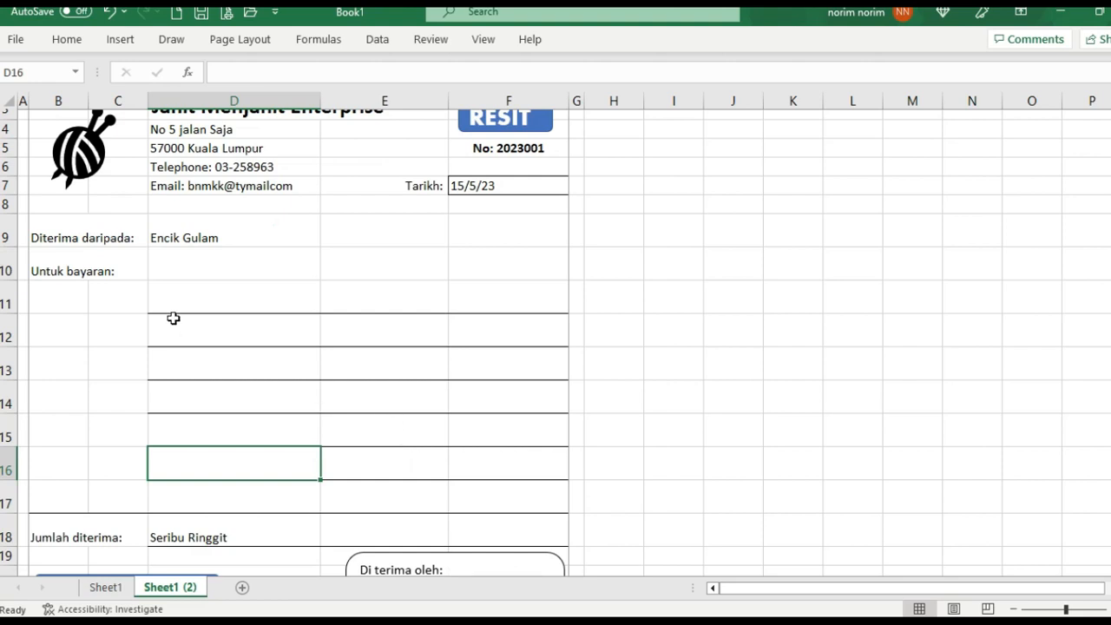
drag(55, 301, 531, 502)
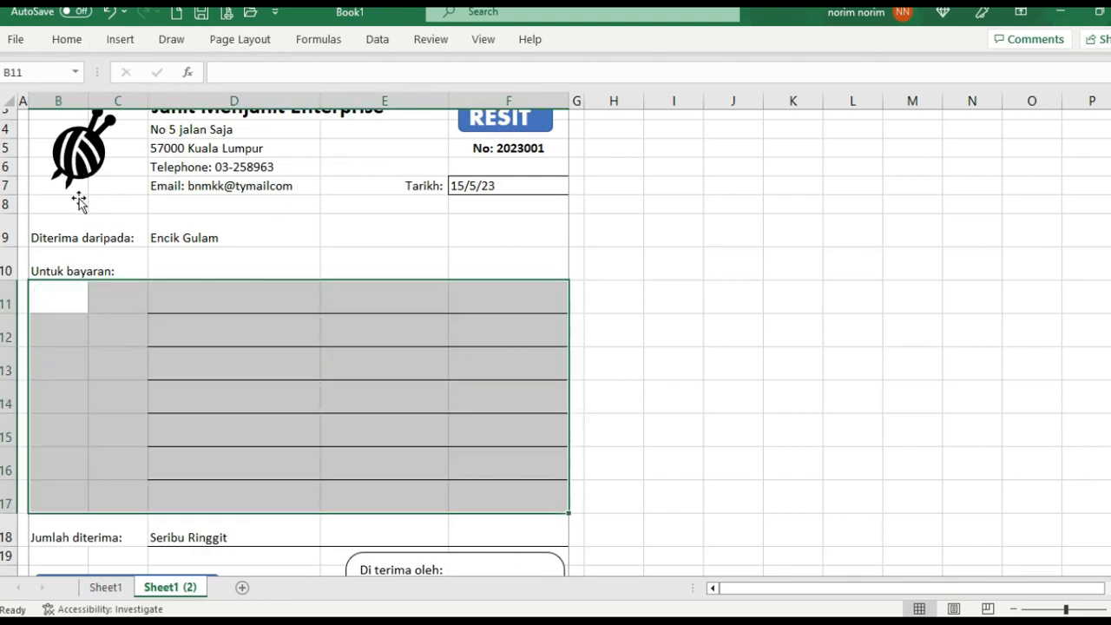
click(132, 342)
click(66, 294)
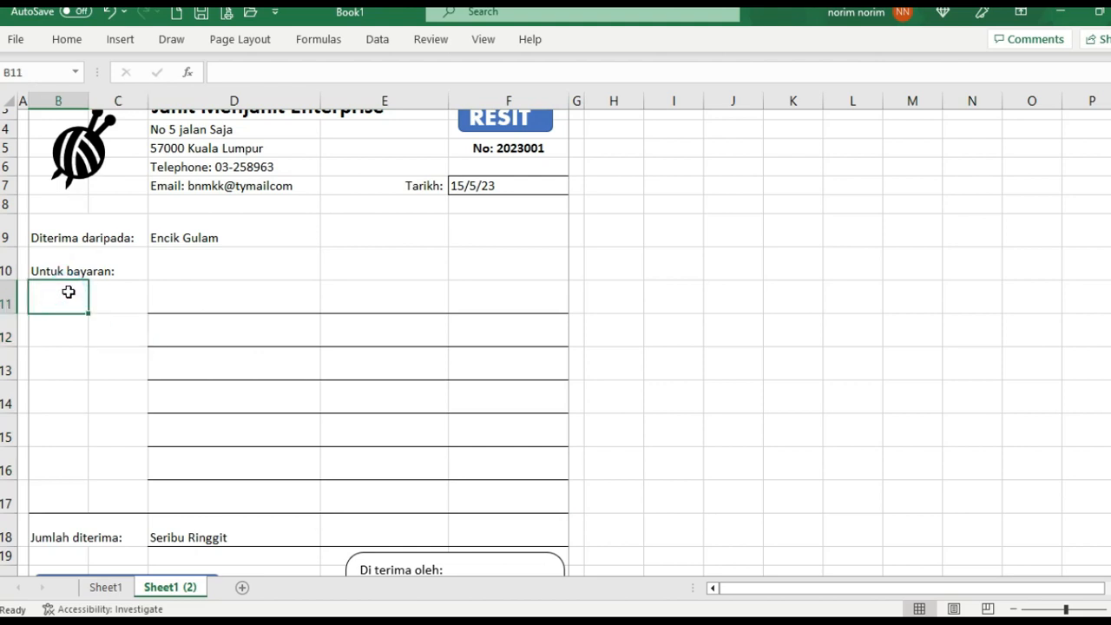
text(No)
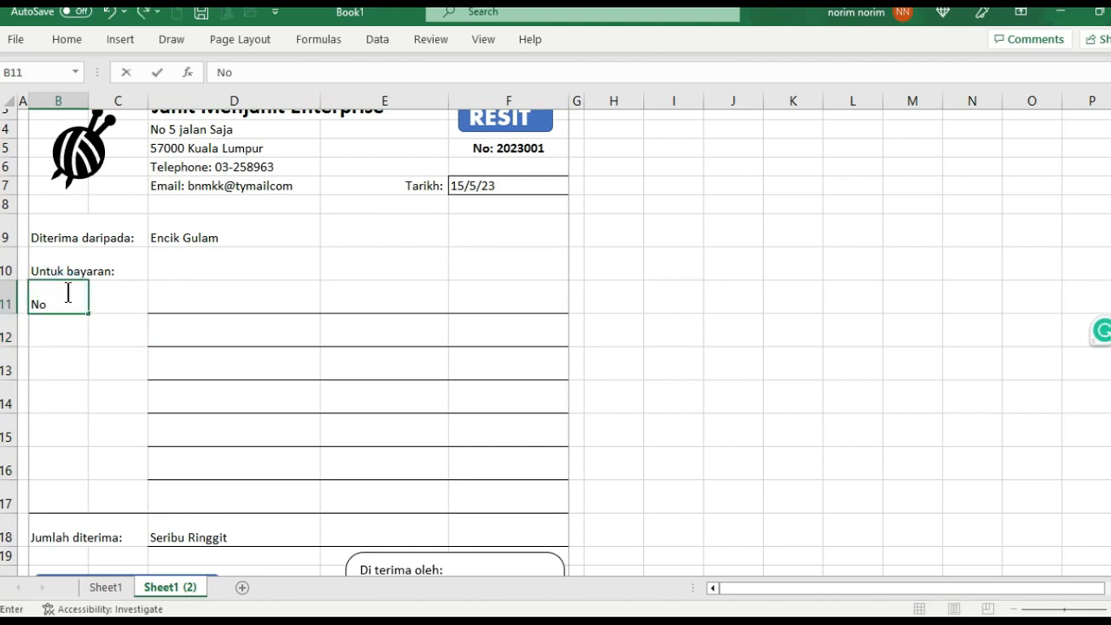
key(Tab)
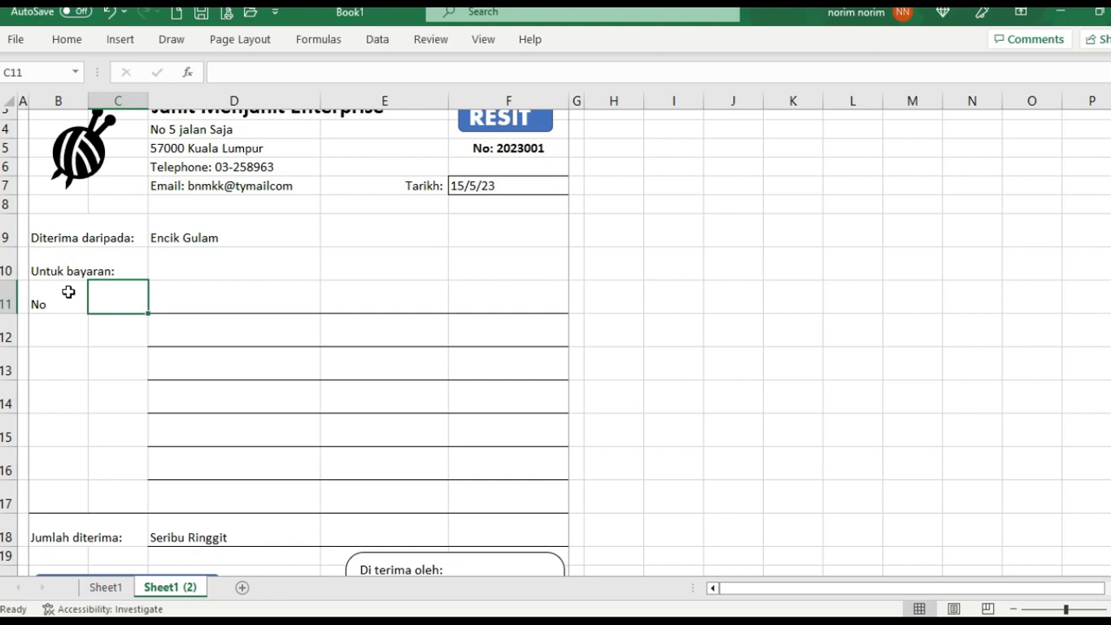
text(BAra)
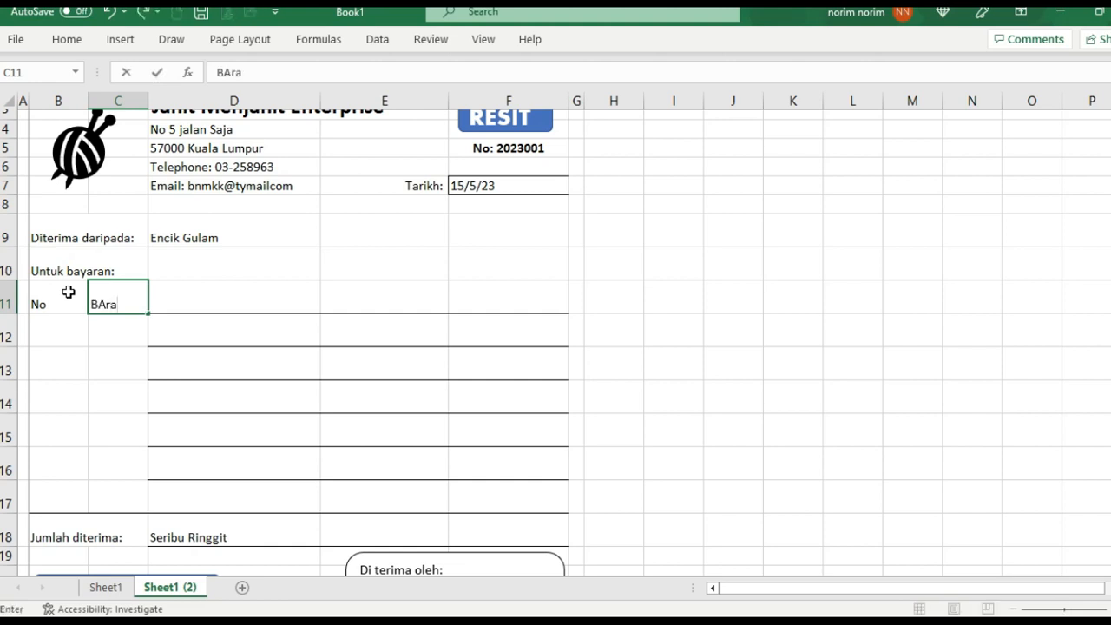
text(ngan)
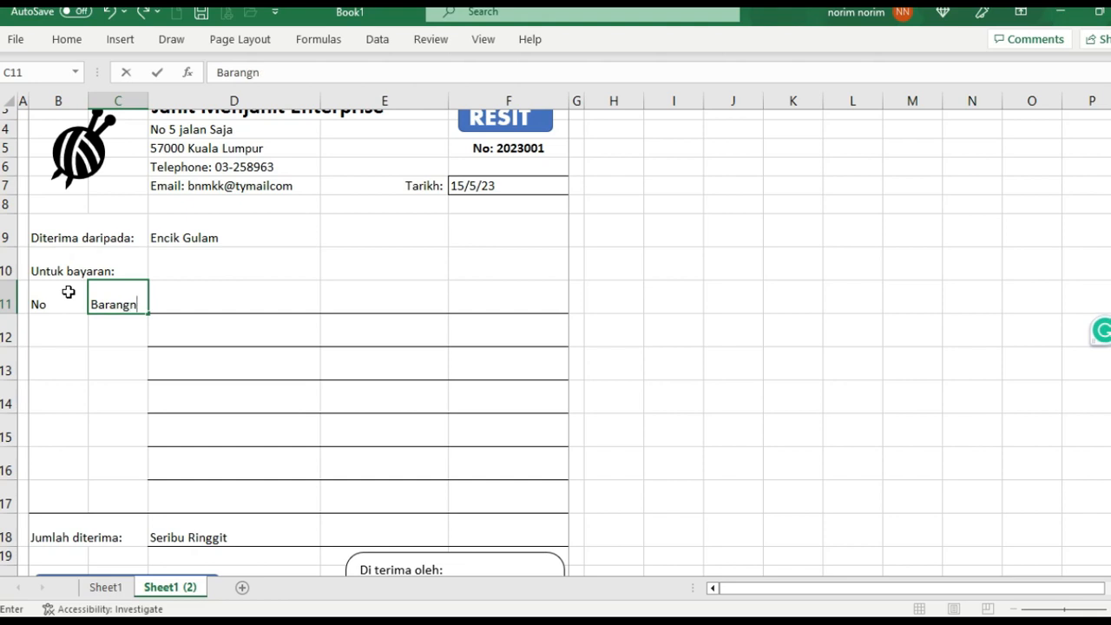
key(Tab)
key(Tab)
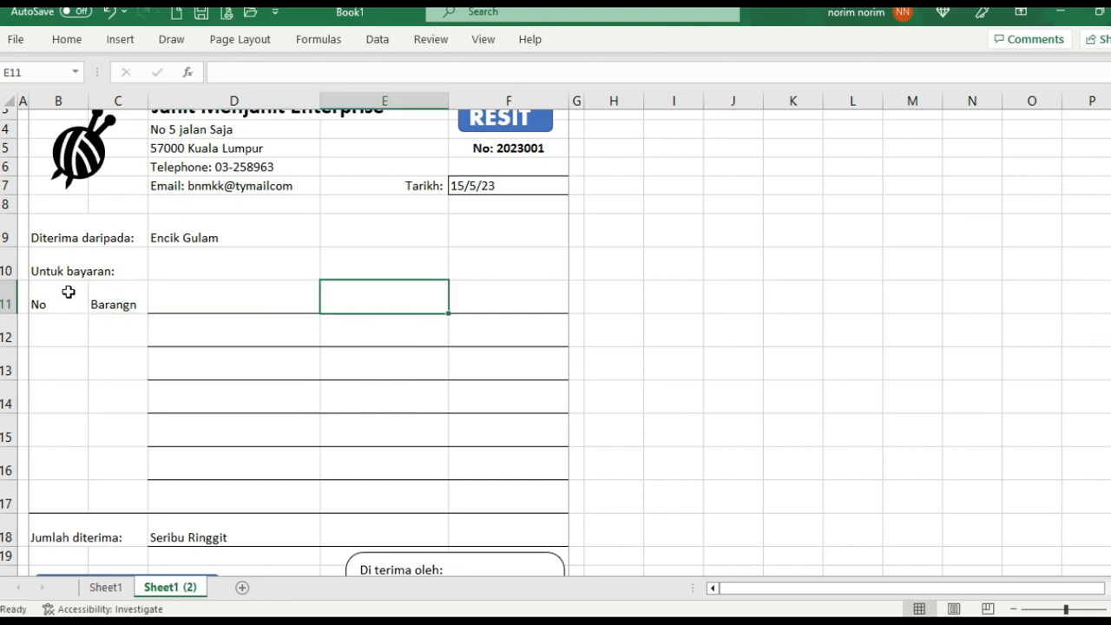
Enter the heading Harga in cell F11
text(H)
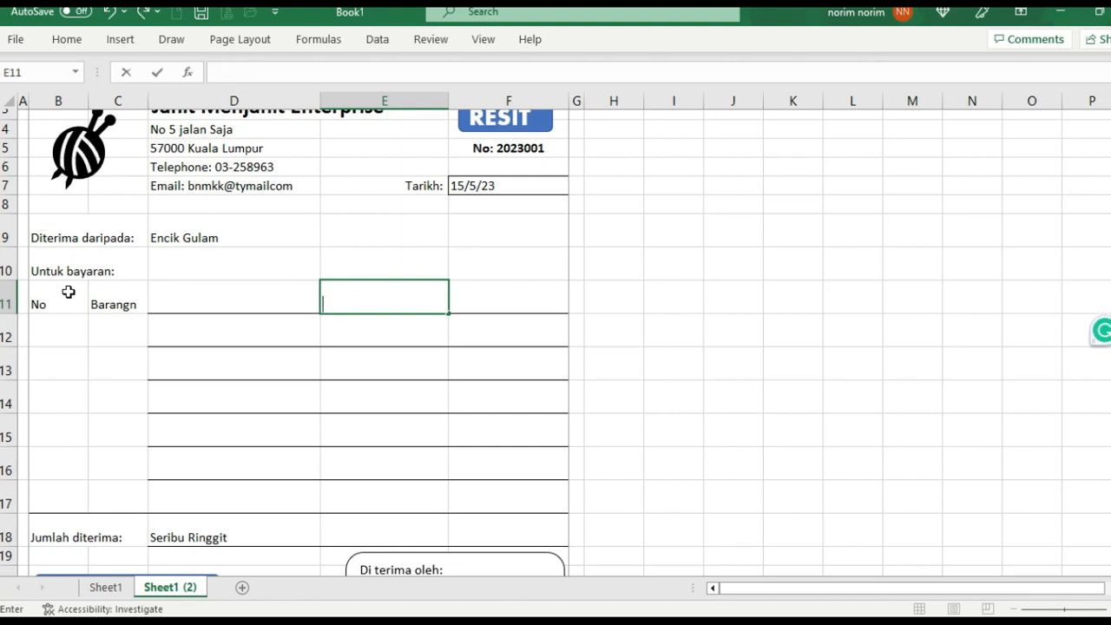
key(Tab)
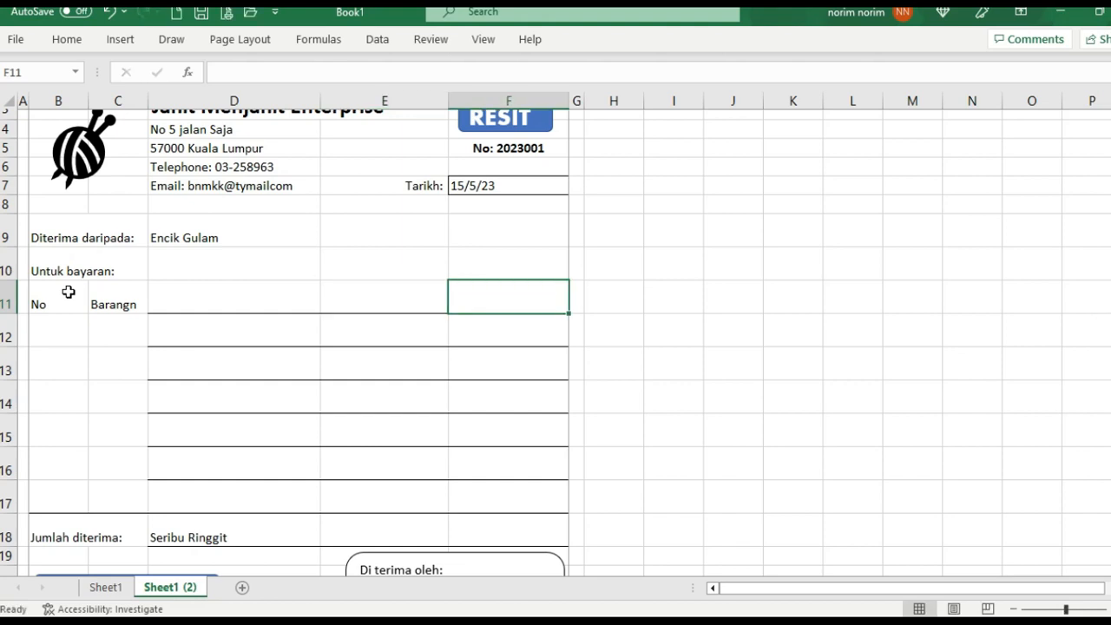
text(HArga)
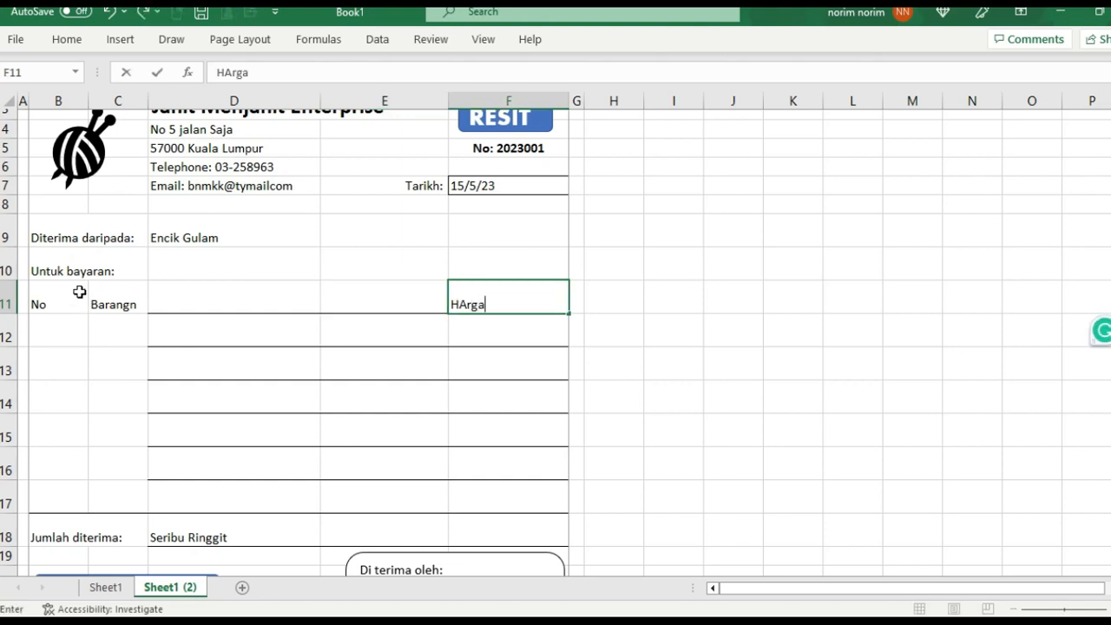
click(360, 395)
Merge and centre cells C11:E11 so the goods heading spans three columns
click(402, 299)
drag(119, 295, 330, 300)
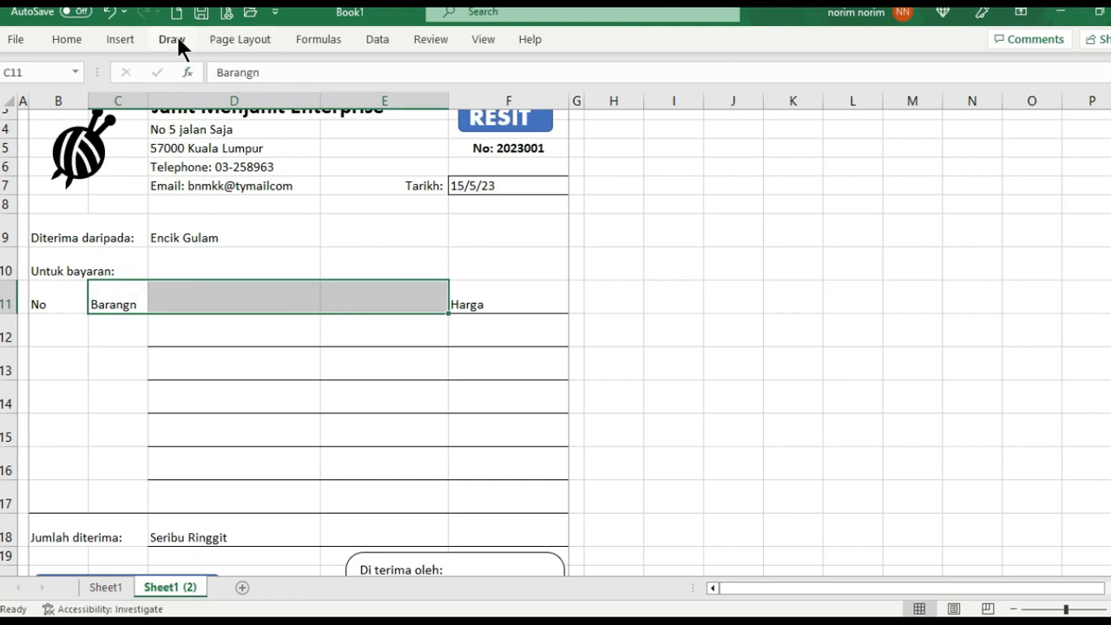
click(69, 41)
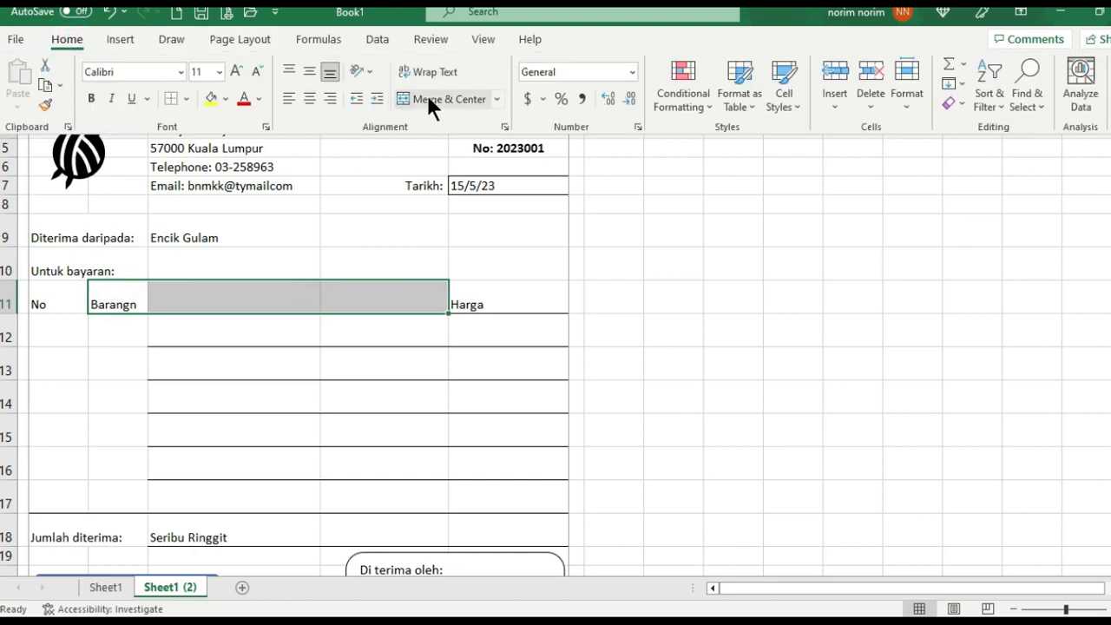
click(427, 97)
click(395, 317)
click(476, 305)
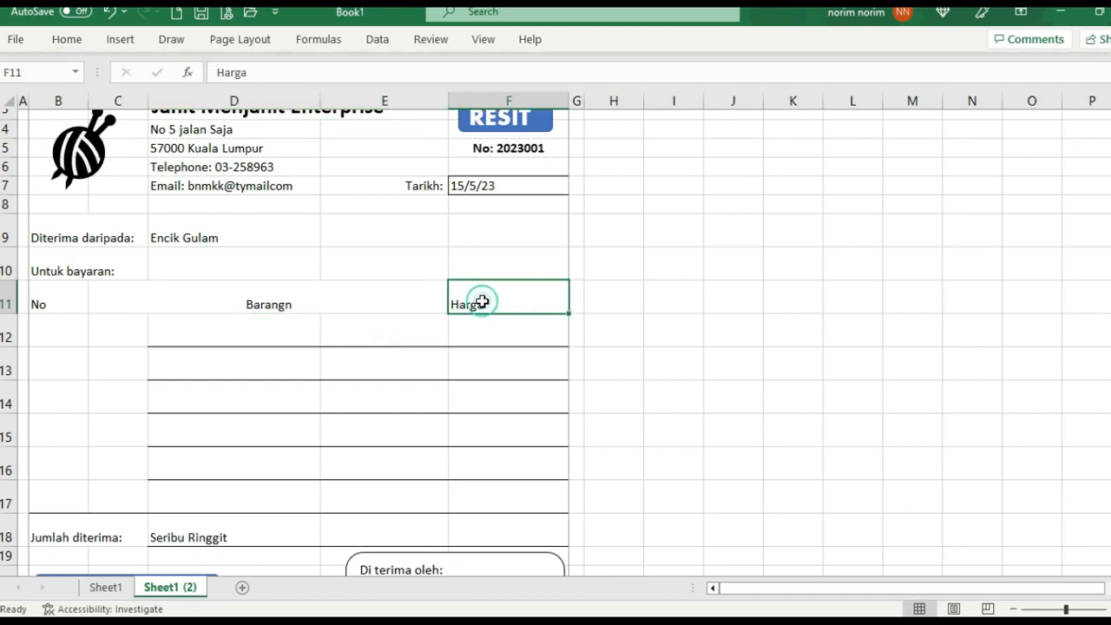
Centre the row 11 headings in B11:F11 both horizontally and vertically
drag(48, 301, 470, 302)
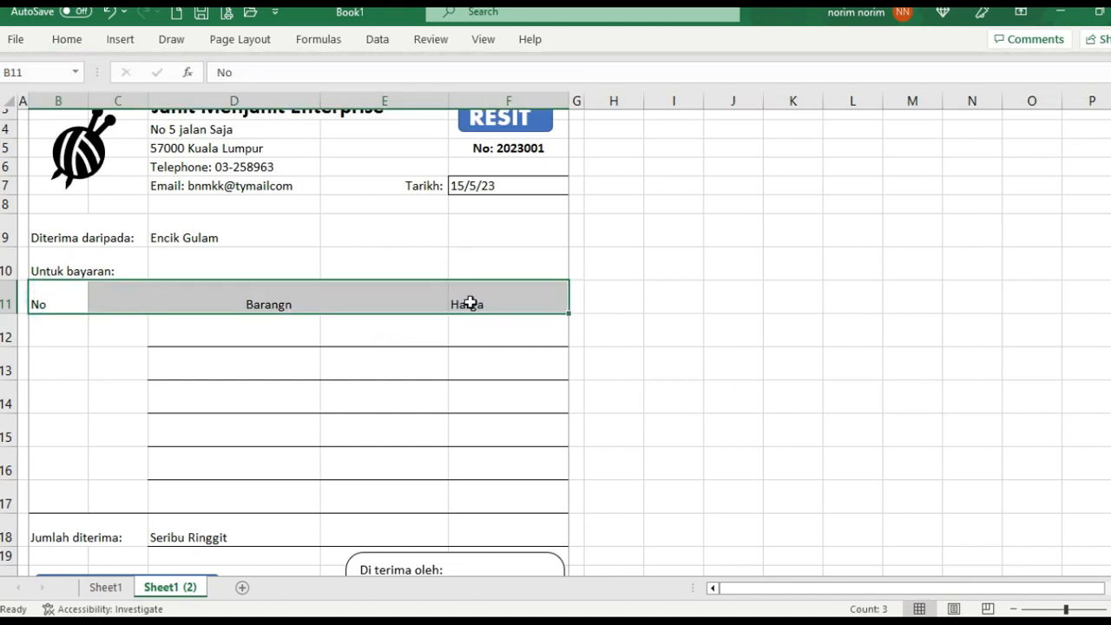
click(122, 40)
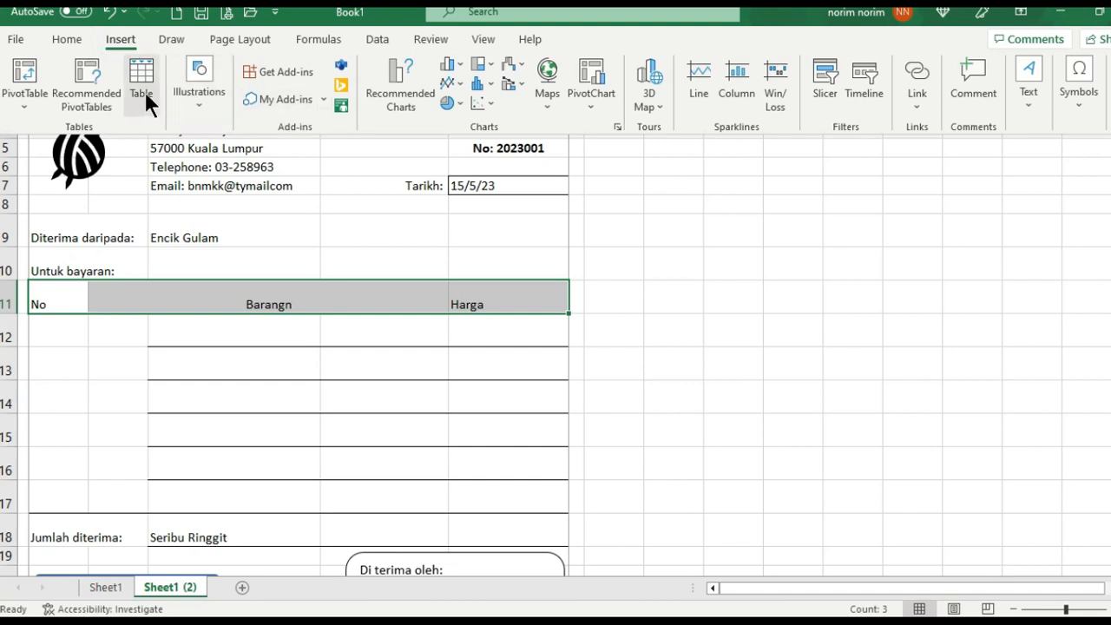
click(67, 39)
click(307, 97)
click(309, 77)
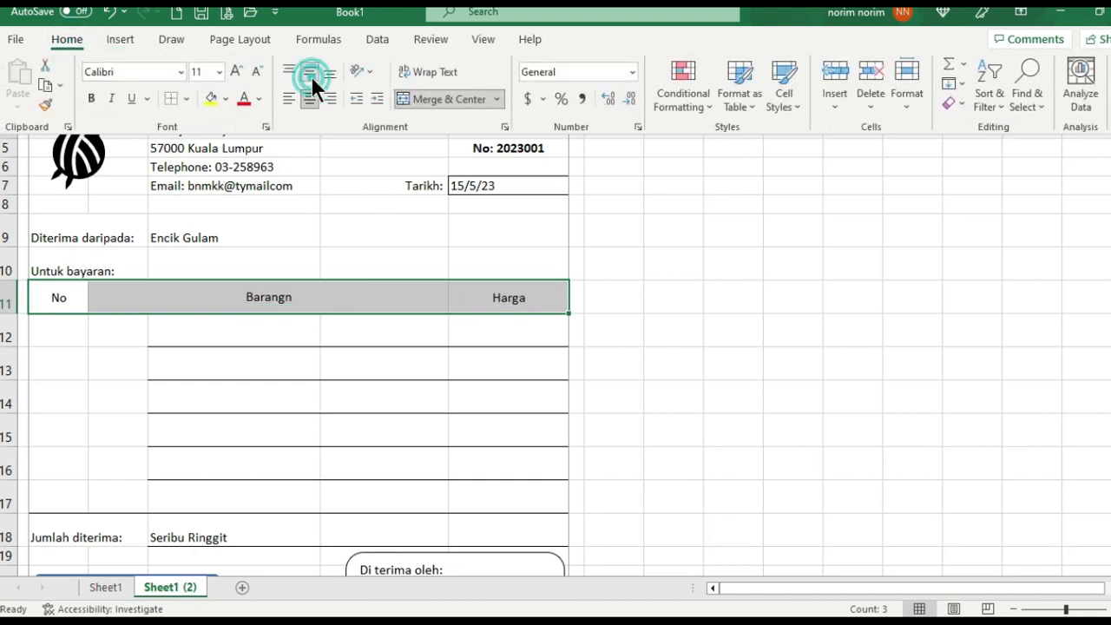
Correct the spelling of the merged goods heading in row 11 to Barangan
click(260, 295)
click(283, 293)
click(287, 299)
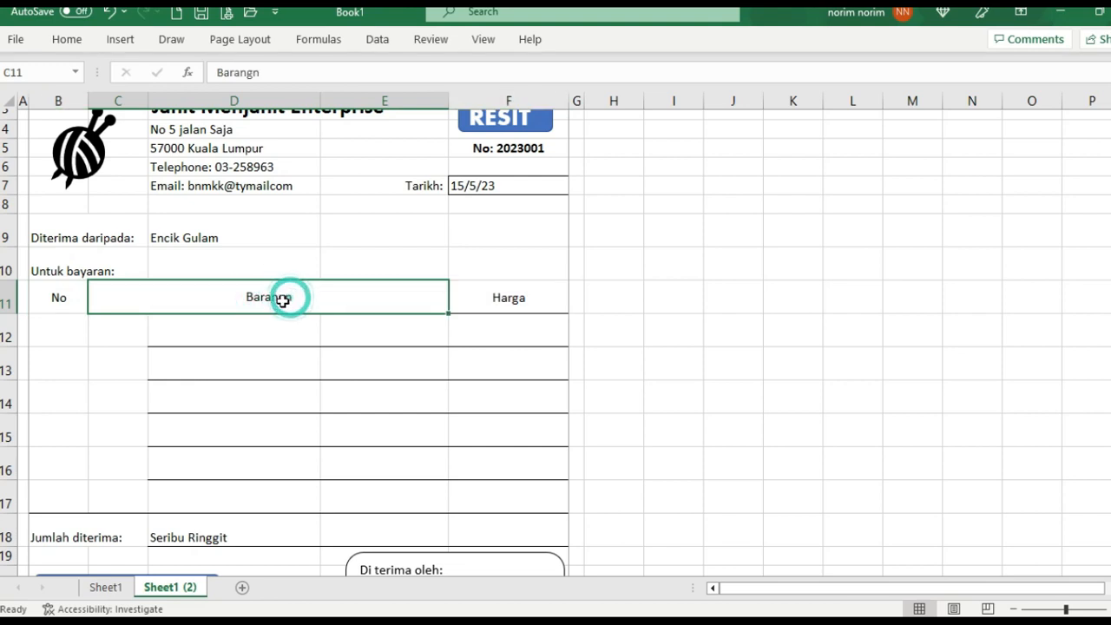
click(250, 72)
text(a)
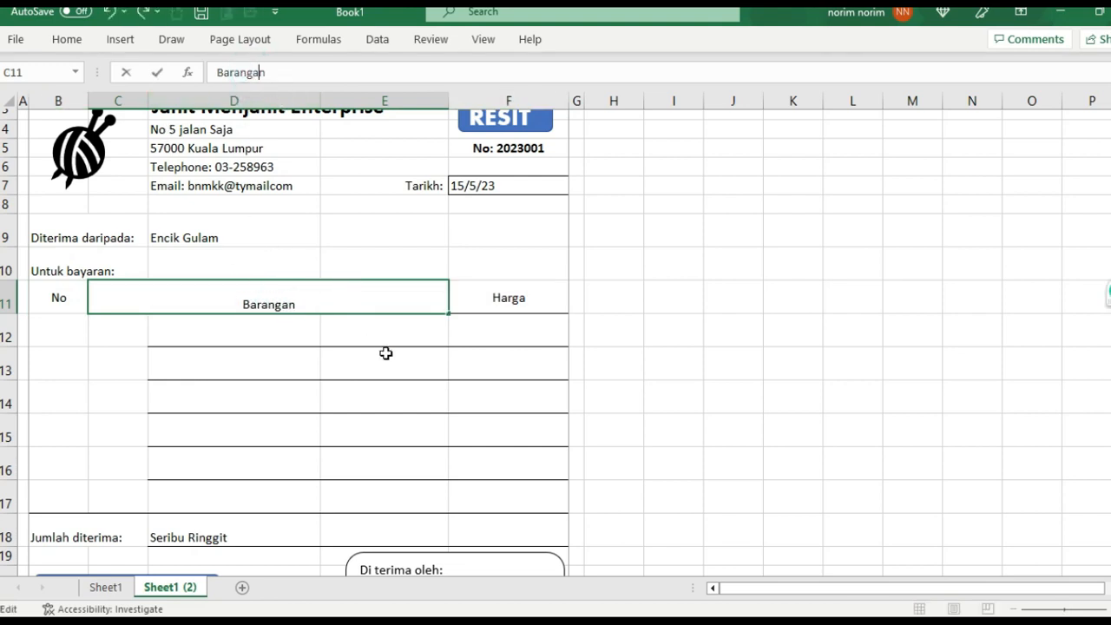
click(370, 370)
Copy the formatting of heading row B11:F11 onto the item rows B12:F17 with Format Painter
drag(69, 295, 490, 302)
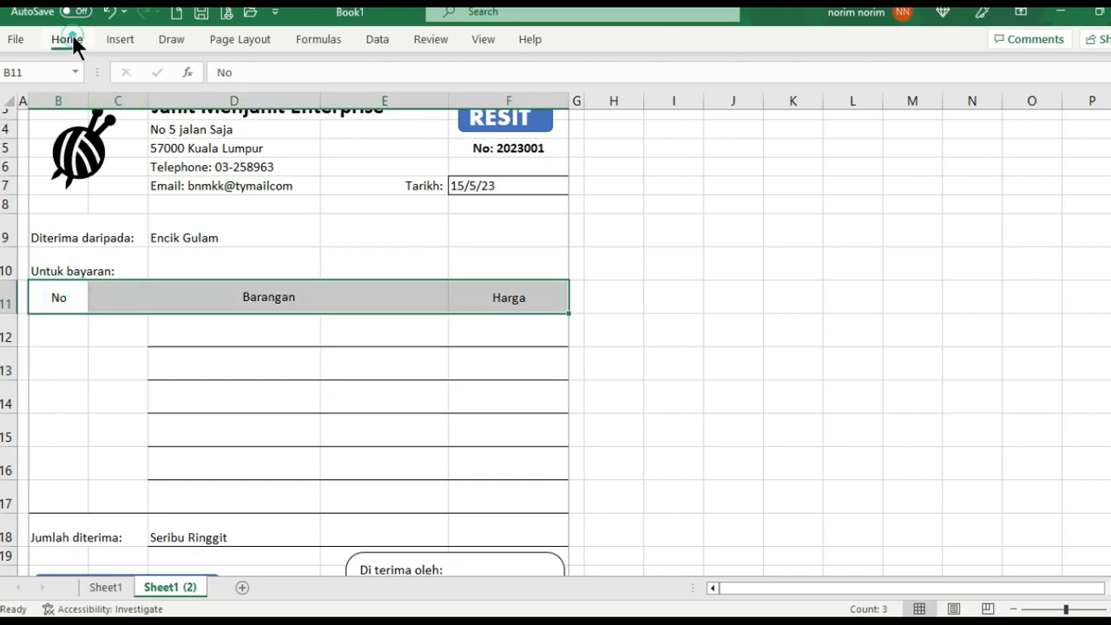
click(67, 39)
click(46, 103)
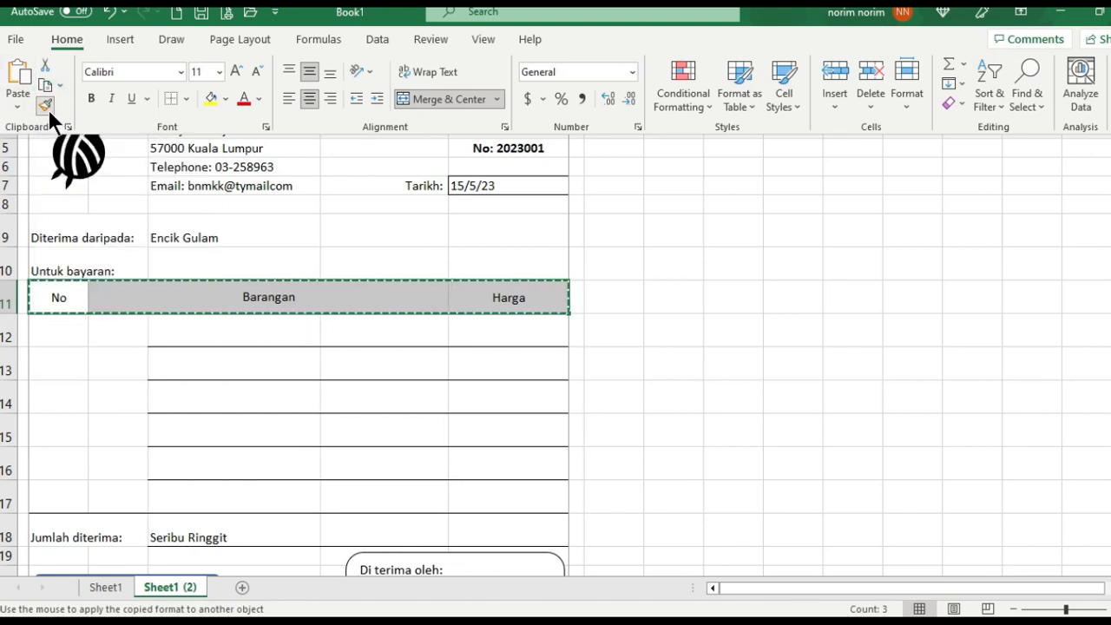
key(ctrl+F1)
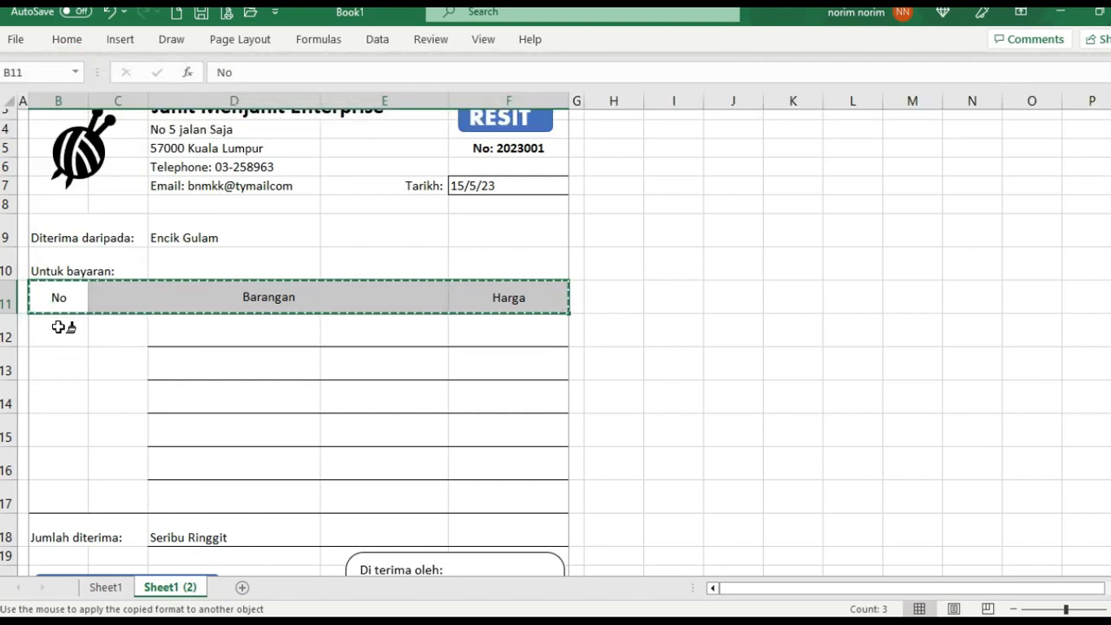
mouse_move(61, 322)
mouse_down()
mouse_move(82, 469)
mouse_move(486, 484)
mouse_up()
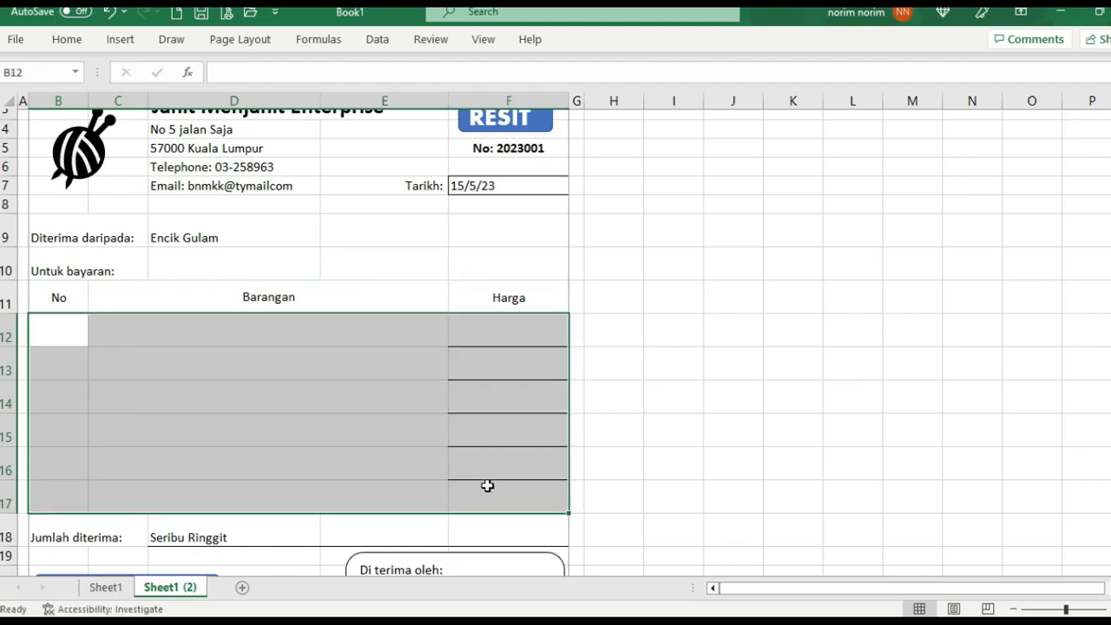
click(519, 431)
Apply All Borders to the heading row B11:F11
drag(505, 295, 519, 494)
click(348, 360)
drag(516, 295, 59, 294)
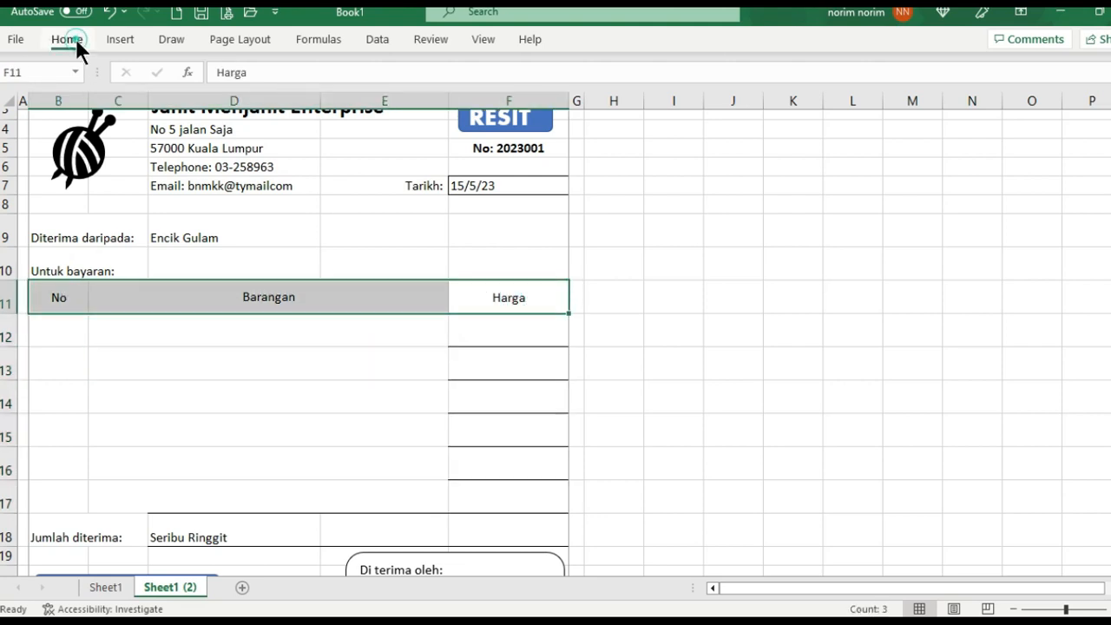
click(74, 39)
click(187, 98)
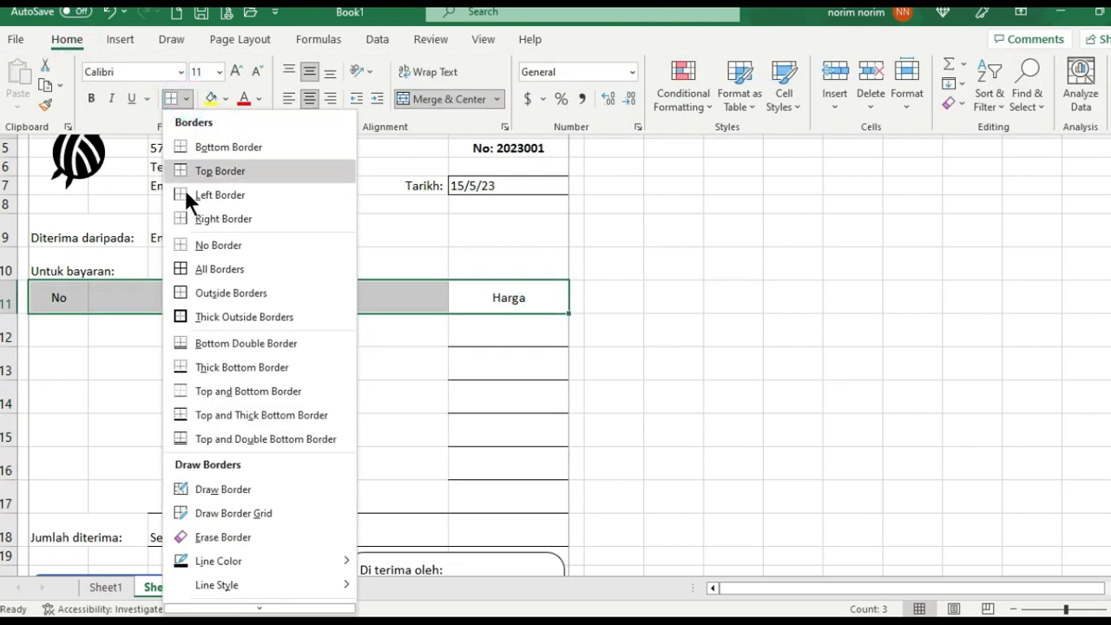
click(182, 263)
click(246, 338)
Apply All Borders to the item rows B12:F17 and again to the Harga heading cell F11
mouse_move(60, 329)
mouse_down()
mouse_move(409, 344)
mouse_move(523, 466)
mouse_move(525, 495)
mouse_up()
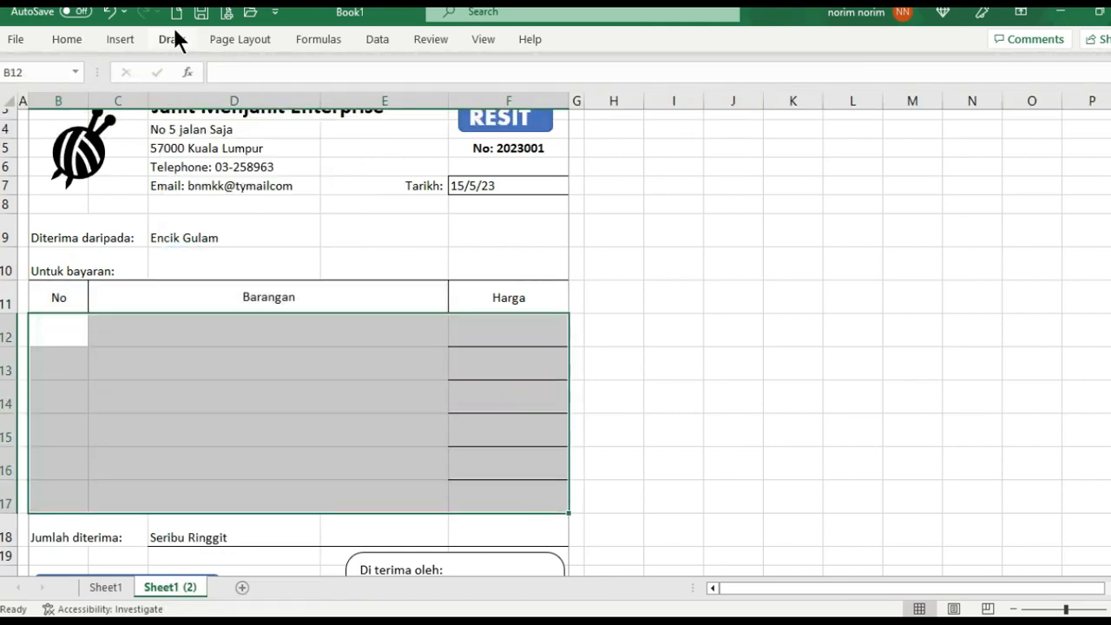
click(66, 39)
click(168, 99)
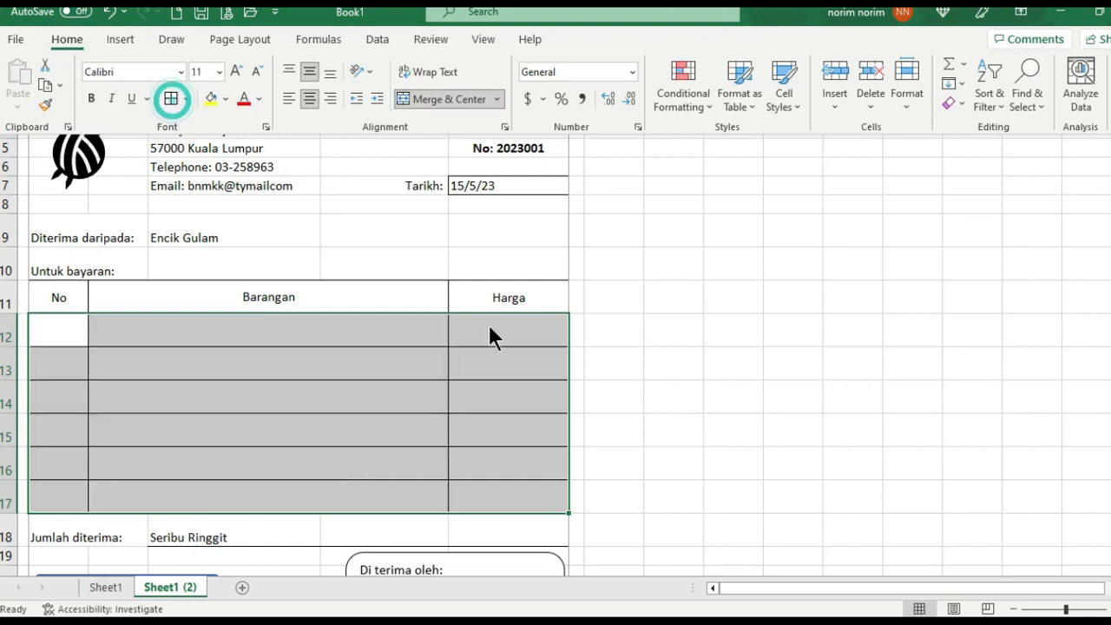
click(543, 289)
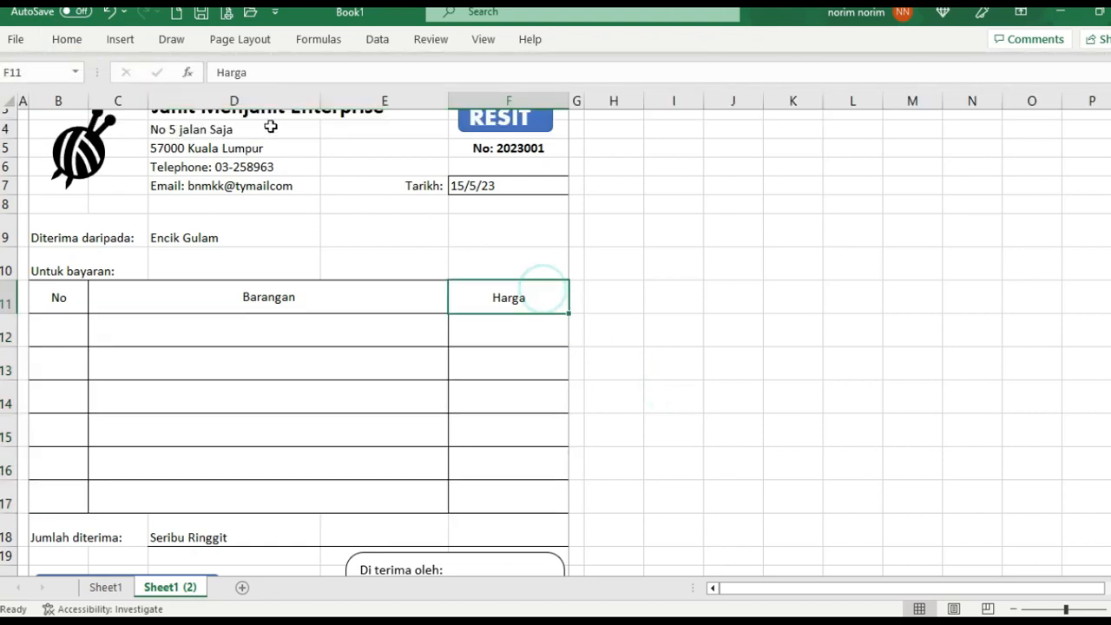
click(69, 40)
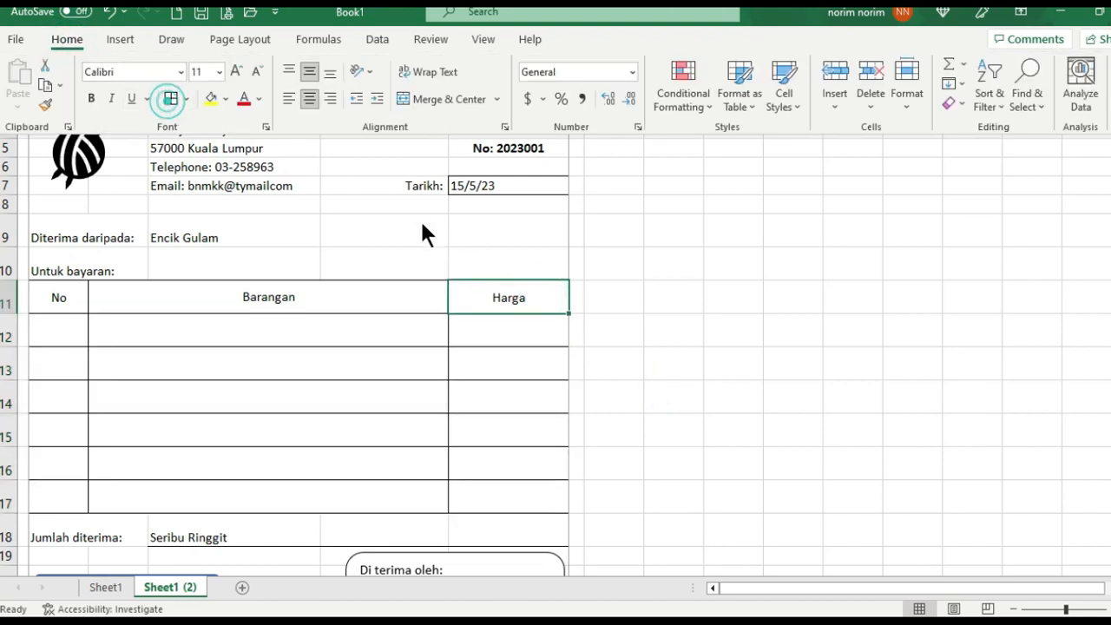
click(616, 283)
Enter Jumlah as the total label in the merged Barangan cell of row 17
scroll(640, 380, down, 2)
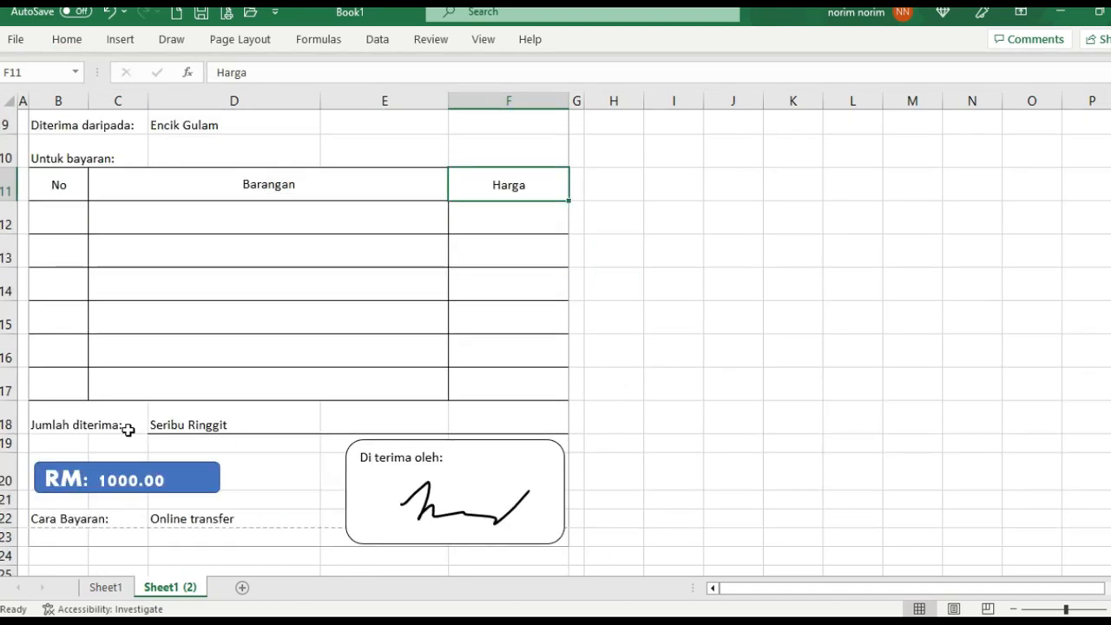
click(70, 424)
click(260, 420)
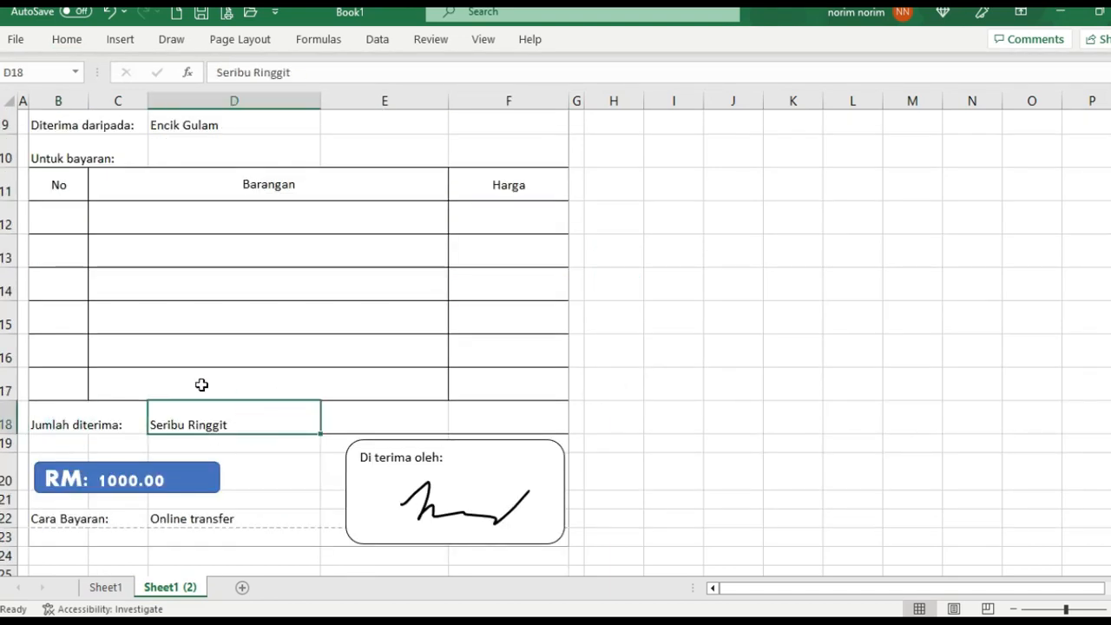
click(170, 387)
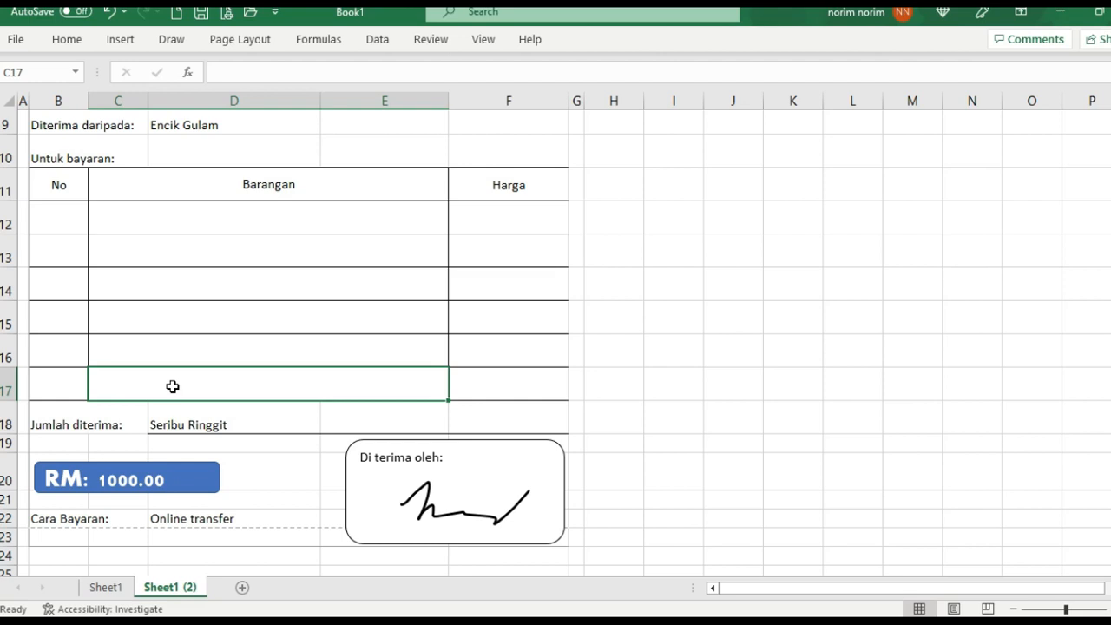
text(JUmlah)
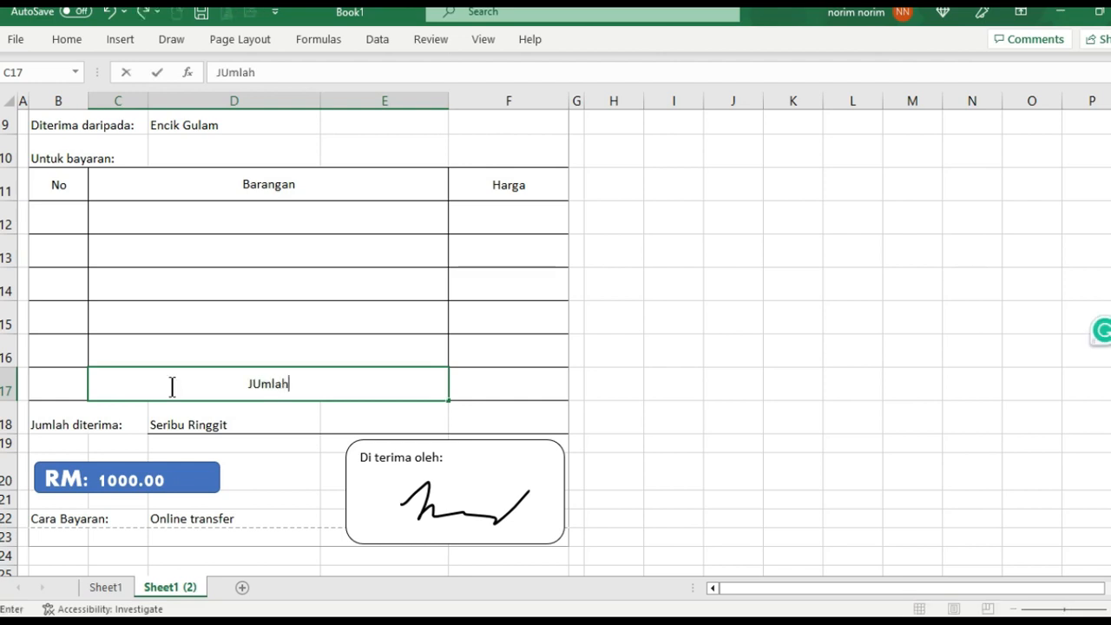
key(Return)
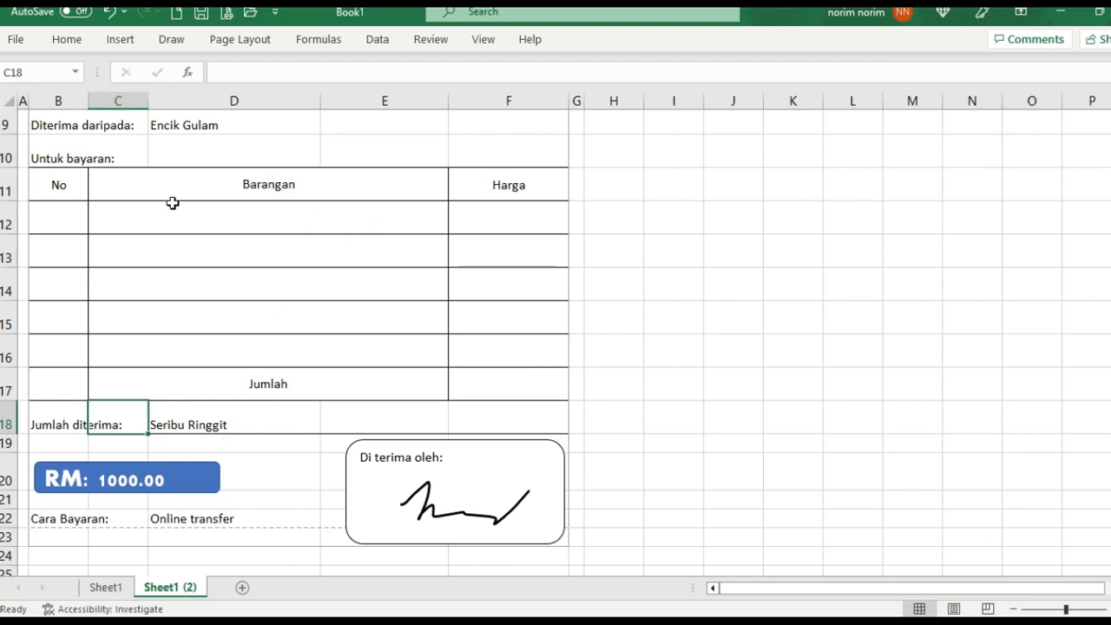
Insert five rows above the first item row, at rows 12 to 16
drag(8, 217, 3, 347)
right_click(3, 347)
click(52, 176)
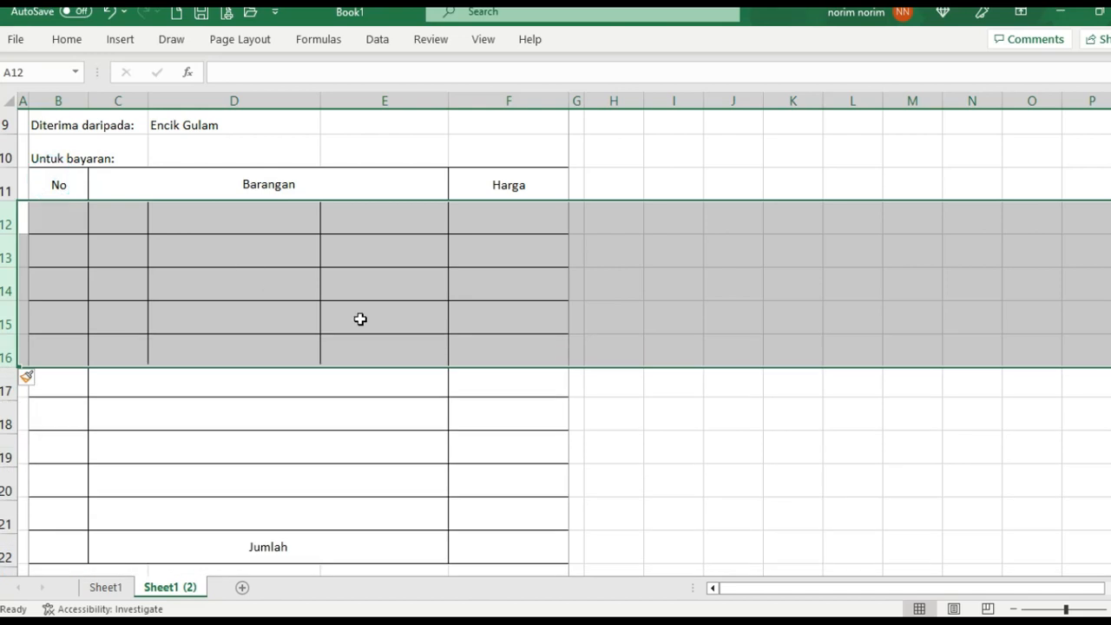
click(370, 399)
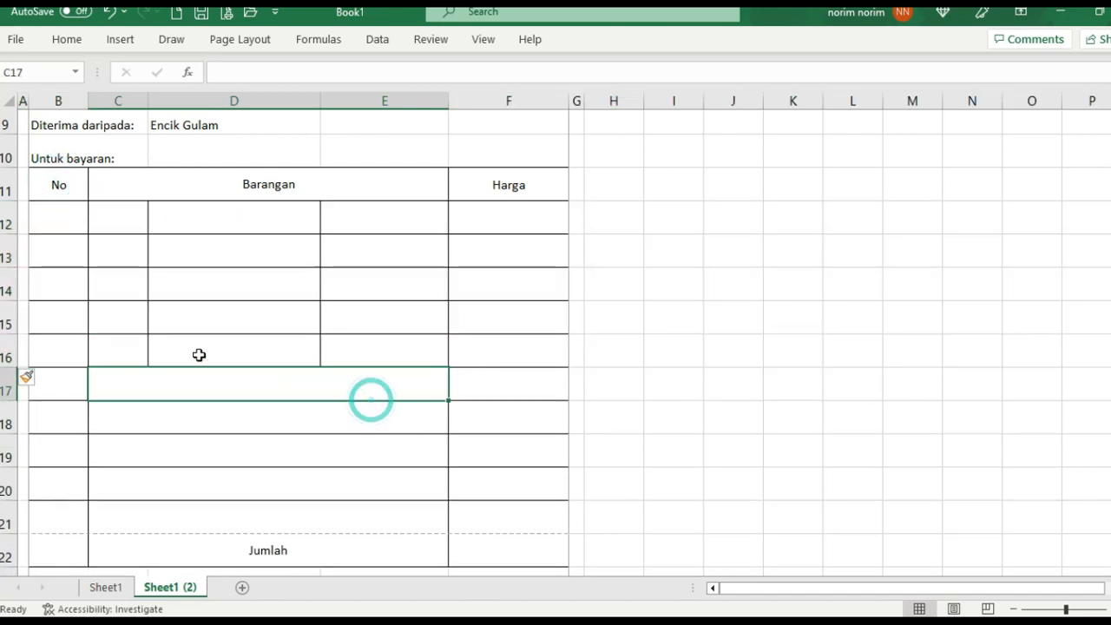
Try to copy the merged formatting of C17 onto C12:C16 with Format Painter
click(113, 387)
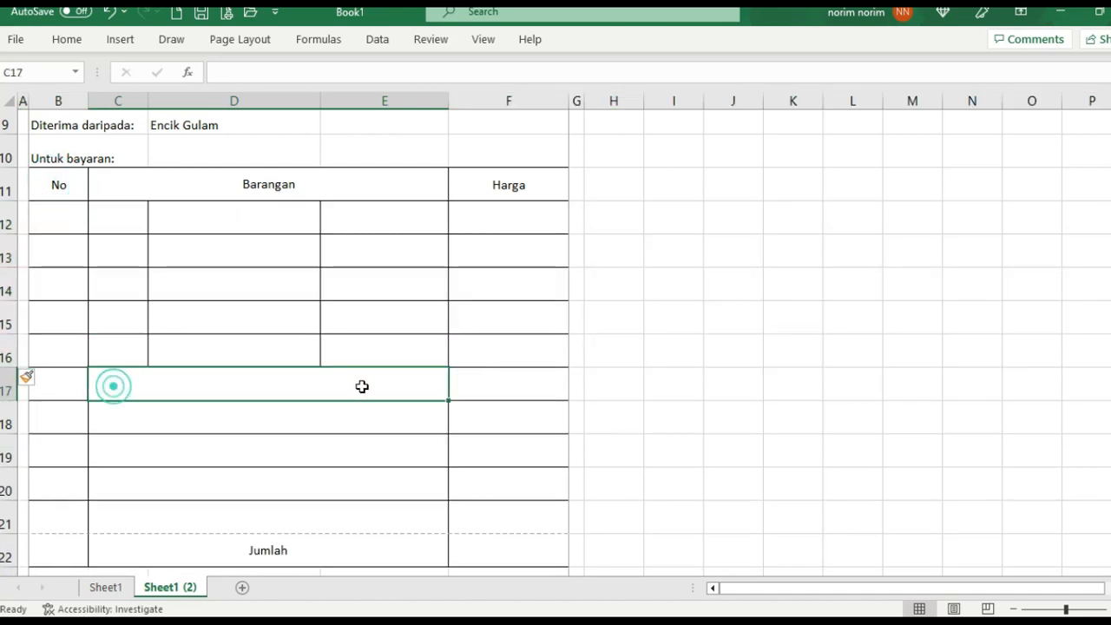
click(21, 41)
click(17, 47)
click(70, 40)
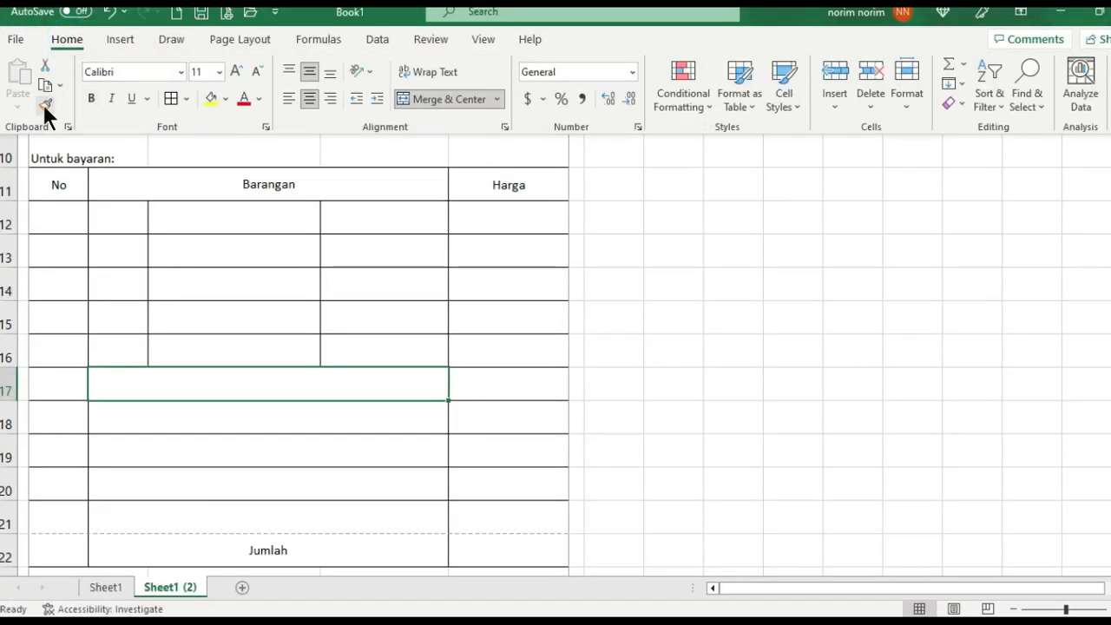
click(44, 104)
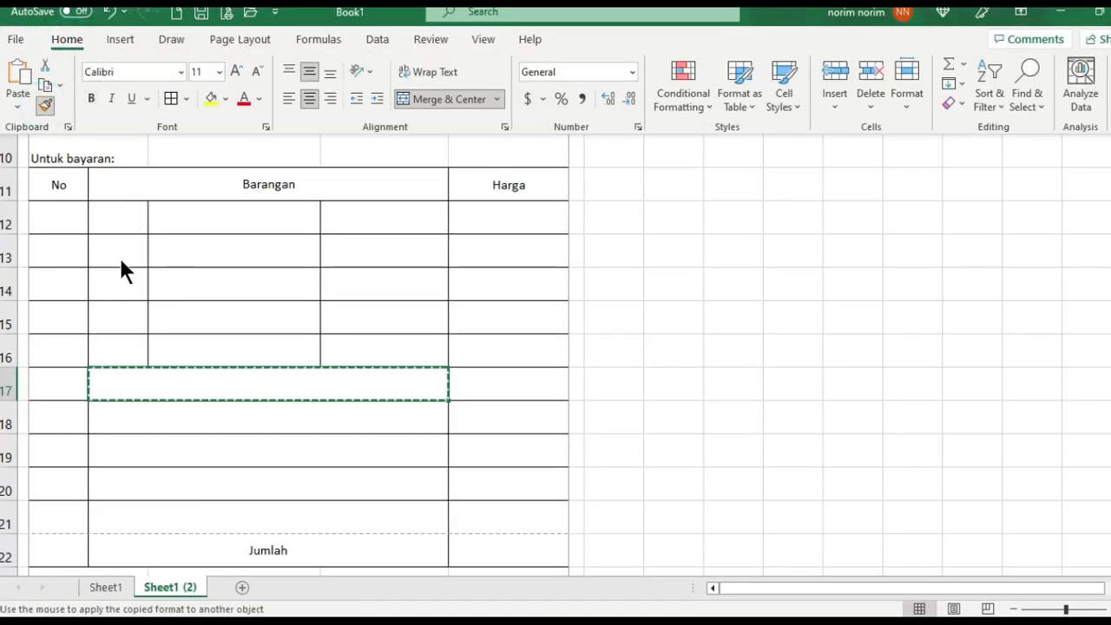
click(122, 213)
drag(122, 212, 130, 351)
key(Return)
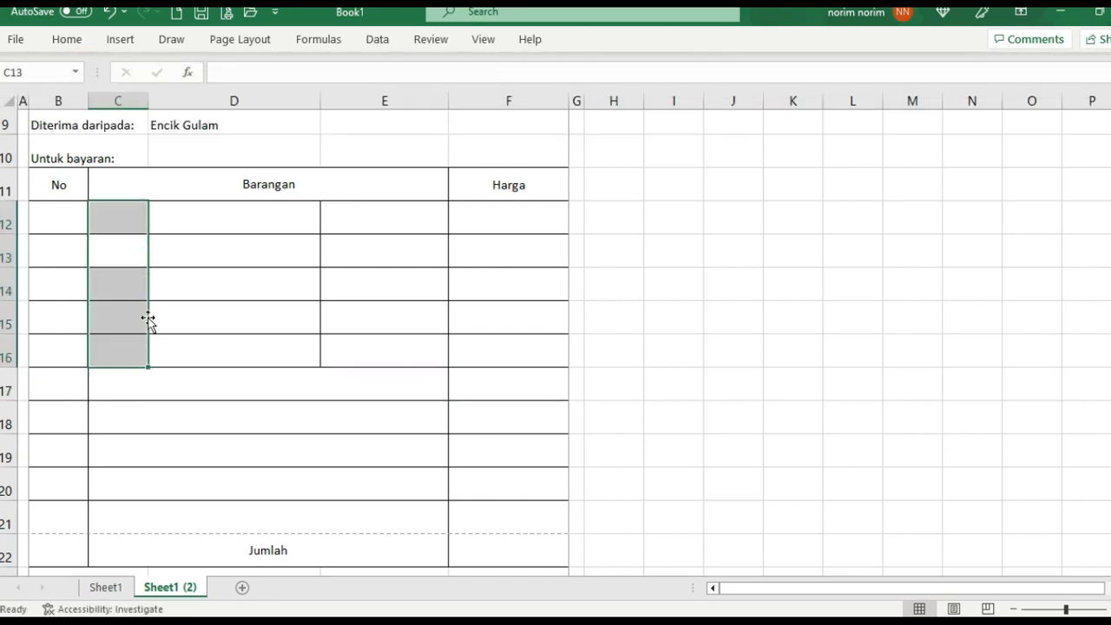
Copy the merged Barangan cell formatting of row 17 onto rows 12 and 13, one row at a time, with Format Painter
click(171, 371)
click(66, 41)
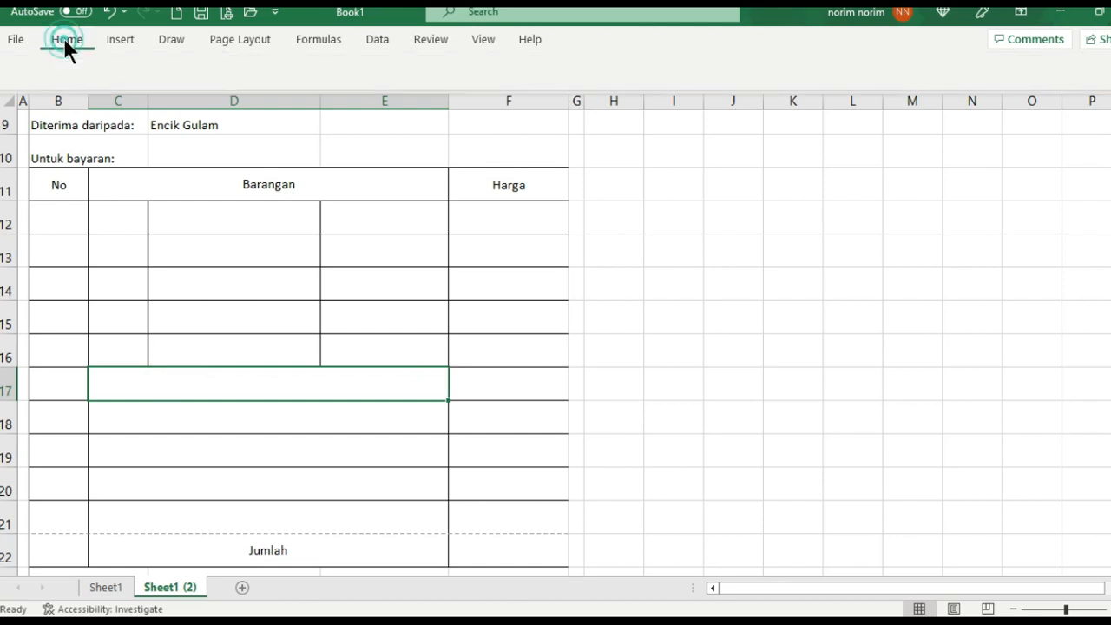
click(46, 105)
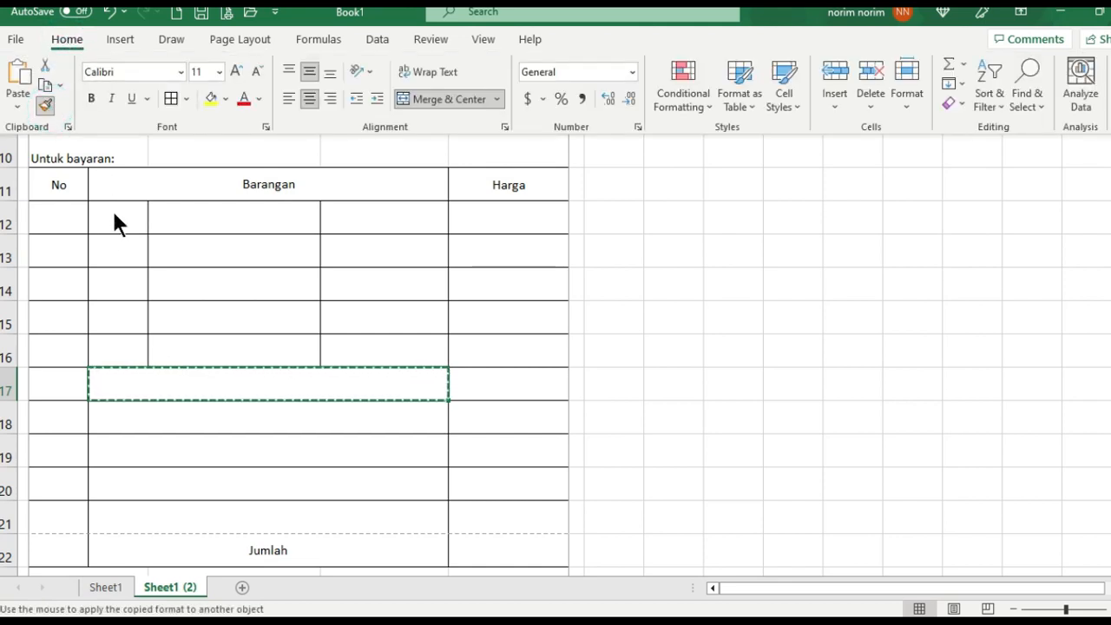
click(120, 215)
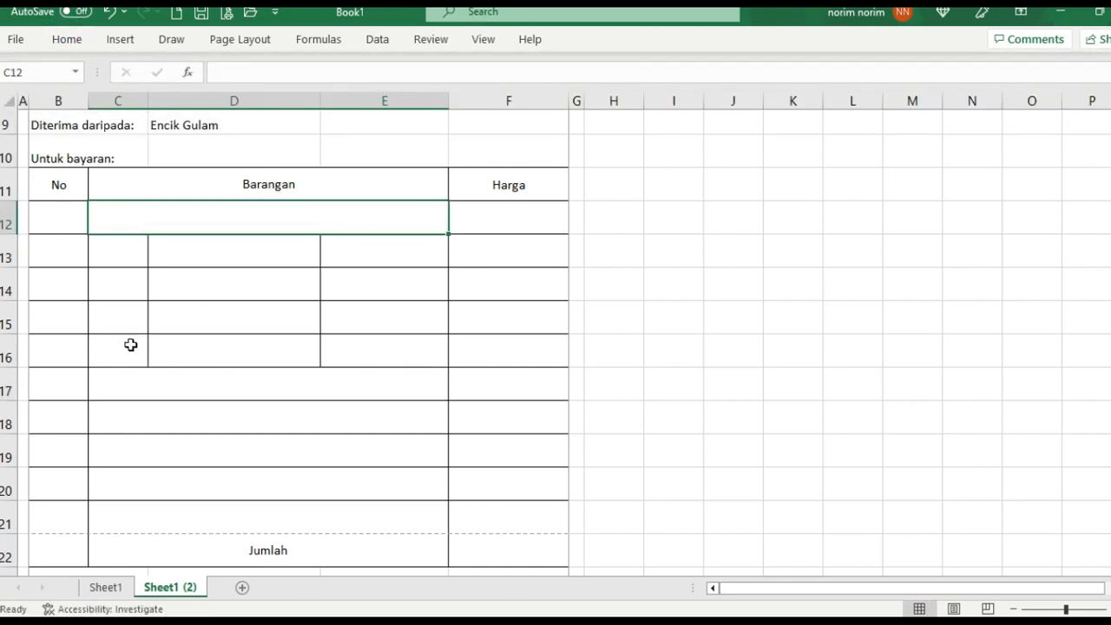
click(62, 40)
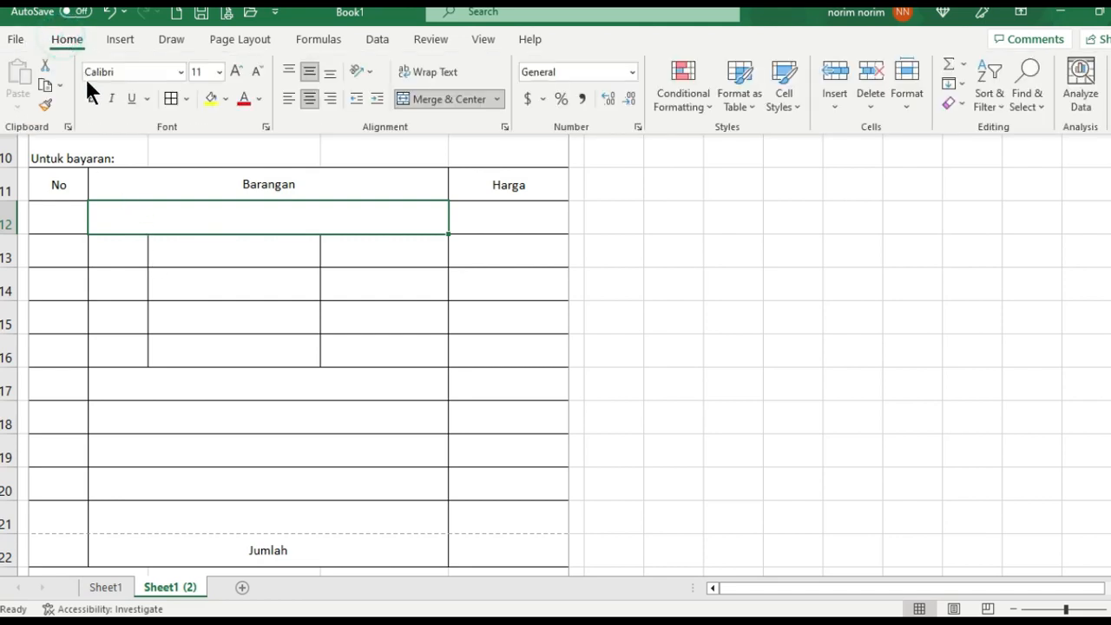
click(46, 104)
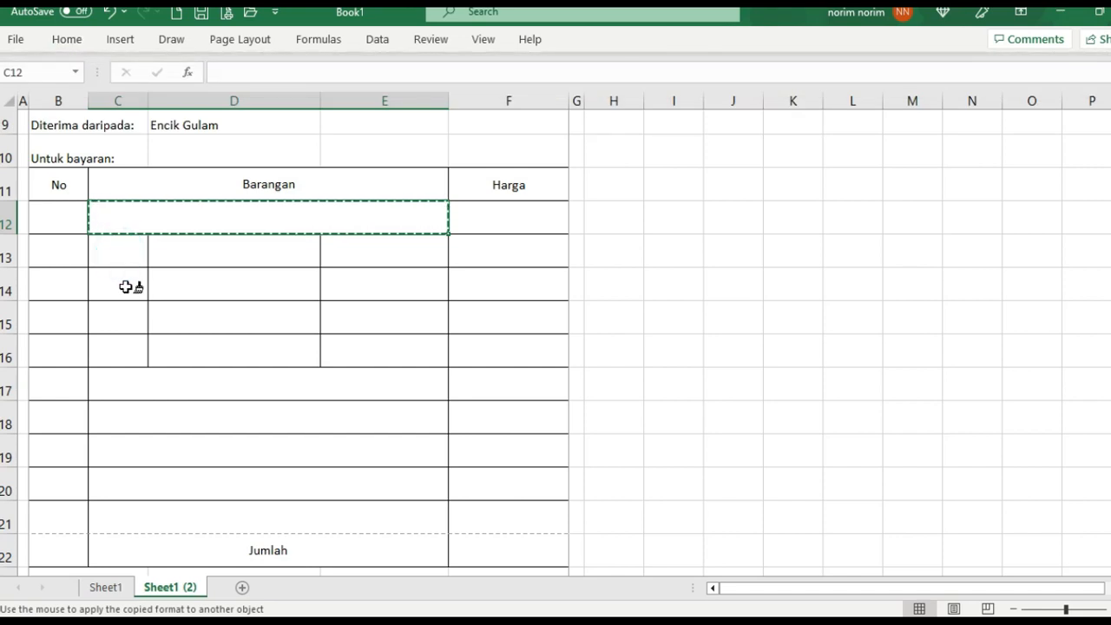
click(133, 244)
click(67, 40)
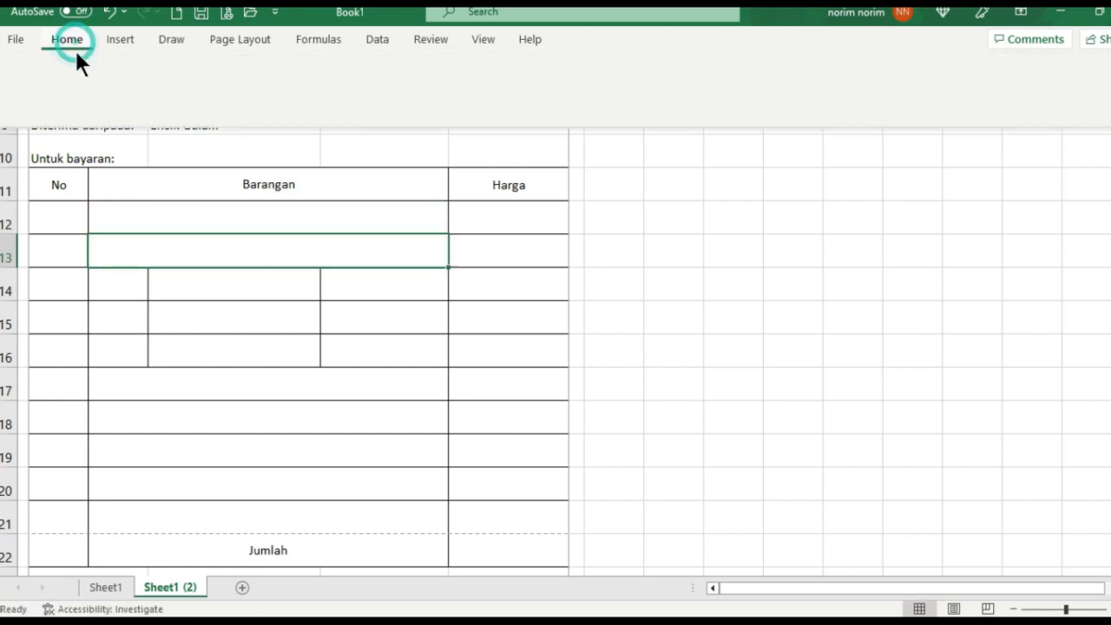
click(47, 103)
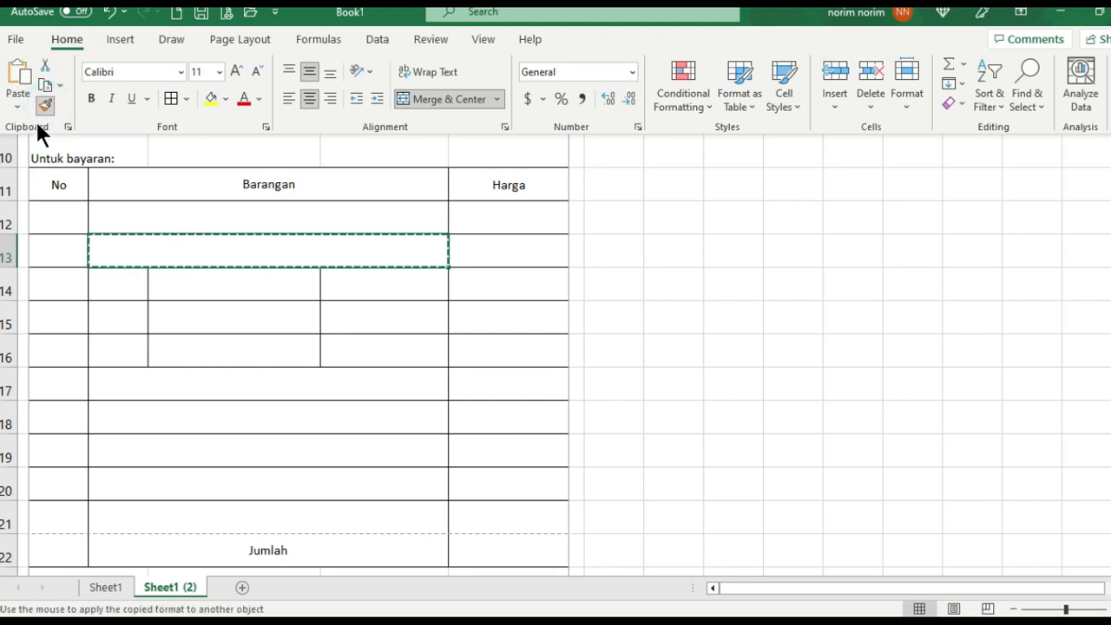
click(44, 107)
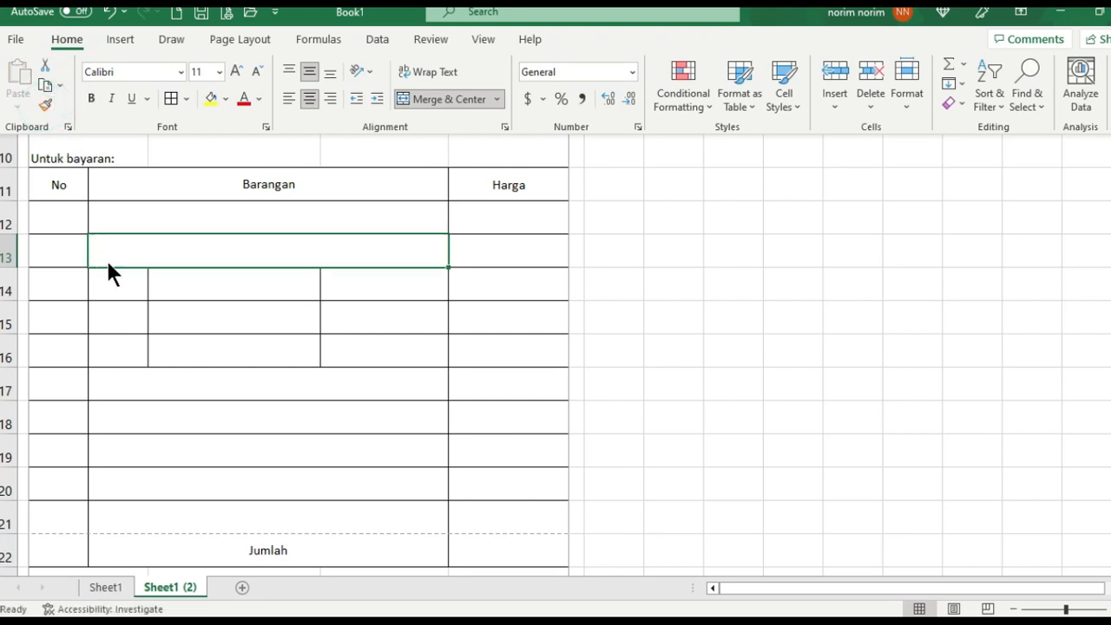
click(116, 272)
click(136, 198)
drag(137, 211, 136, 239)
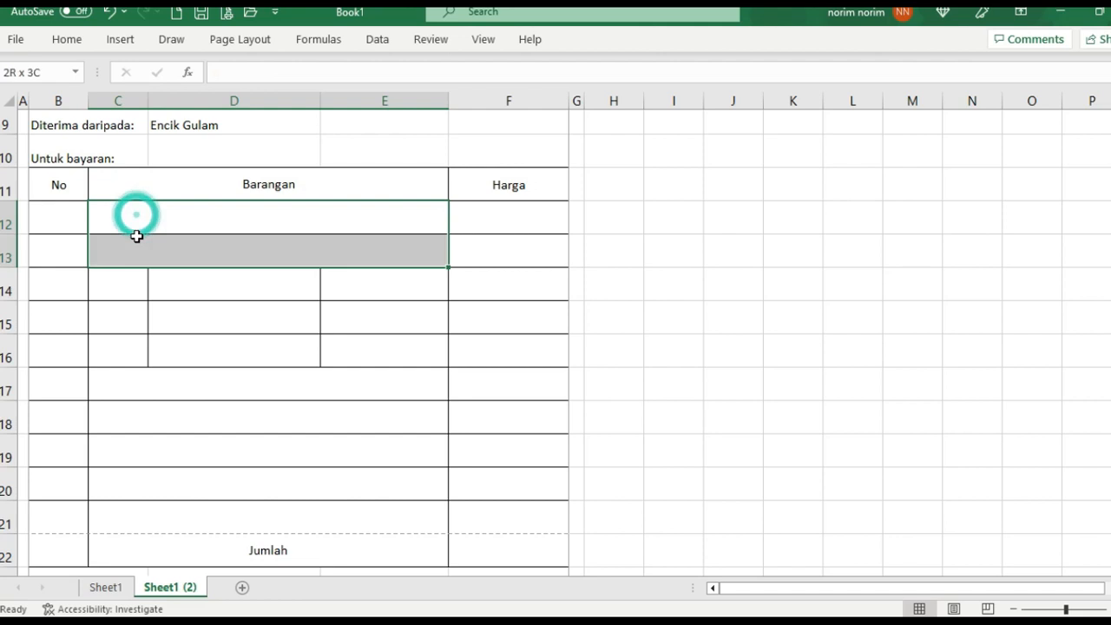
Copy the merged Barangan cell formatting of rows 17 to 19 onto rows 14 to 16 with Format Painter
click(135, 381)
drag(136, 380, 135, 447)
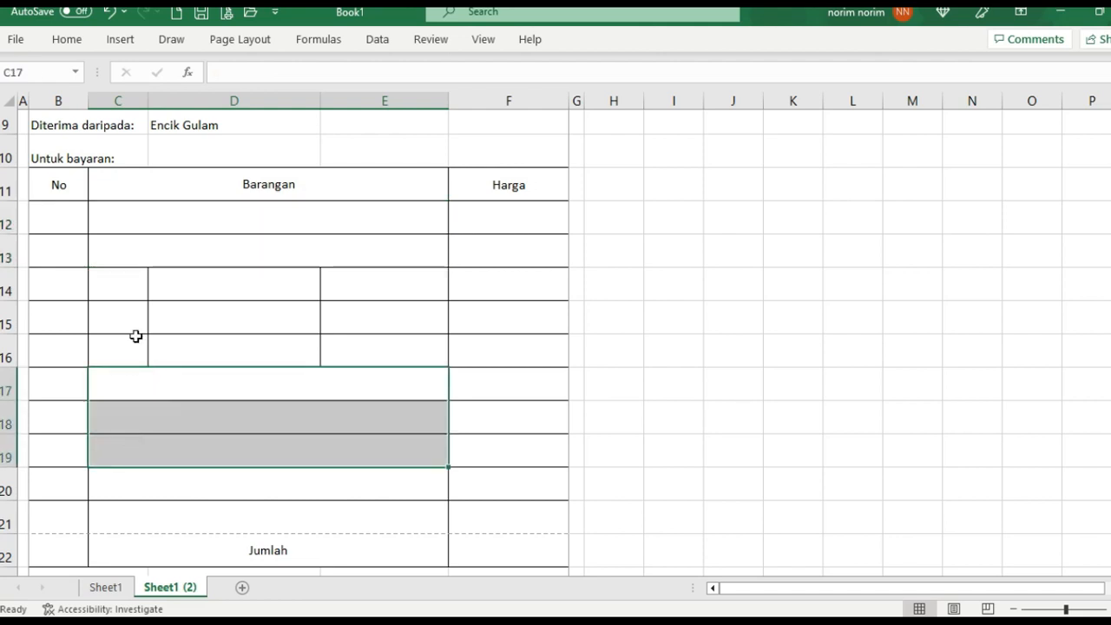
click(67, 40)
click(47, 104)
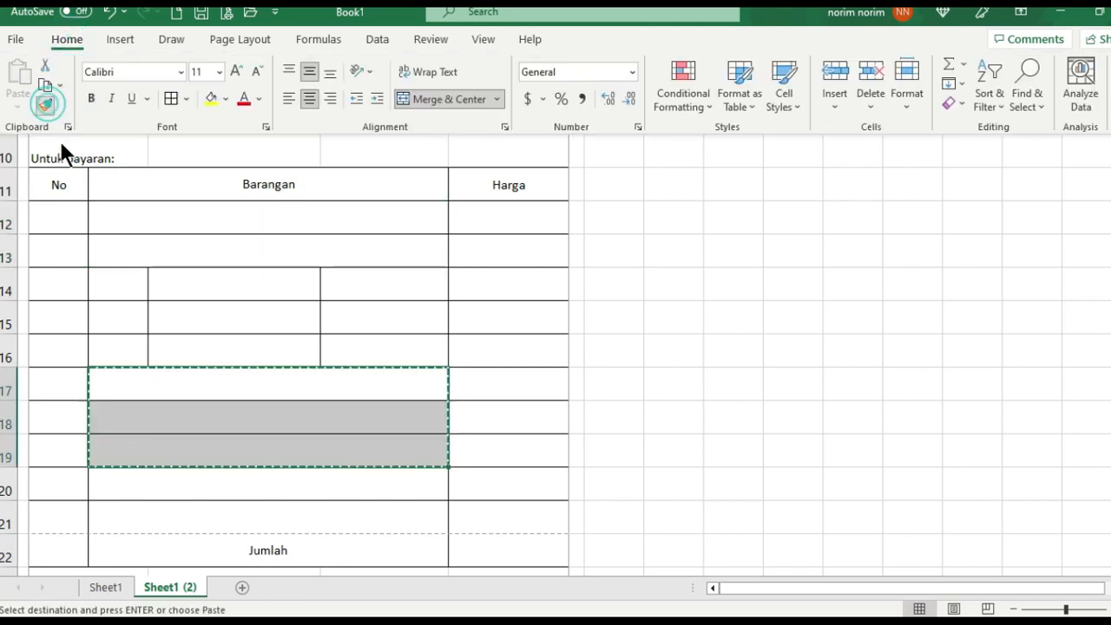
click(123, 278)
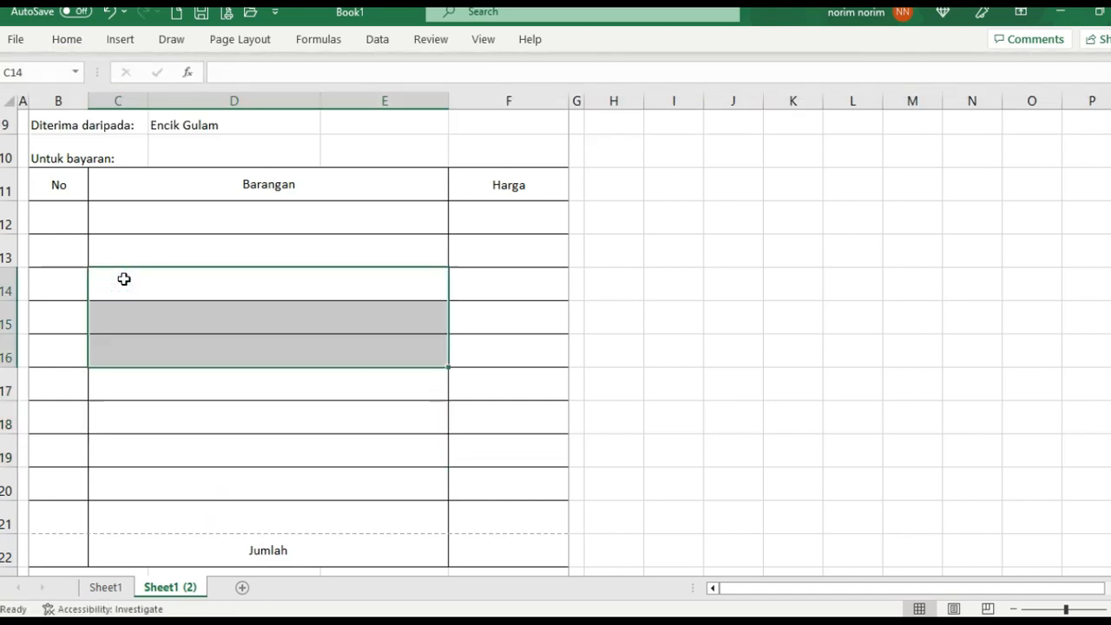
click(607, 416)
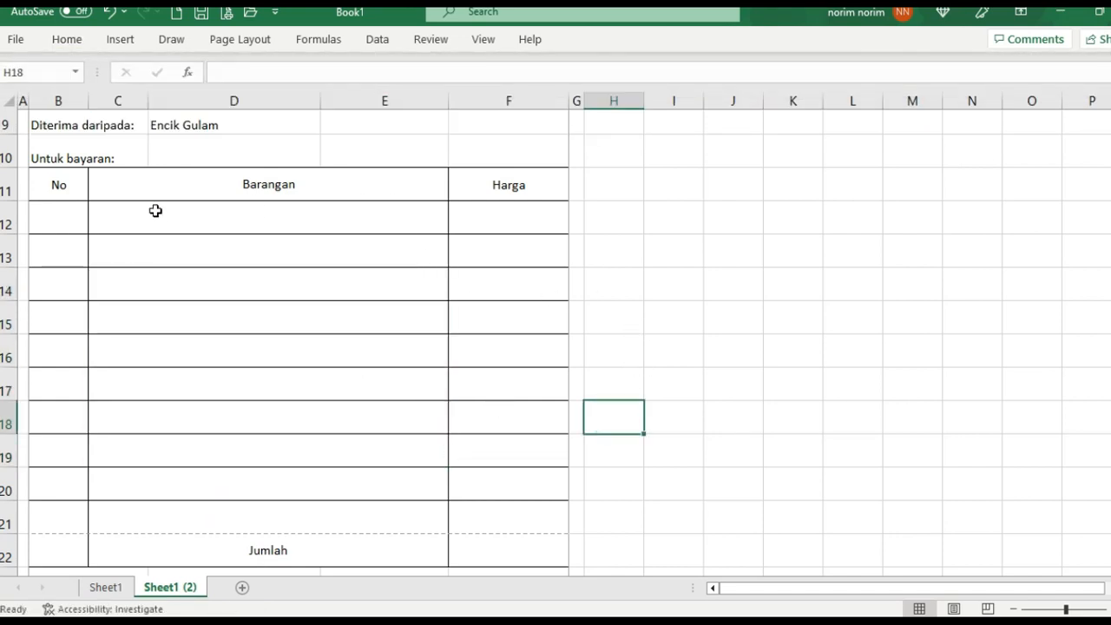
Apply All Borders to B21:F21, the row directly above the Jumlah row
scroll(538, 226, up, 1)
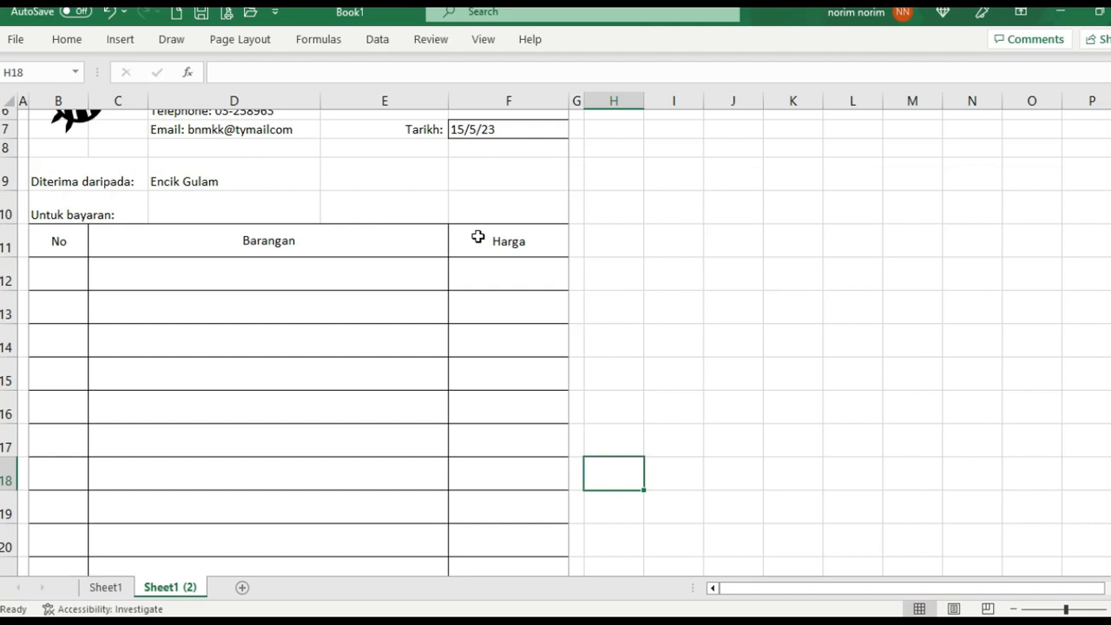
scroll(478, 237, down, 2)
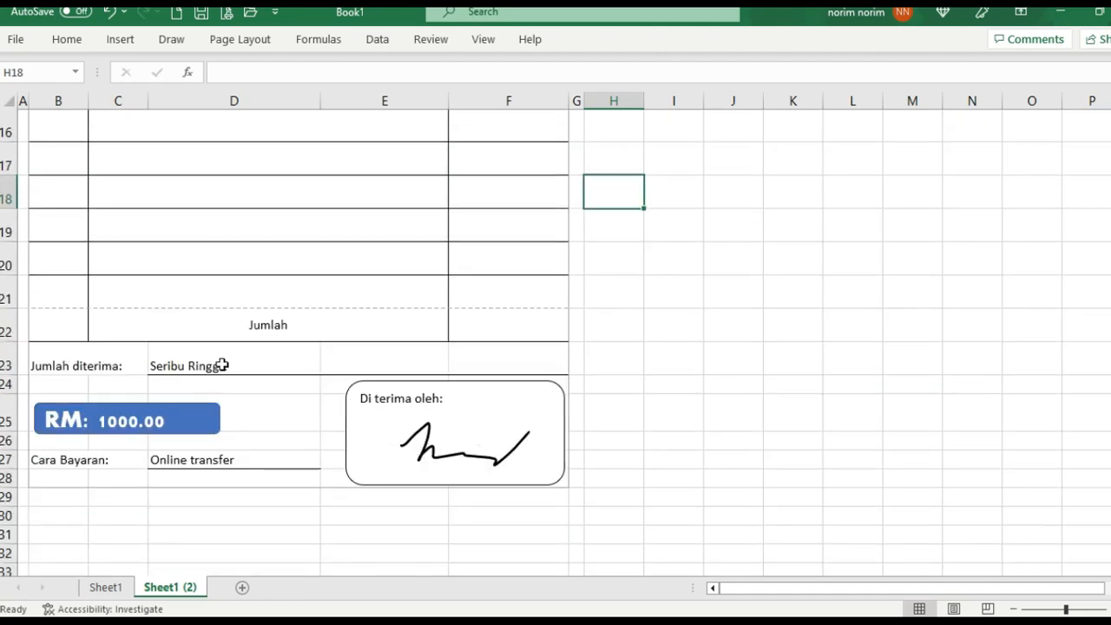
click(487, 314)
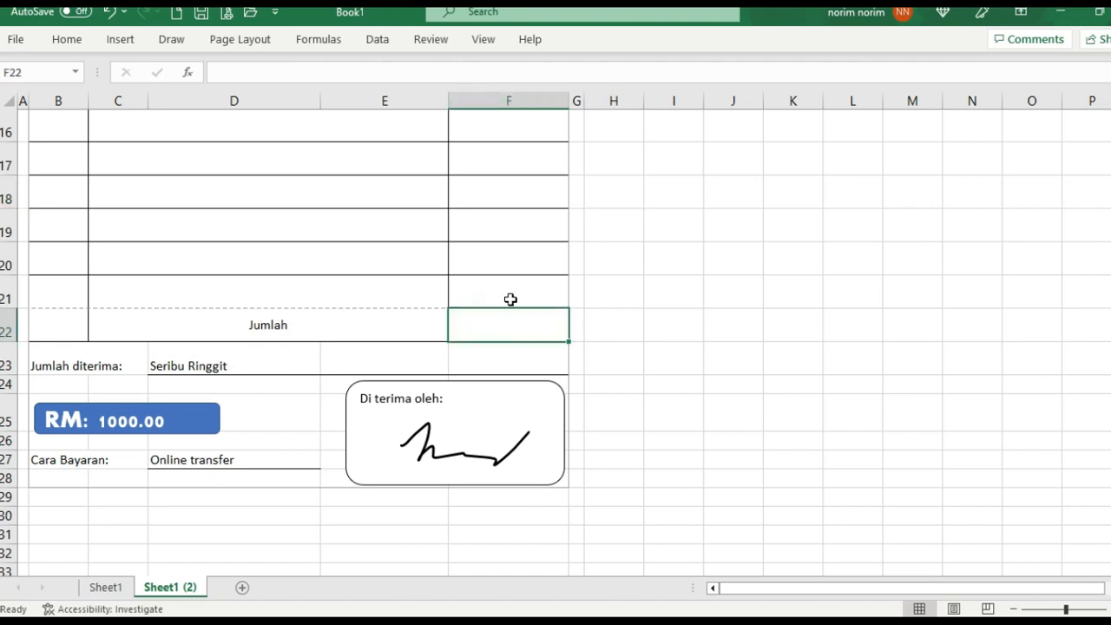
drag(514, 289, 67, 293)
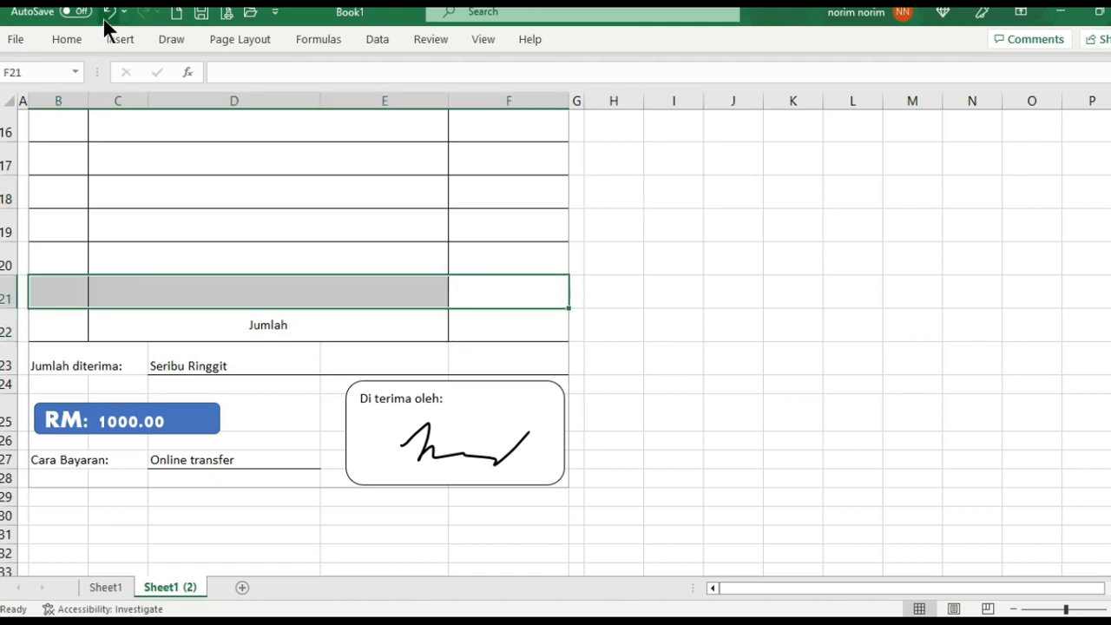
click(66, 39)
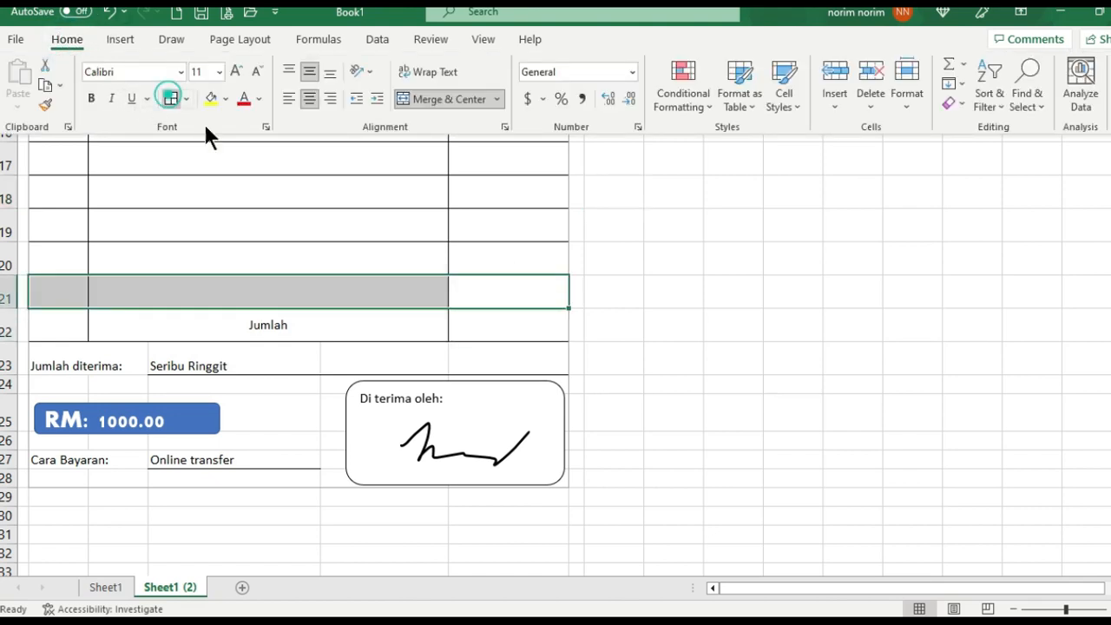
click(520, 342)
click(613, 324)
Examine the overall layout of the itemised receipt, from the company header to the payment and signature area, at a reduced zoom
scroll(590, 314, up, 3)
scroll(477, 245, up, 3)
scroll(476, 246, down, 1)
scroll(636, 397, up, 1)
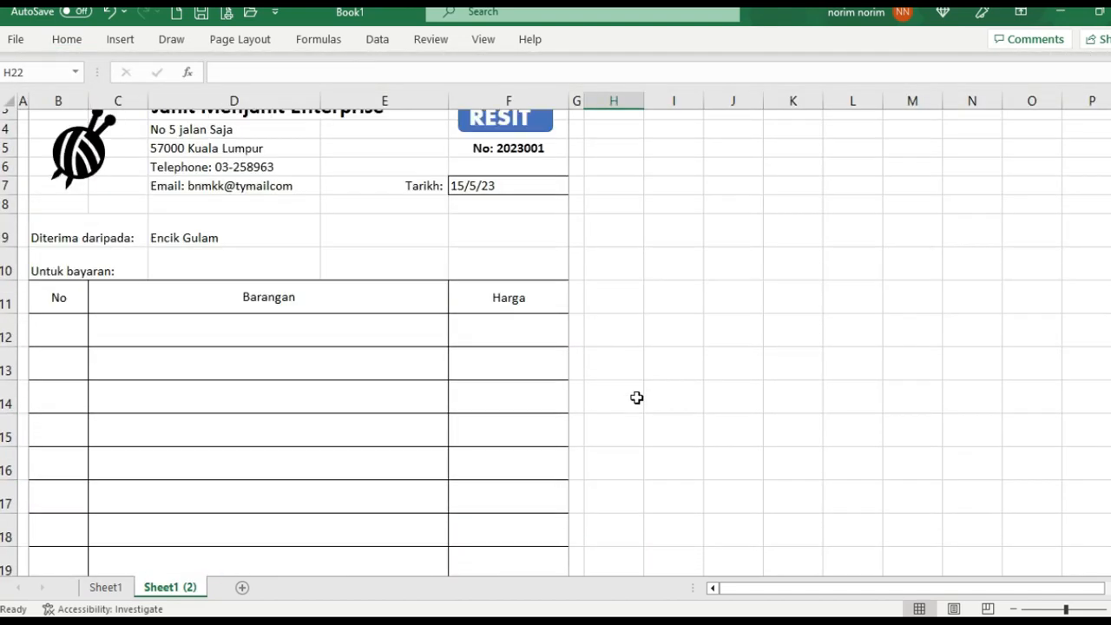
click(1014, 609)
click(1015, 609)
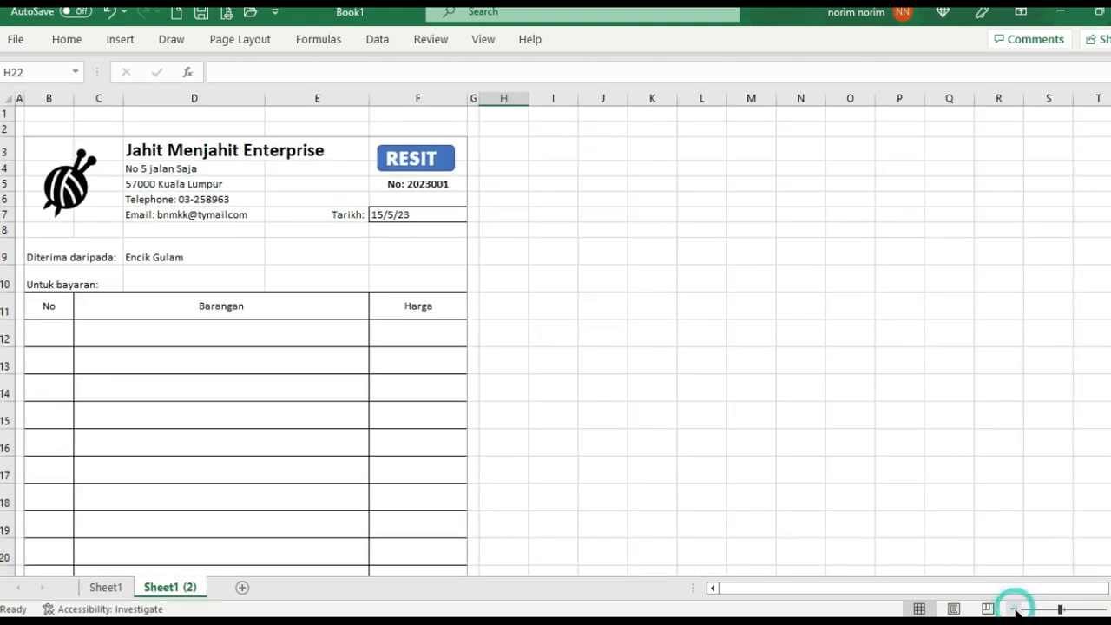
click(1015, 610)
click(1015, 609)
click(1015, 609)
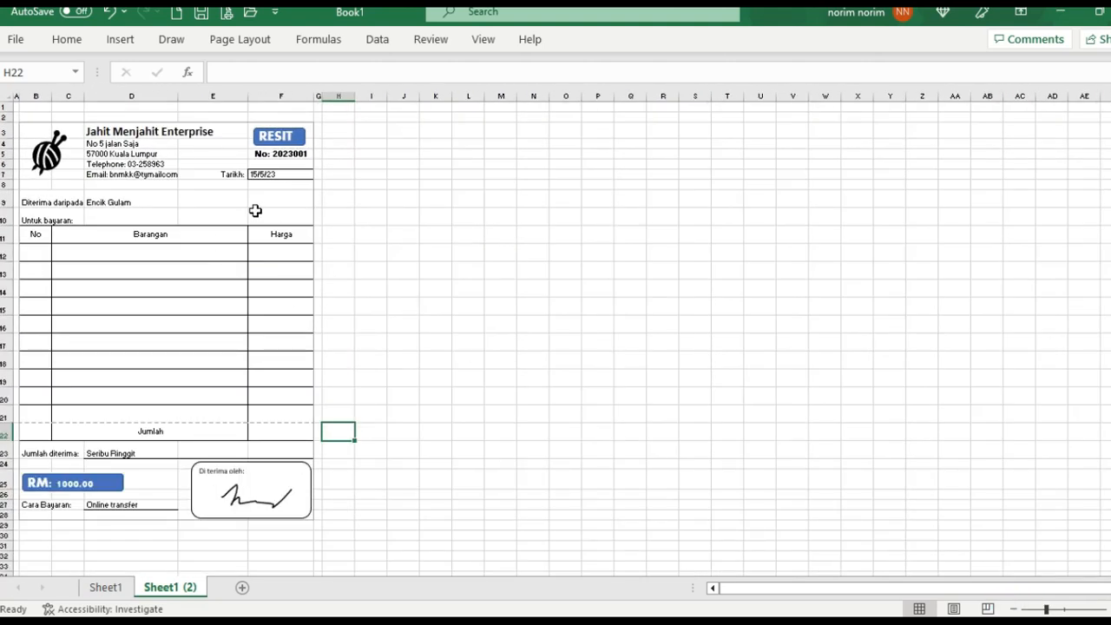
click(1109, 609)
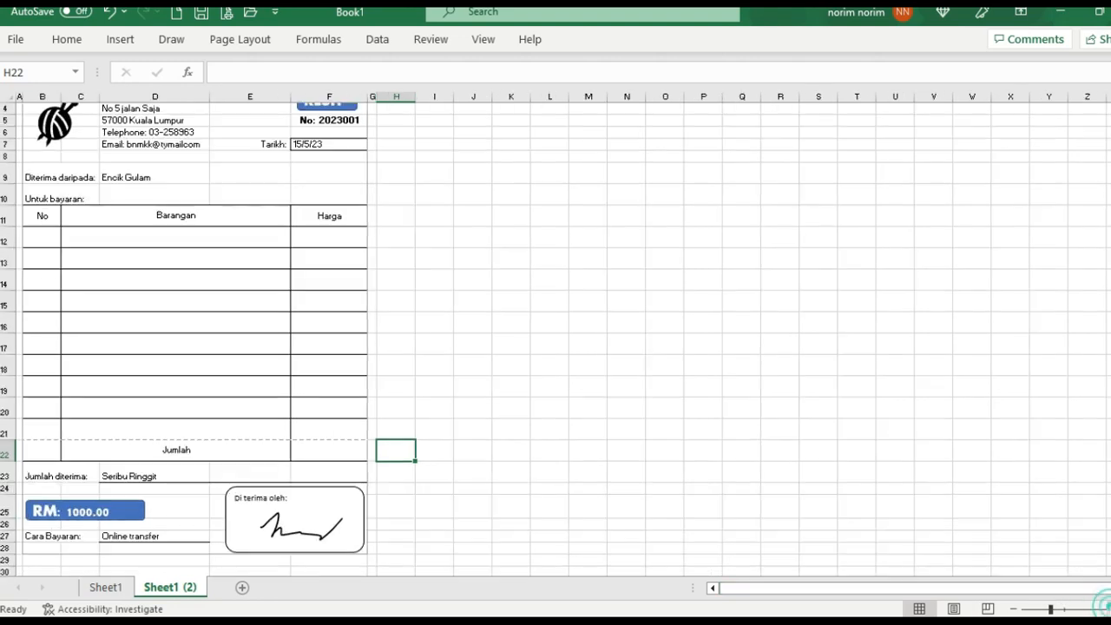
click(1109, 609)
scroll(934, 513, up, 2)
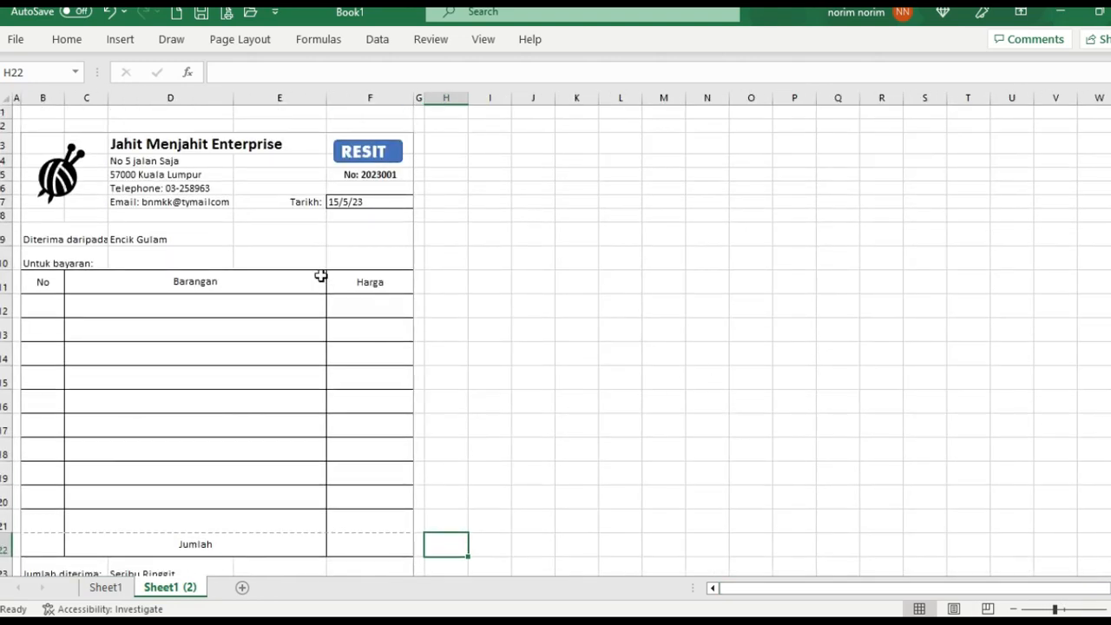
click(29, 142)
click(419, 233)
click(28, 214)
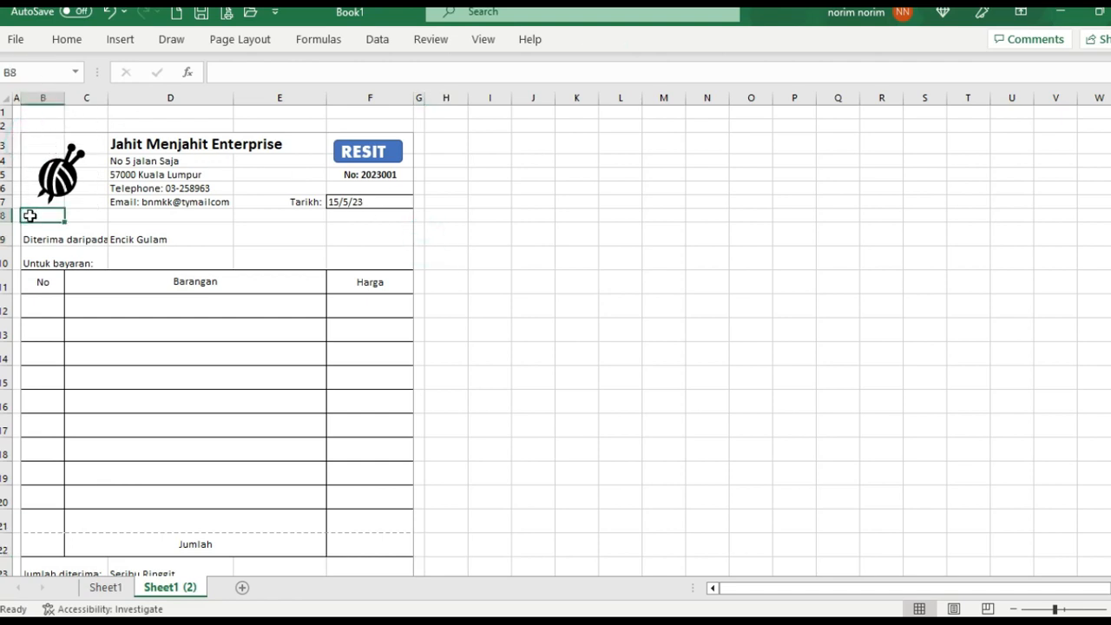
Set the print area of the itemised receipt sheet to B3:F28, from the company header down to the signature box
key(Up)
key(Up)
key(Up)
key(Up)
key(Up)
key(Up)
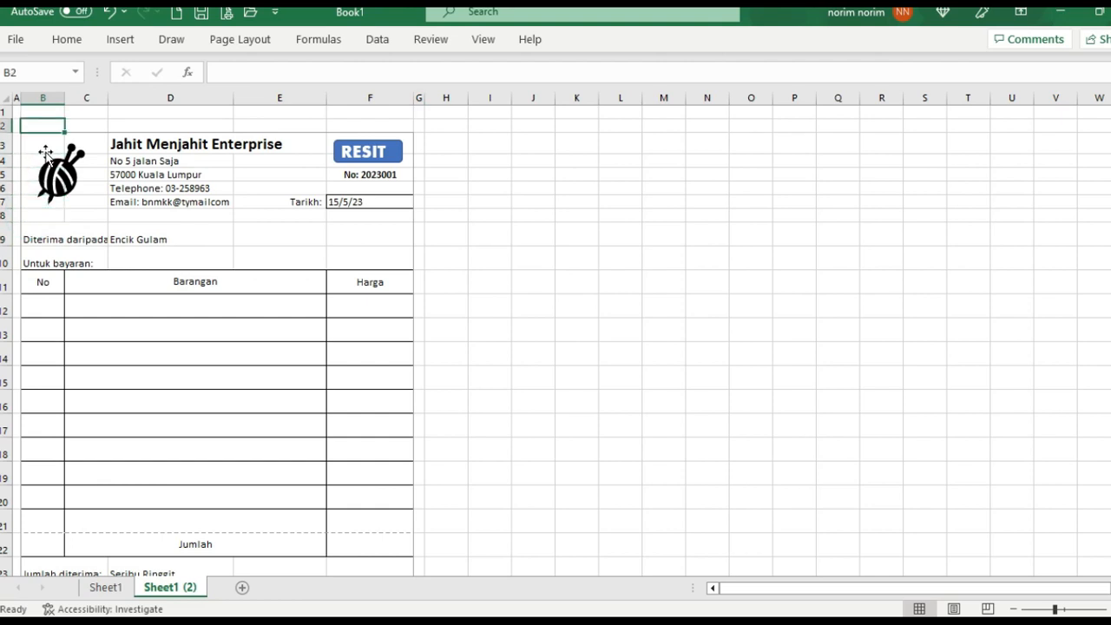
key(Down)
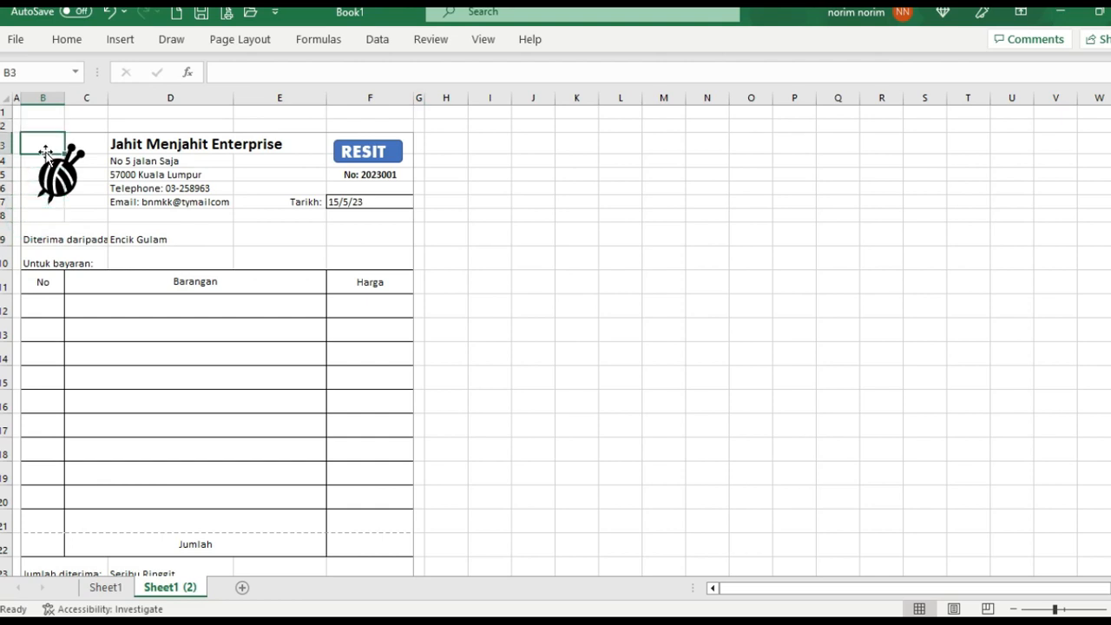
key(shift+Right)
key(shift+Right)
key(shift+Right)
key(shift+Right)
key(shift+Down)
key(shift+Down)
key(shift+Down)
key(shift+Down)
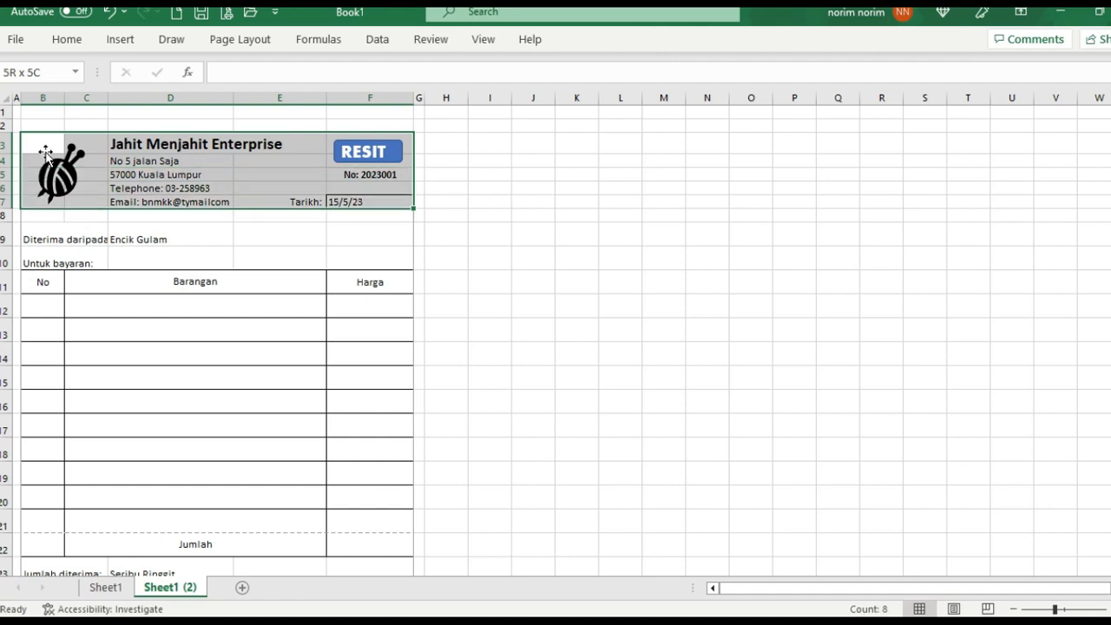
key(shift+Down)
key(shift+Down)
key(shift+Down)
key(shift+Down)
key(shift+Down)
key(shift+Down)
key(shift+Down)
key(shift+Down)
key(shift+Down)
key(shift+Down)
key(shift+Down)
key(shift+Down)
key(shift+Down)
key(shift+Down)
key(shift+Down)
key(shift+Down)
key(shift+Down)
key(shift+Down)
key(shift+Down)
key(shift+Down)
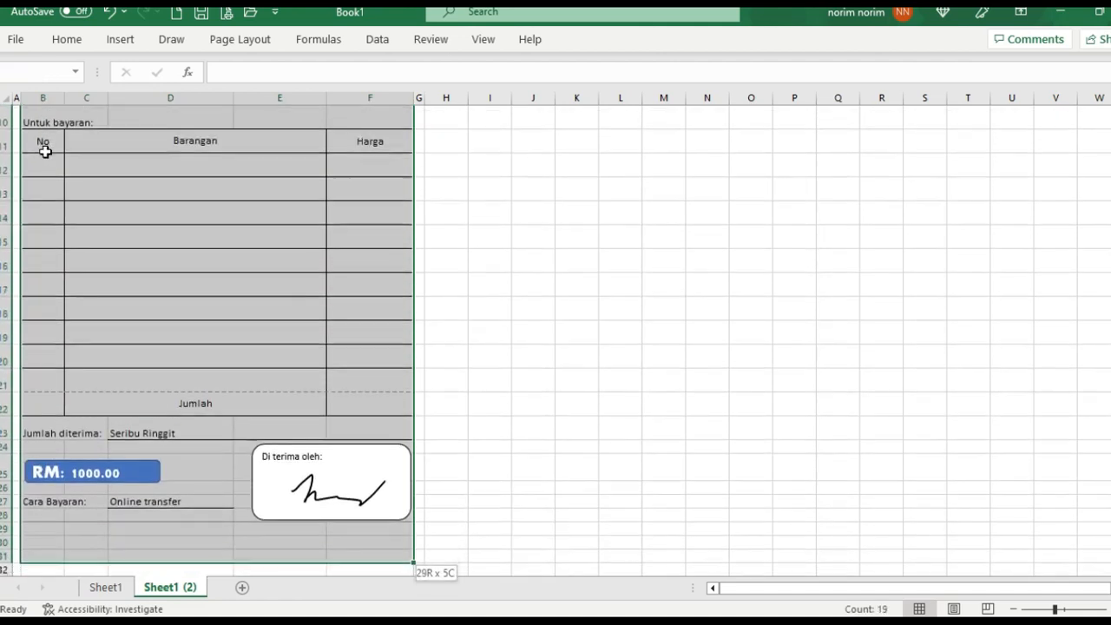
key(shift+Up)
key(shift+Up)
key(shift+Up)
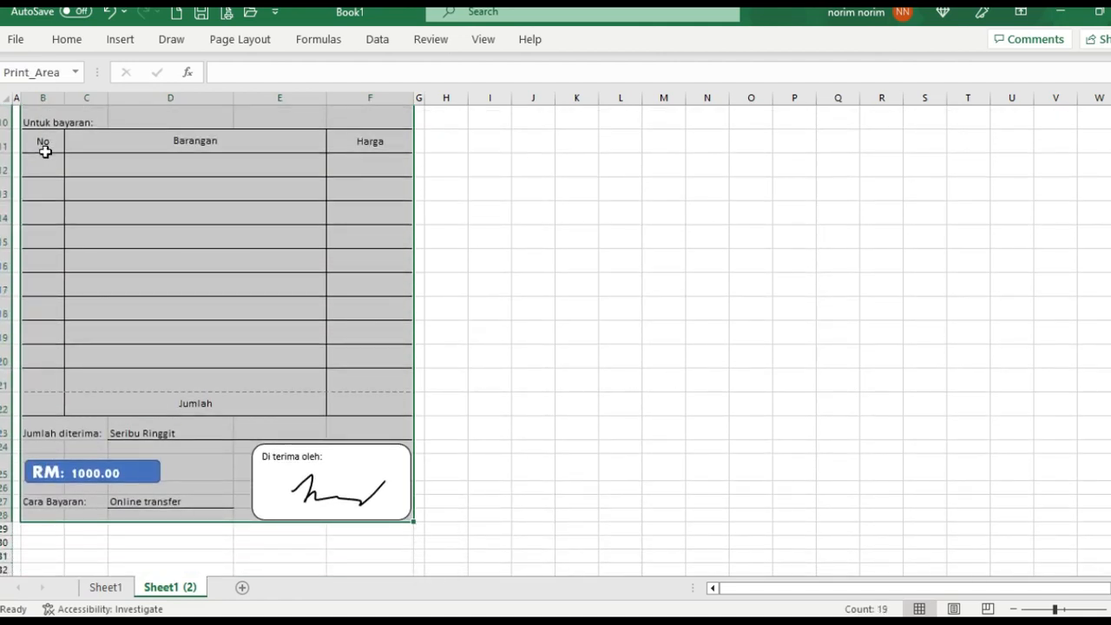
click(251, 37)
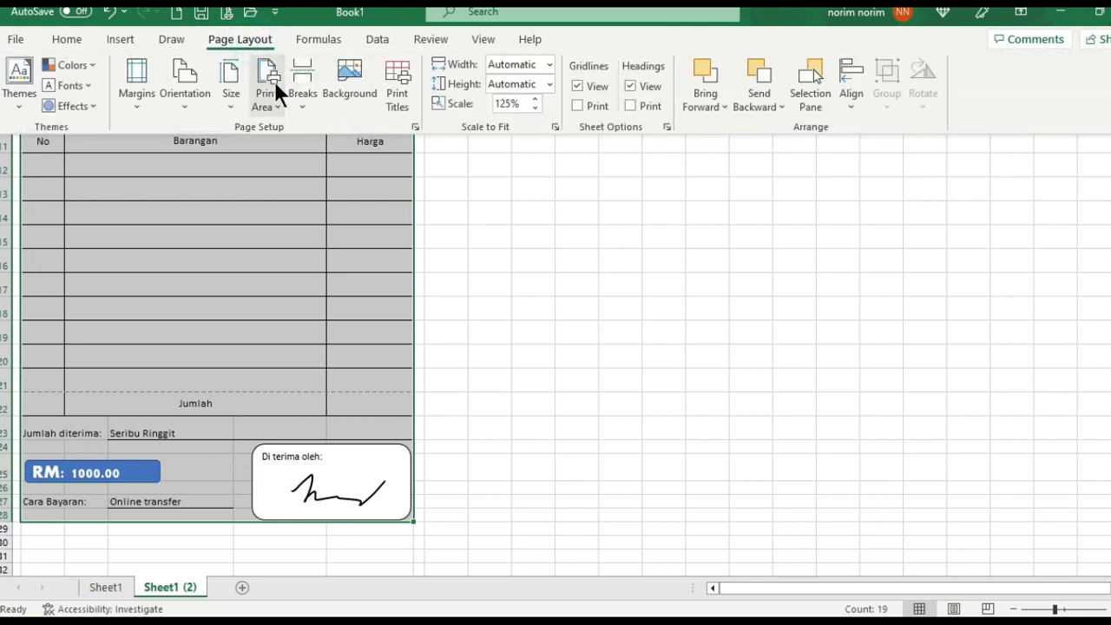
click(278, 106)
click(288, 131)
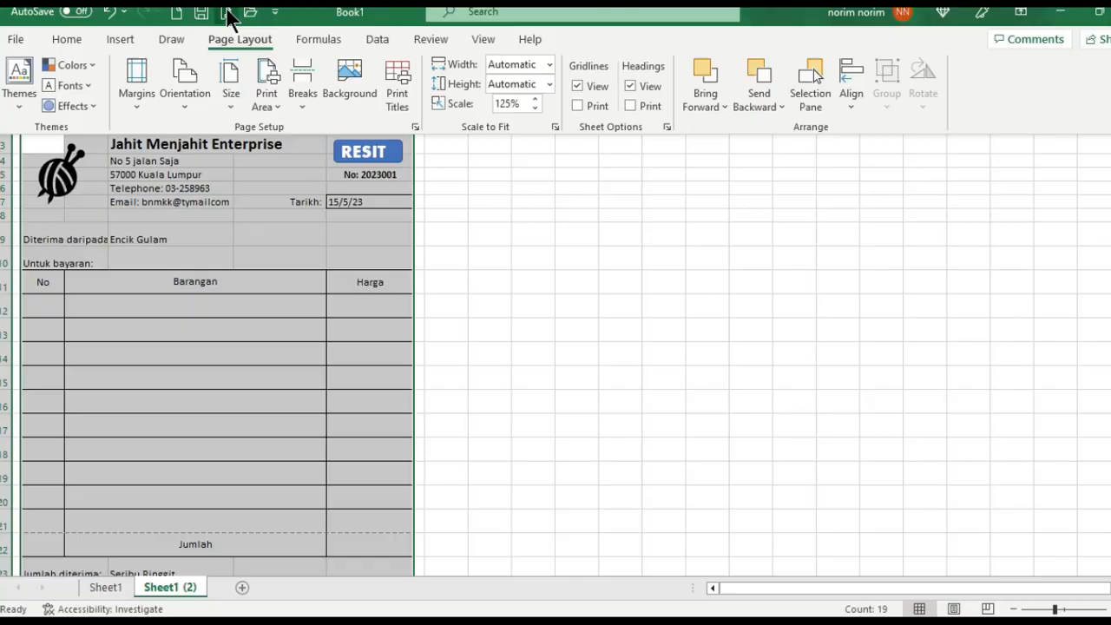
Set the itemised receipt's print layout to portrait orientation, scaled to fit 1 page wide by 1 tall
click(228, 13)
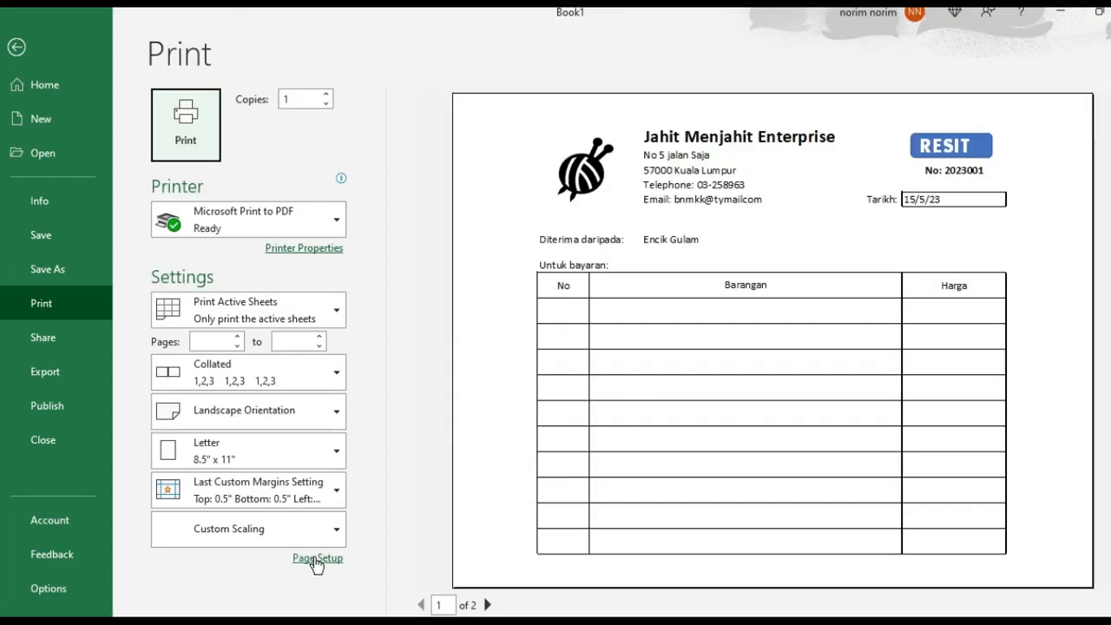
click(334, 413)
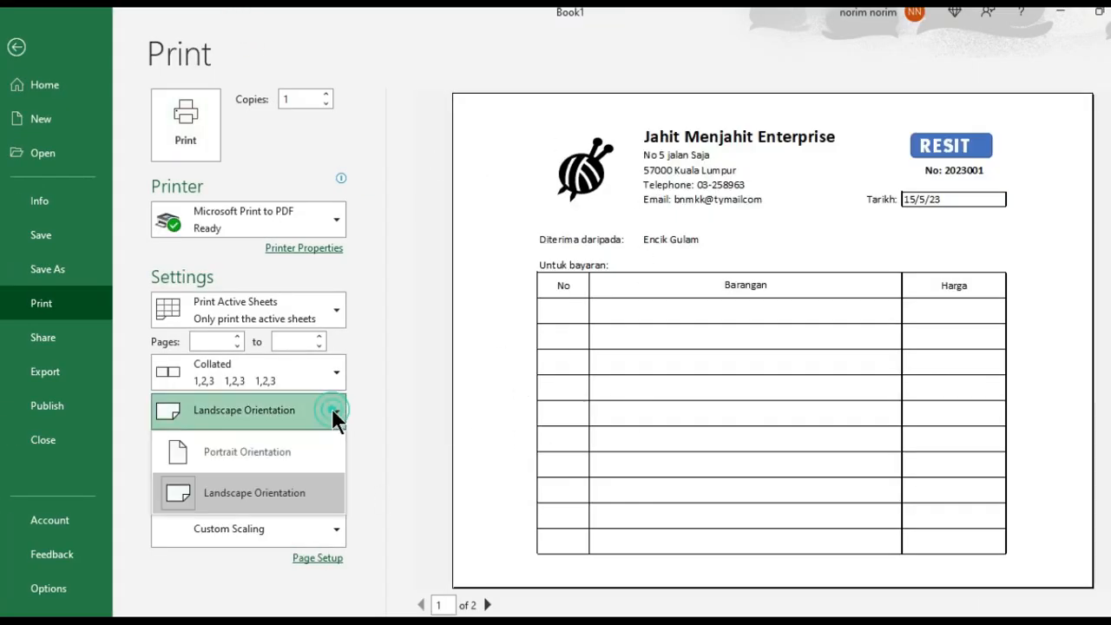
click(240, 451)
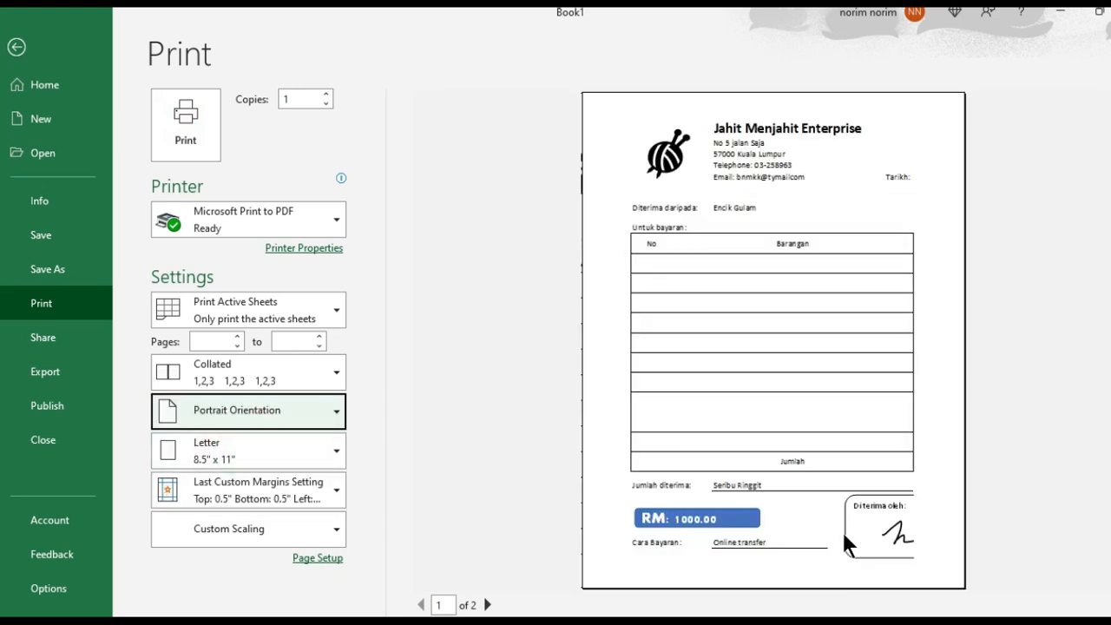
click(312, 558)
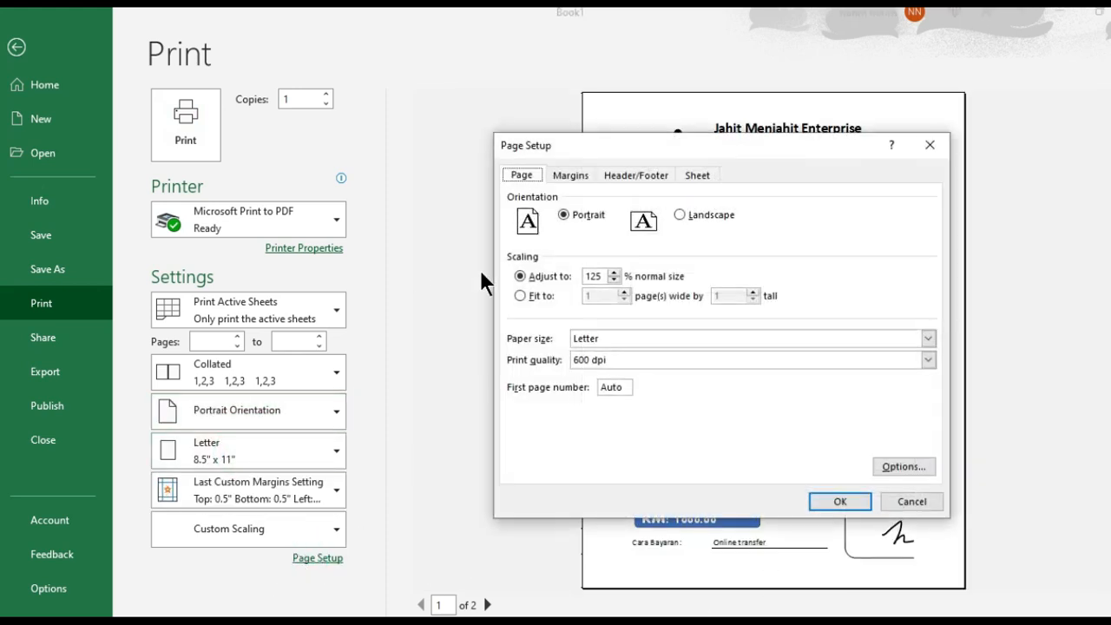
click(522, 295)
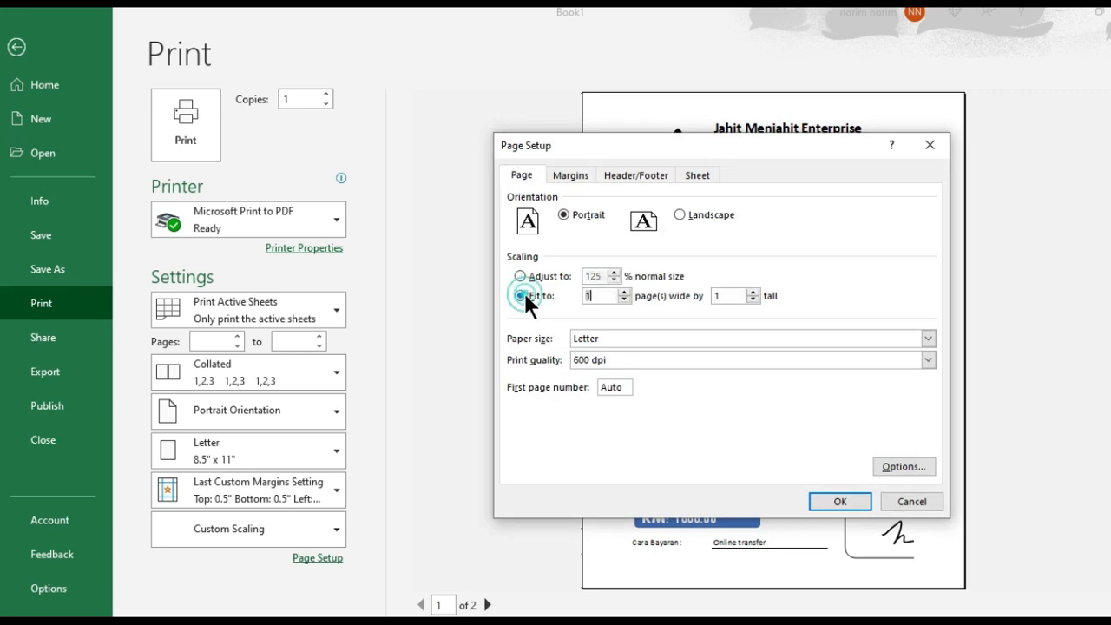
click(840, 502)
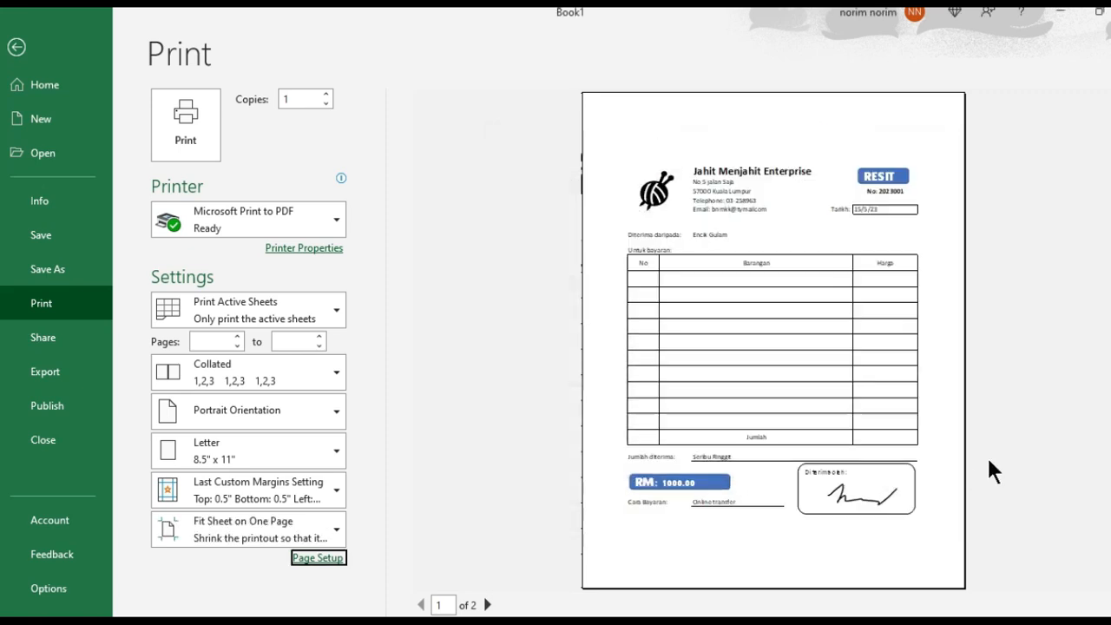
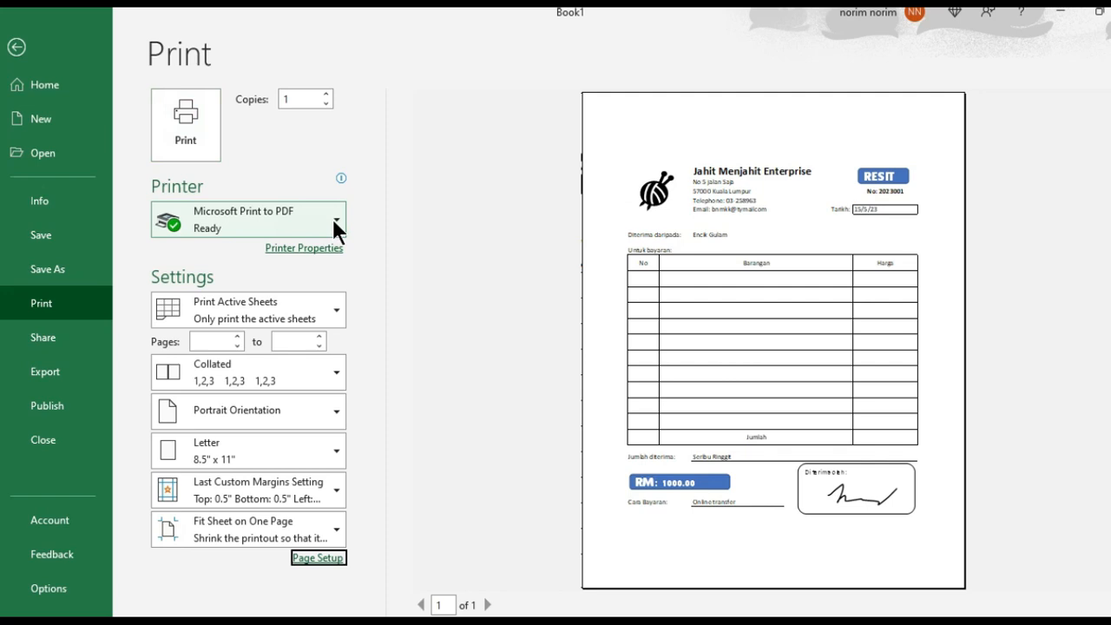
Print the itemised receipt with Microsoft Print to PDF, saving it on the Desktop as resitSample
click(189, 124)
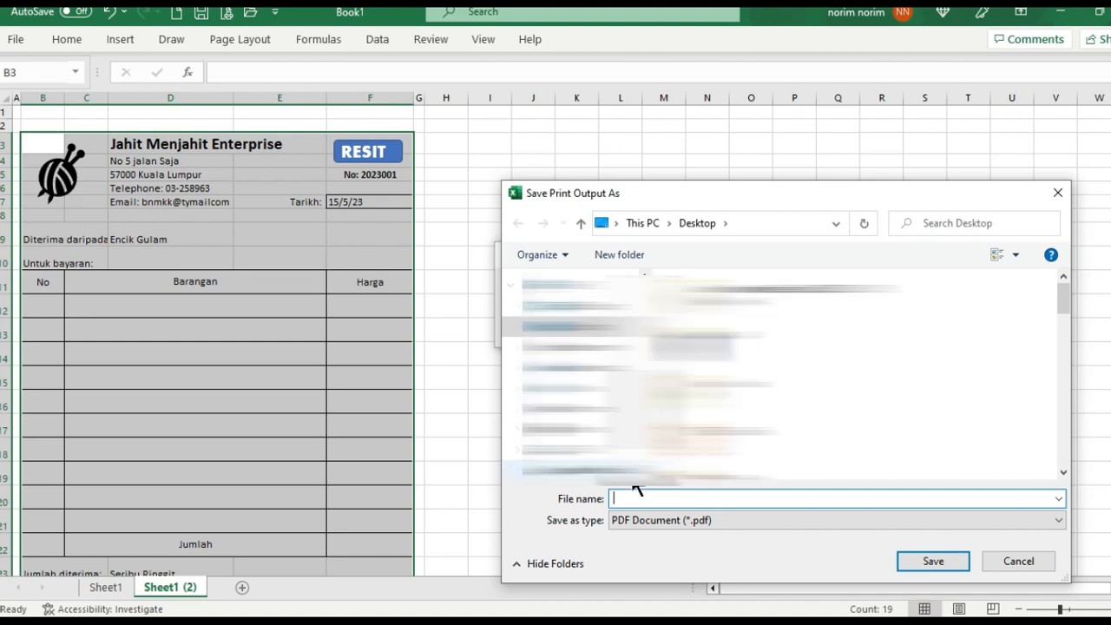
click(610, 327)
click(647, 491)
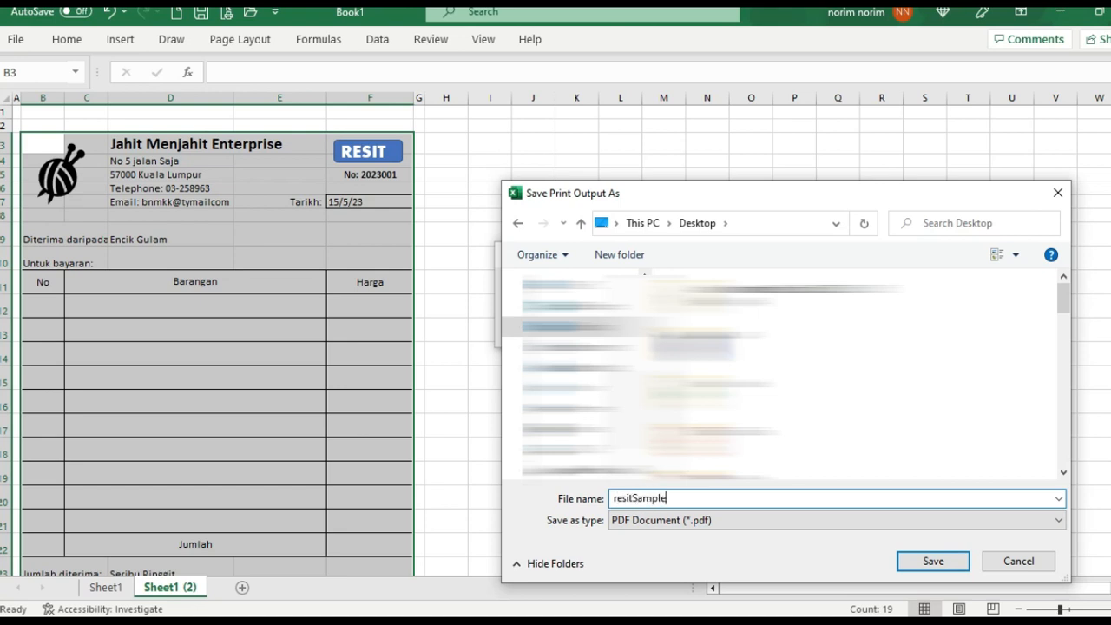
key(Return)
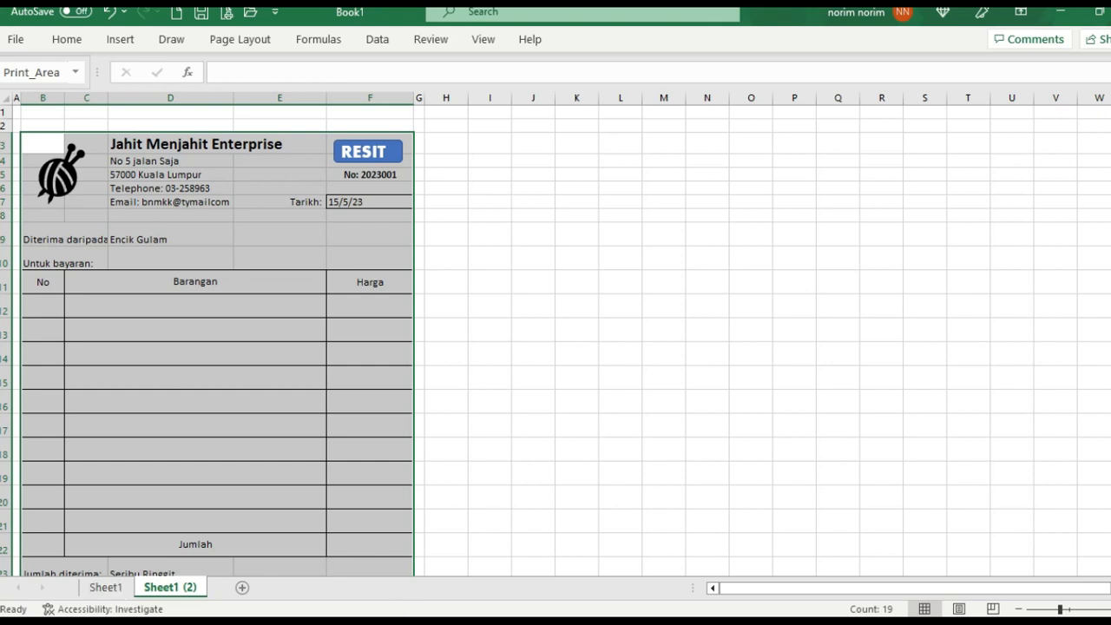
Open resitSample.pdf from the desktop in Adobe Acrobat Reader and examine the receipt from the header to the payment area
click(1064, 12)
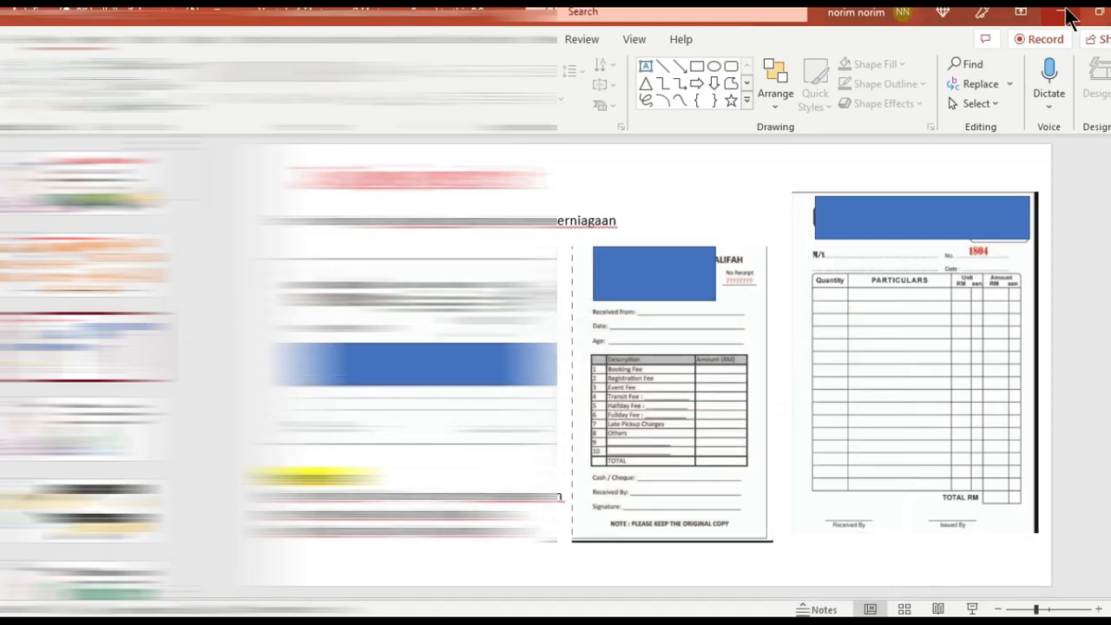
click(1066, 12)
click(1067, 16)
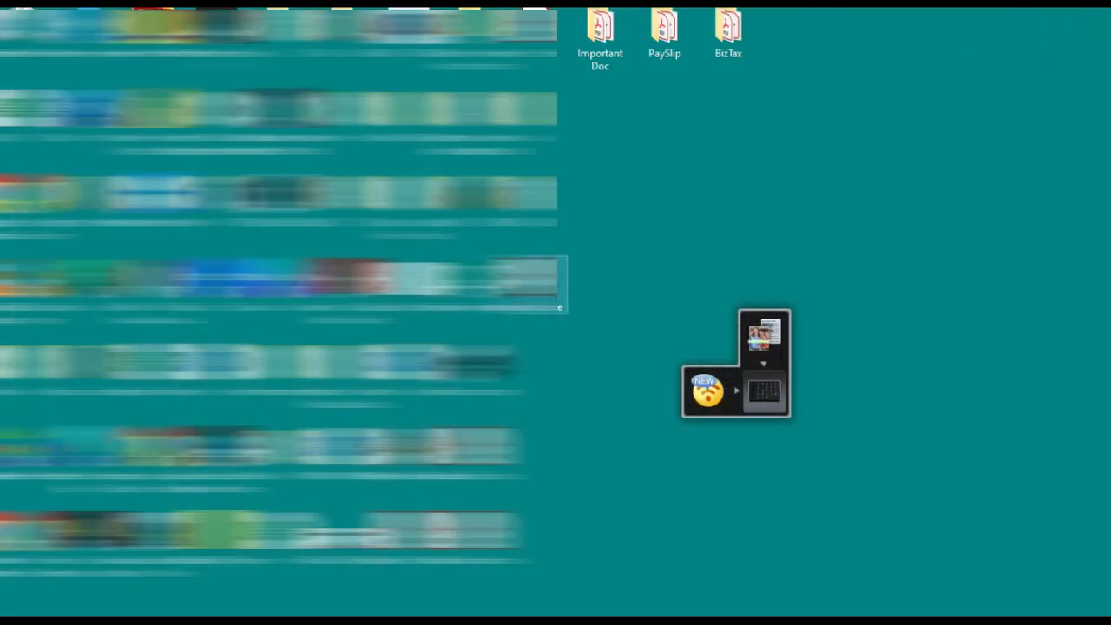
double_click(538, 277)
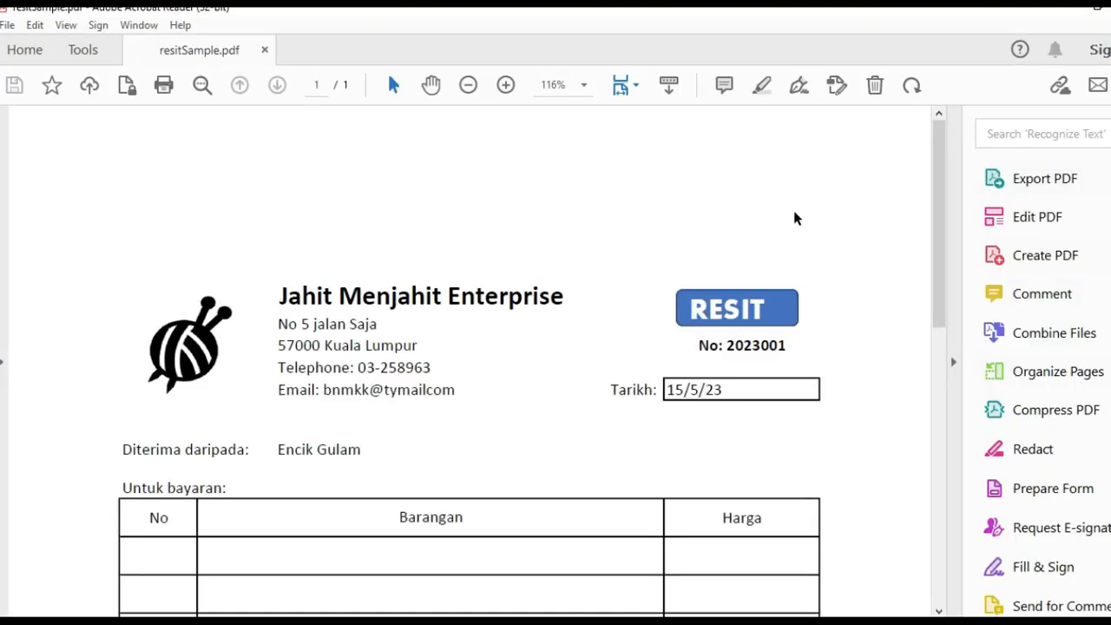
scroll(794, 218, down, 6)
scroll(785, 276, down, 3)
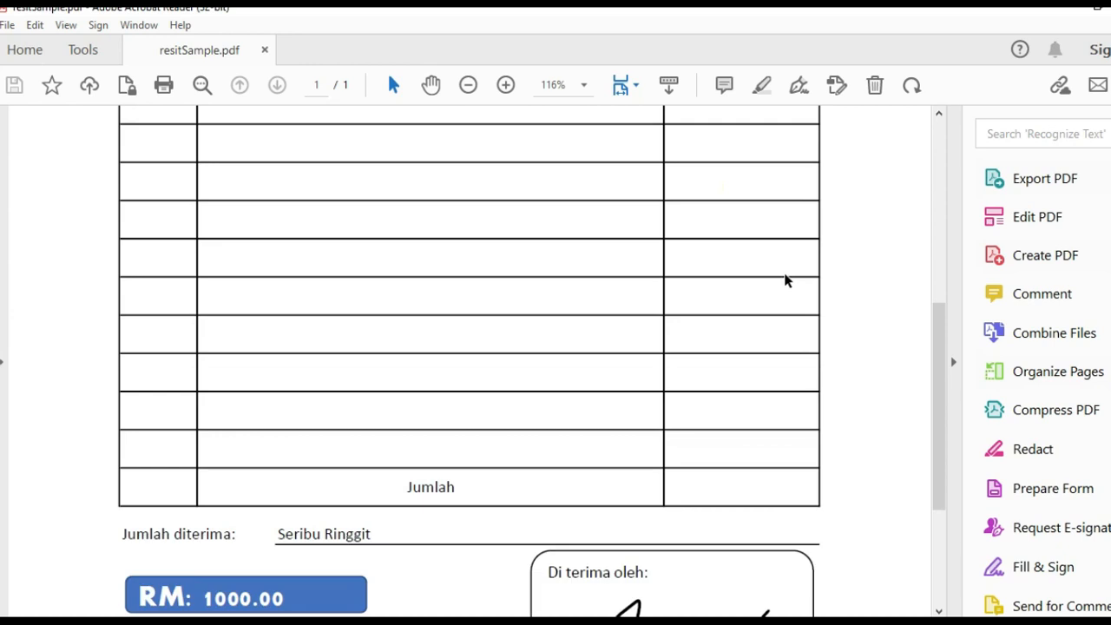
scroll(785, 278, up, 8)
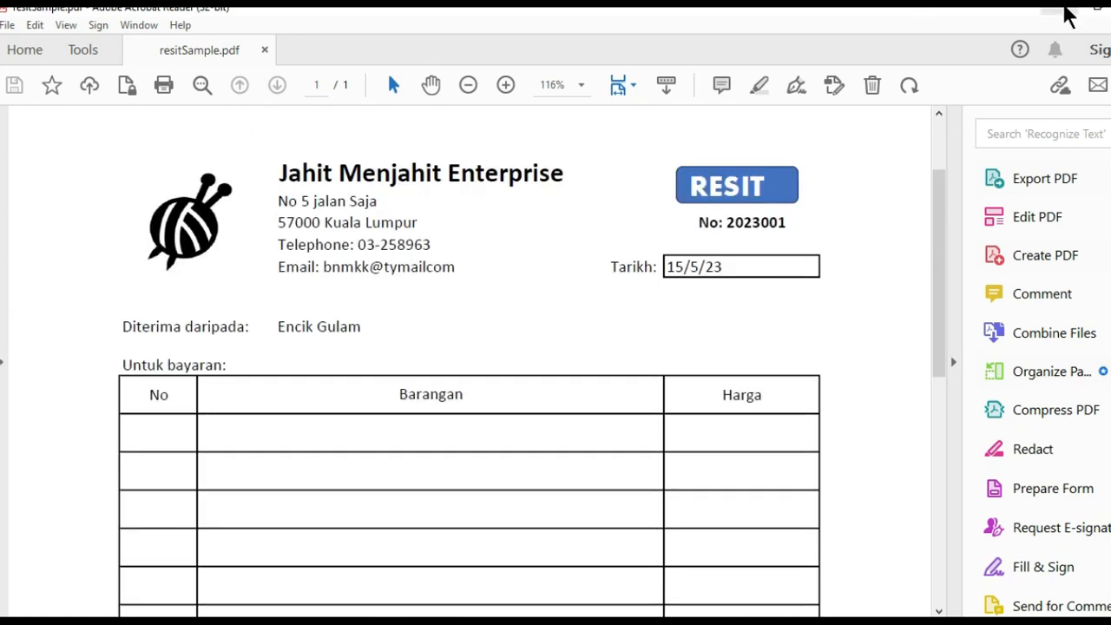
Switch back to the Excel workbook and print the simple receipt on Sheet1 to a Desktop PDF named REsit2Sample
click(1073, 13)
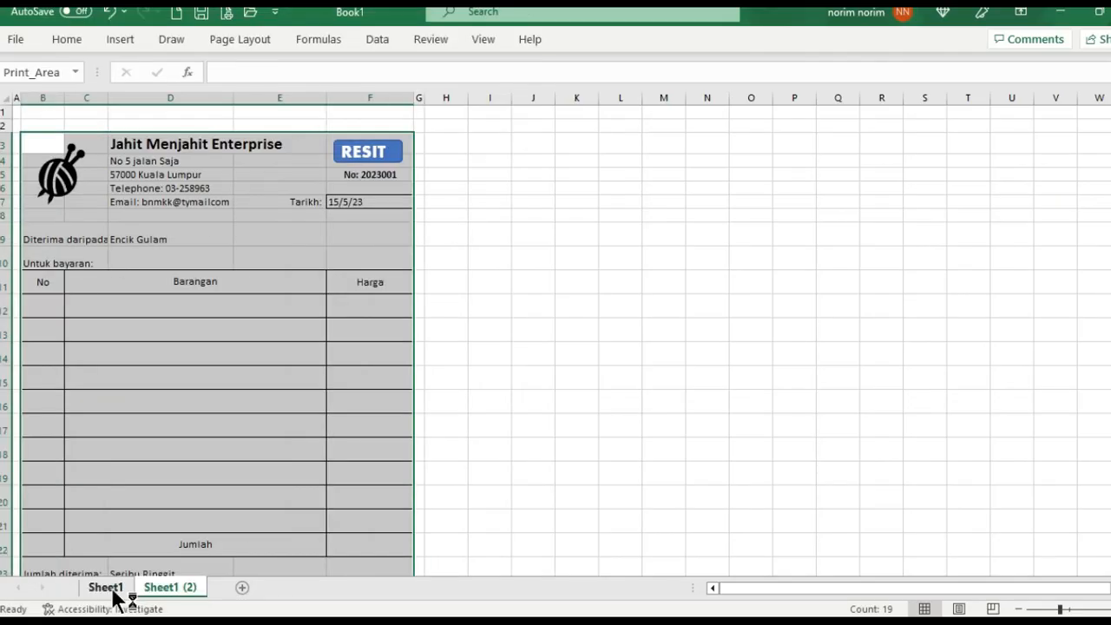
click(110, 589)
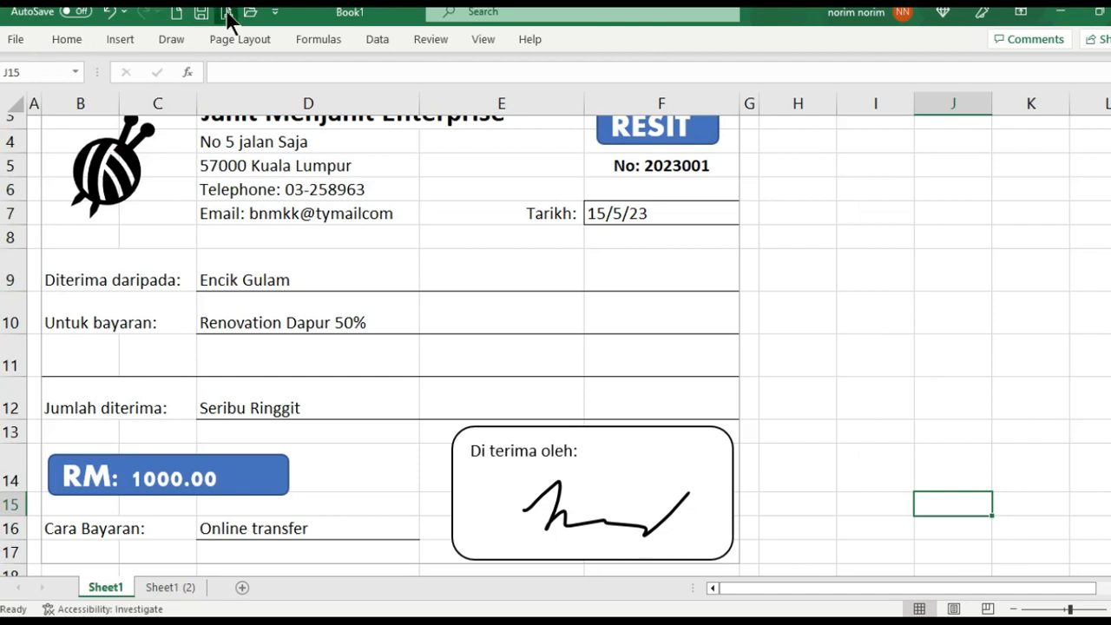
click(227, 14)
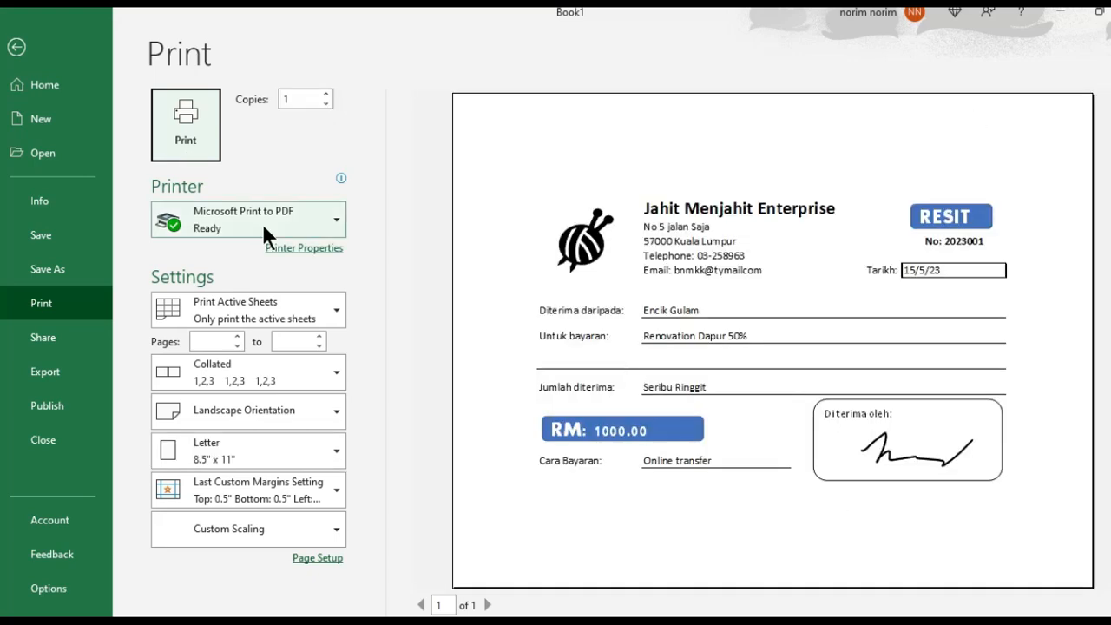
click(185, 124)
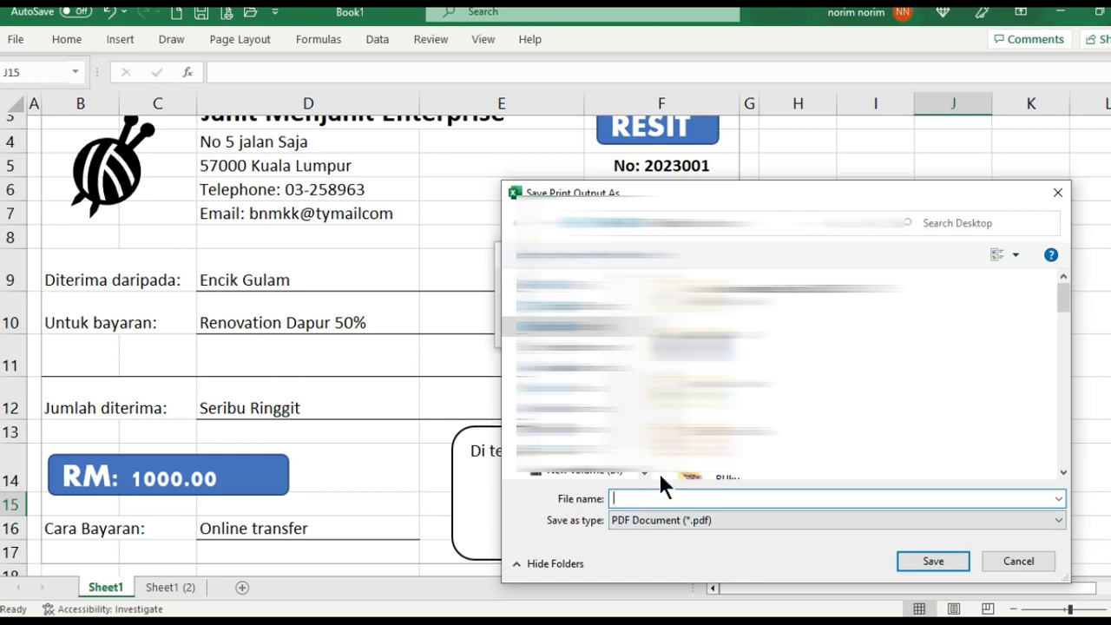
text(REsit2Sa)
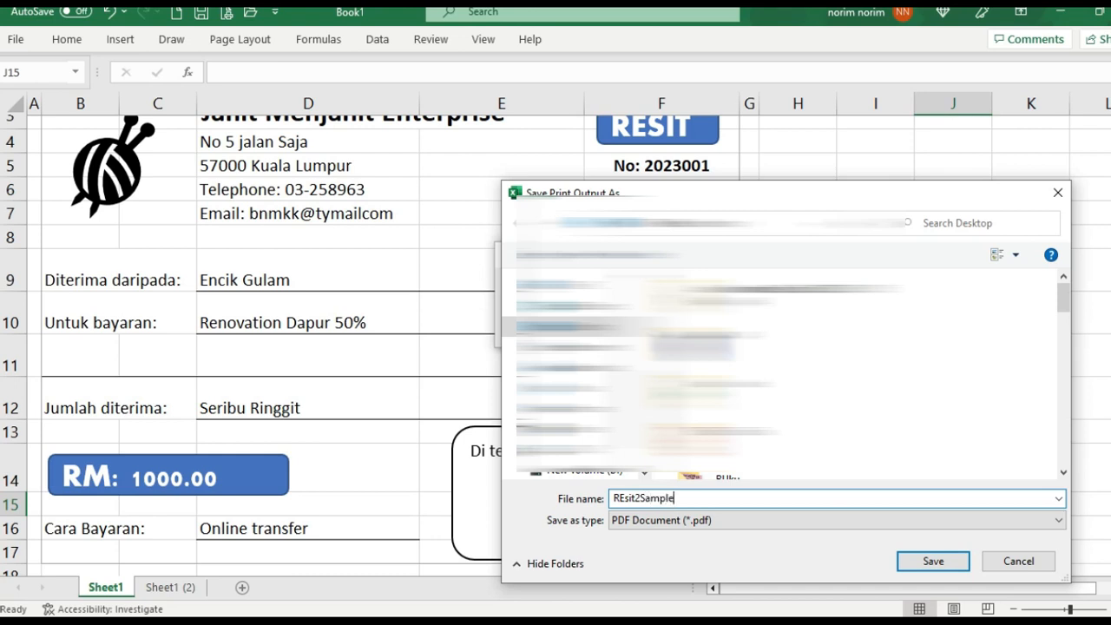
text(mple)
click(938, 560)
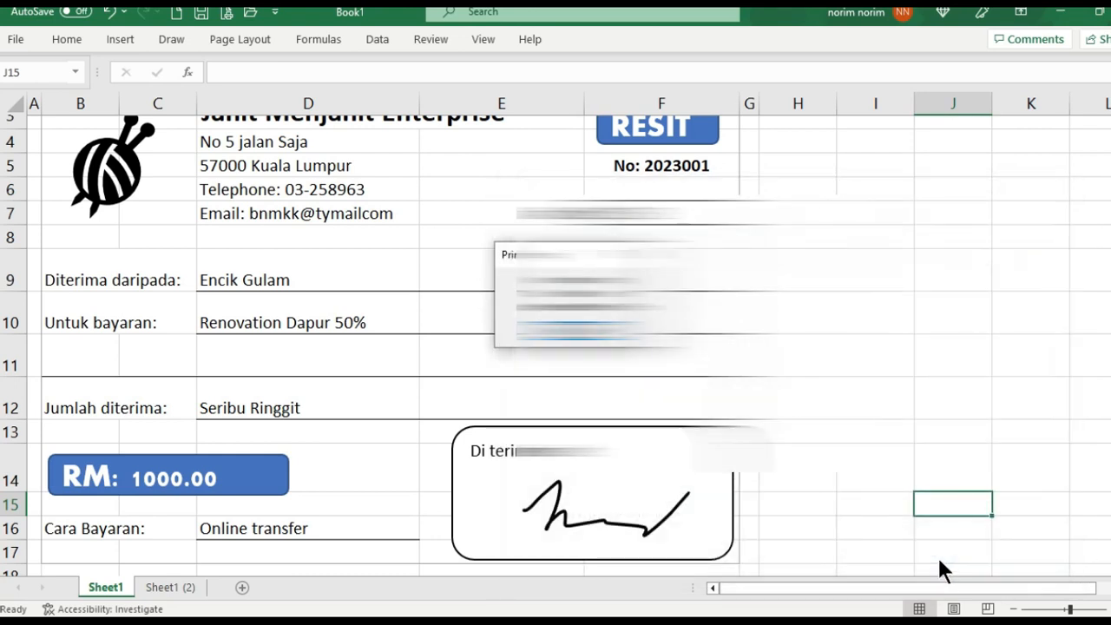
Open REsit2Sample.pdf from the desktop in Adobe Acrobat Reader and examine the simple receipt's layout enlarged
click(1066, 12)
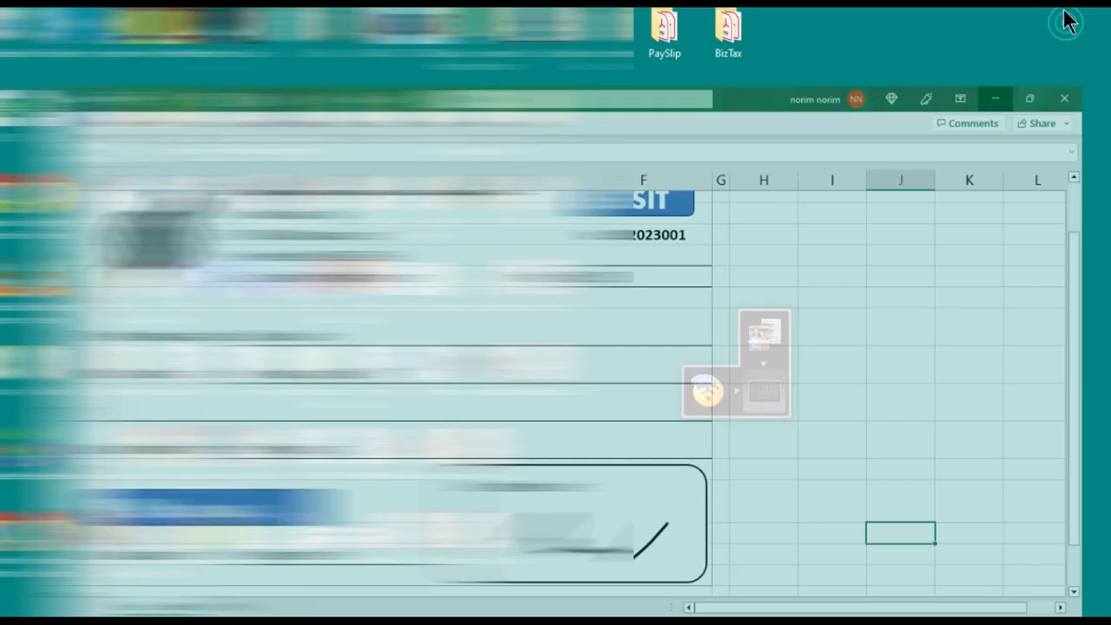
double_click(536, 368)
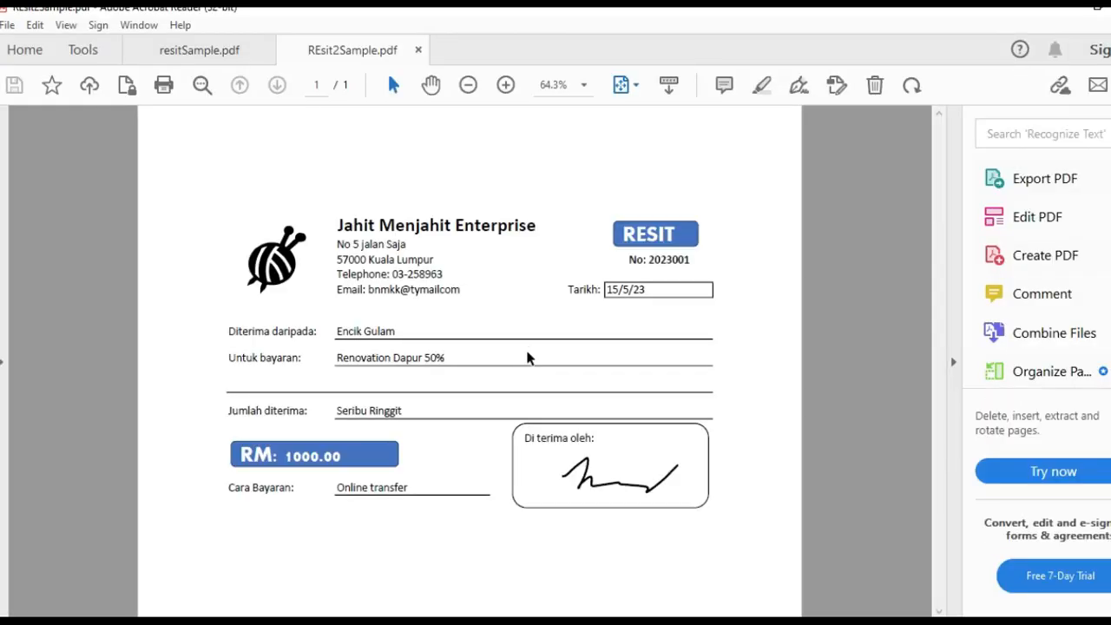
click(506, 85)
click(506, 85)
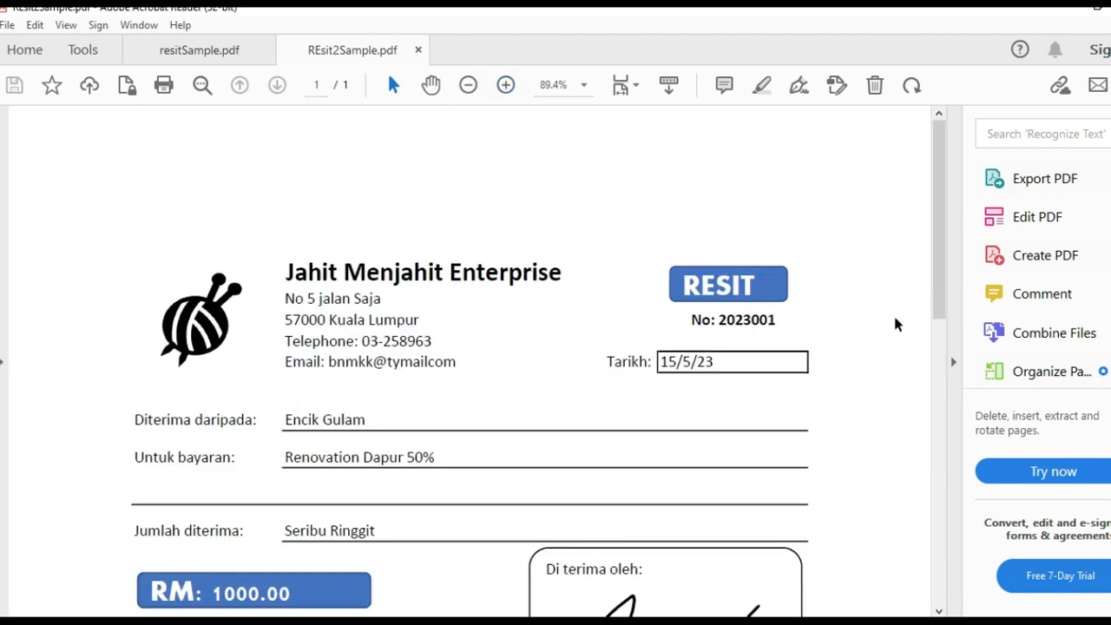
scroll(868, 295, down, 1)
scroll(849, 275, down, 1)
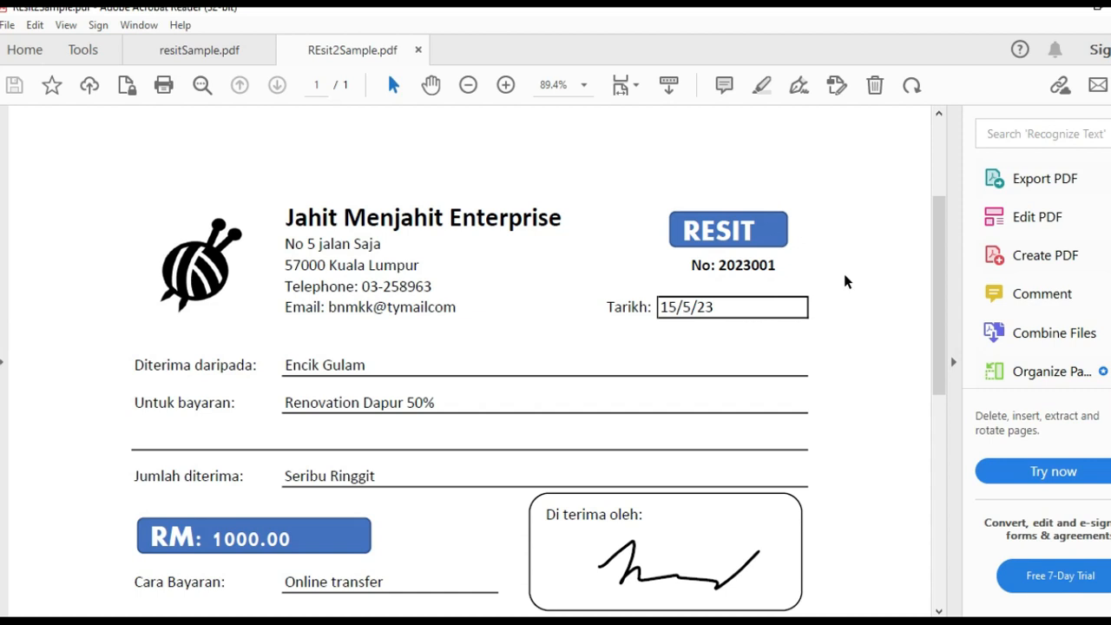
scroll(845, 274, down, 1)
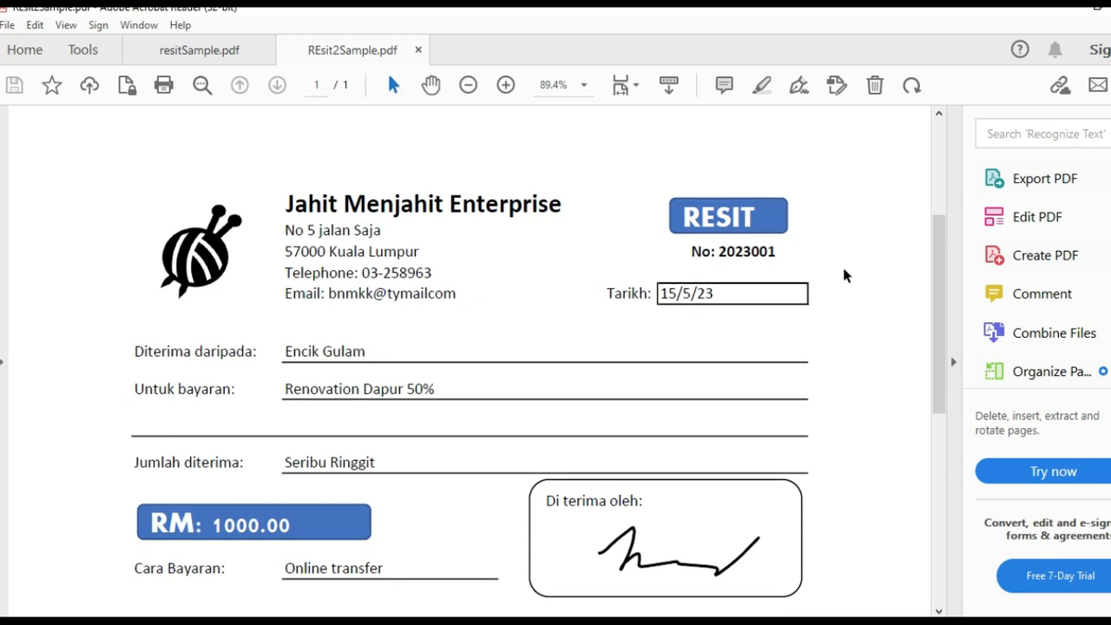